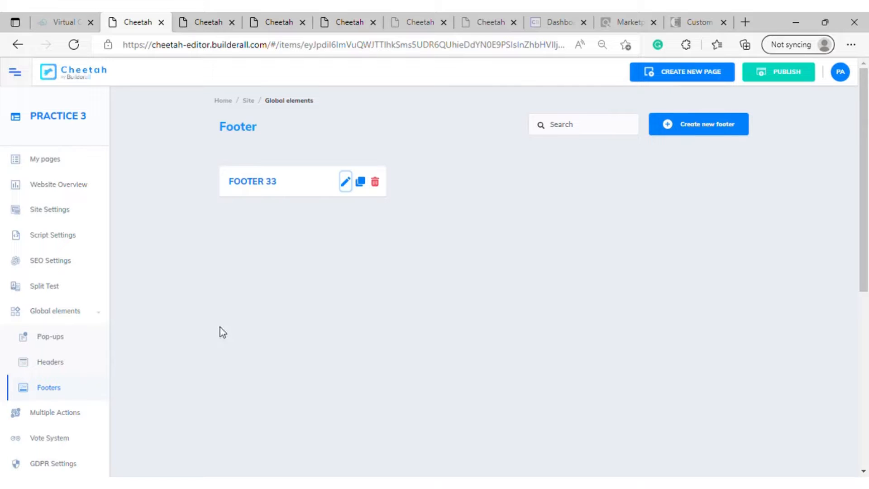
Create a new global header named "HEADER 33"
click(56, 365)
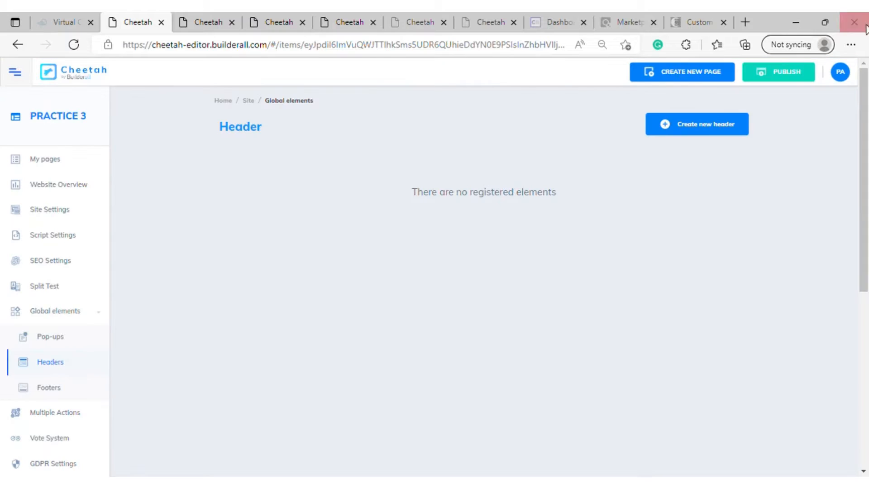
click(684, 133)
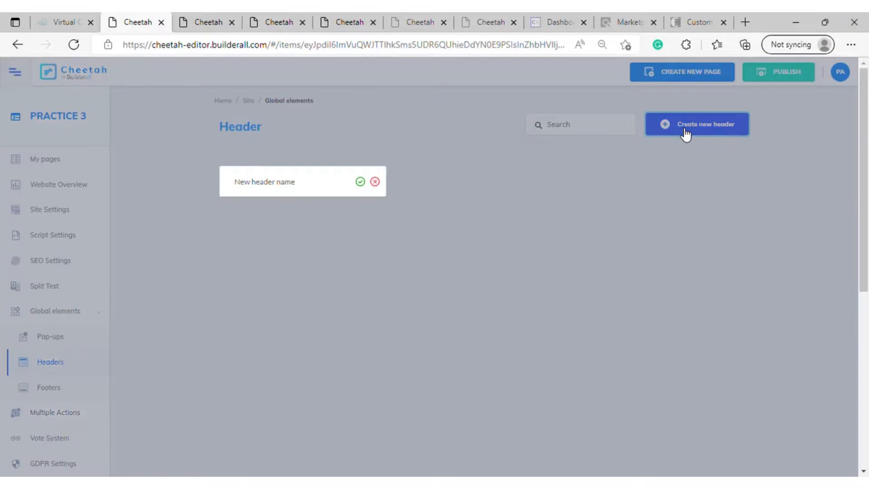
click(293, 193)
text(H)
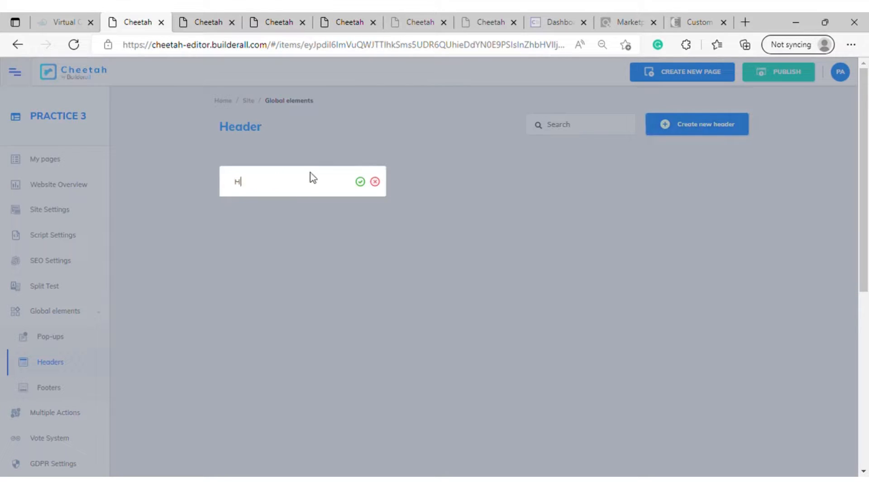
text(EADER 33)
click(360, 181)
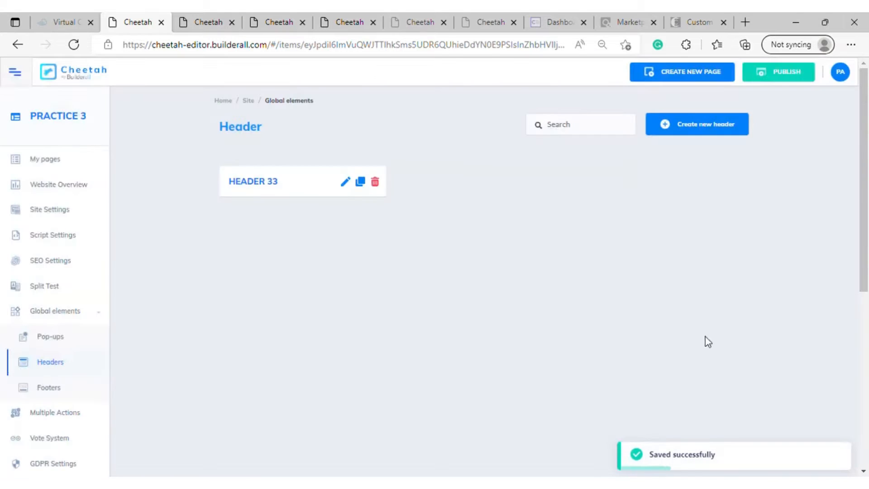
Open HEADER 33 for editing and add a blank panel to it
click(344, 181)
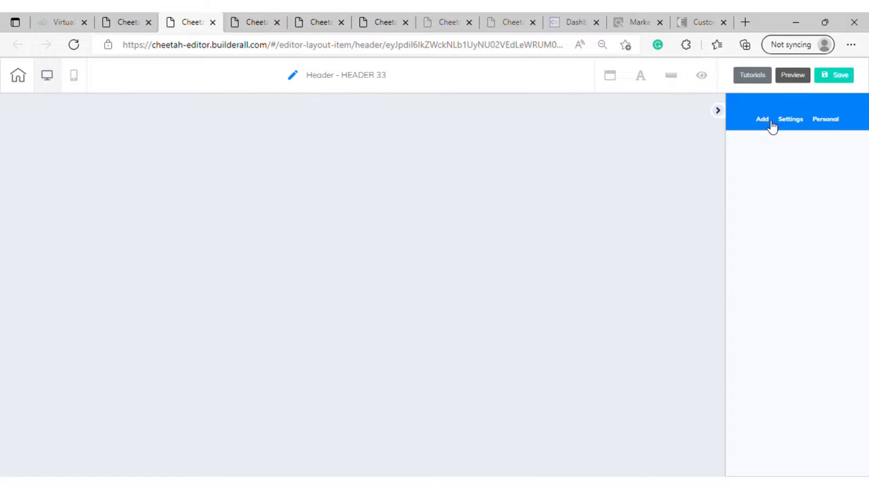
click(770, 123)
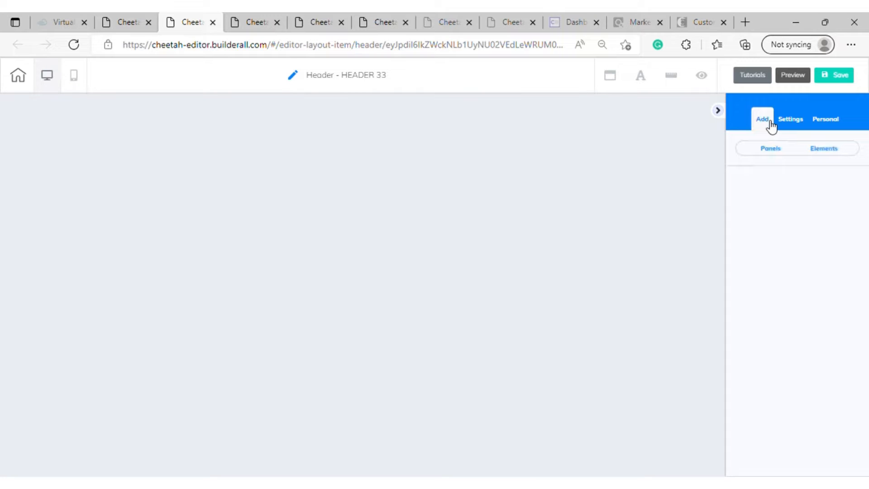
click(774, 149)
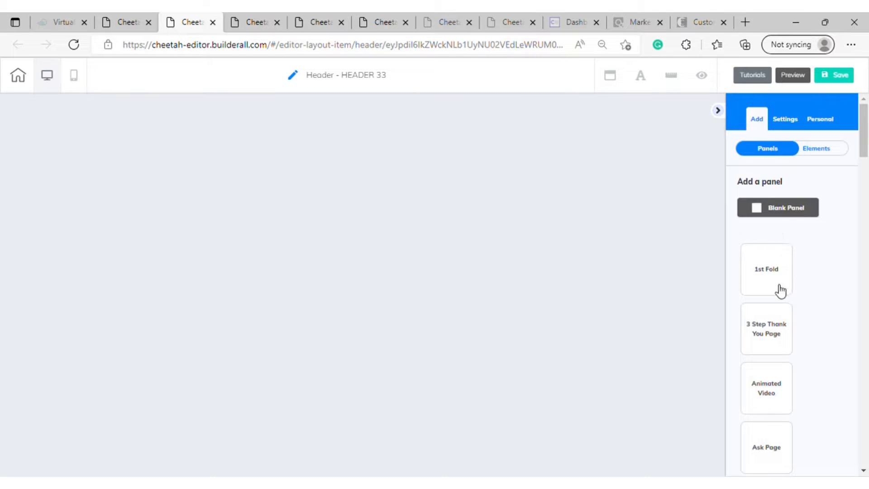
click(780, 210)
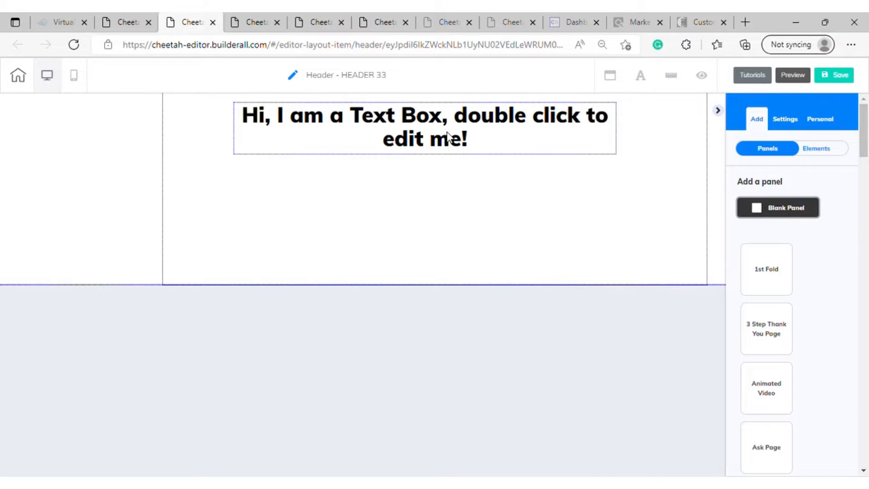
Delete the default text box from the header's blank panel
click(528, 141)
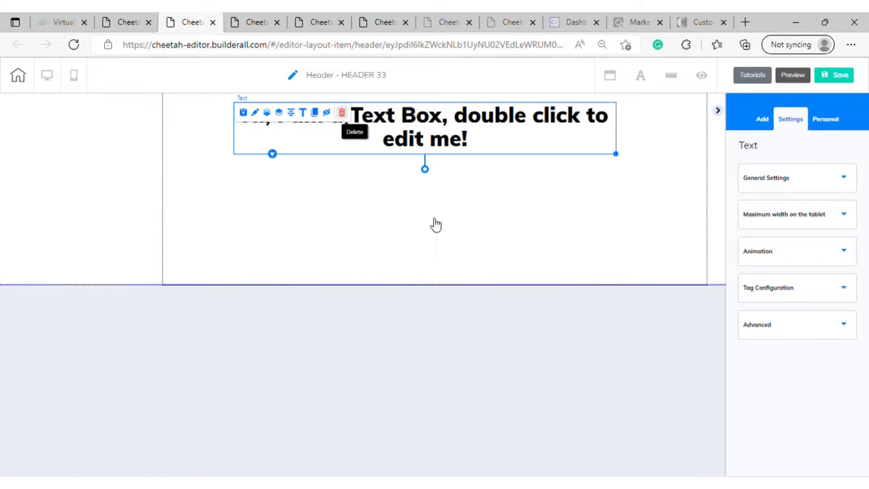
key(Delete)
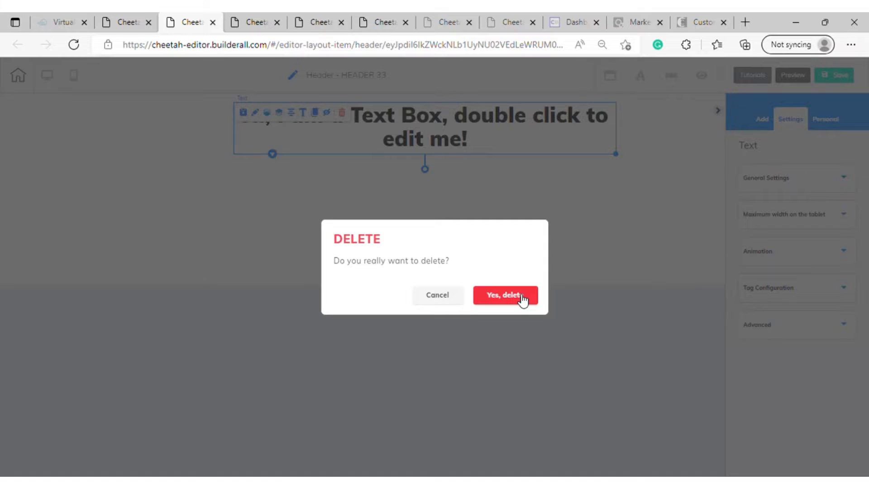
click(505, 294)
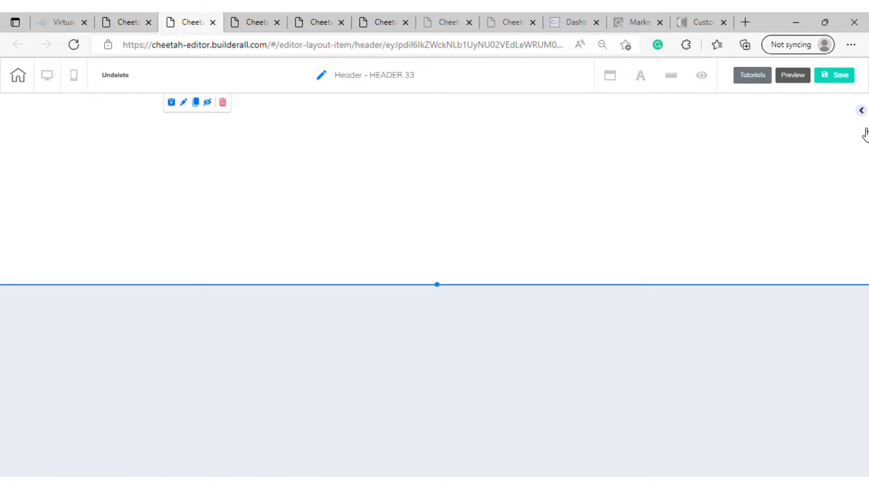
Add an image element with the laptop placeholder picture to the middle of the header panel
click(865, 130)
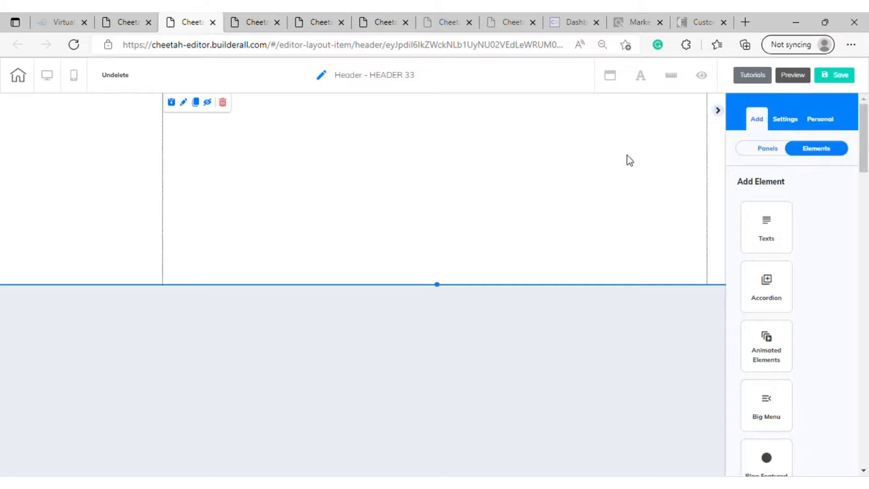
click(790, 121)
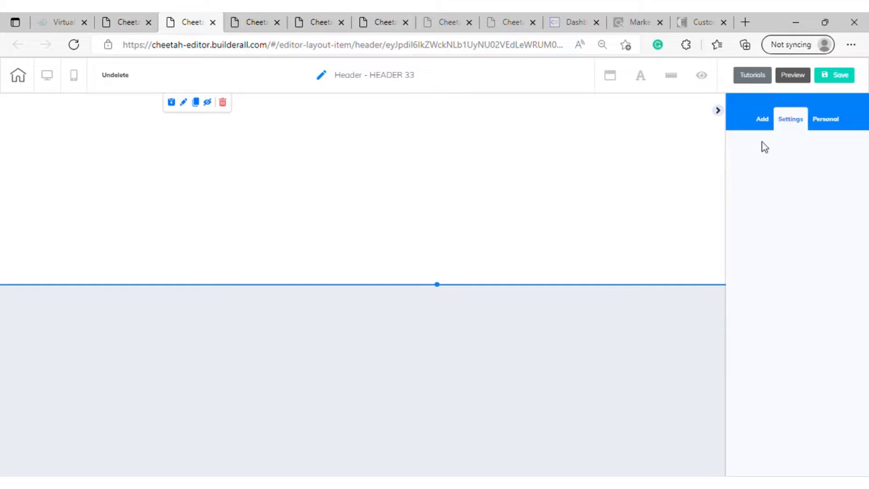
click(765, 126)
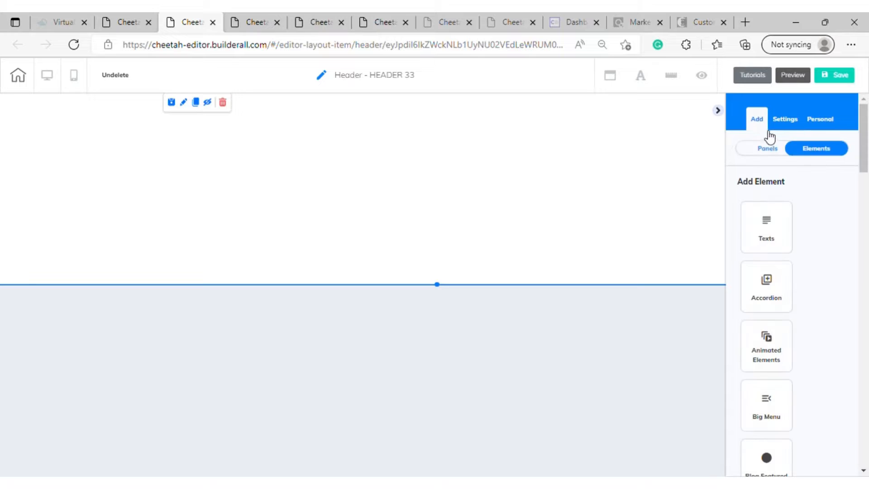
click(832, 120)
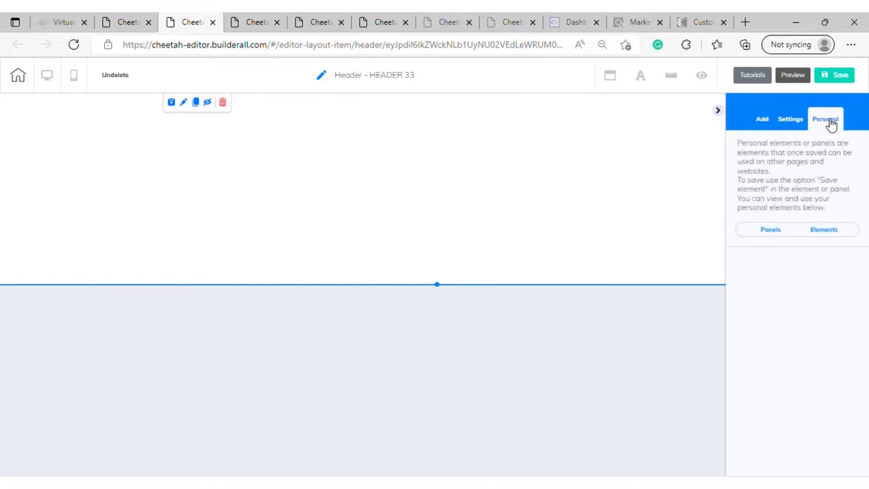
click(765, 120)
scroll(770, 394, down, 20)
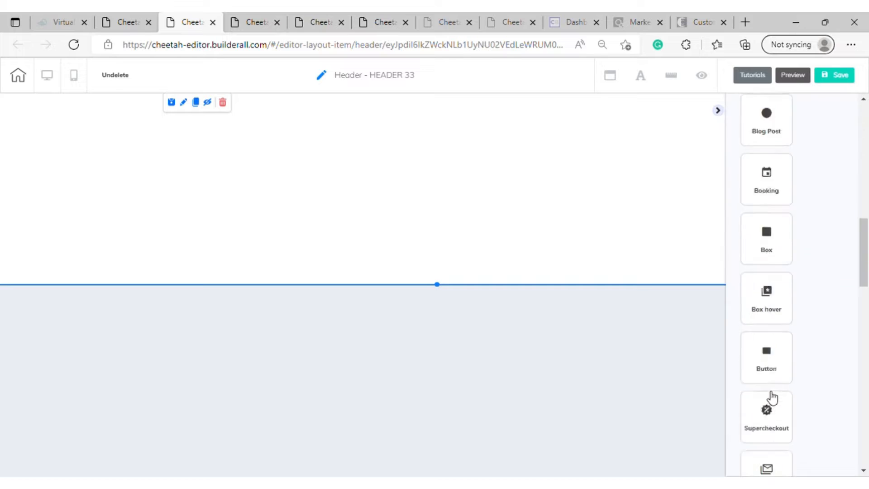
scroll(770, 389, up, 4)
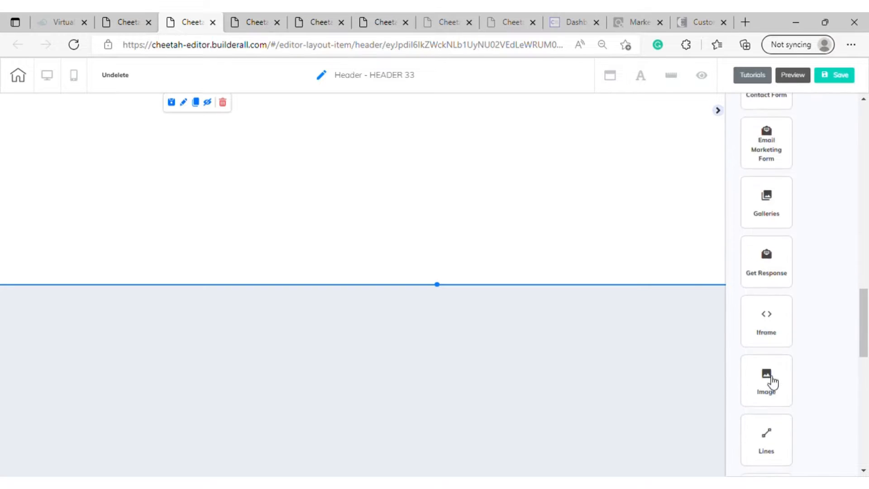
click(772, 382)
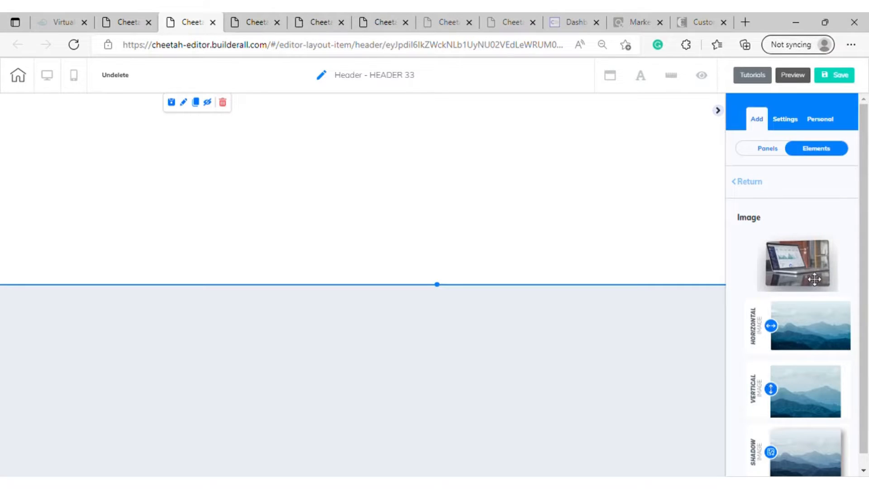
click(798, 267)
drag(465, 194, 466, 197)
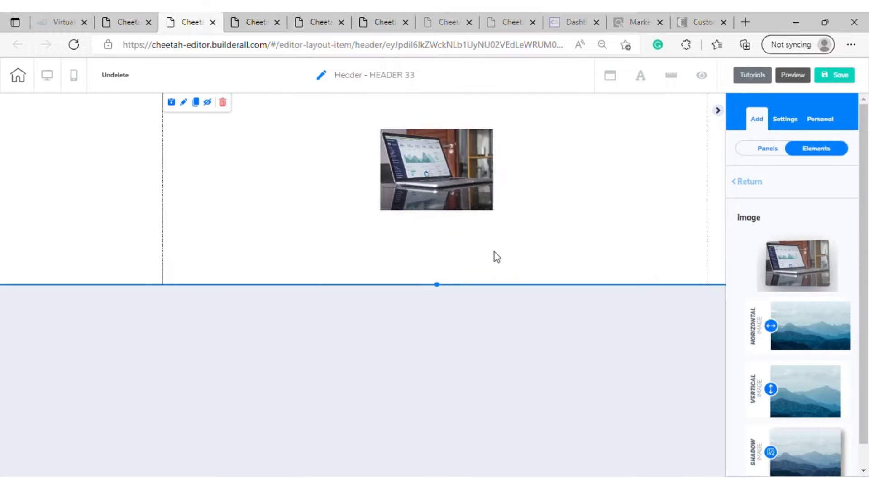
Replace the laptop placeholder picture with the uploaded logo.png from the user files
click(465, 190)
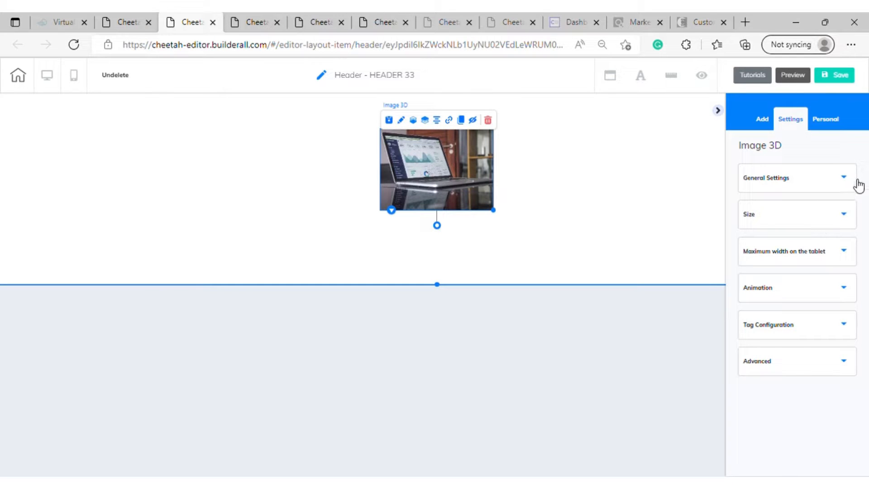
click(842, 180)
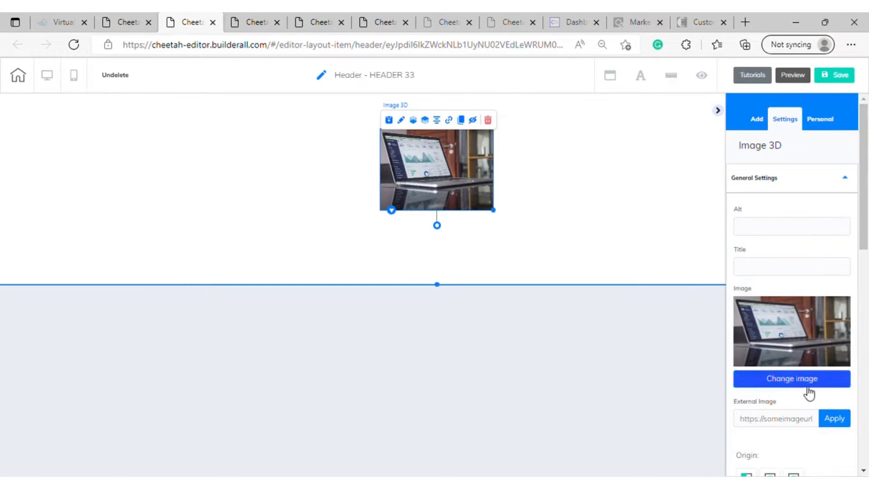
click(807, 380)
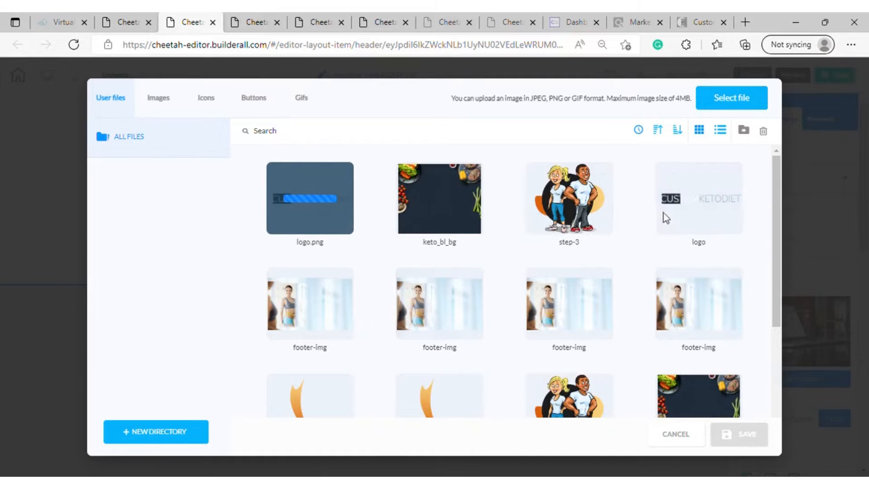
click(320, 217)
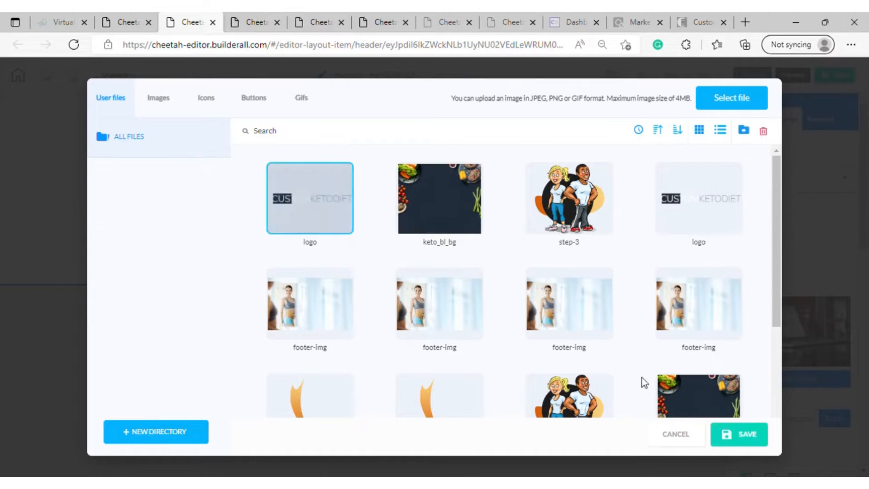
click(740, 434)
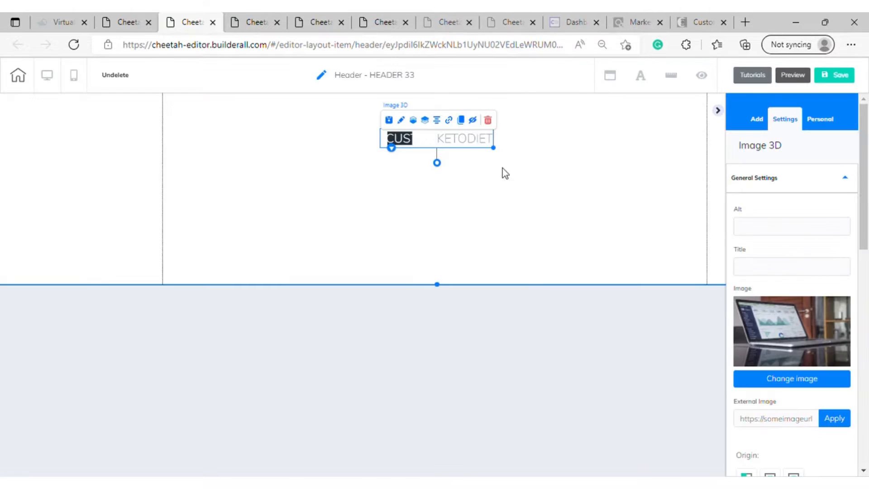
Enlarge the logo image moderately and place it near the horizontal centre of the header panel's upper part
drag(496, 150, 637, 240)
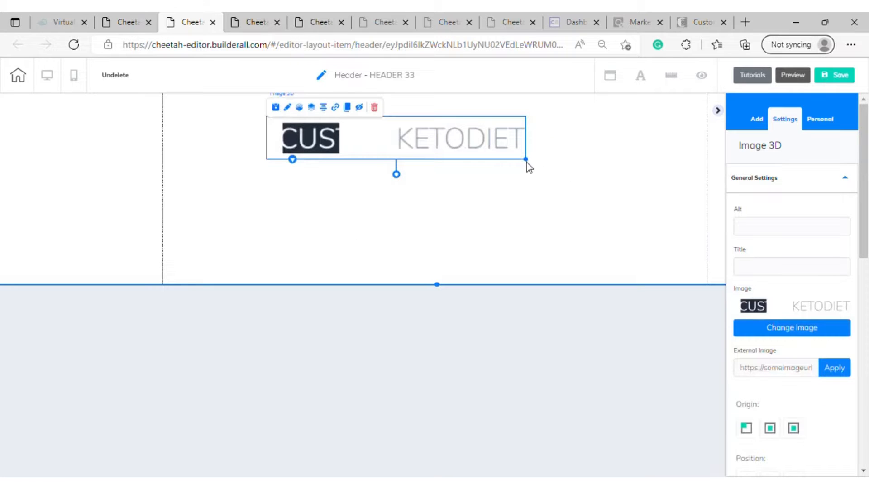
drag(526, 161, 422, 135)
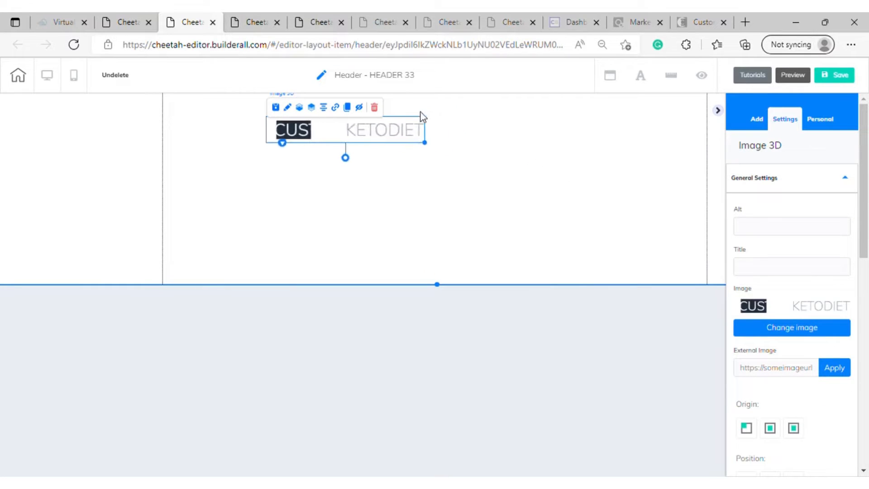
click(431, 199)
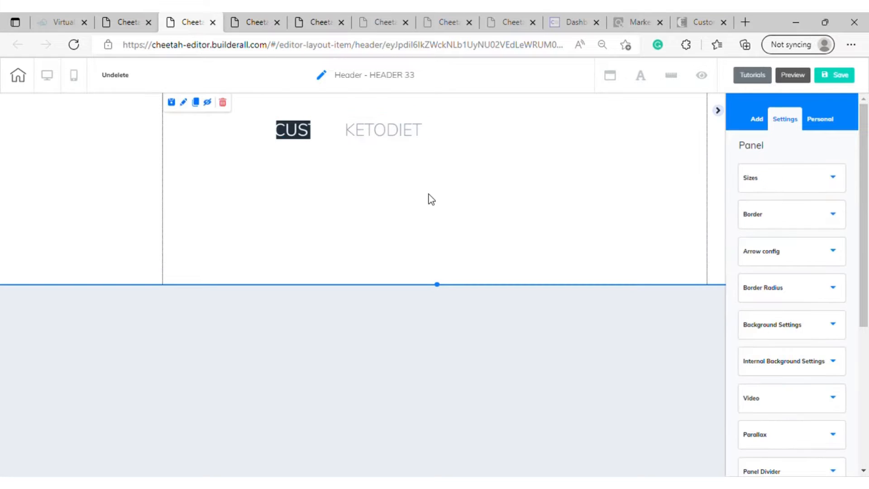
drag(374, 132, 475, 132)
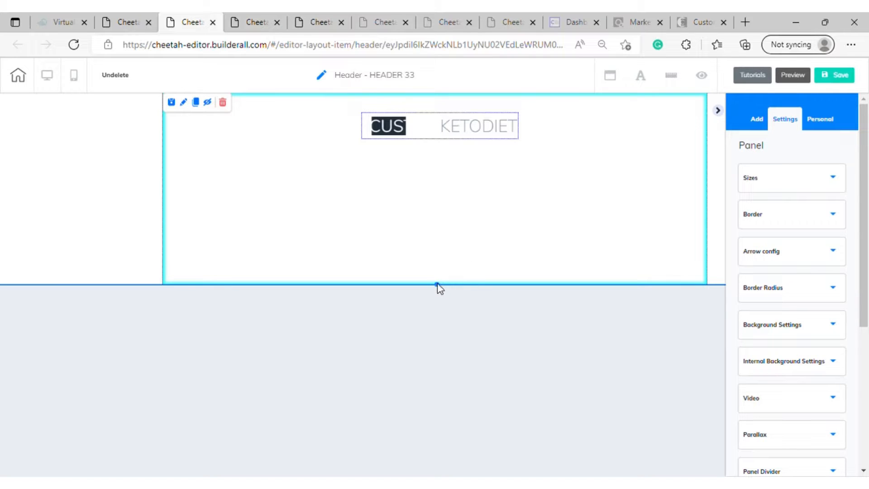
Shorten the header panel to a height of 200 and set its minimum height to 50
click(493, 215)
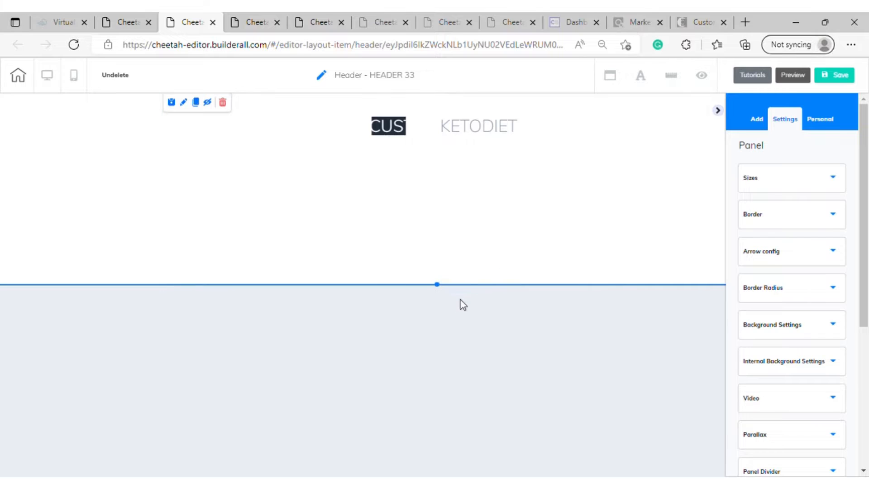
drag(438, 288, 471, 189)
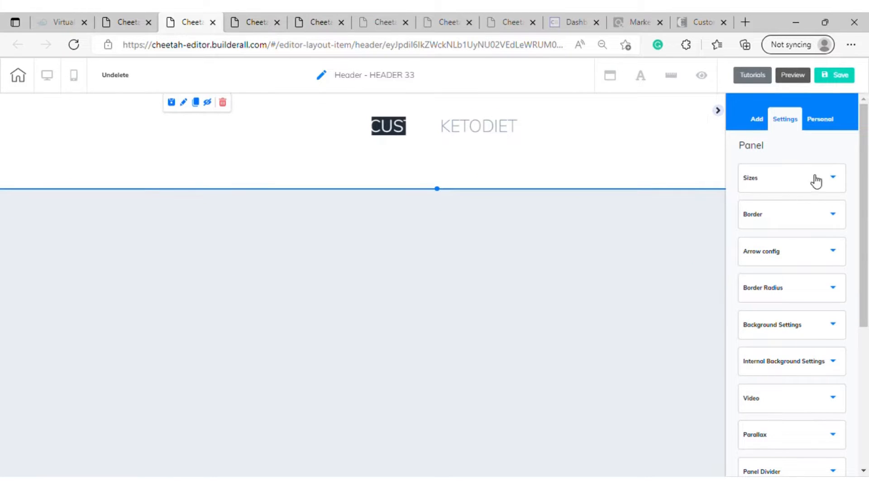
click(840, 180)
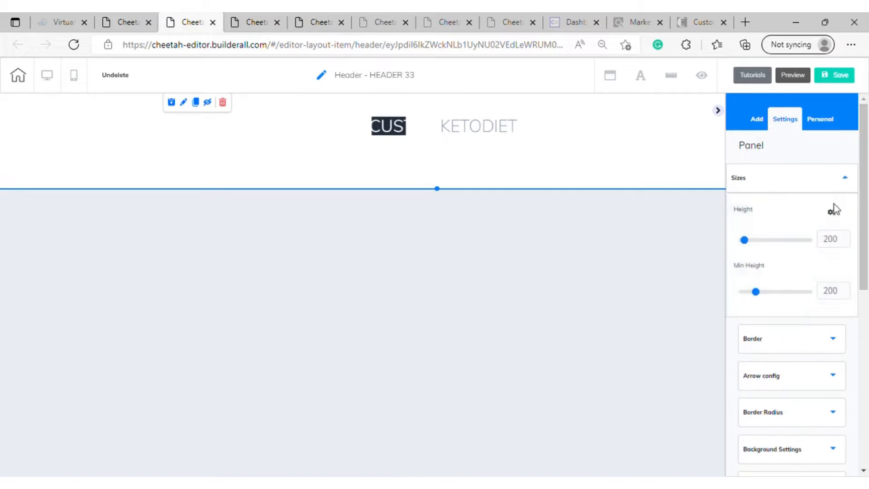
drag(764, 292, 721, 295)
Shorten the header panel further to fit closely around the logo, and adjust the logo's position inside it
drag(458, 124, 460, 122)
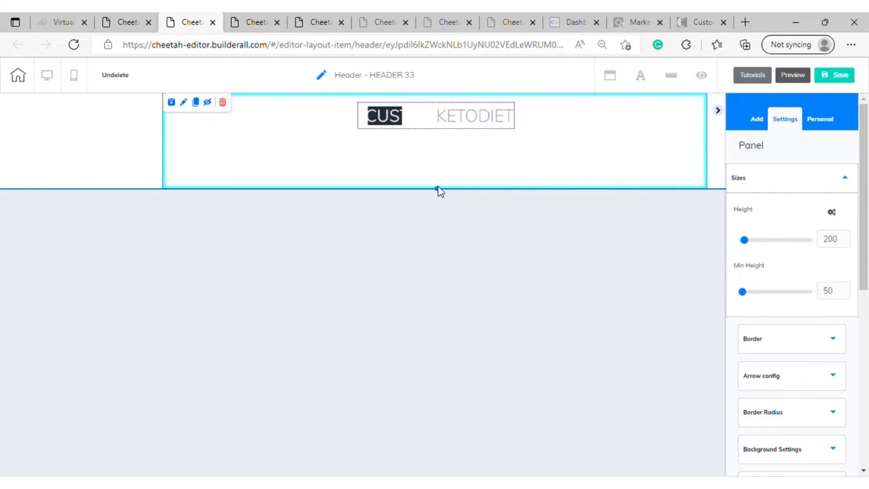
drag(439, 188, 525, 139)
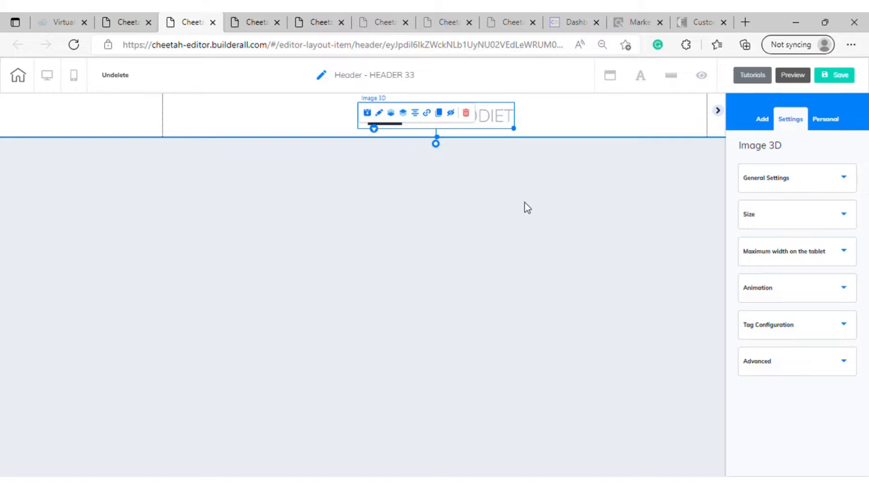
click(493, 195)
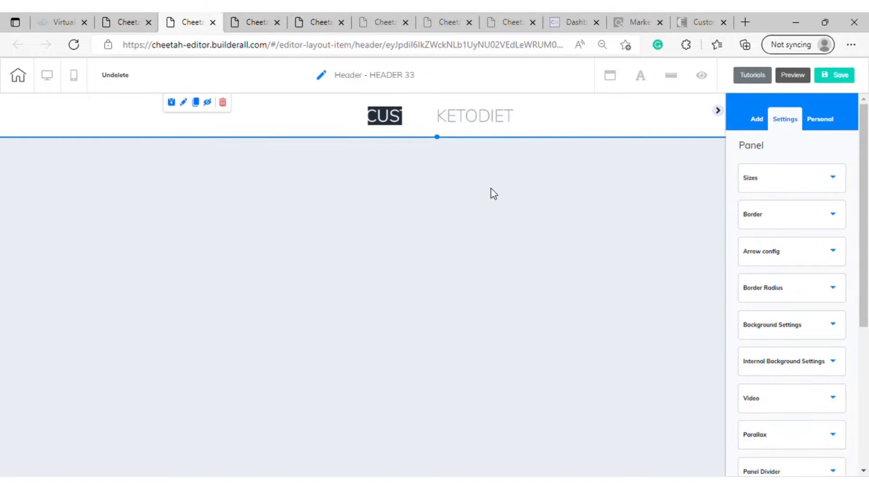
mouse_move(453, 110)
mouse_down()
mouse_move(473, 115)
mouse_move(461, 116)
mouse_up()
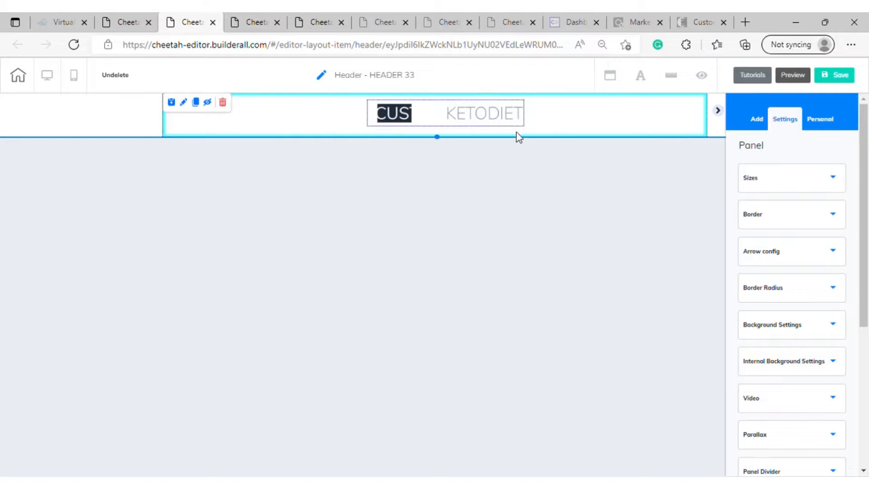
Shorten the header panel slightly and place the logo centrally within it
click(552, 119)
mouse_move(462, 118)
mouse_down()
mouse_move(450, 113)
mouse_move(460, 116)
mouse_up()
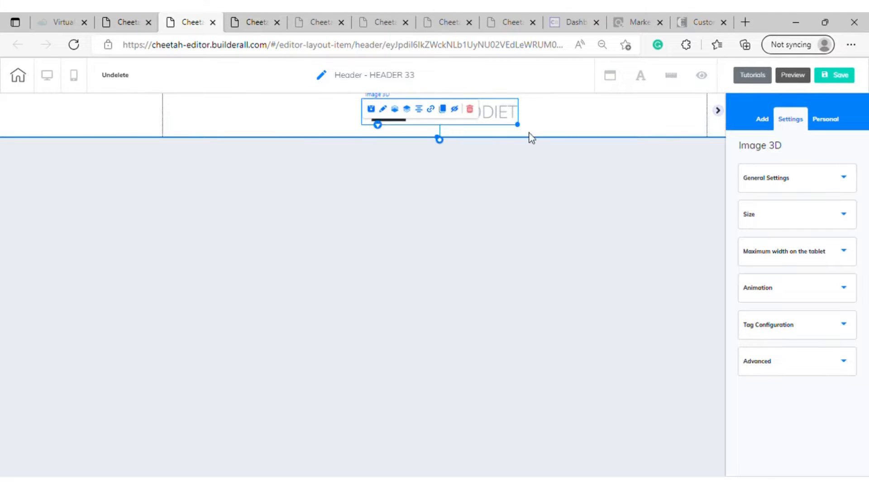
drag(438, 145, 440, 143)
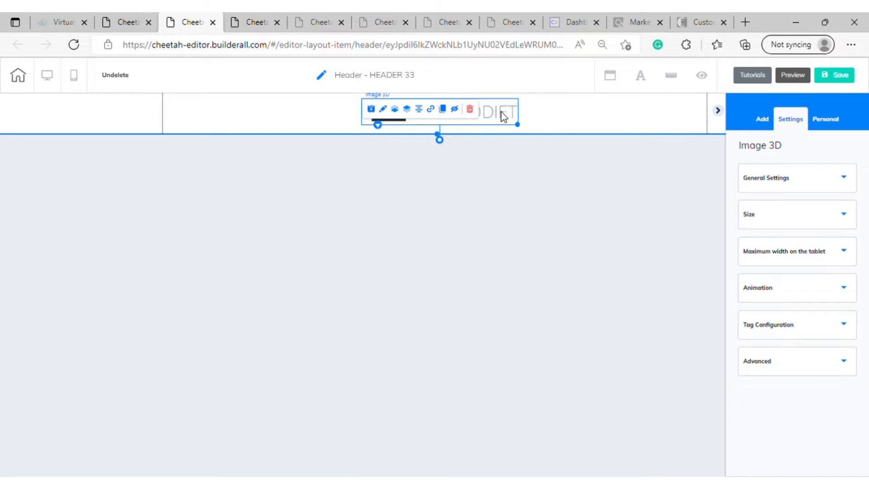
drag(490, 114, 477, 105)
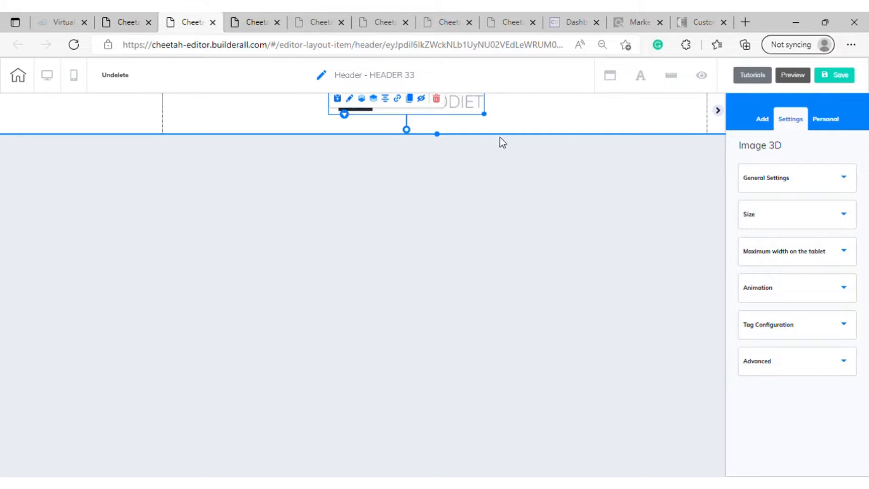
key(ctrl+z)
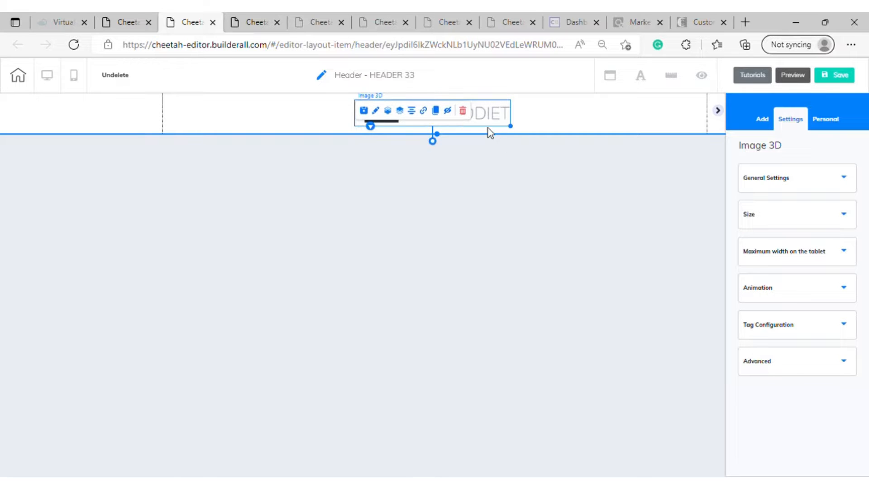
mouse_move(480, 114)
mouse_down()
mouse_move(492, 106)
mouse_move(491, 116)
mouse_up()
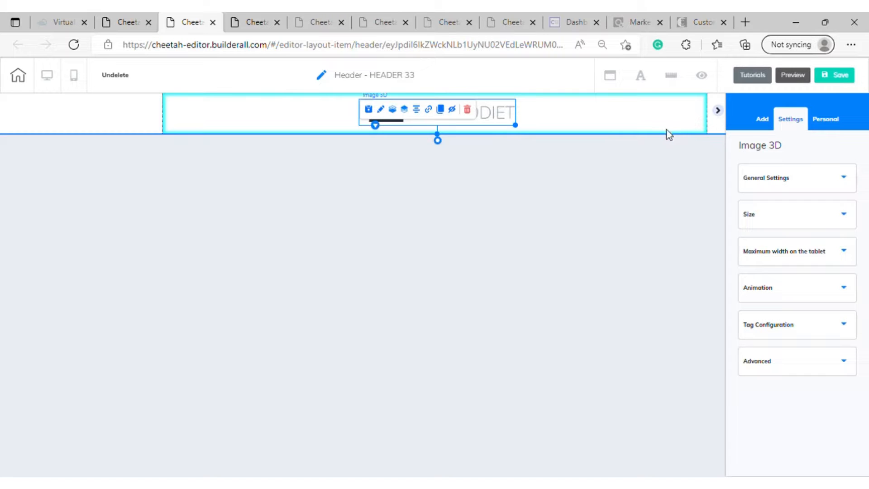
Set the keto_bl_bg picture from the user files as the header panel's background image
click(846, 179)
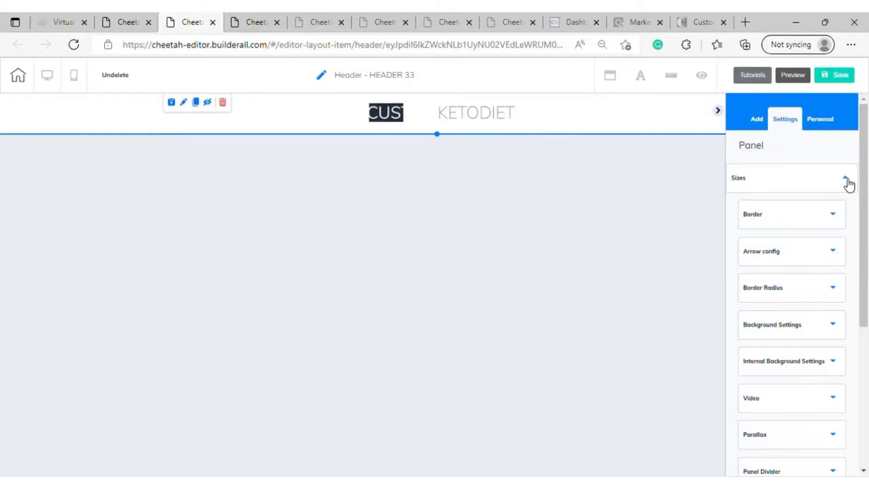
click(846, 178)
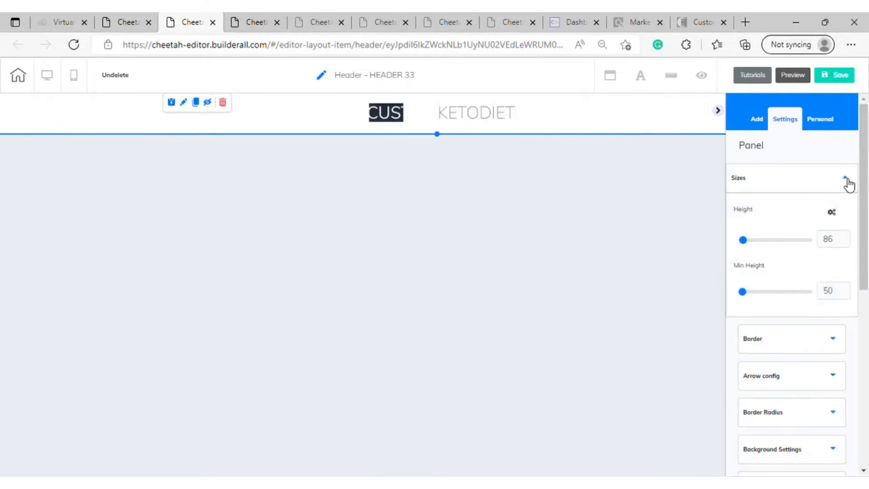
scroll(843, 194, down, 5)
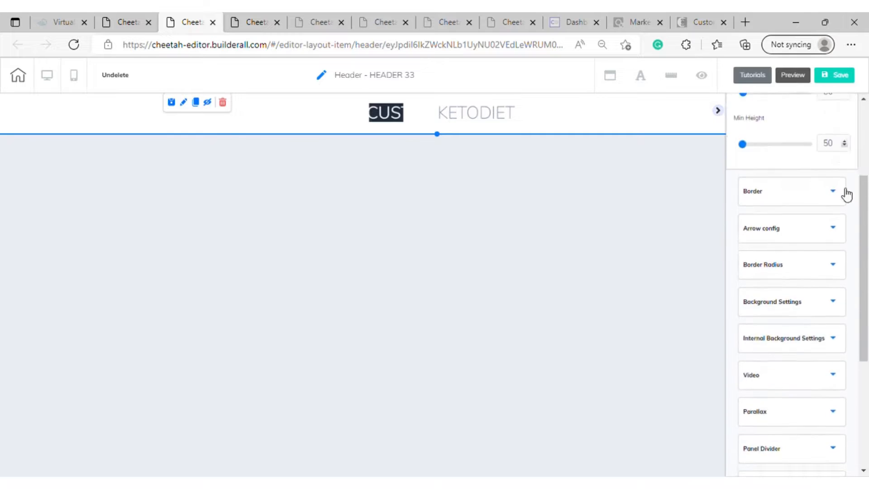
click(832, 221)
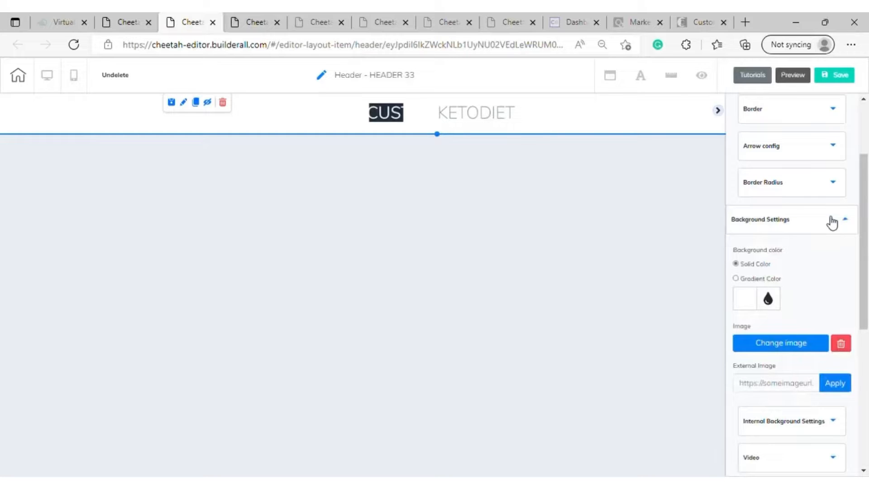
scroll(830, 222, down, 5)
scroll(828, 223, up, 3)
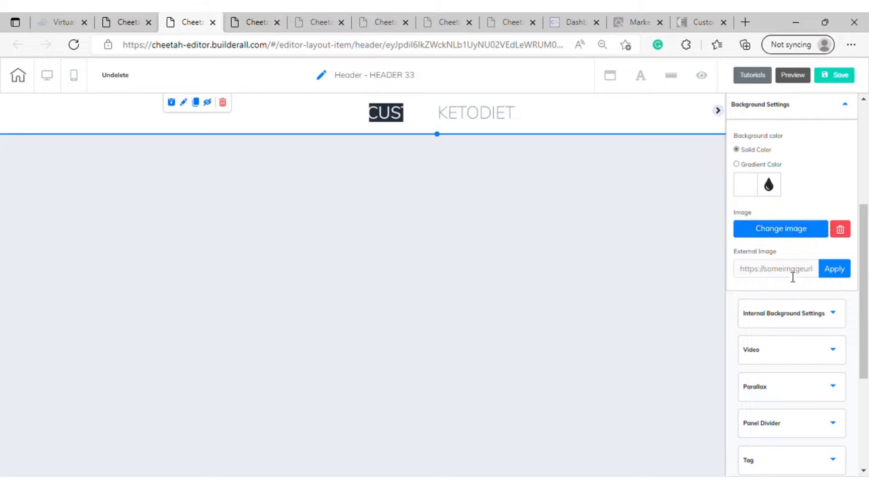
click(790, 236)
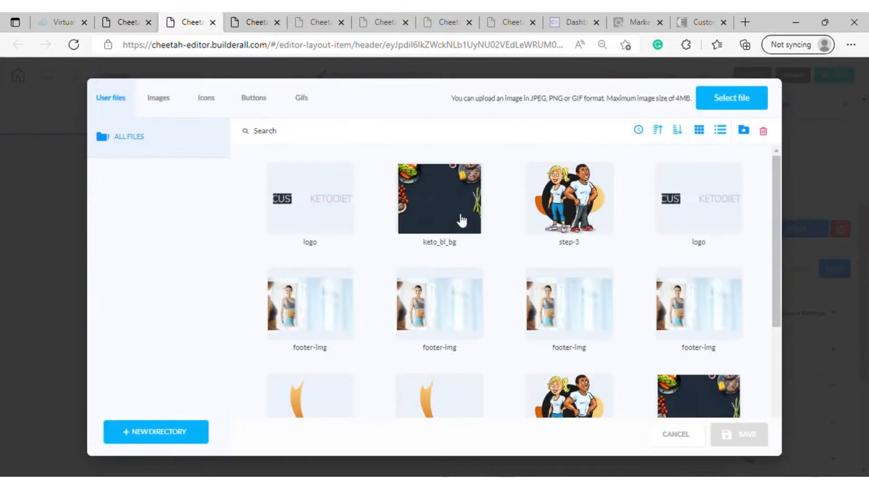
mouse_move(448, 205)
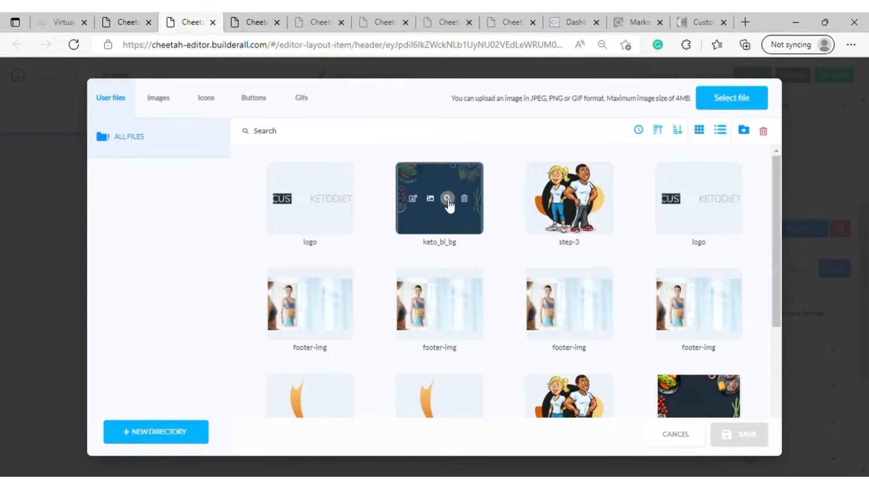
click(447, 211)
click(739, 435)
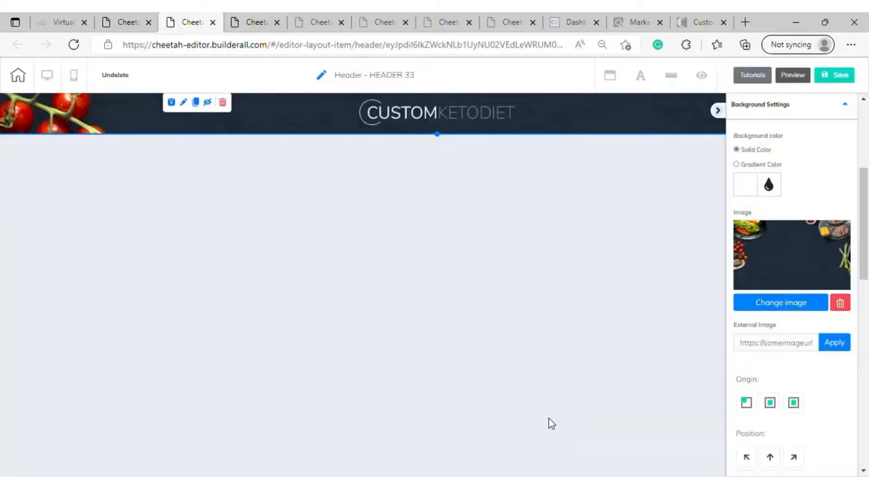
Save the header and collapse the settings sidebar to show the header at full width
click(836, 76)
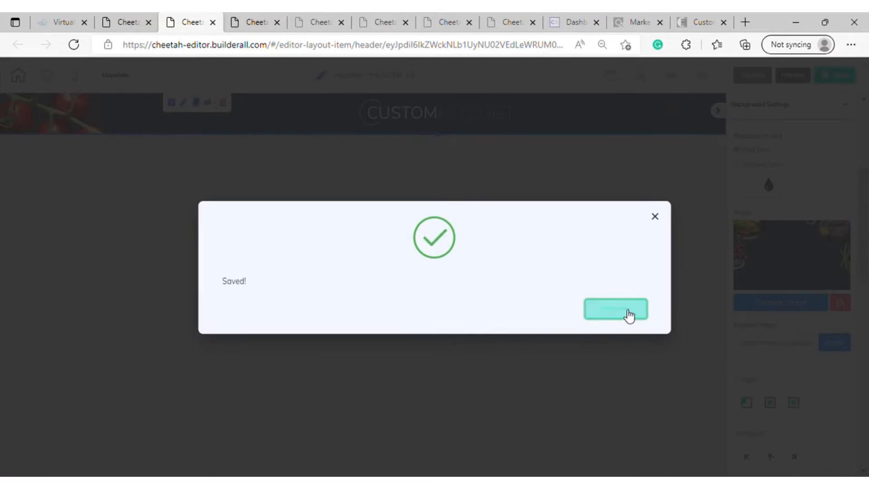
click(629, 312)
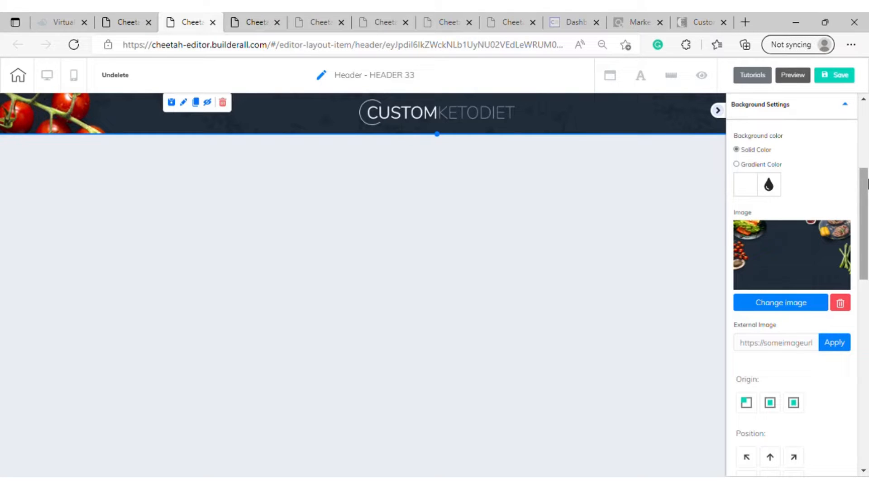
click(717, 111)
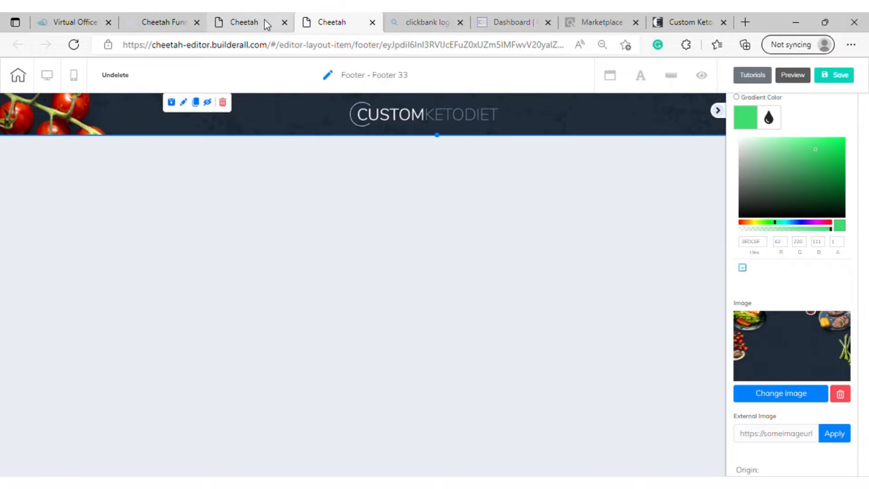
Return to the PRACTICE 3 site's pages and open the SQUEEZE PAGE for editing
click(265, 24)
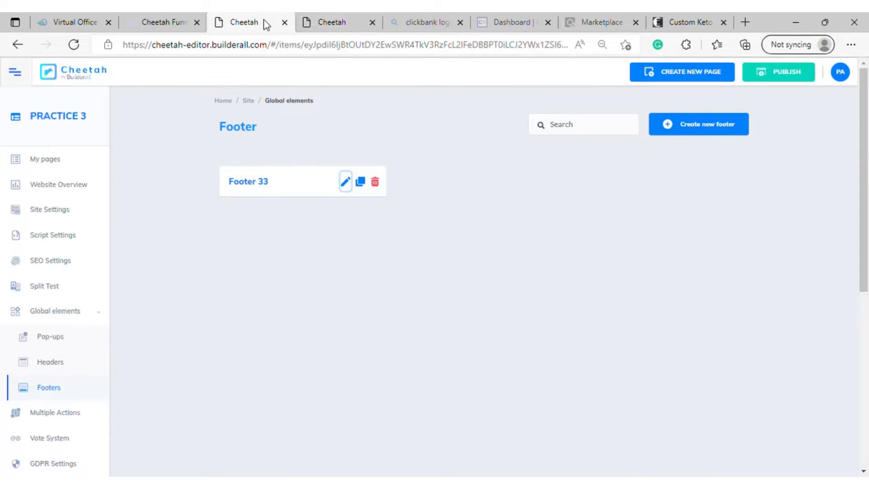
click(52, 165)
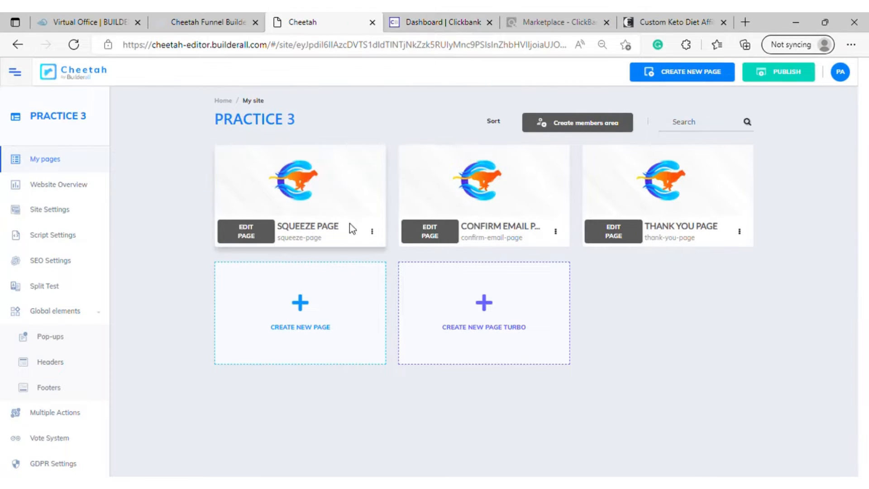
click(246, 233)
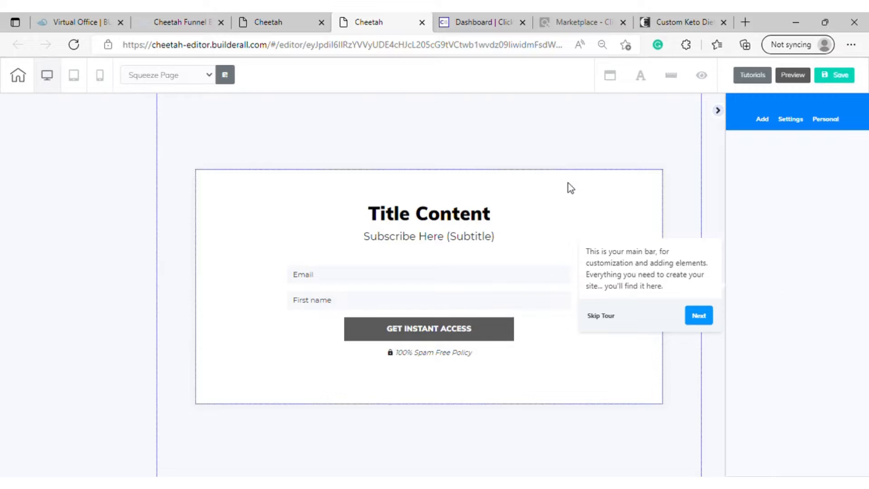
Clear the "Title Content" text above the subtitle in the opt-in box
click(406, 242)
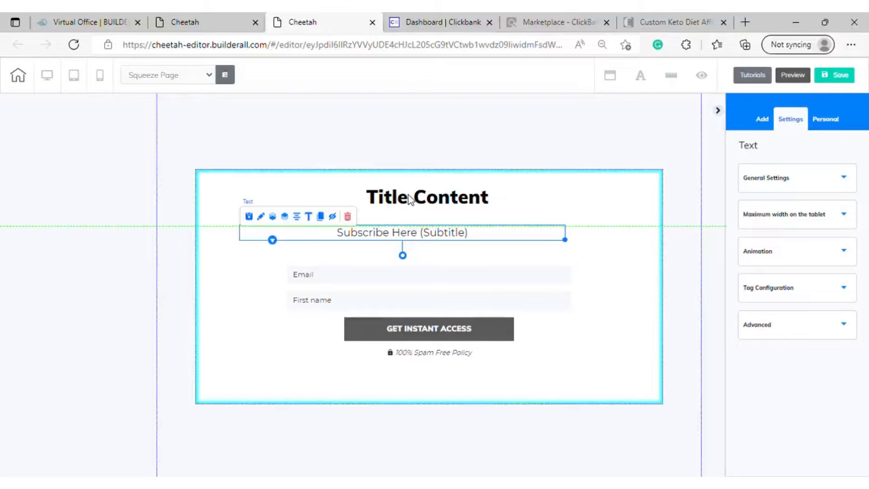
click(409, 199)
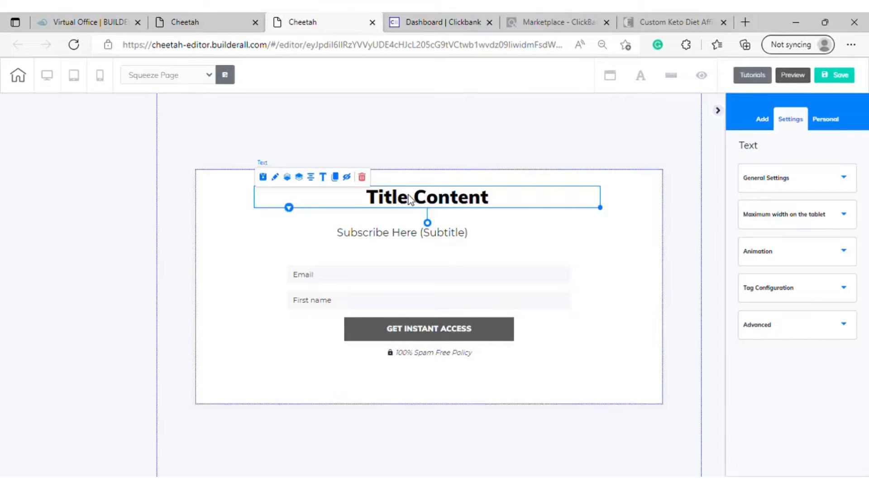
scroll(411, 202, down, 1)
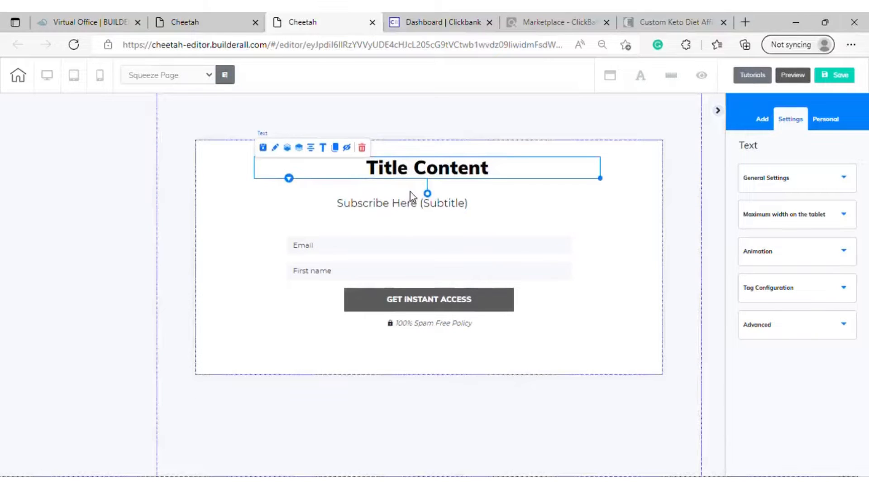
scroll(411, 194, up, 1)
double_click(427, 198)
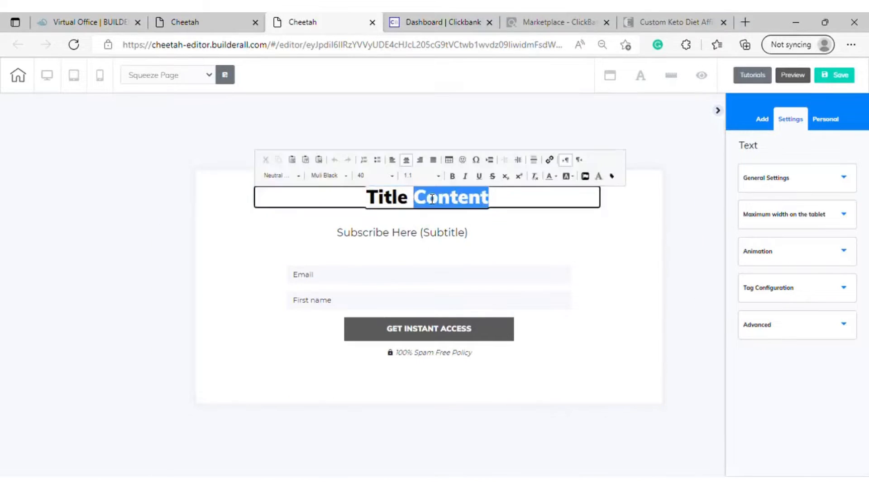
key(BackSpace)
key(BackSpace)
key(BackSpace)
key(BackSpace)
key(BackSpace)
key(BackSpace)
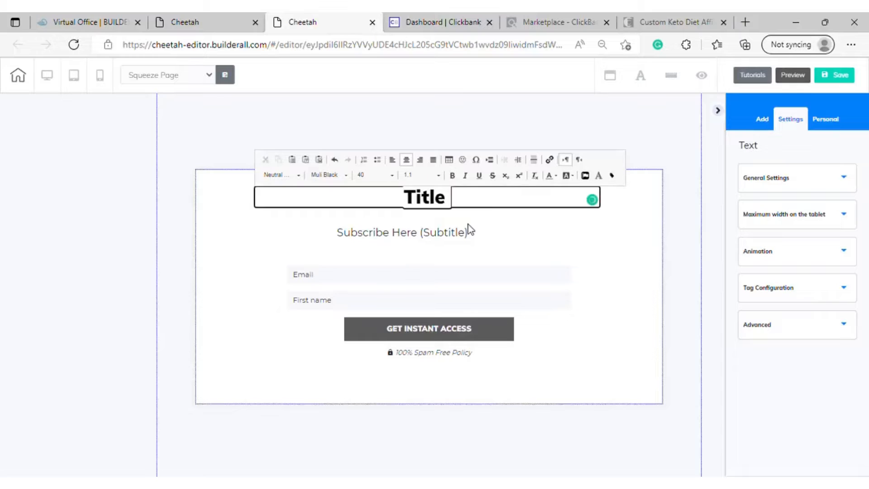
key(BackSpace)
key(BackSpace)
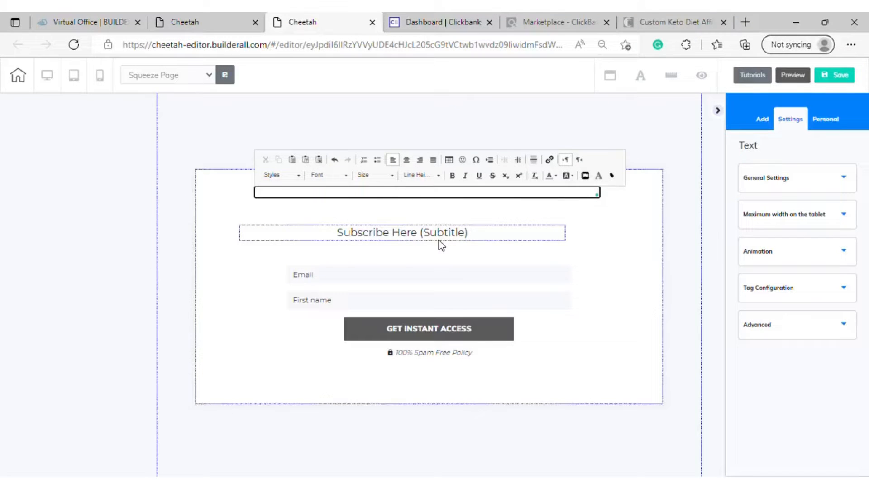
text(udshgu)
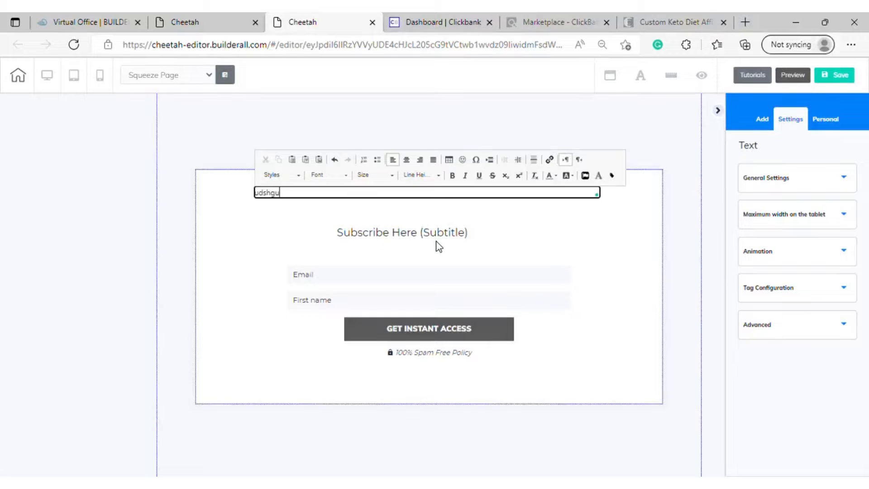
key(BackSpace)
key(BackSpace)
key(BackSpace)
key(BackSpace)
key(BackSpace)
key(BackSpace)
click(548, 219)
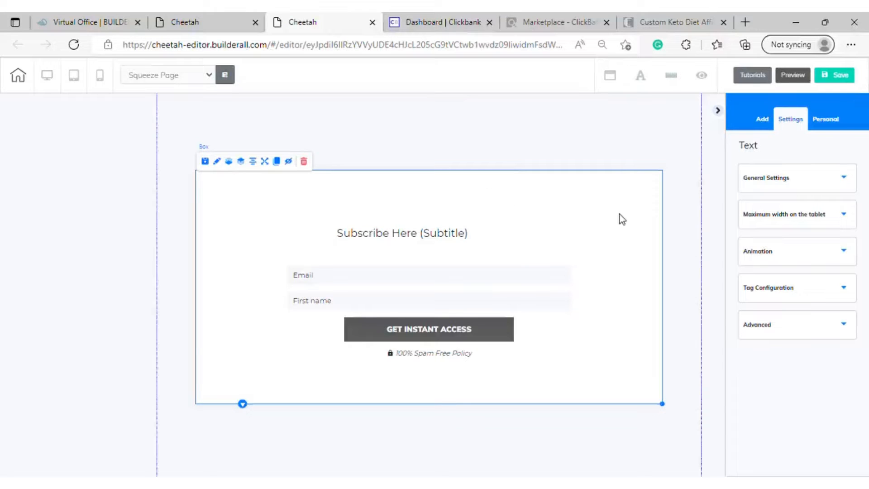
Add a Title H2 text element above the subtitle and move it near the opt-in box's horizontal centre
click(763, 120)
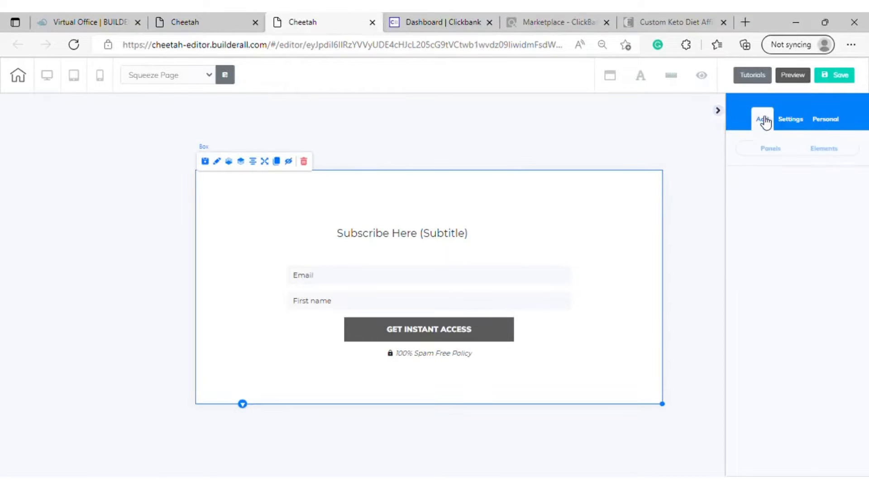
click(777, 148)
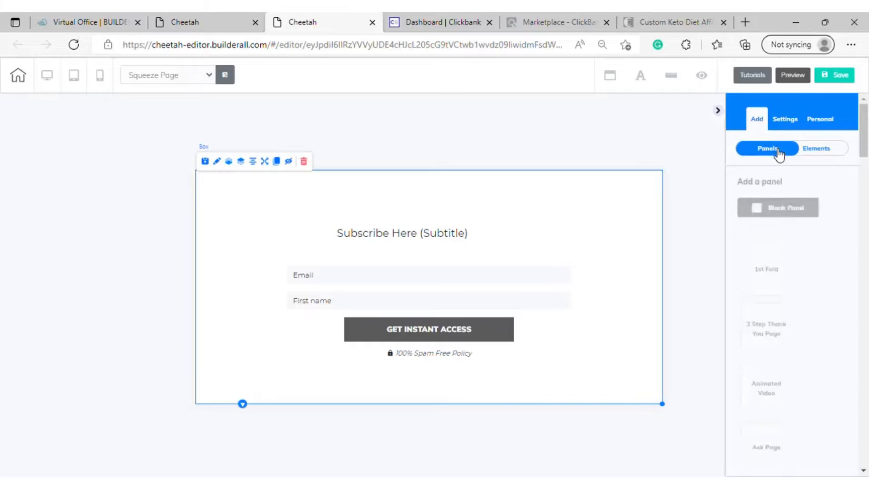
click(821, 153)
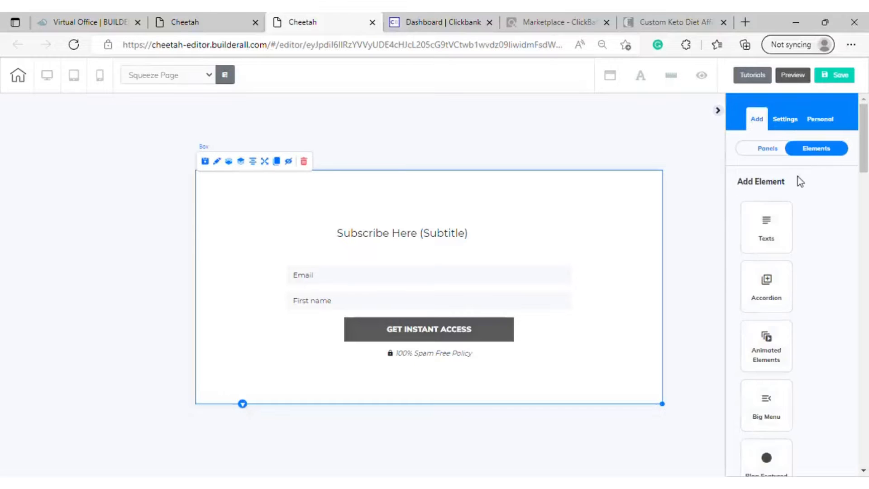
click(776, 237)
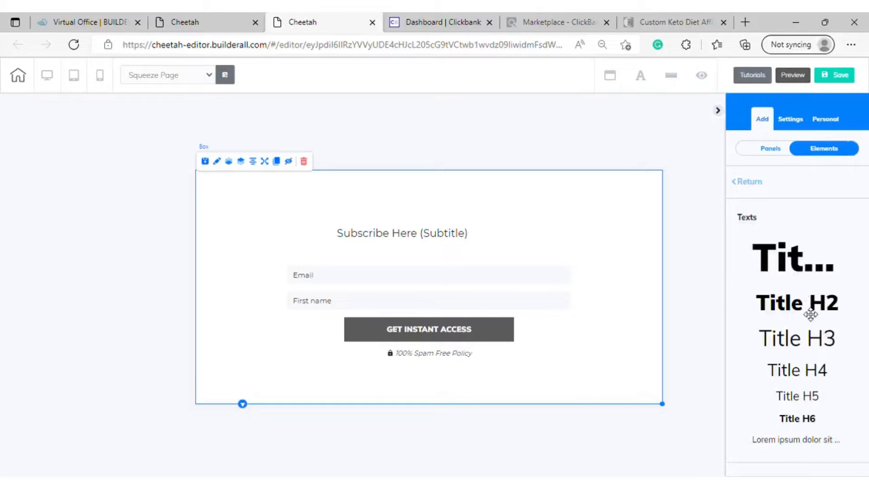
drag(810, 314, 409, 207)
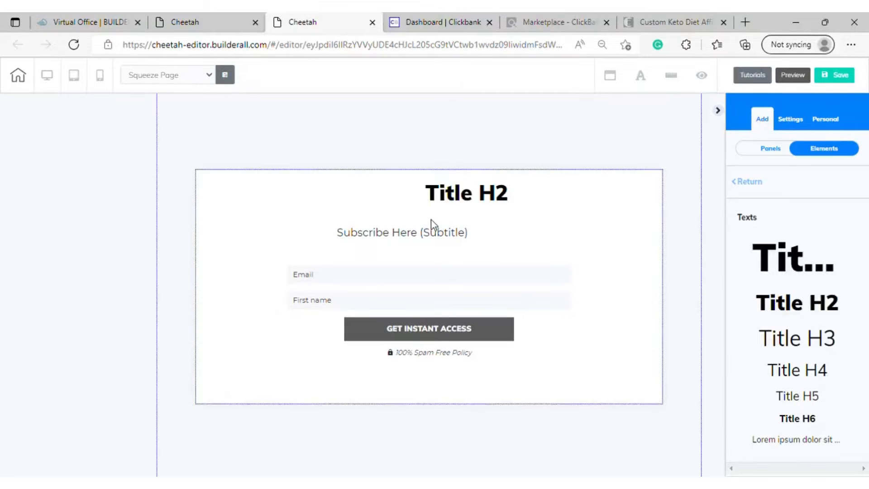
drag(437, 195, 454, 201)
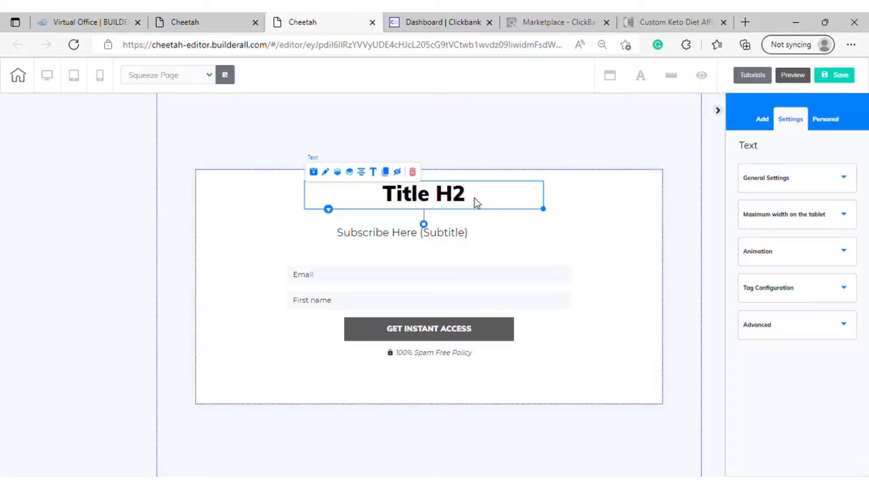
Replace the "Title H2" text in the opt-in box with "Do you struggle with eating disorder"
double_click(446, 197)
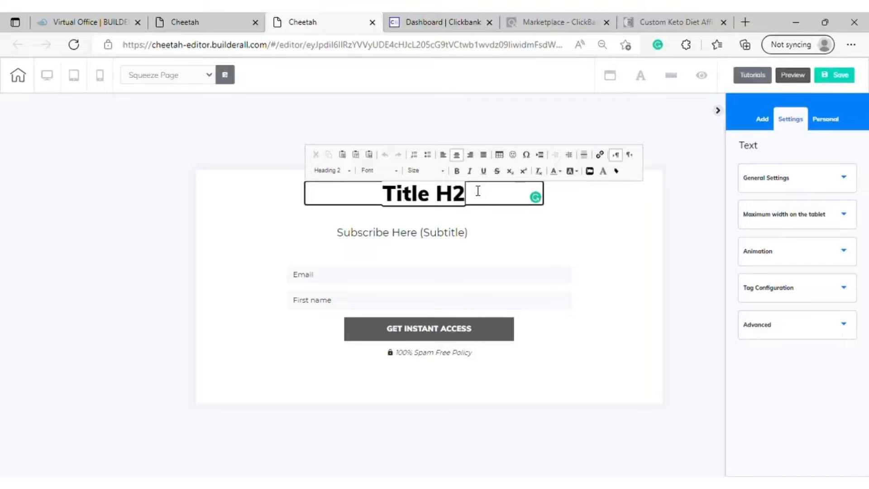
key(BackSpace)
key(BackSpace)
key(BackSpace)
key(BackSpace)
key(BackSpace)
key(BackSpace)
key(BackSpace)
key(BackSpace)
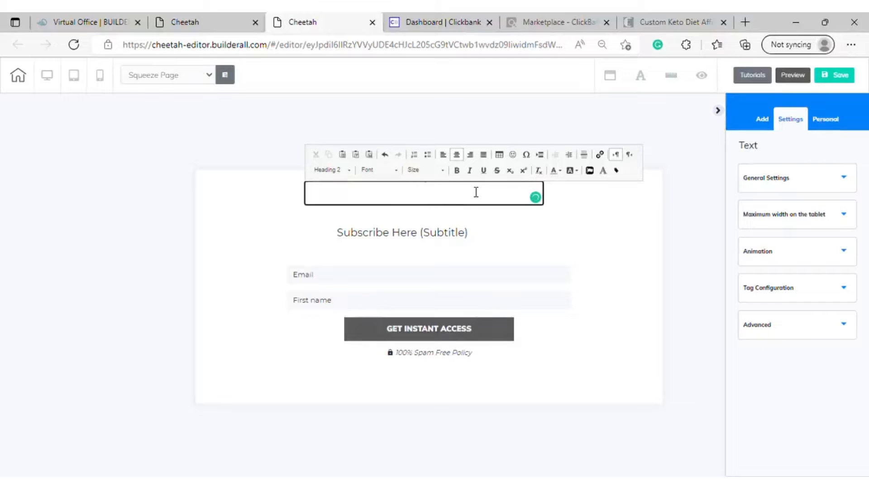
text(Do you str)
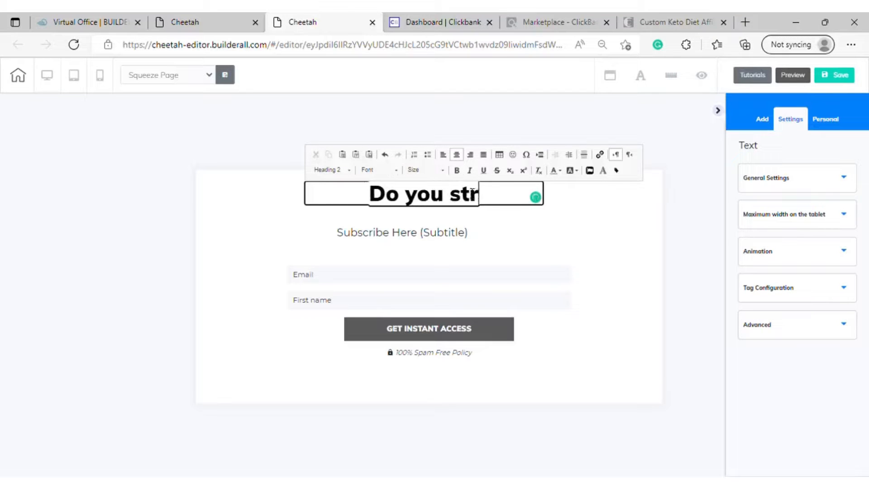
text(uggle )
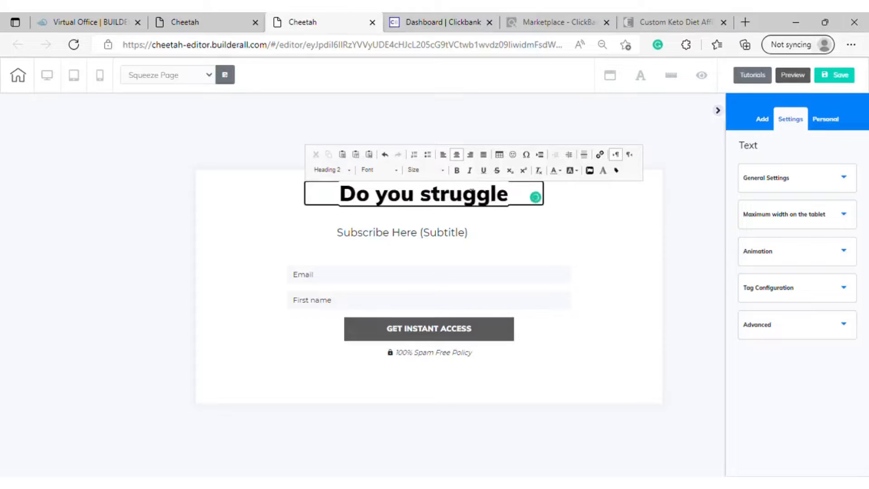
text(wi)
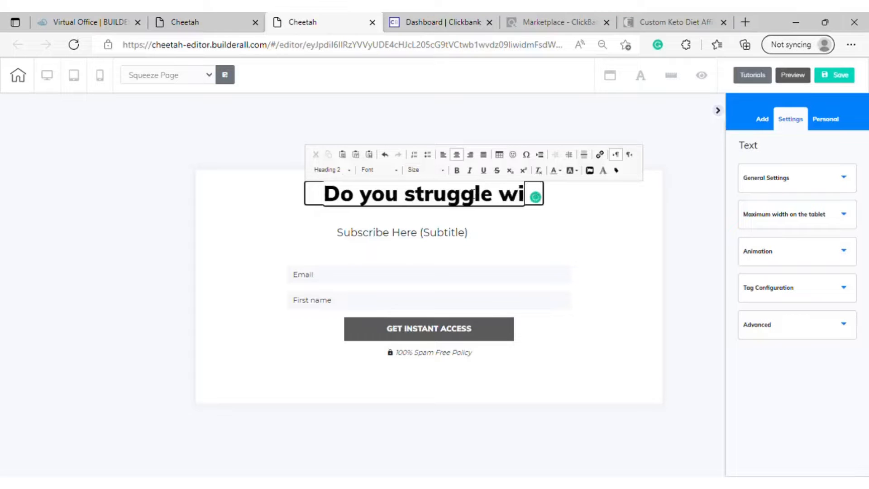
text(th eating)
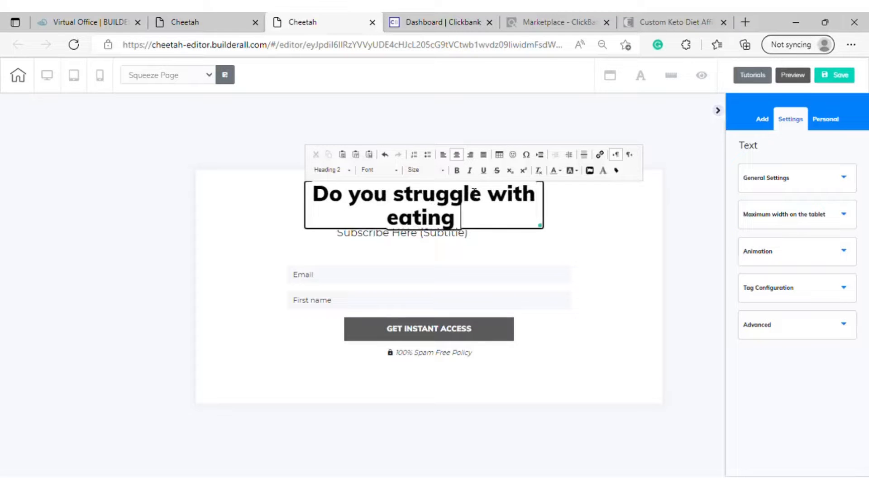
text( diso)
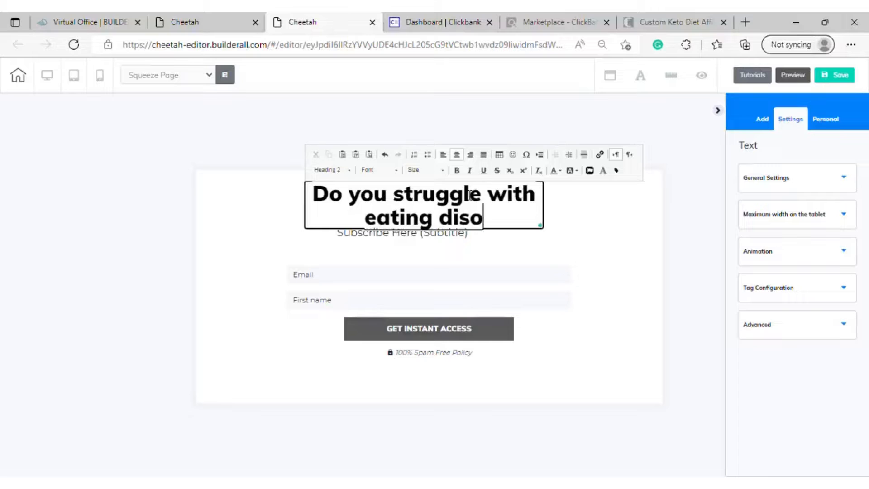
text(rder)
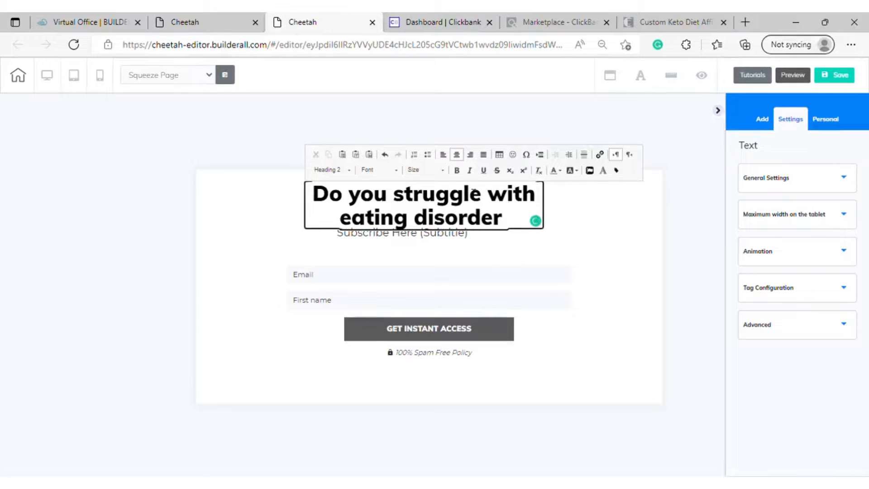
Set the font size of the whole opt-in headline to 27
drag(503, 219, 444, 181)
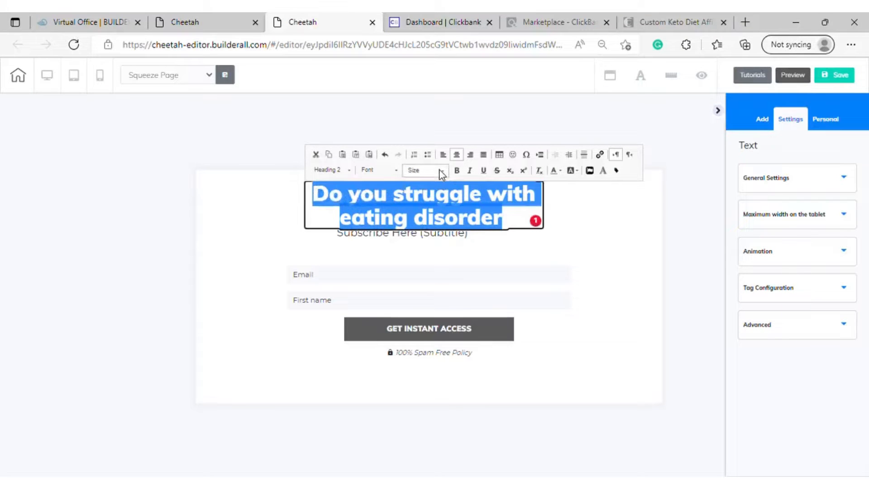
click(444, 173)
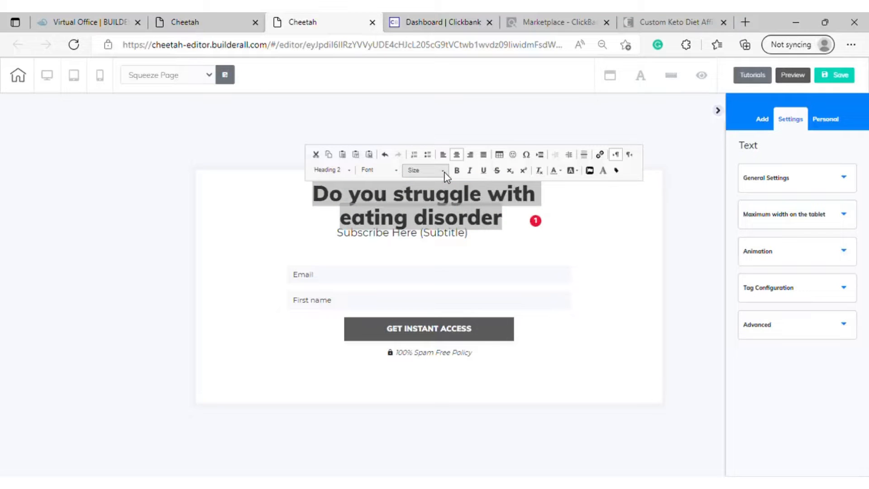
click(444, 174)
scroll(438, 248, down, 2)
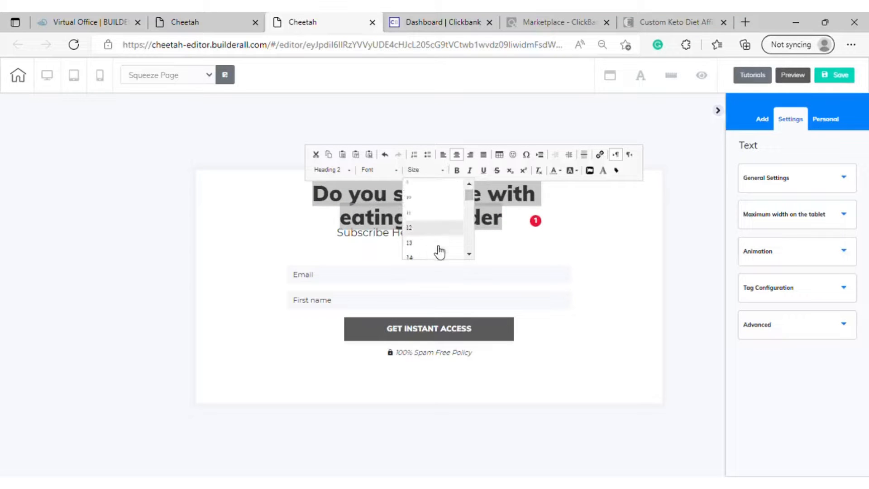
scroll(438, 244, down, 6)
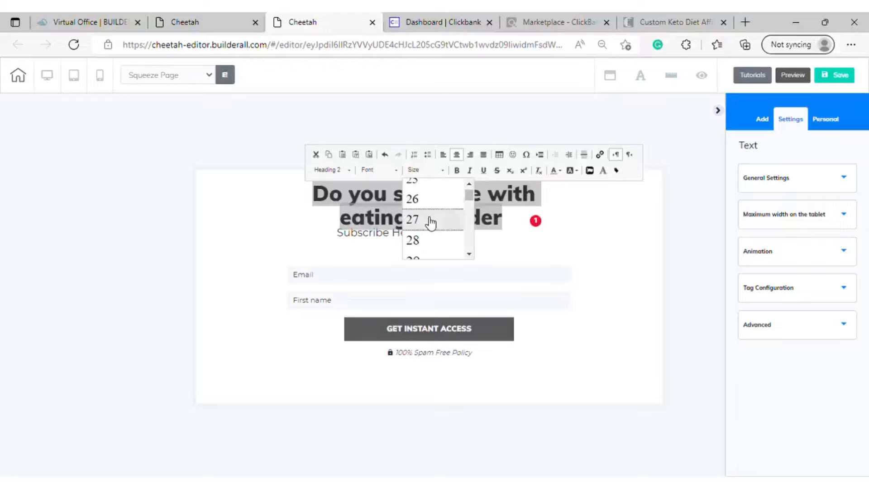
click(431, 221)
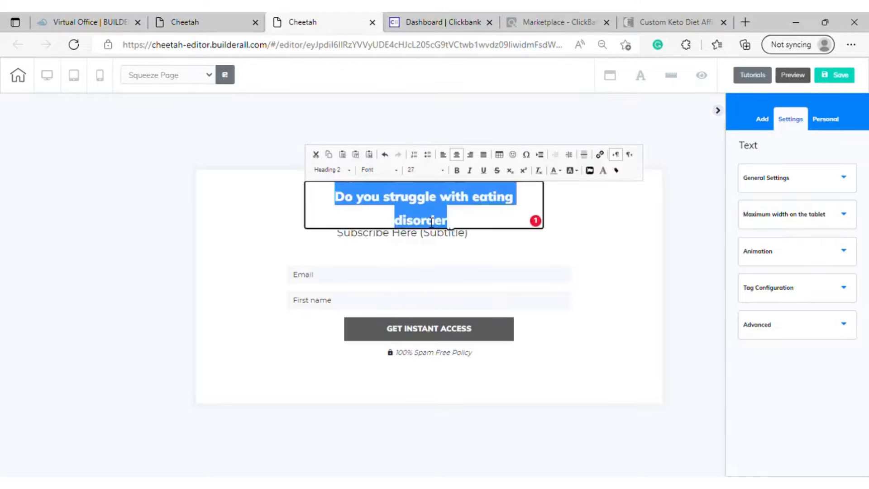
Set the selected headline's font size to 35
click(444, 173)
click(443, 171)
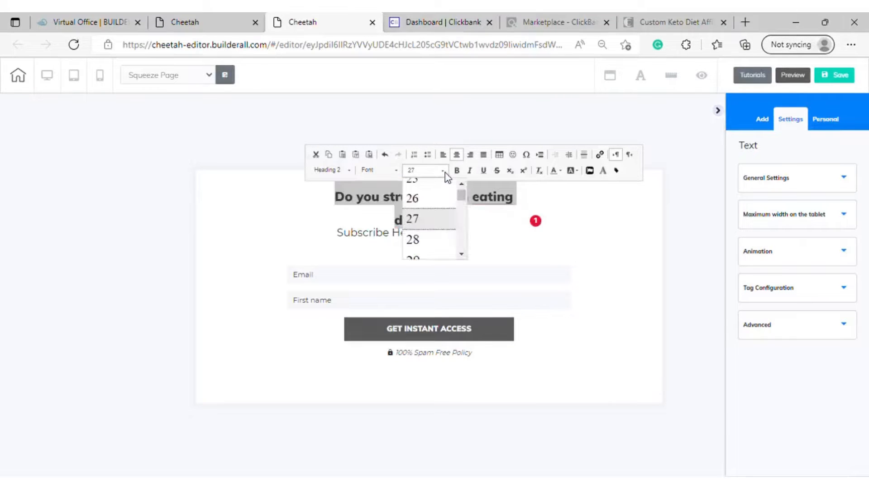
scroll(436, 240, down, 2)
scroll(436, 244, down, 2)
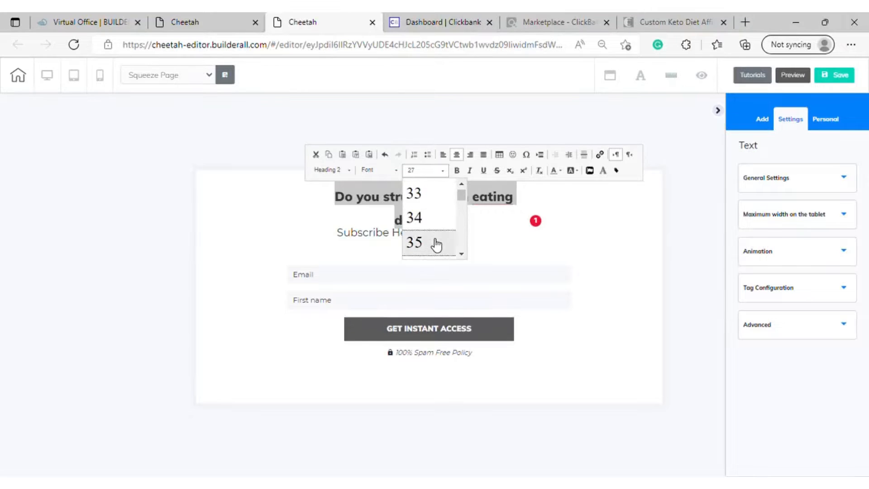
click(435, 245)
Continue the headline after "disorder" with "? Take this FREE"
click(476, 221)
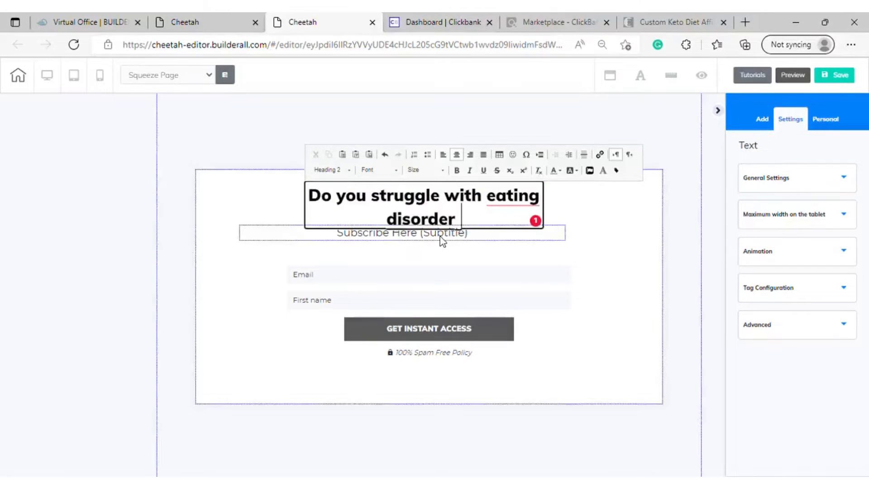
text(, t)
key(BackSpace)
key(BackSpace)
key(BackSpace)
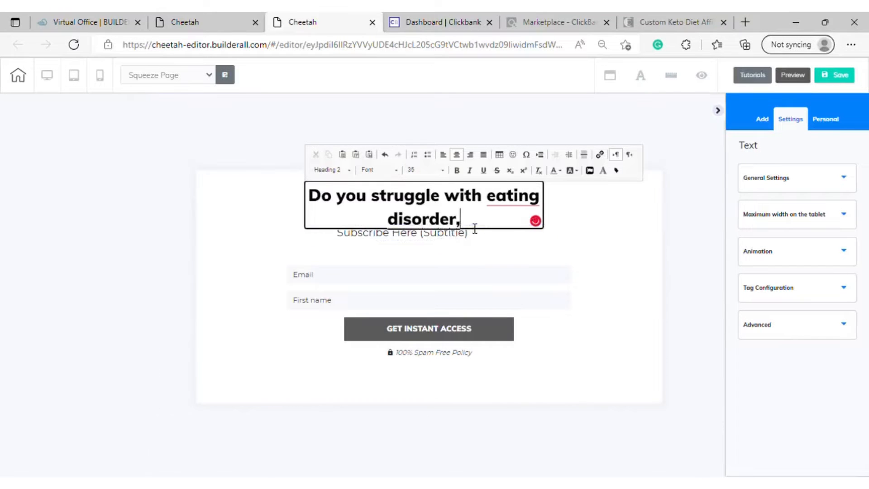
text(? )
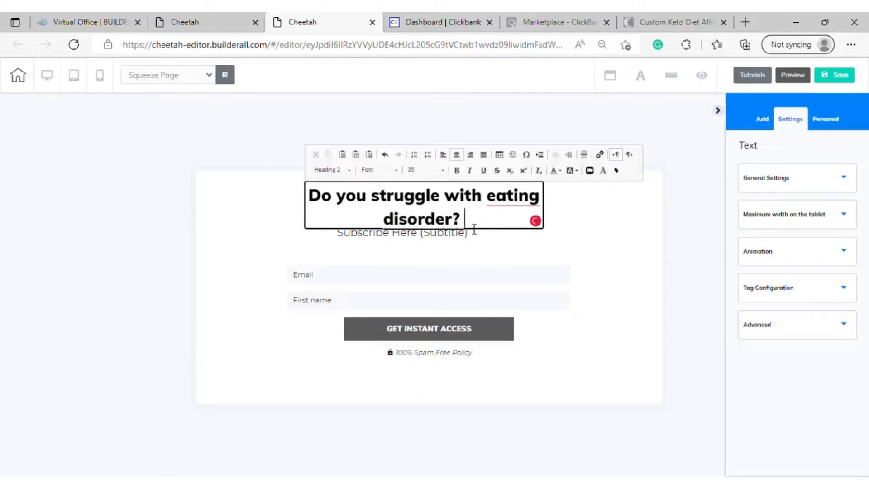
text(Take)
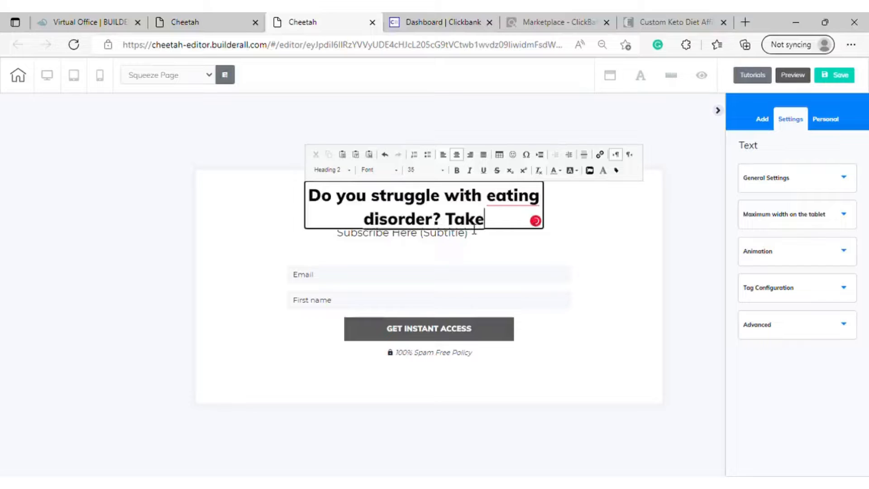
text( this Fr)
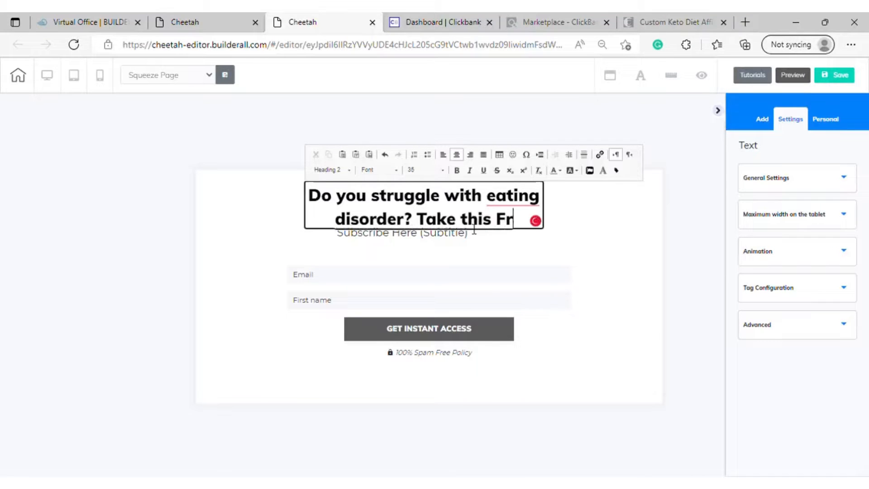
key(BackSpace)
text(R)
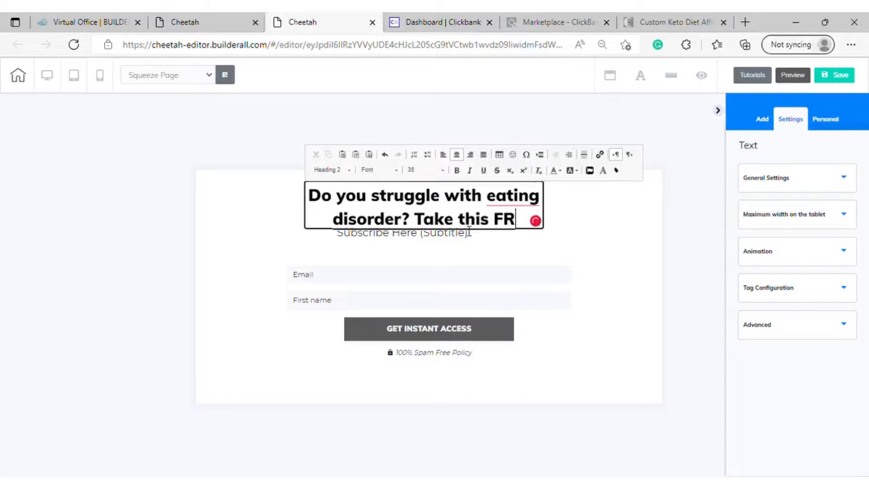
text(EE +)
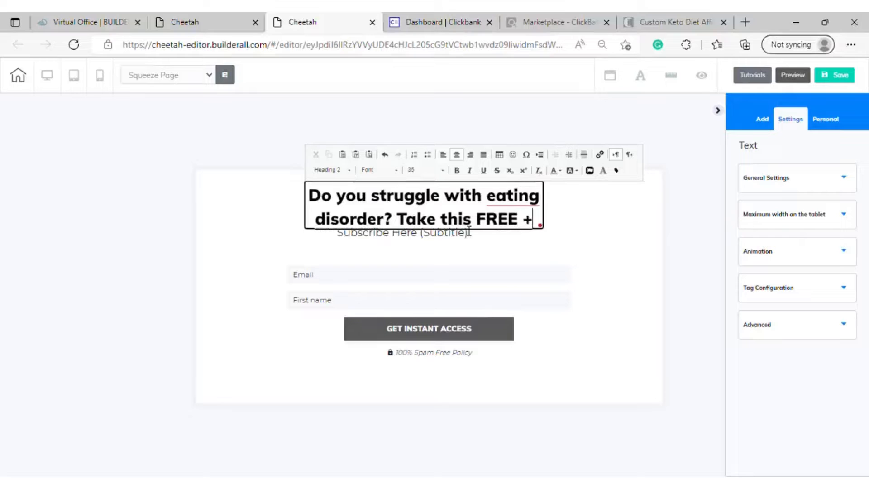
key(BackSpace)
key(BackSpace)
key(BackSpace)
key(BackSpace)
key(BackSpace)
key(BackSpace)
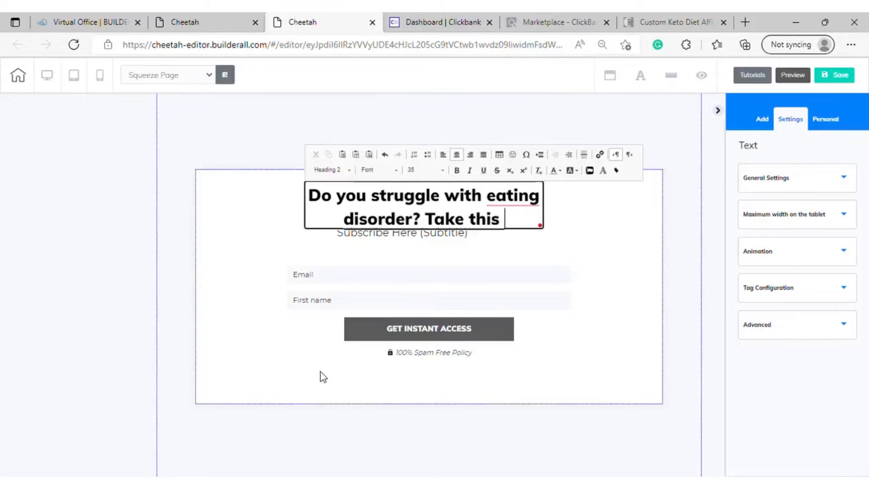
text(f)
key(BackSpace)
text(FREE )
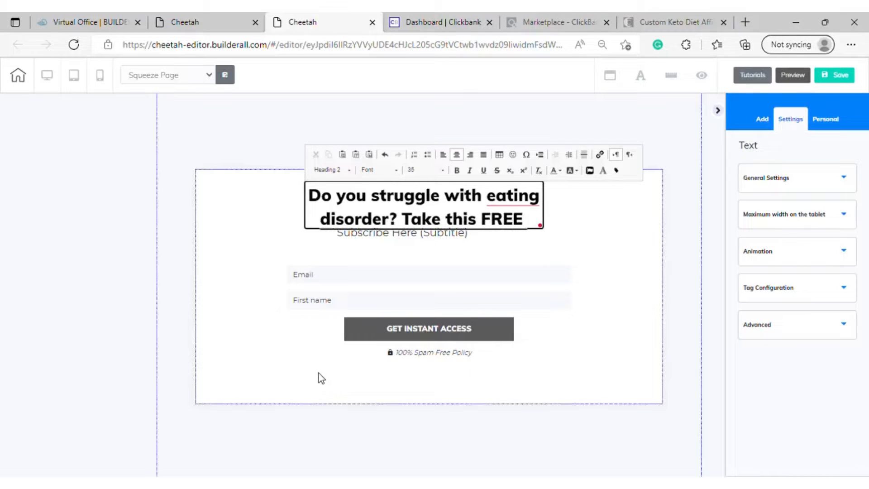
text(quicz)
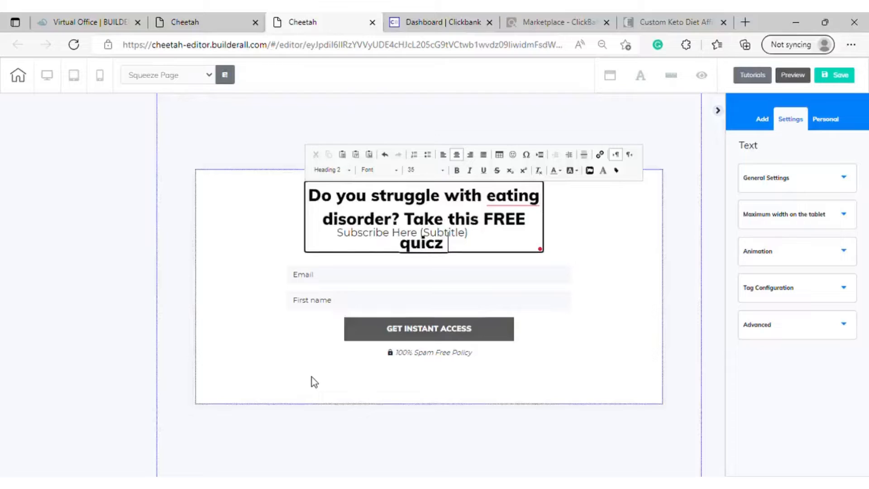
Extend the headline after "FREE" with "quiz that will help you"
key(BackSpace)
key(BackSpace)
text(z)
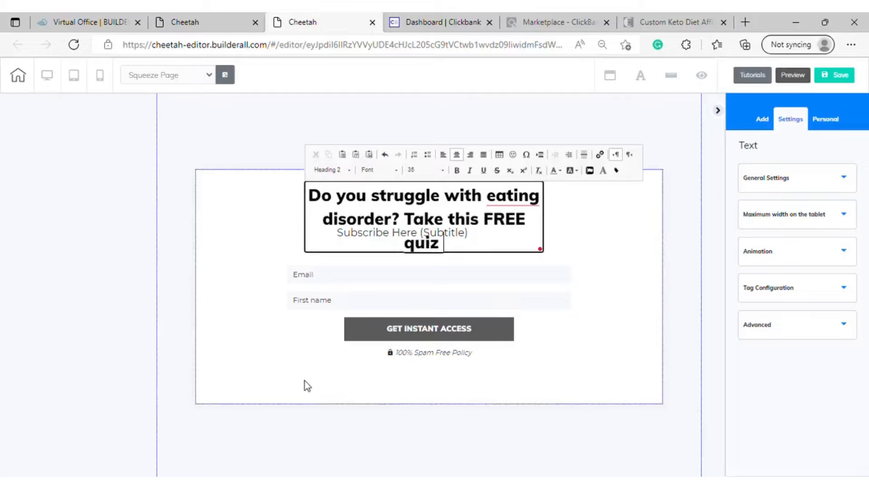
text( that will)
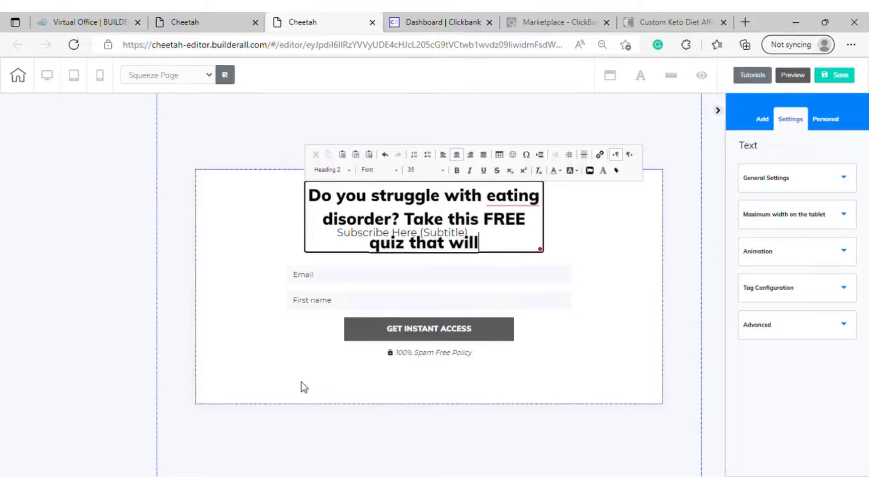
text( help yo)
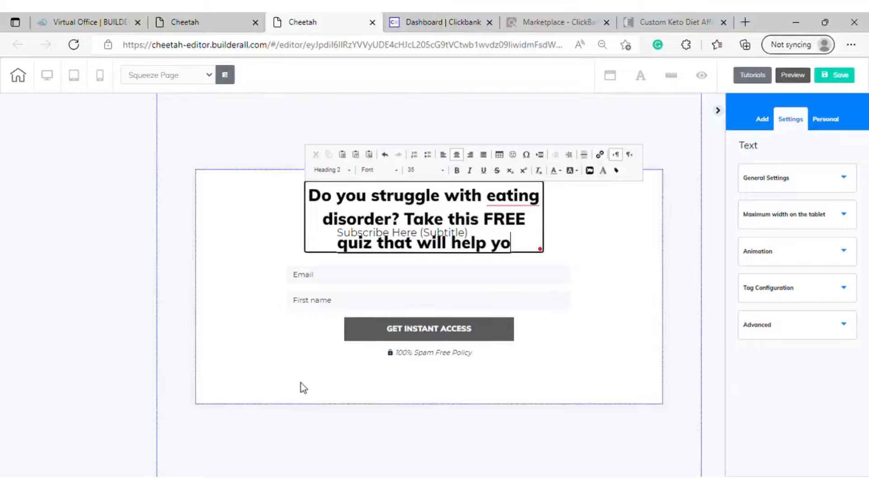
text(u)
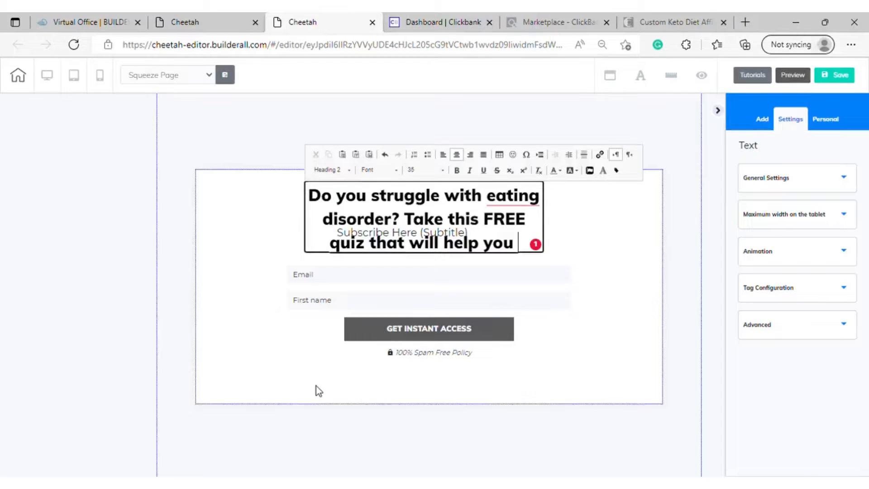
Complete the headline after "help you" with "customize your keto diet plan"
text(cust)
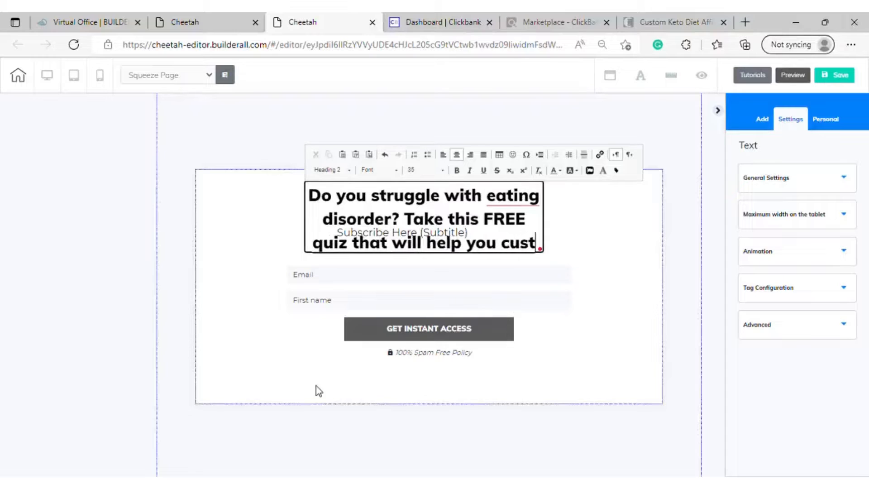
text(omi)
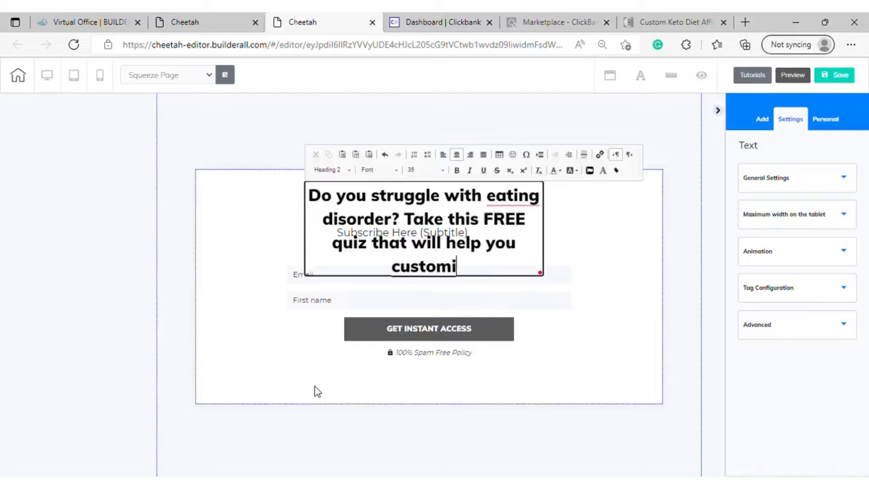
text(ze)
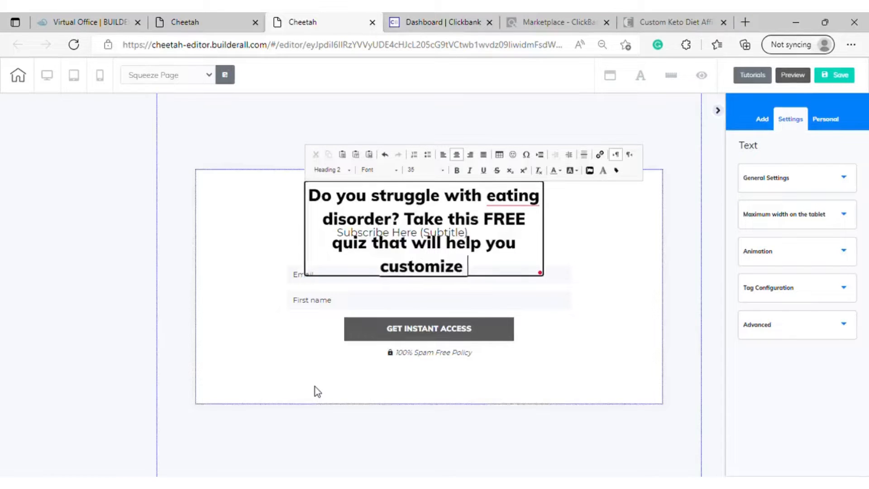
text( t)
key(BackSpace)
text(y)
key(BackSpace)
text(your key)
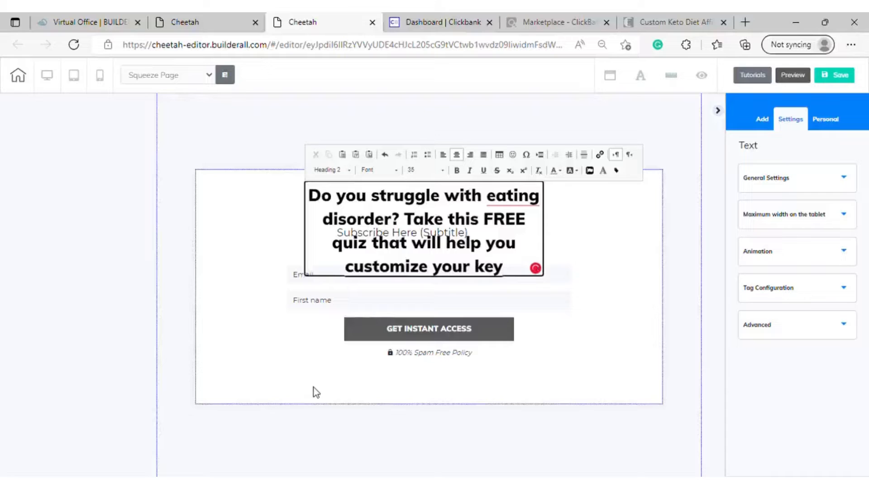
key(BackSpace)
text(to)
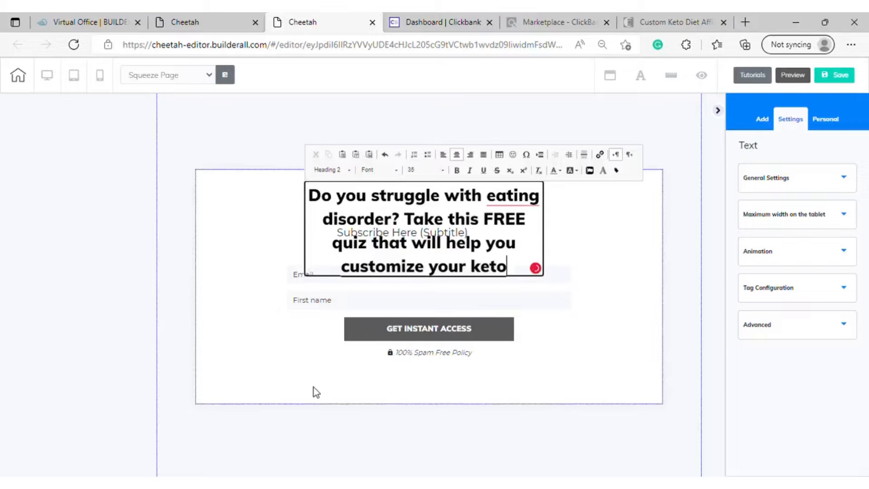
text( diet plam)
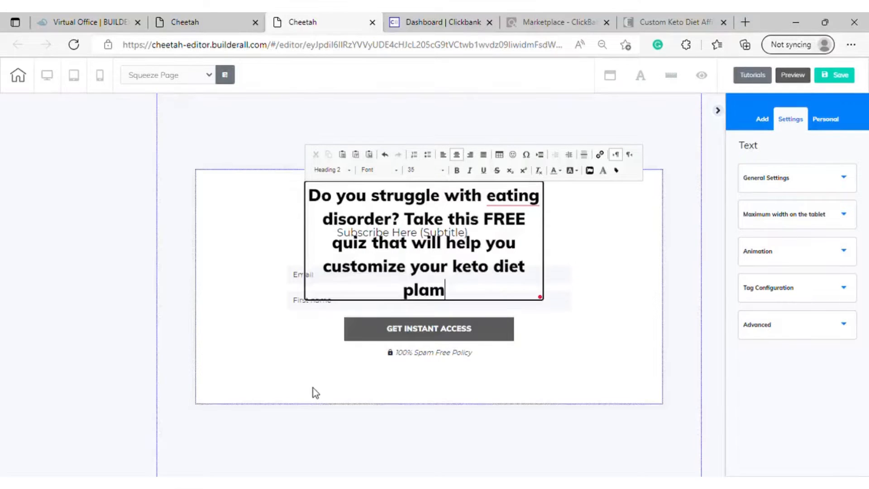
key(BackSpace)
key(BackSpace)
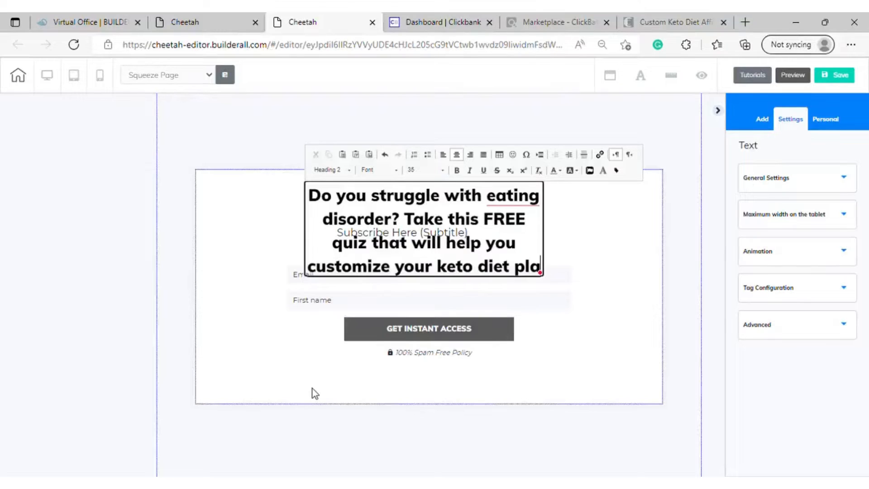
text(n)
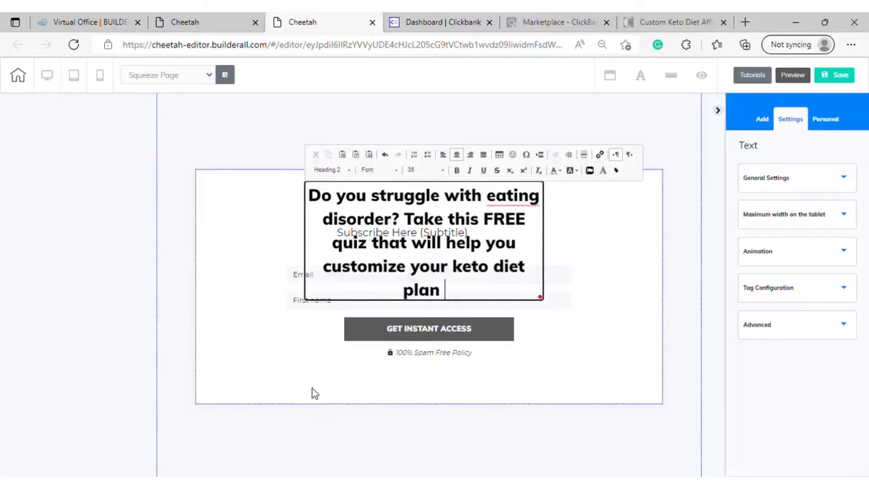
Move the headline aside to uncover the subtitle, and delete the "Subscribe Here (Subtitle)" text
drag(448, 222, 367, 268)
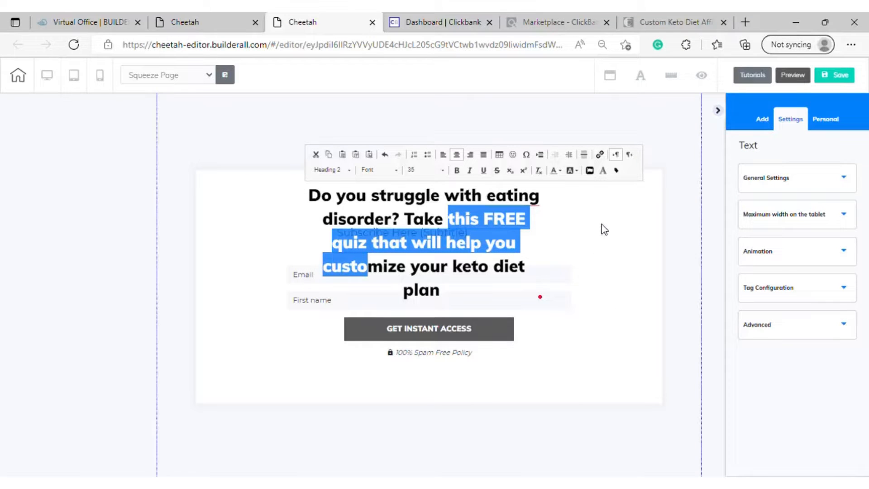
click(606, 328)
drag(451, 210, 289, 176)
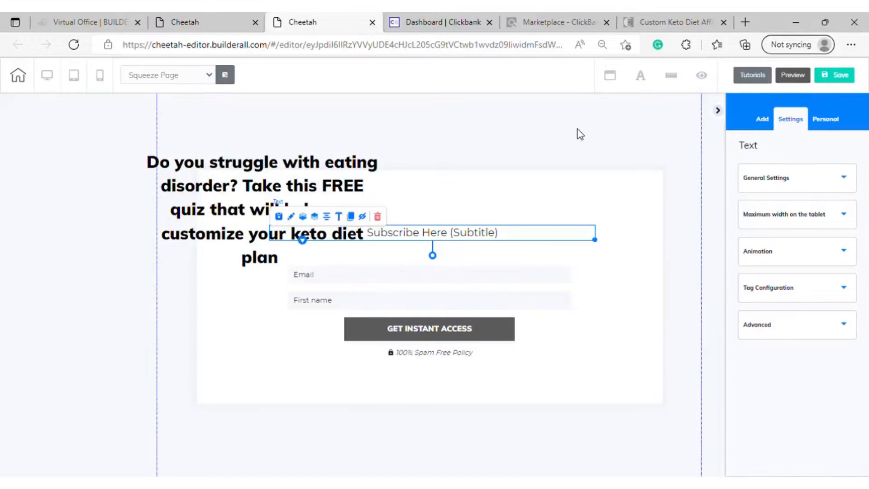
click(382, 214)
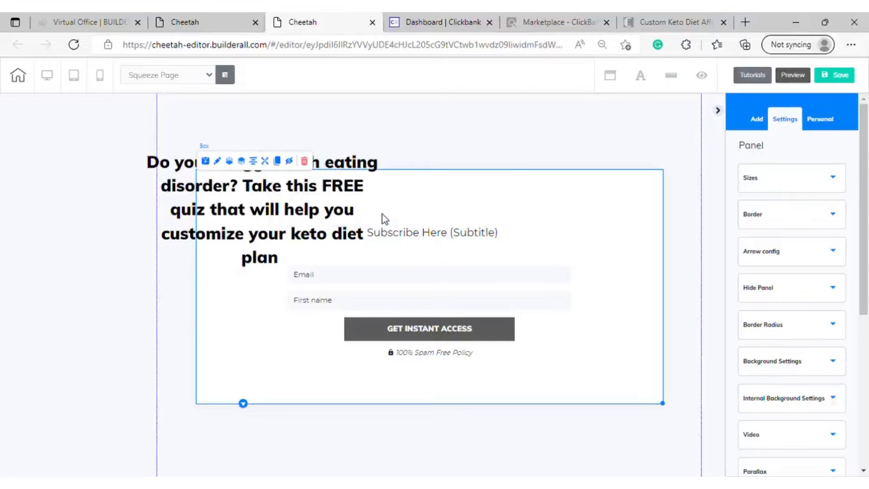
click(446, 236)
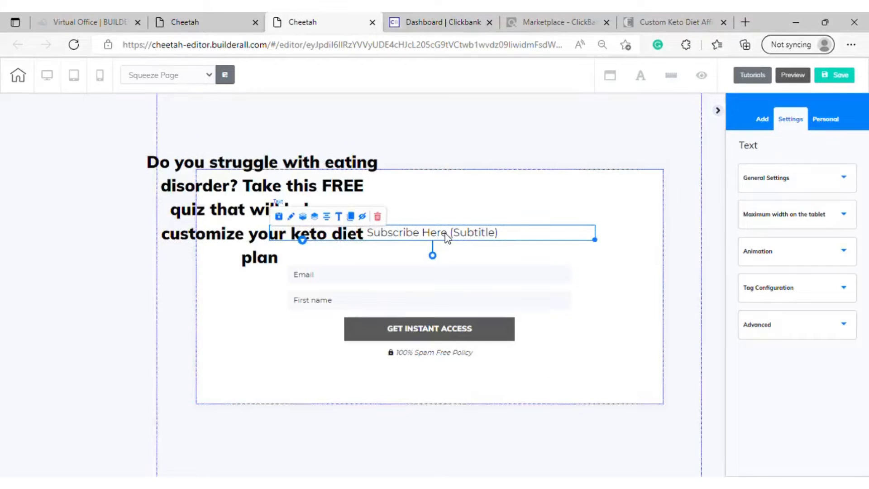
click(378, 216)
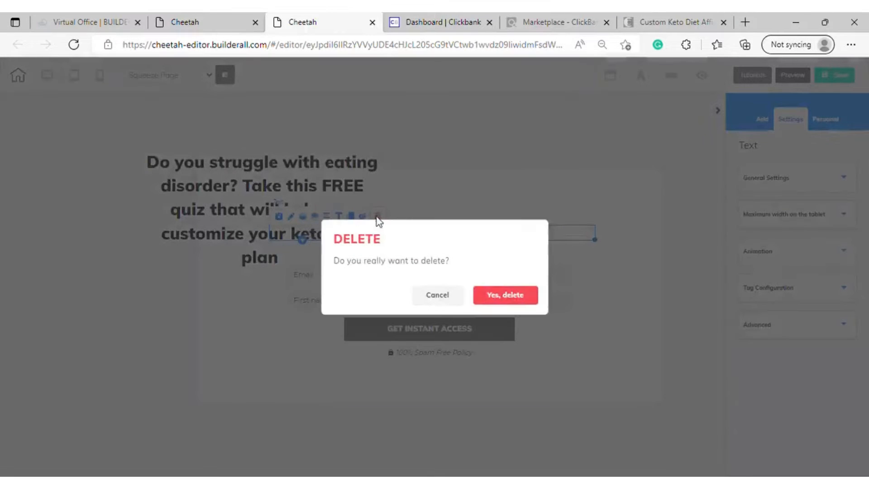
click(505, 295)
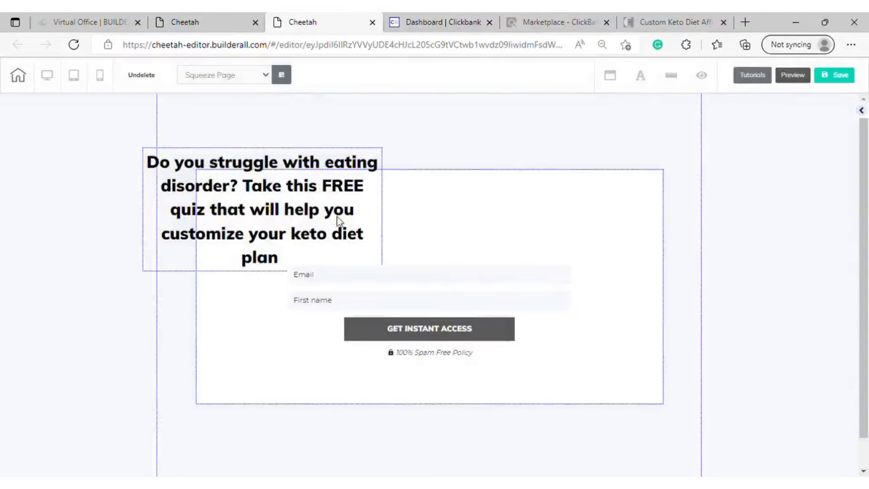
Move the headline back over the middle of the white box and shift the opt-in form down below it
drag(376, 226, 478, 236)
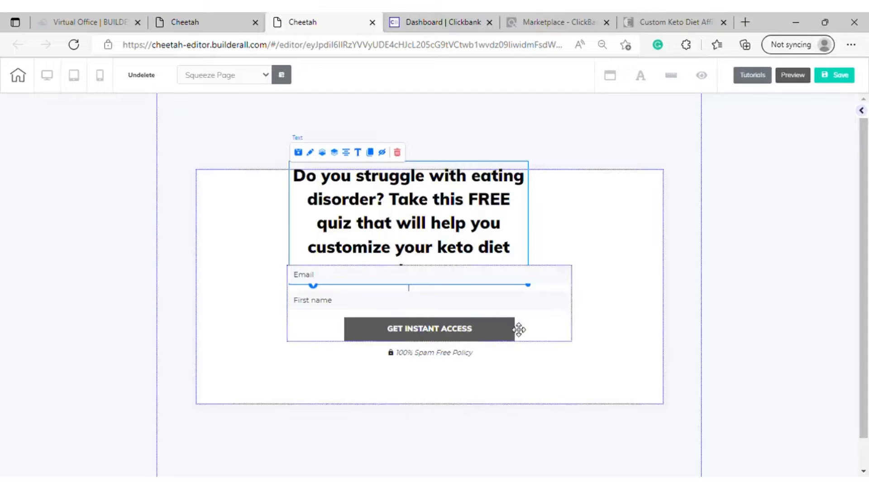
drag(519, 328, 505, 384)
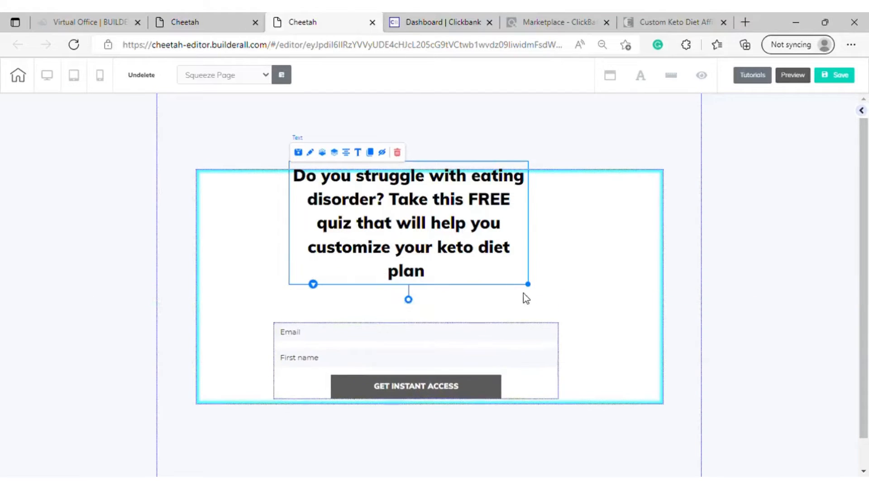
Widen the headline's text box to most of the white box's width and place it just inside the box's upper edge
click(501, 253)
drag(527, 281, 694, 301)
drag(454, 200, 438, 222)
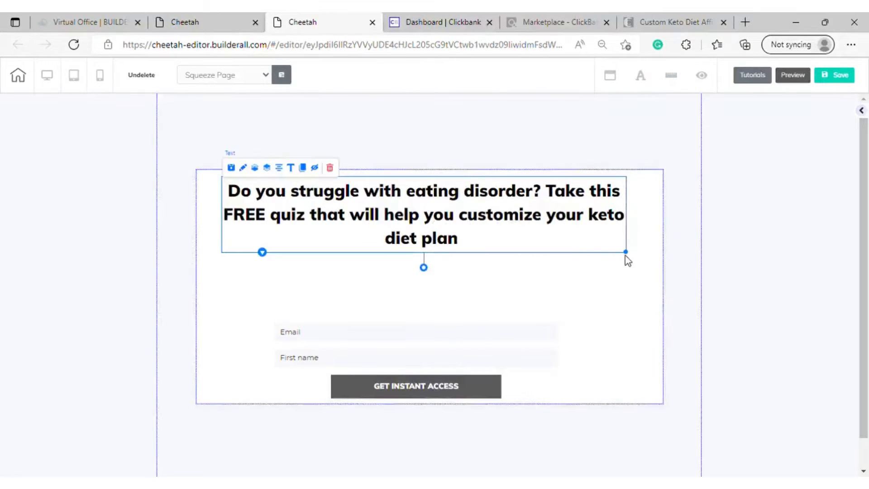
Set the font size of the whole headline to 31
double_click(500, 225)
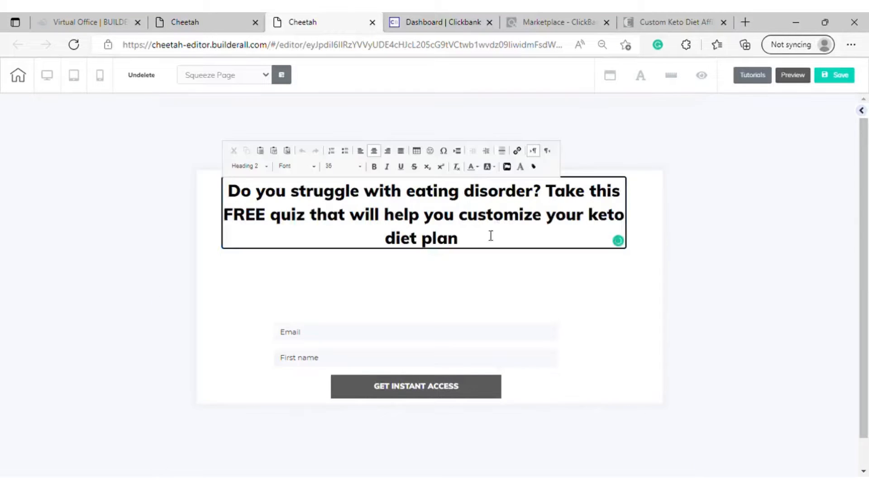
drag(466, 242, 228, 189)
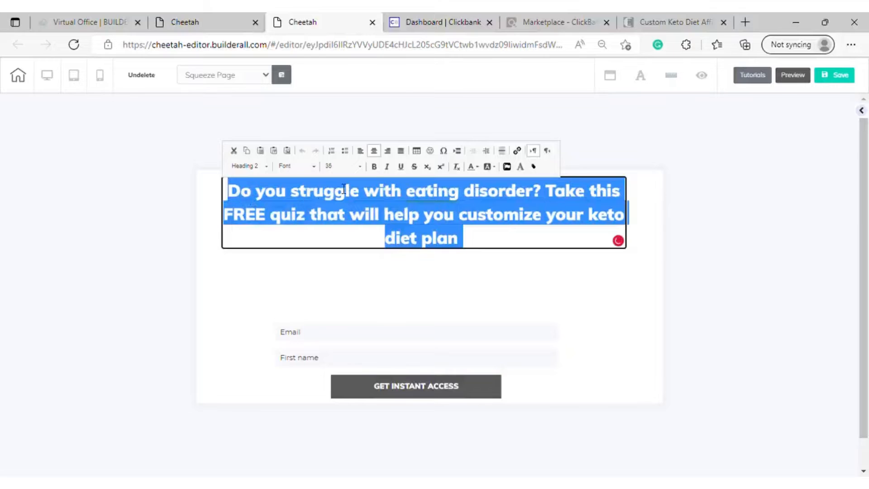
click(363, 168)
scroll(352, 209, up, 2)
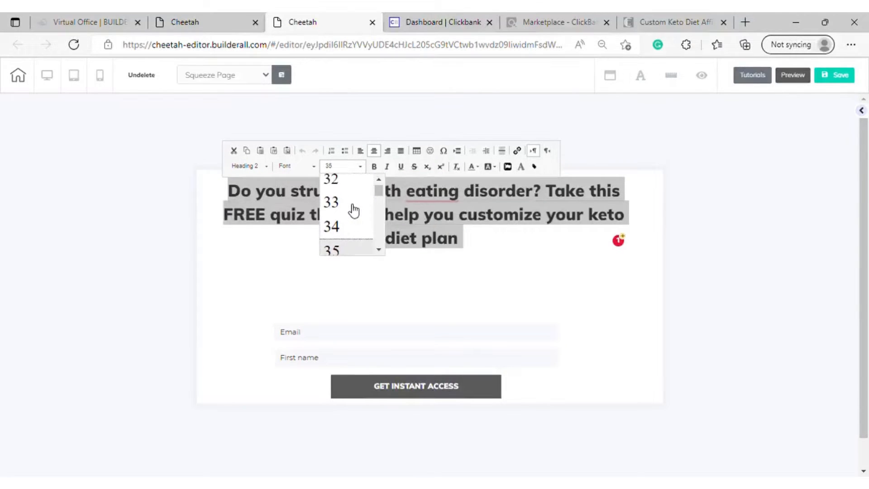
scroll(354, 211, up, 1)
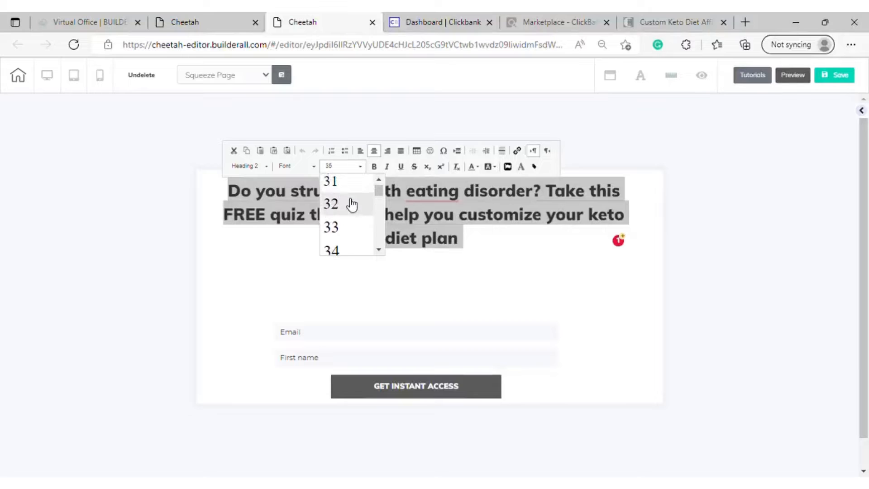
click(352, 183)
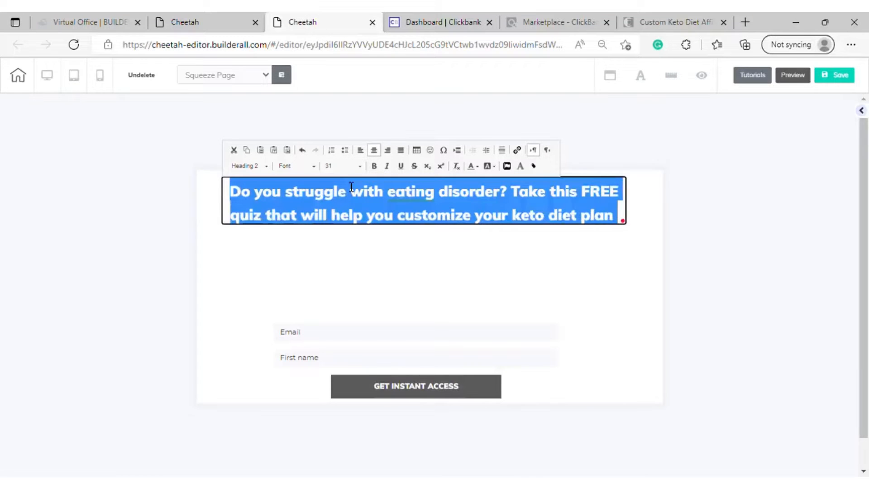
click(434, 246)
Shift the headline slightly to the right and move the opt-in form up and right so it is centered beneath it
drag(426, 212, 448, 209)
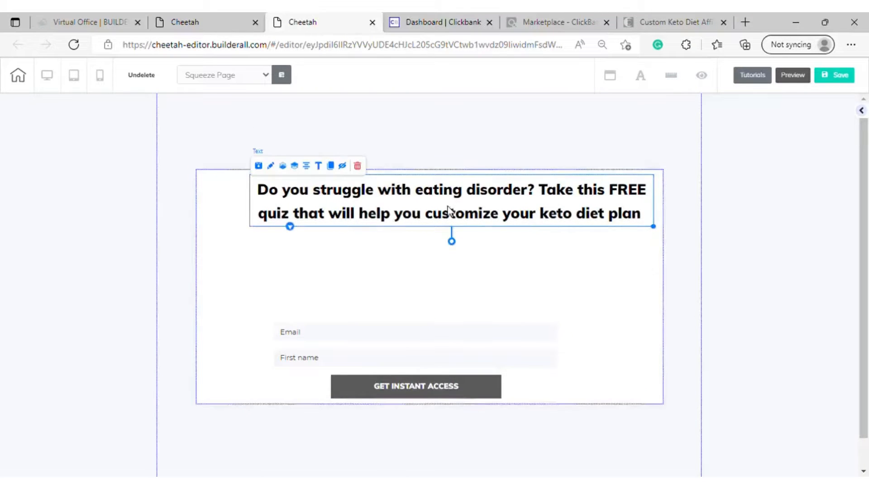
drag(415, 359, 455, 323)
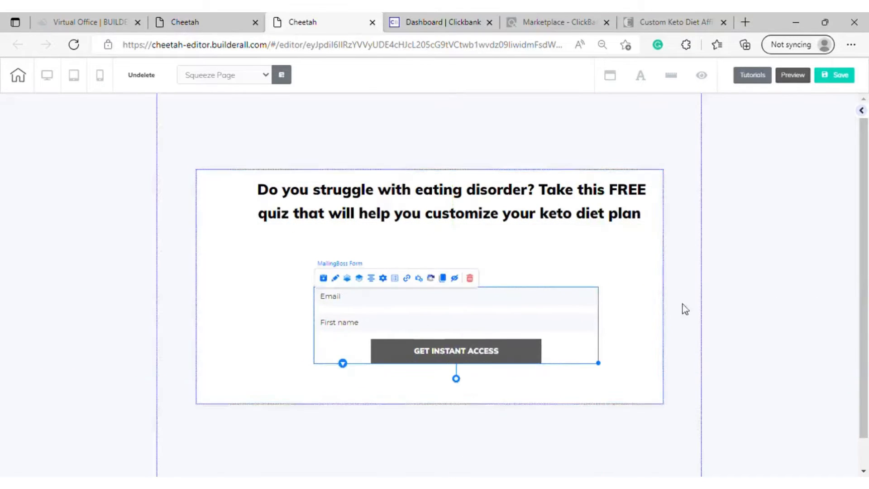
click(636, 266)
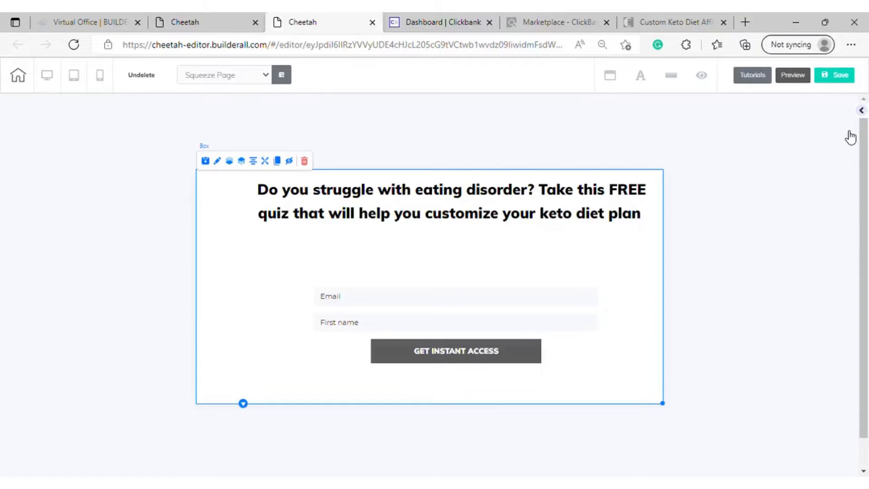
Add a Title H5 text element between the headline and the opt-in form, and clear its placeholder text
click(860, 112)
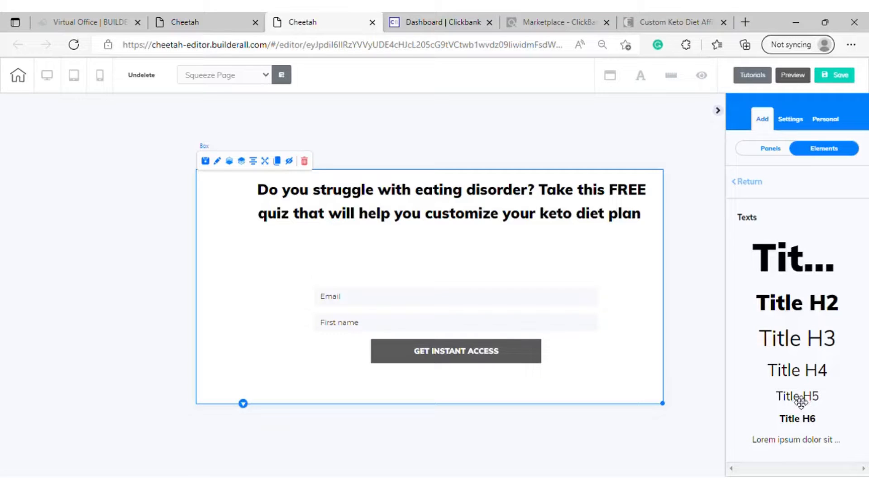
drag(796, 398, 424, 253)
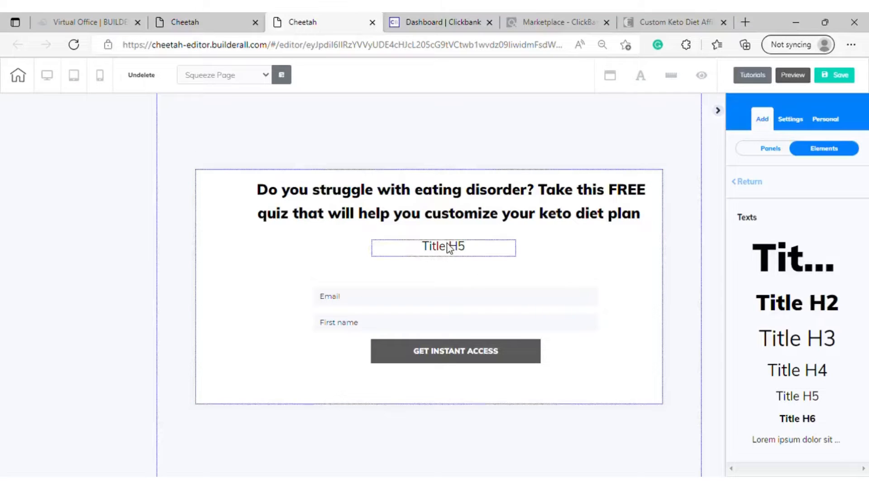
click(469, 250)
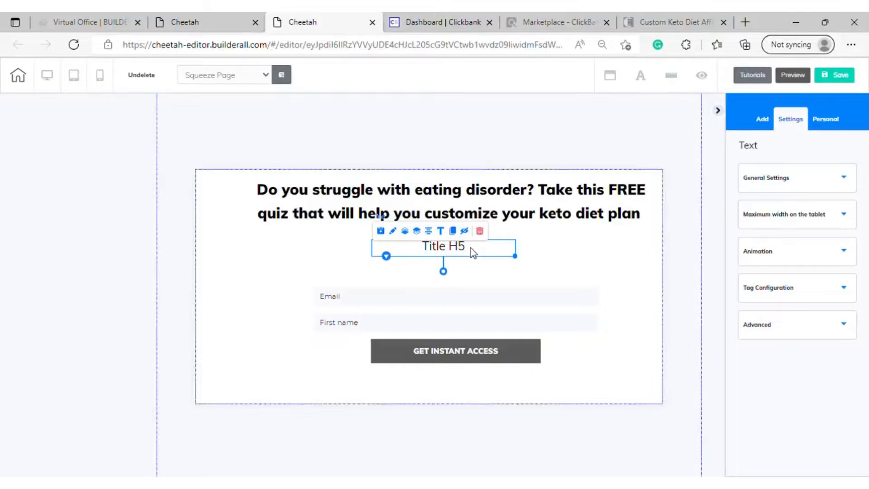
double_click(471, 248)
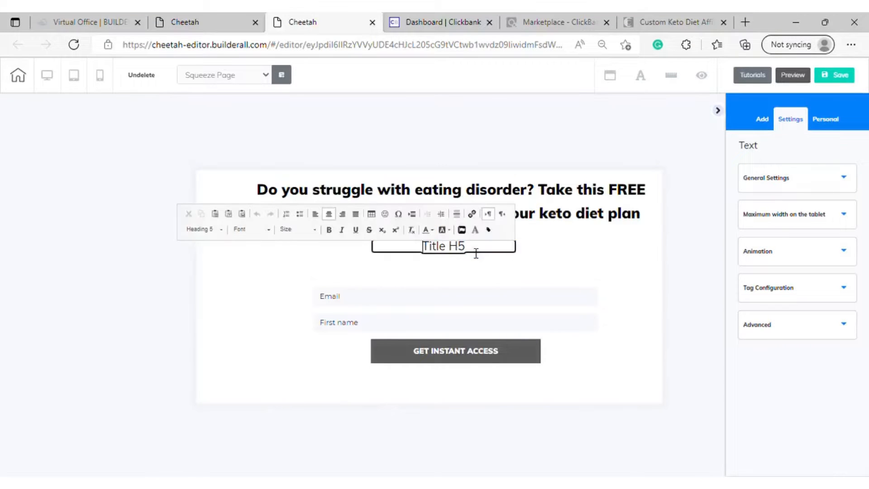
key(BackSpace)
key(BackSpace)
key(BackSpace)
key(BackSpace)
key(BackSpace)
key(BackSpace)
key(BackSpace)
key(BackSpace)
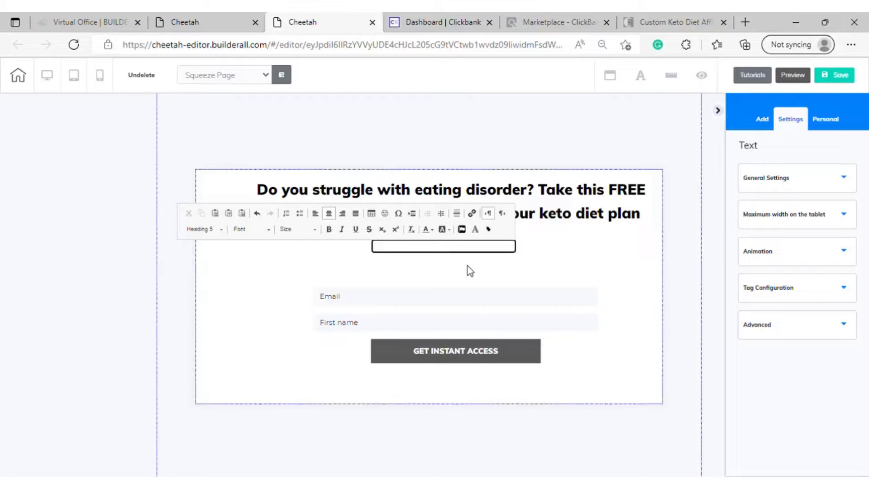
text(START)
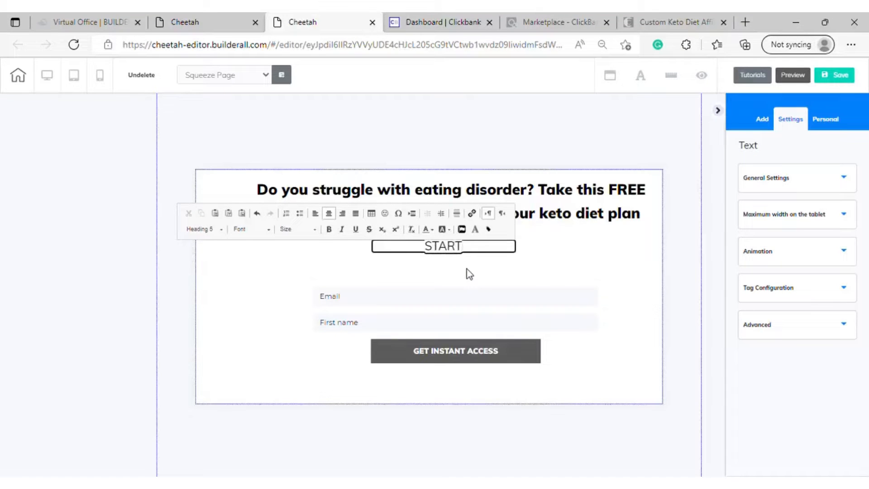
text( YOUR )
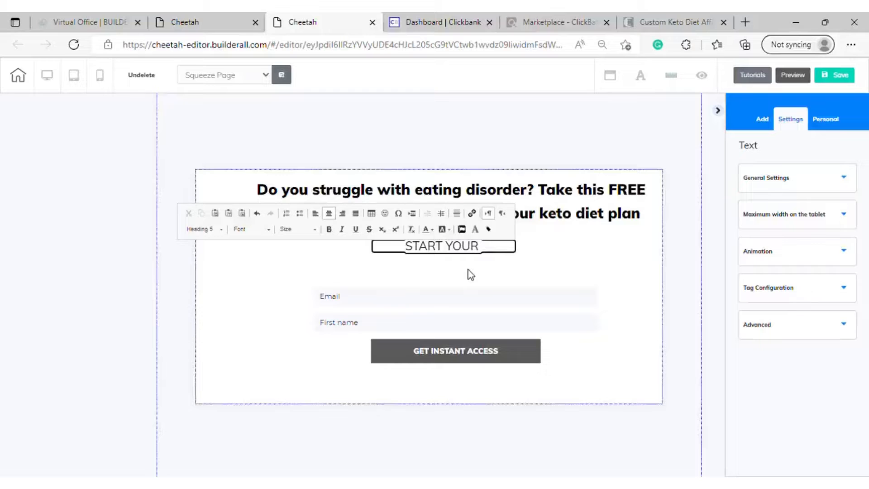
text(QUIZ)
key(BackSpace)
key(BackSpace)
key(BackSpace)
key(BackSpace)
key(BackSpace)
key(BackSpace)
key(BackSpace)
key(BackSpace)
key(BackSpace)
key(BackSpace)
key(BackSpace)
key(BackSpace)
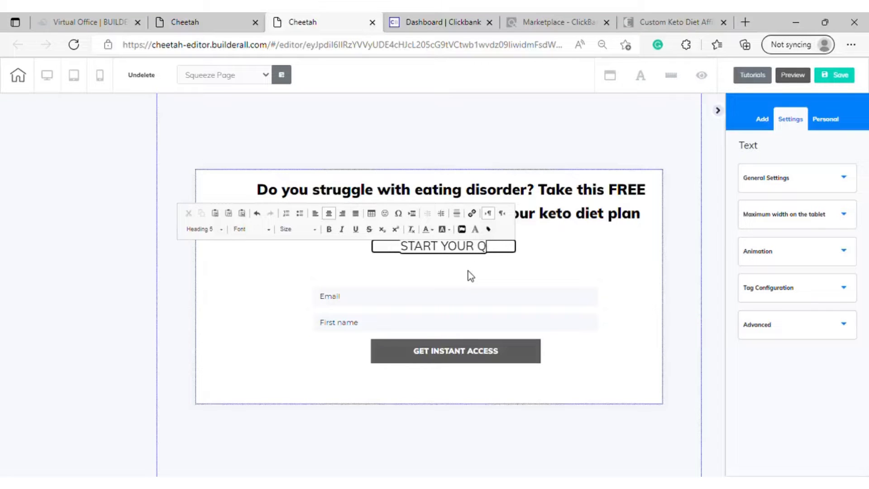
key(BackSpace)
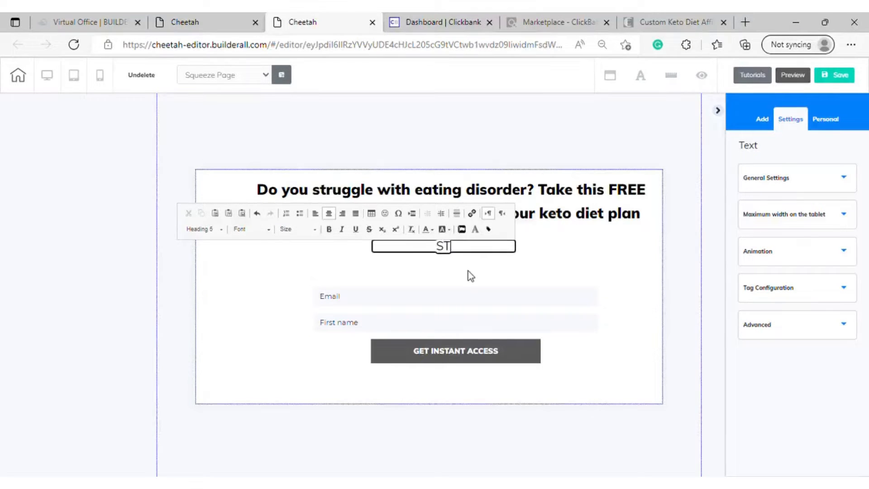
Enter "Start Your Quiz NOW!!" as the text of the new subtitle between the headline and the opt-in form
key(BackSpace)
text(tart Your)
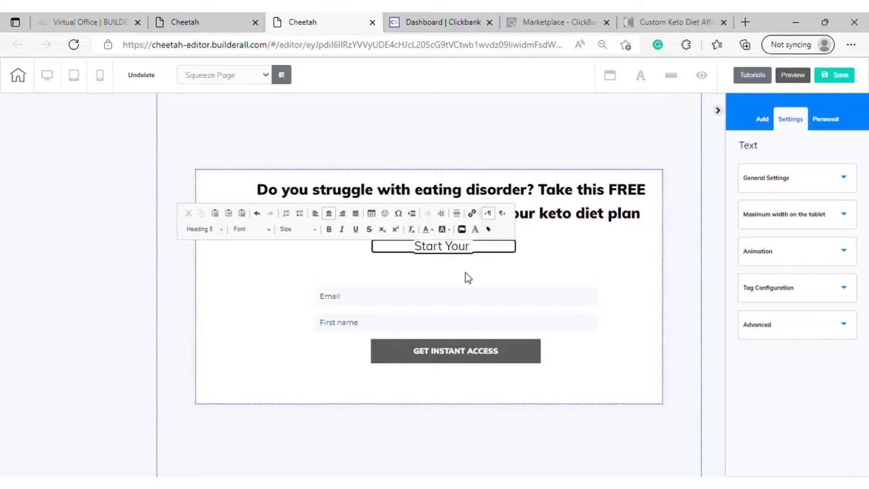
text( Quiz)
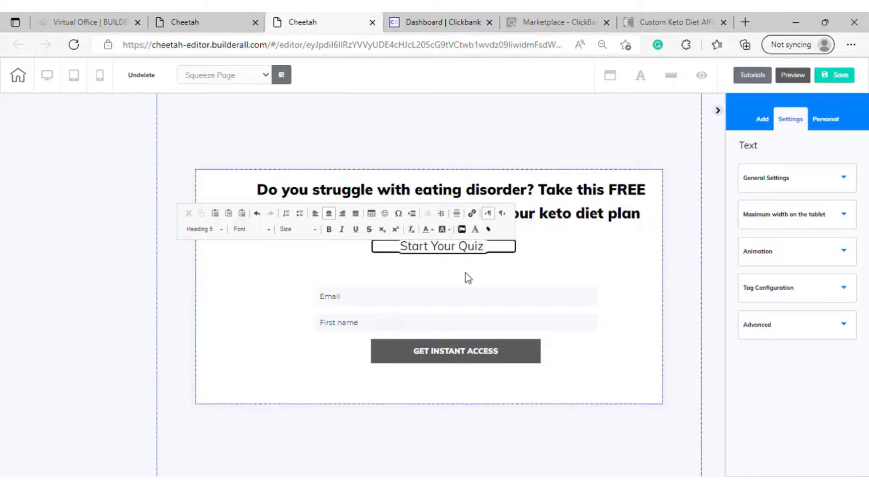
text( NOW)
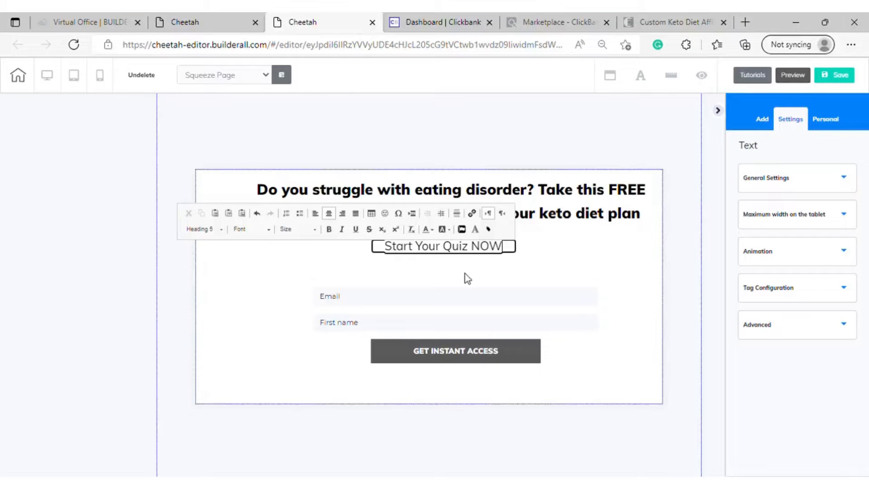
text(!!)
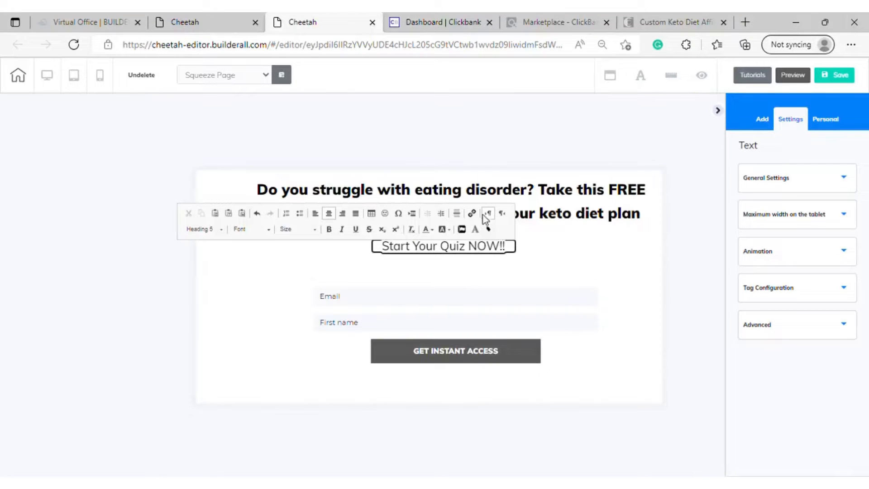
Make the whole "Start Your Quiz NOW!!" subtitle bold and finish editing it
drag(513, 253, 378, 248)
click(330, 230)
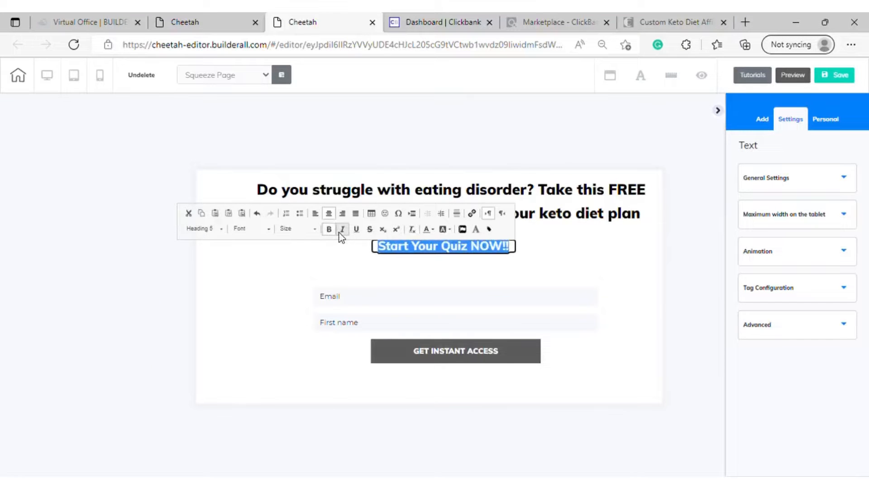
click(579, 271)
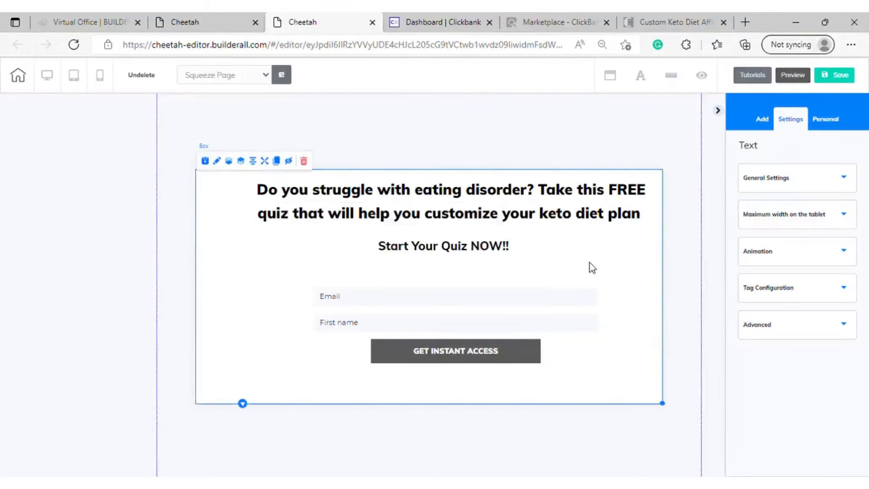
Nudge the subtitle slightly left and down, and move the opt-in form up close beneath it
drag(471, 258, 462, 260)
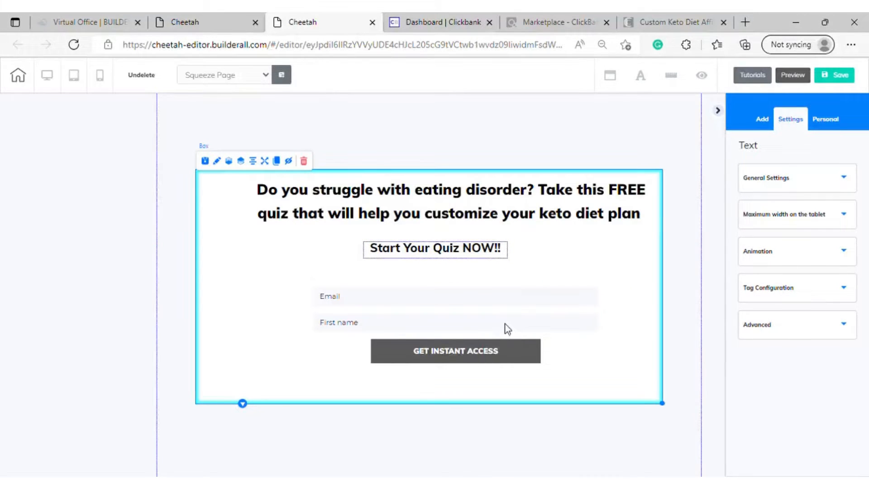
click(507, 329)
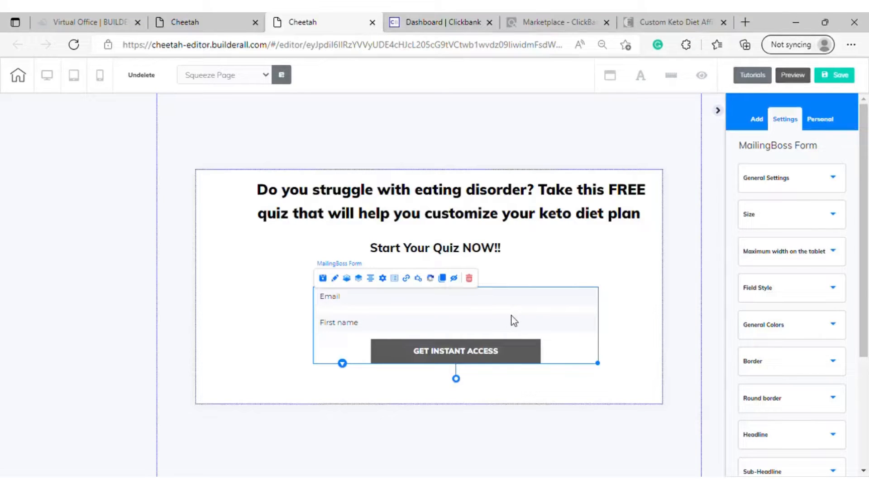
drag(467, 308, 521, 300)
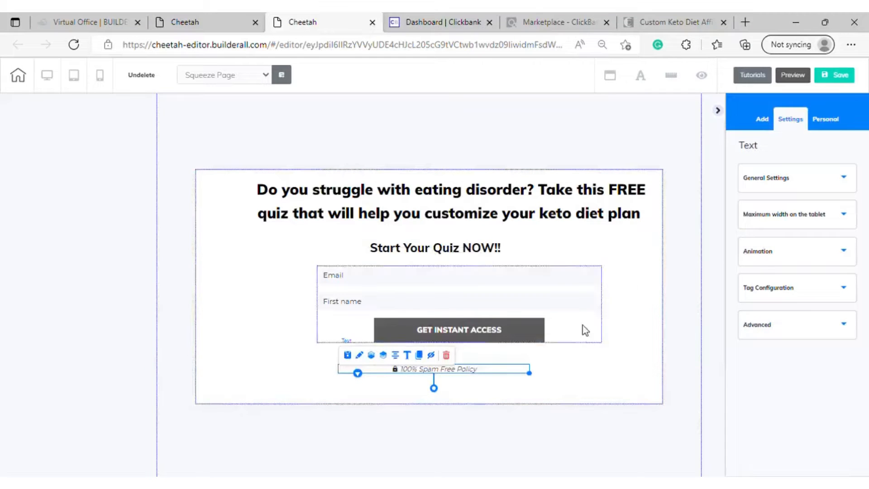
Shift the "100% Spam Free Policy" line, the opt-in form and the subtitle to the right so they line up beneath the headline
drag(476, 371, 513, 381)
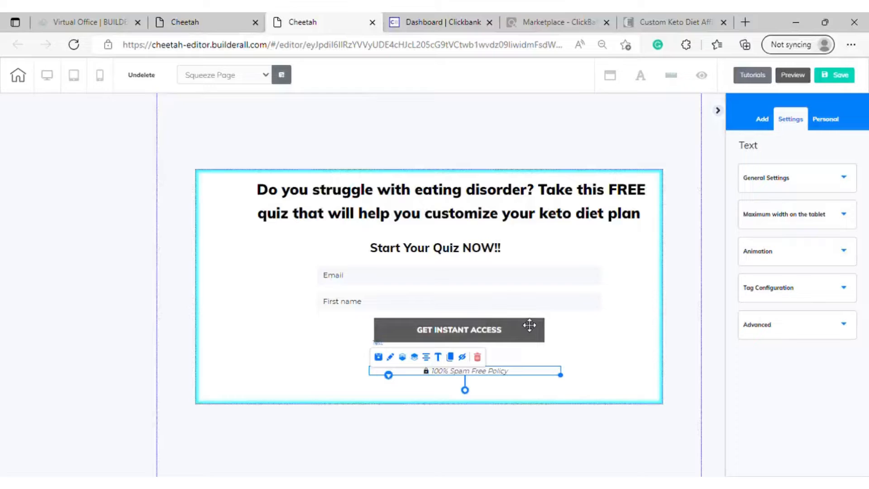
click(533, 299)
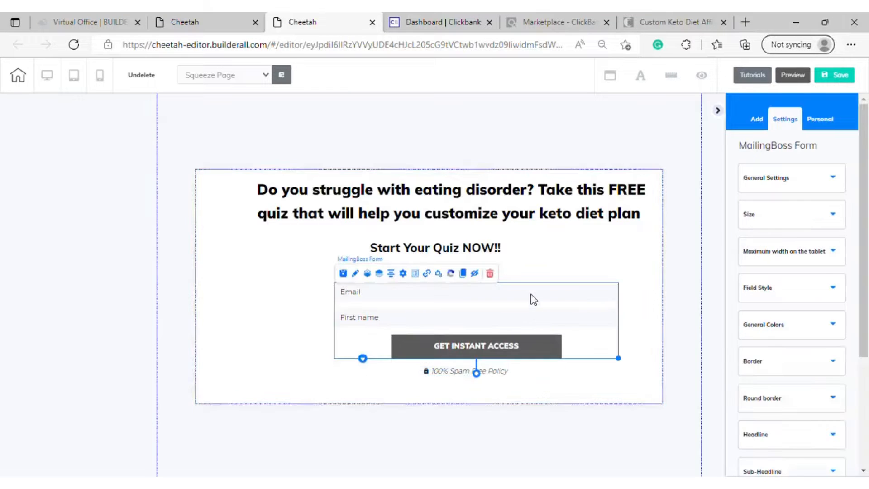
drag(532, 299, 501, 249)
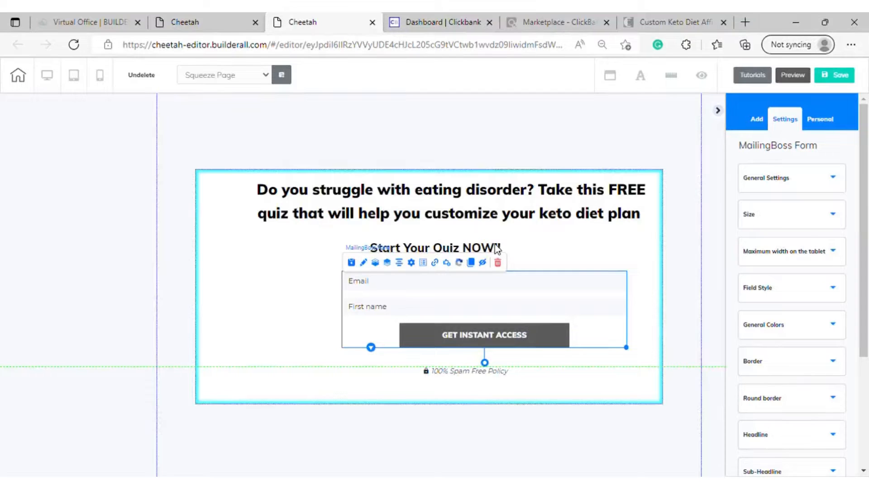
click(497, 248)
drag(498, 247, 531, 248)
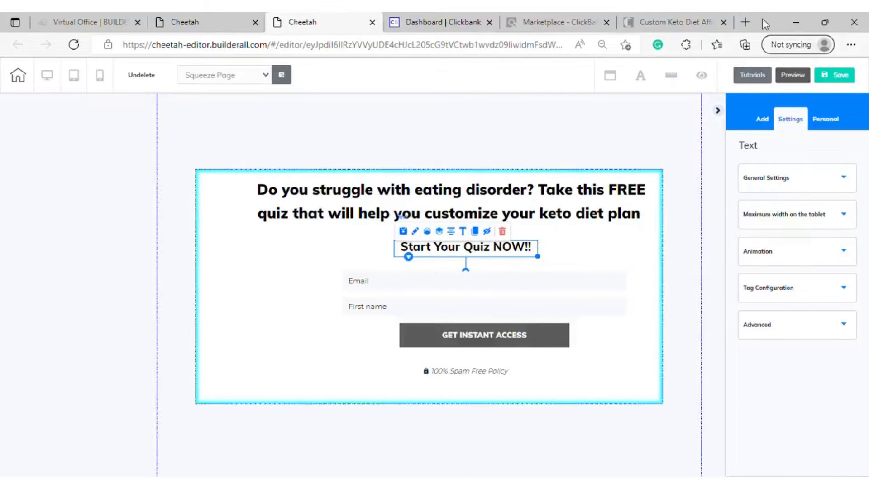
Correct the headline's grammar by accepting the suggested article "an" before "eating"
click(552, 204)
click(553, 204)
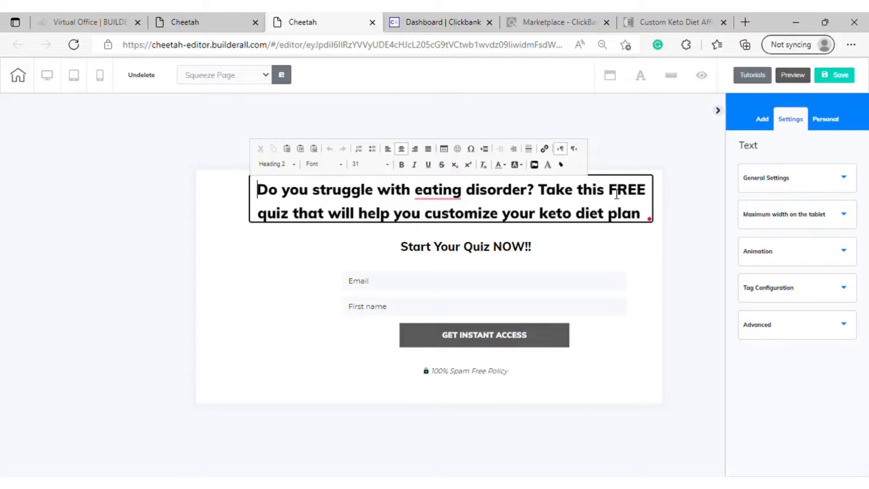
right_click(448, 202)
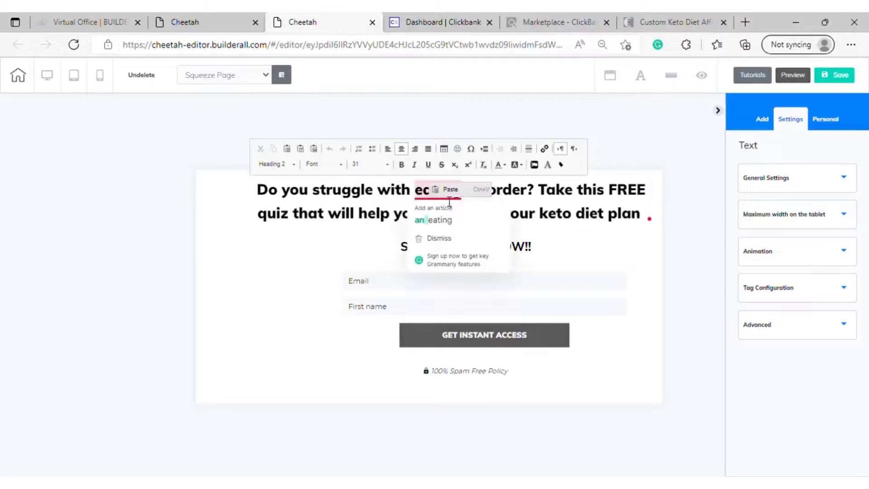
click(475, 226)
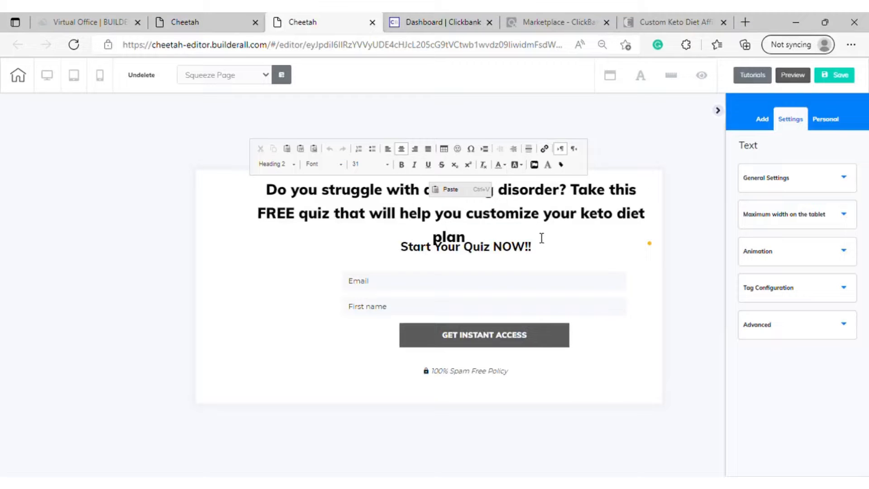
click(527, 219)
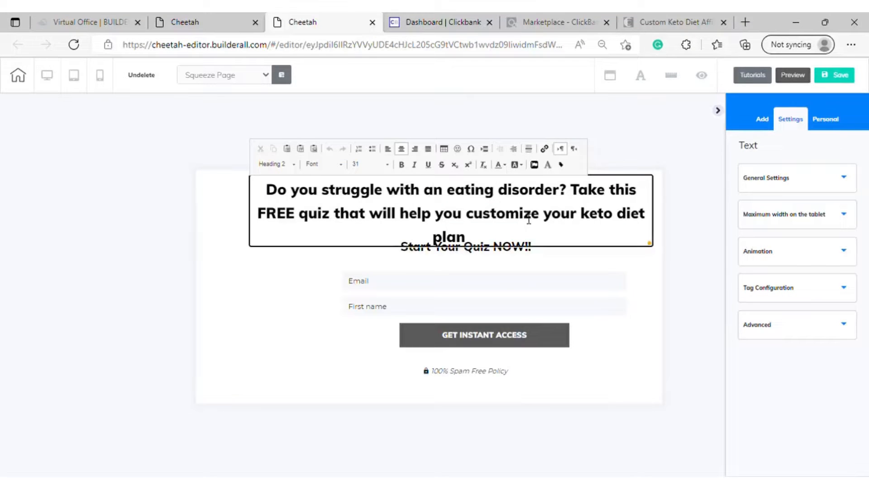
click(593, 262)
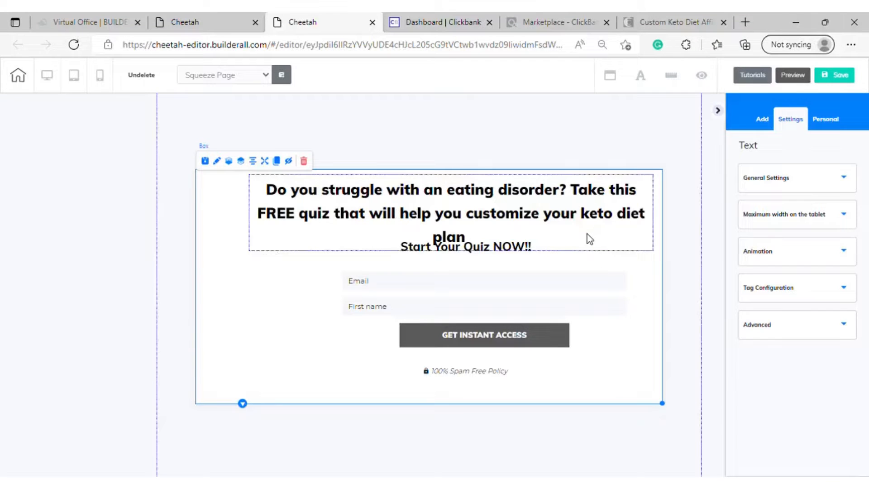
Try the article before "eating" in capitals as "AN", and return it to lowercase "an"
click(603, 238)
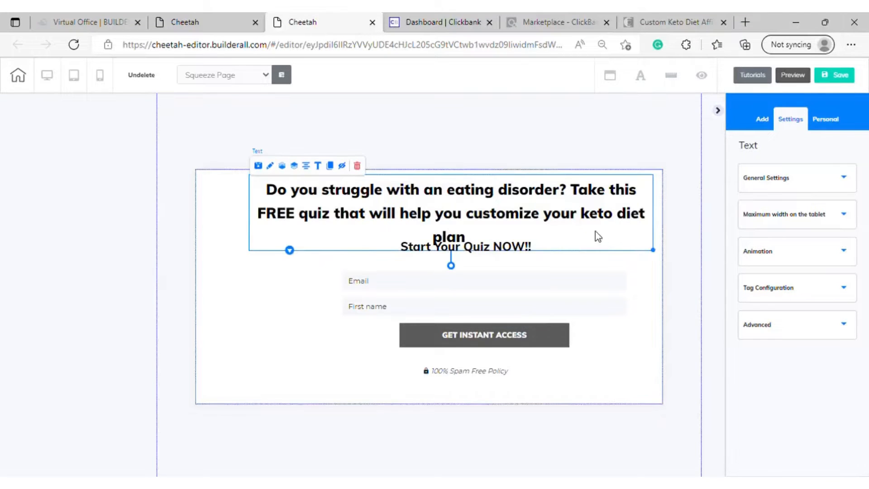
double_click(457, 198)
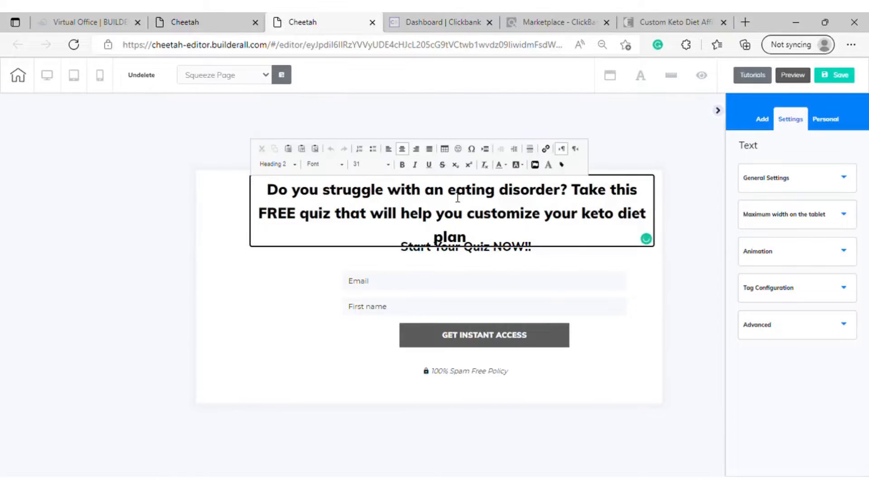
key(BackSpace)
key(BackSpace)
key(BackSpace)
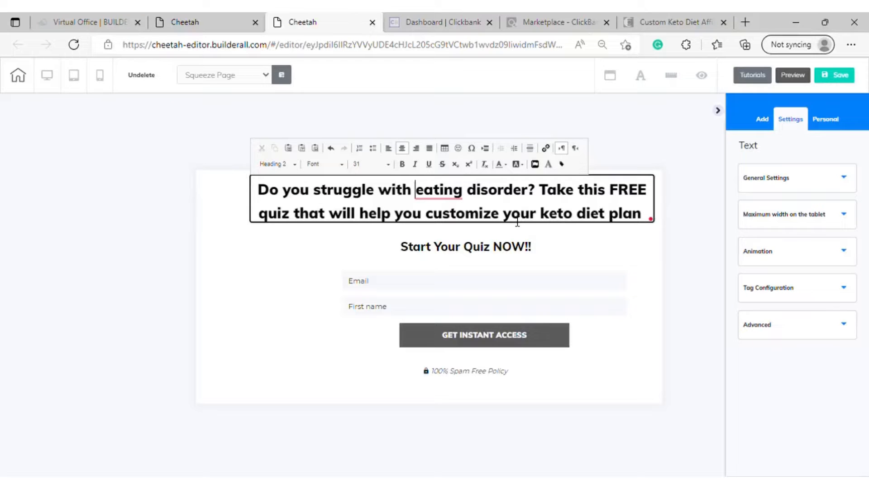
text(AN)
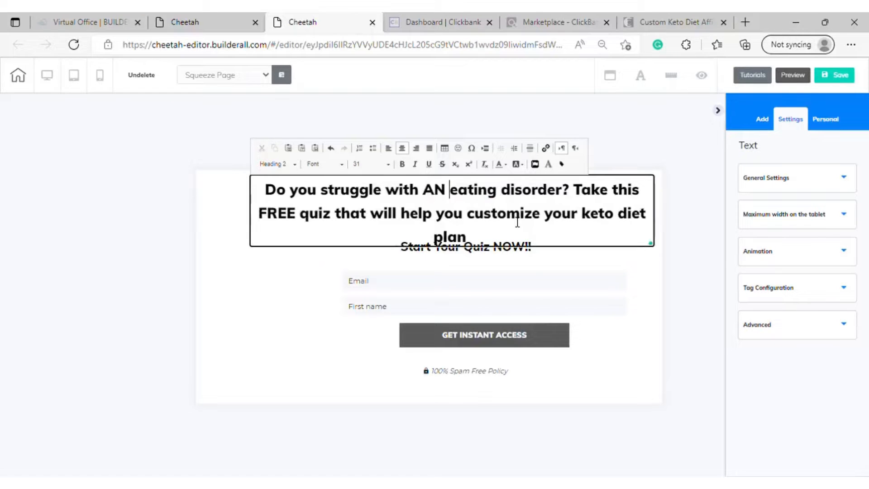
key(BackSpace)
key(BackSpace)
key(BackSpace)
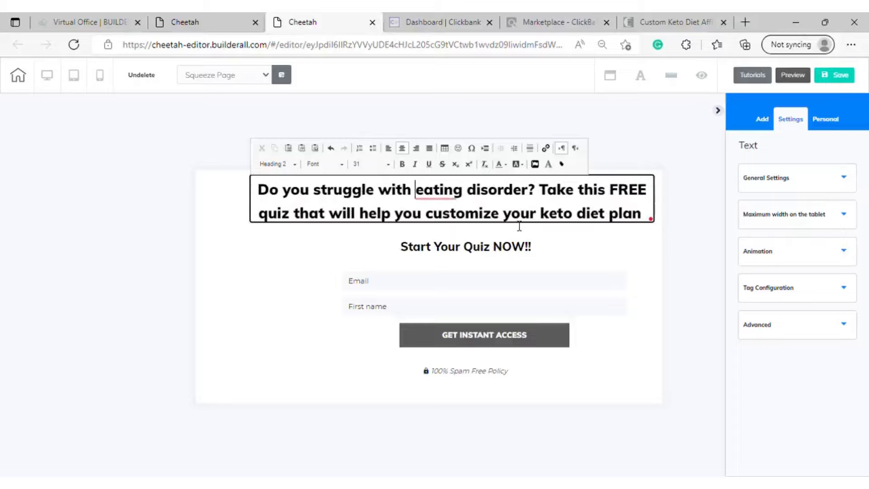
text(an)
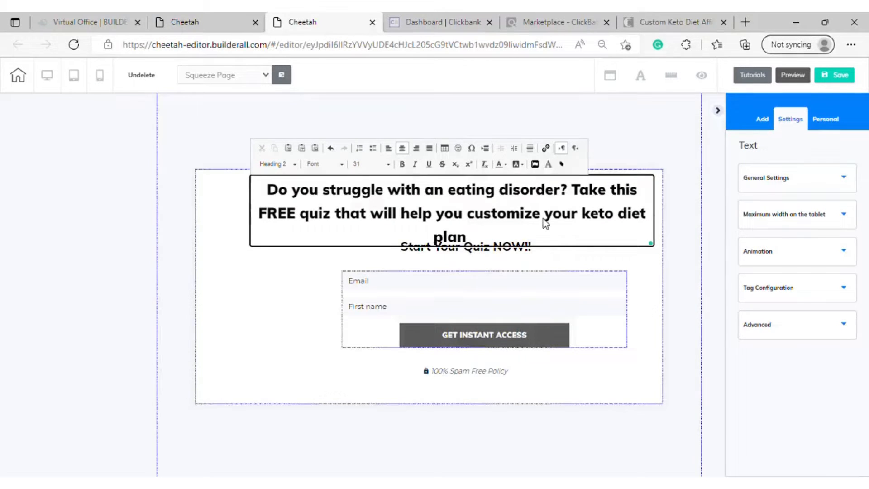
Widen the headline's text box so the text fits on two lines, and shift it left to center it in the white box
click(673, 347)
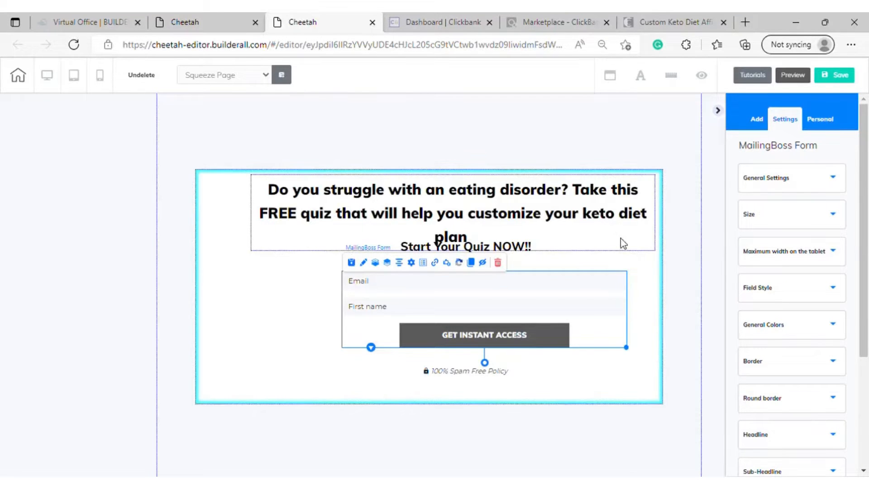
click(648, 251)
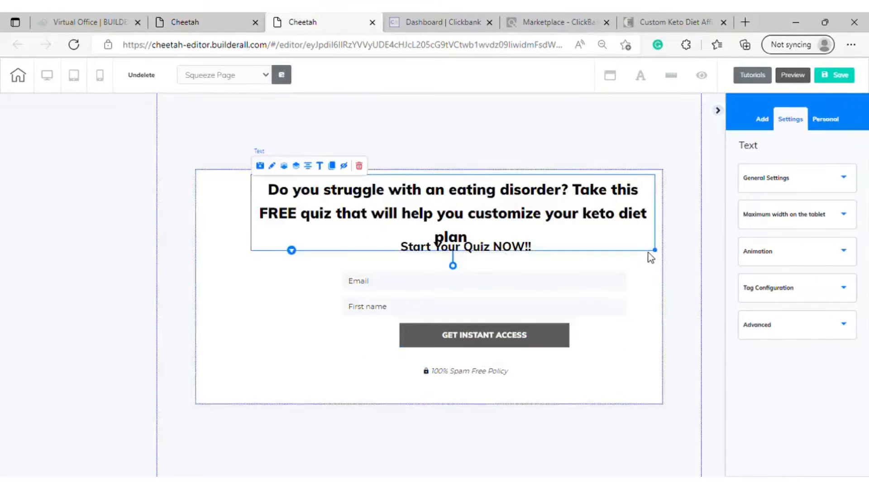
drag(658, 251, 688, 257)
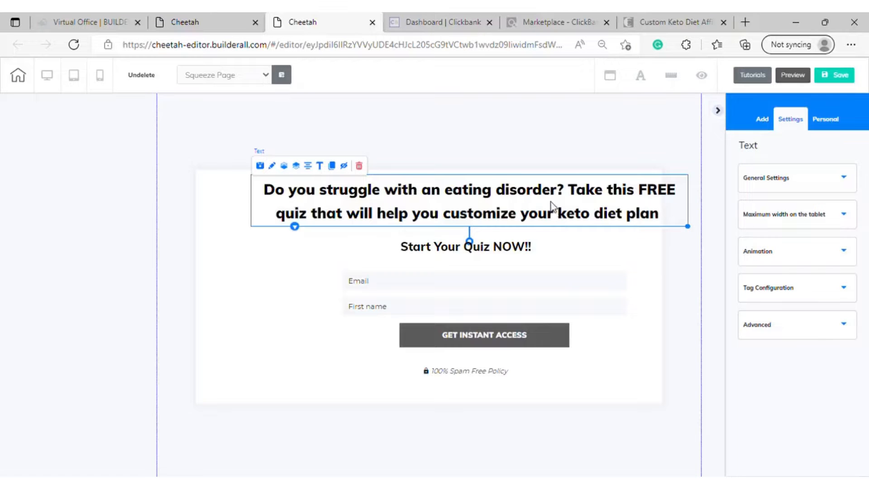
drag(551, 201, 547, 203)
Move the opt-in form slightly down, and shift the subtitle right and down so it is centered above the form
drag(467, 206, 565, 392)
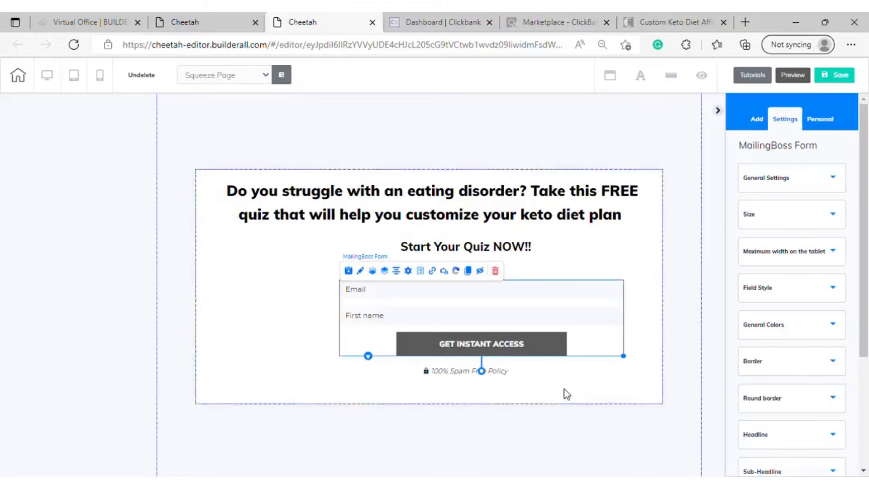
mouse_move(498, 250)
mouse_down()
mouse_move(534, 256)
mouse_move(508, 257)
mouse_up()
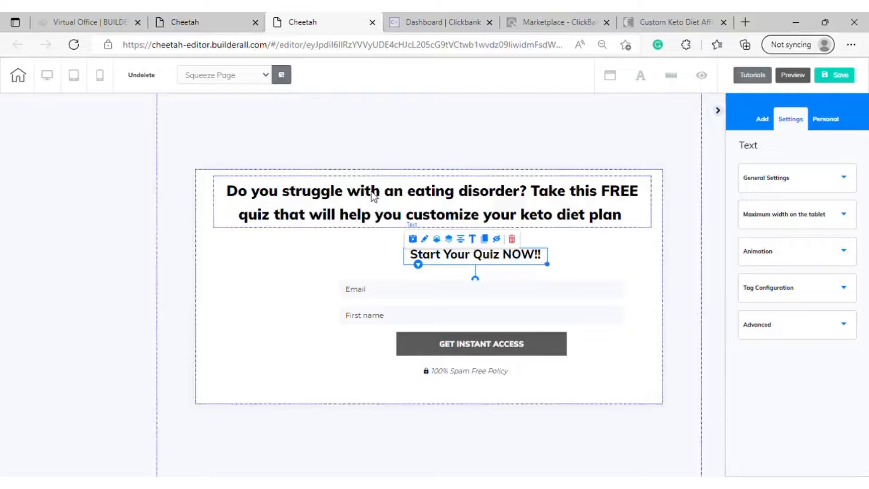
Capitalize the first letters of "You" and "Struggle" in the squeeze page headline
click(330, 199)
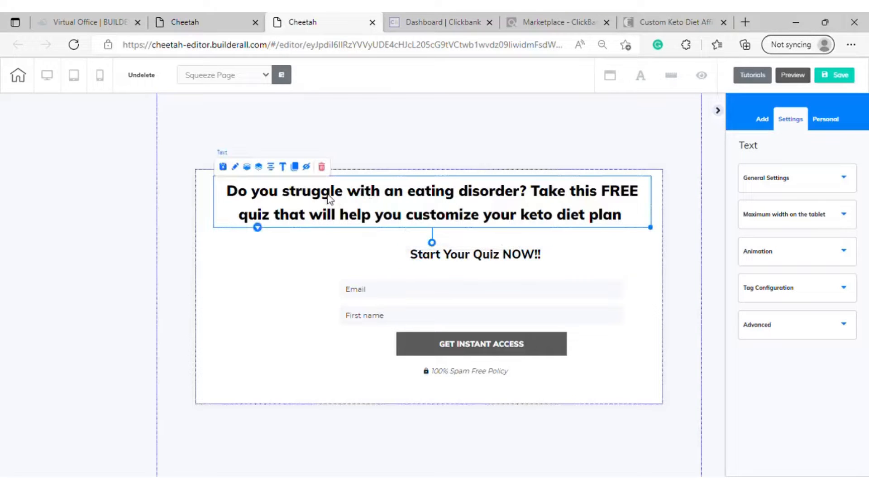
double_click(303, 208)
click(262, 193)
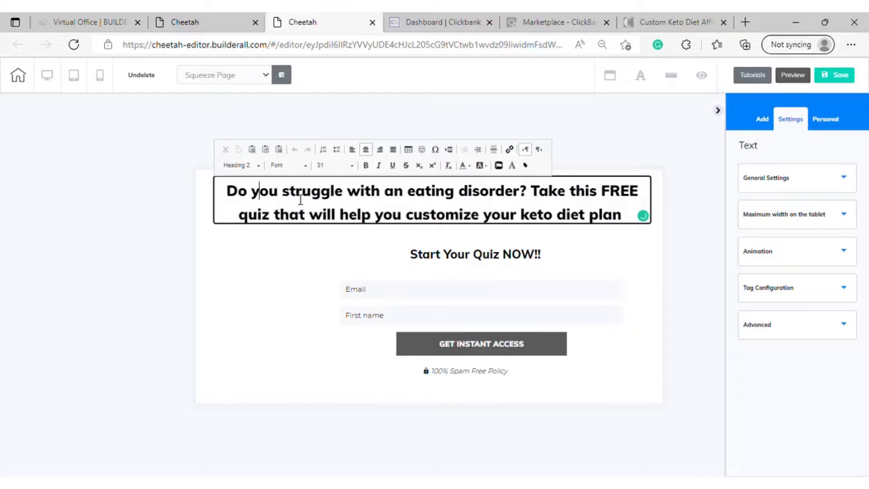
key(BackSpace)
text(Y)
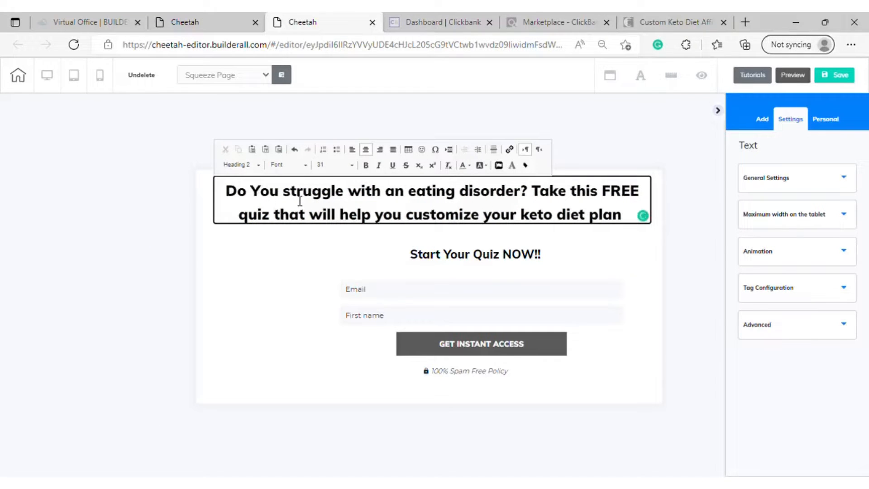
key(Right)
key(Right)
key(Right)
key(Right)
key(BackSpace)
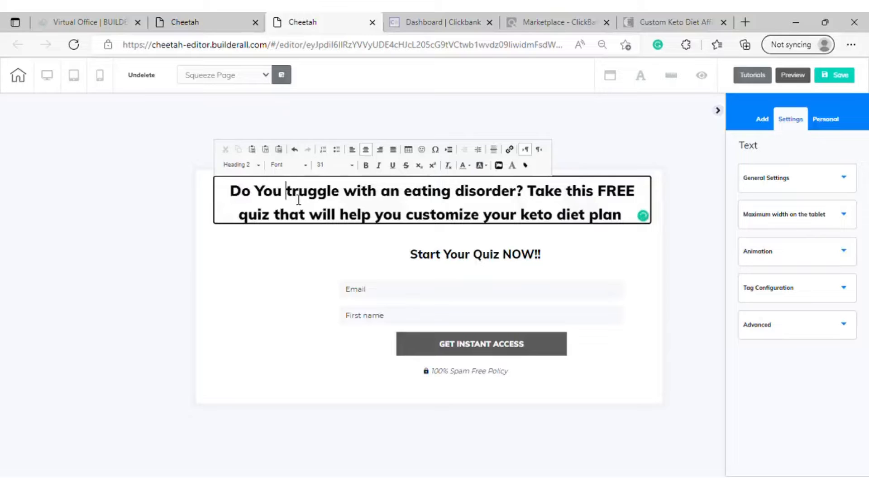
text(S)
Capitalize the first letters of "With" and "An" in the headline's first line
click(365, 197)
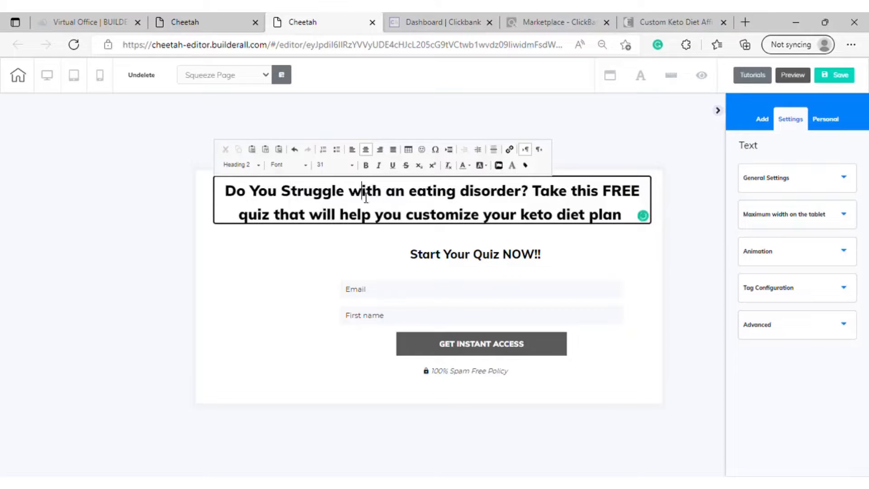
key(BackSpace)
text(W)
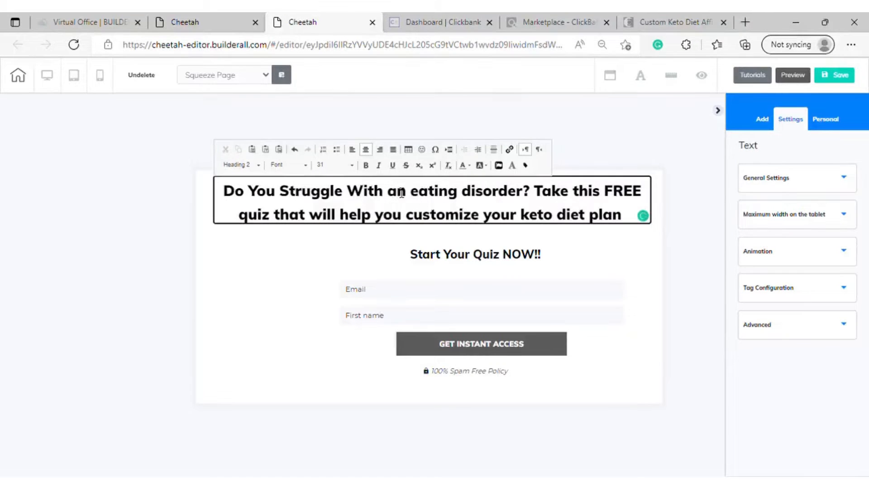
click(402, 197)
key(BackSpace)
text(W)
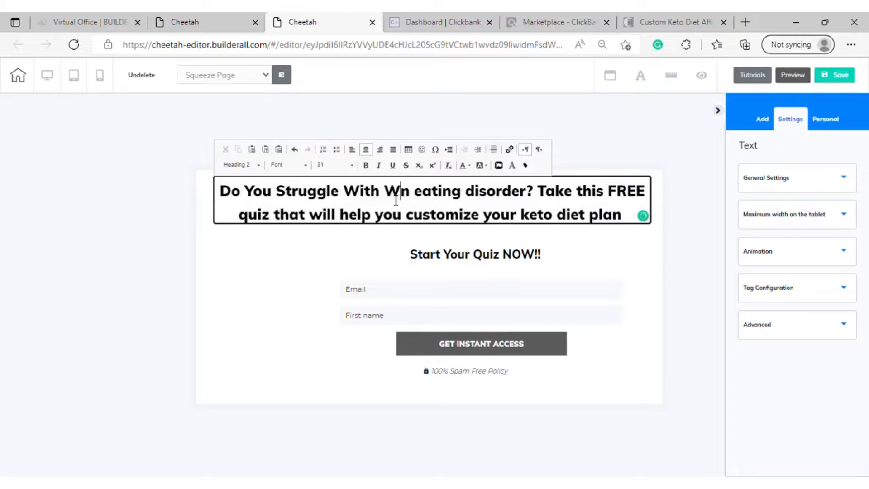
key(BackSpace)
text(A)
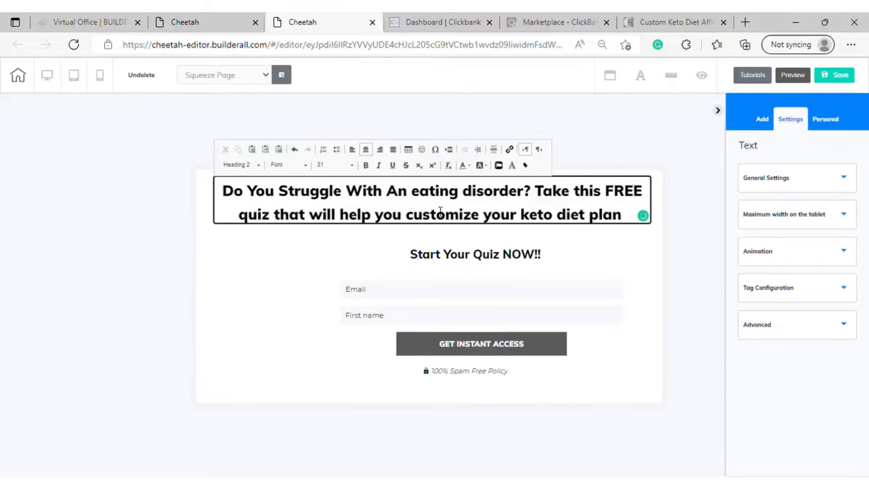
Capitalize the first letters of "Eating" and "Disorder" in the headline
click(411, 201)
key(BackSpace)
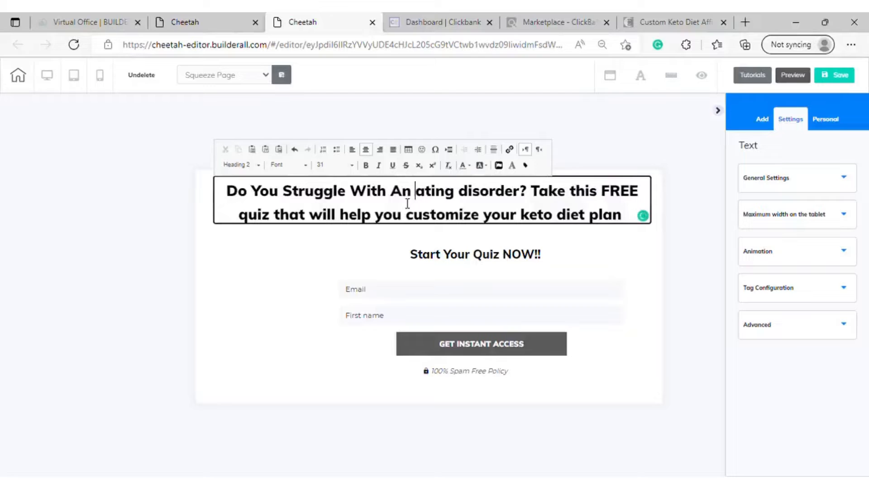
text(E)
click(476, 199)
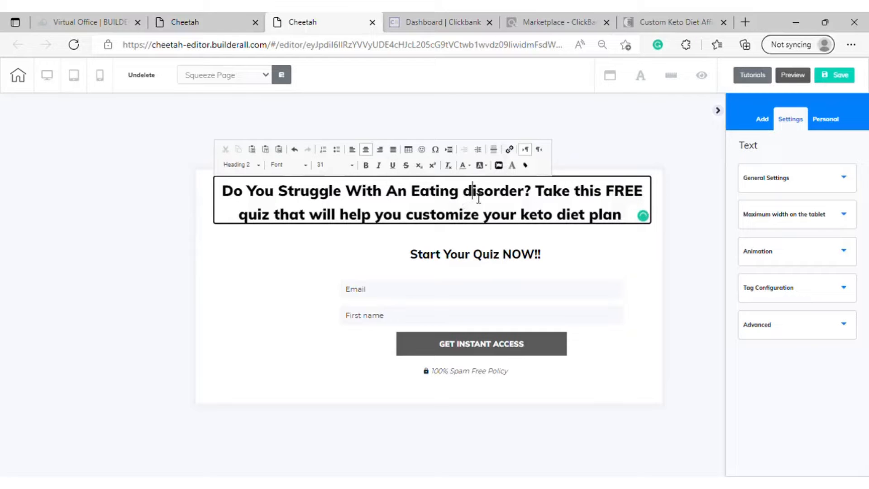
key(BackSpace)
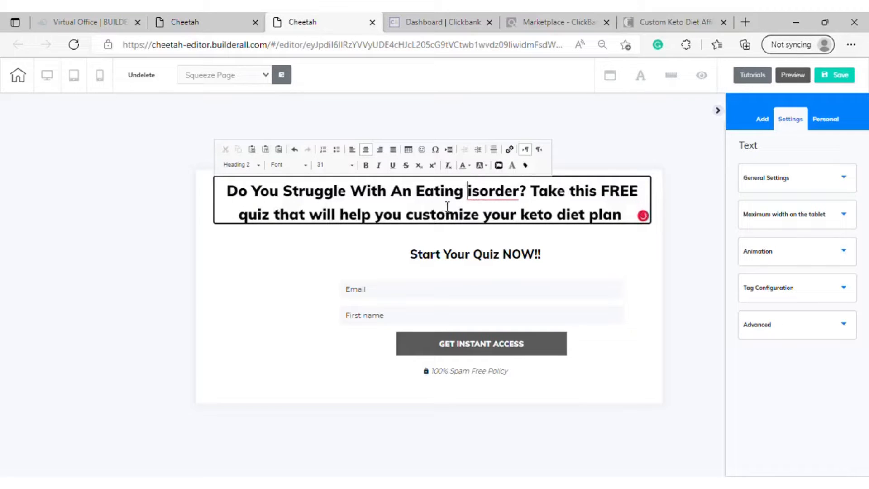
text(D)
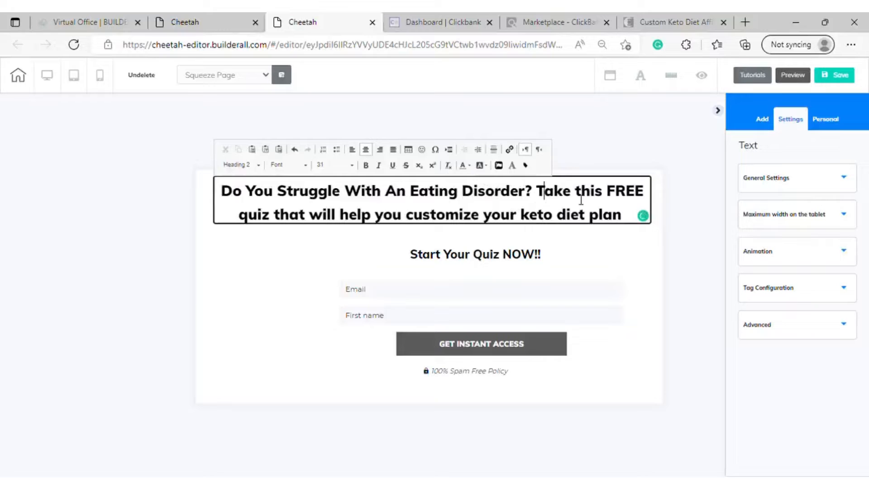
Capitalize "This" before "FREE" and "Quiz" at the start of the headline's second line
click(583, 194)
key(BackSpace)
text(T)
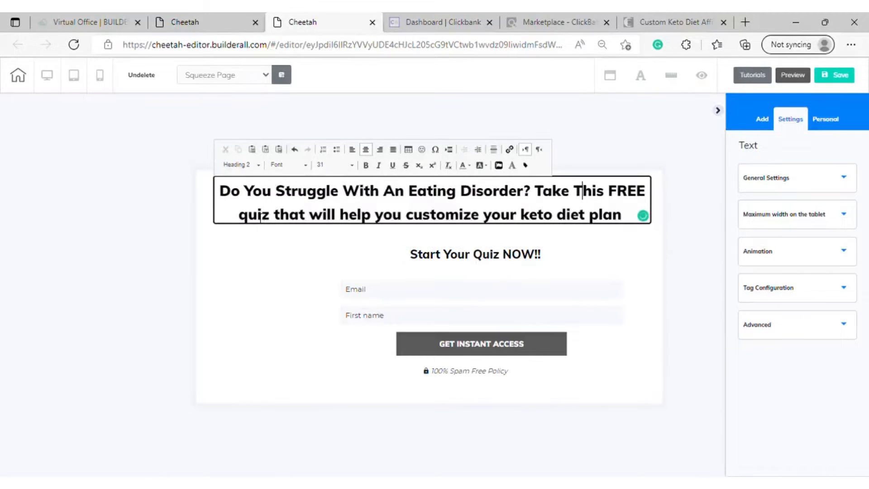
key(BackSpace)
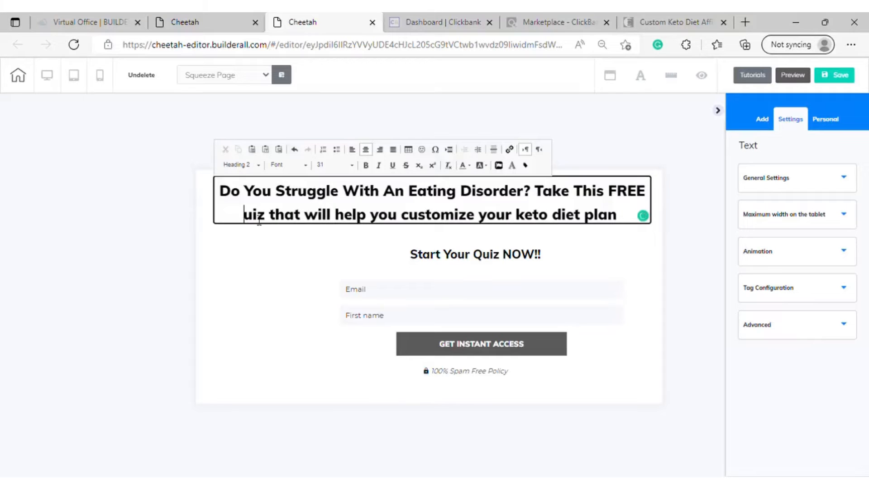
text(Q)
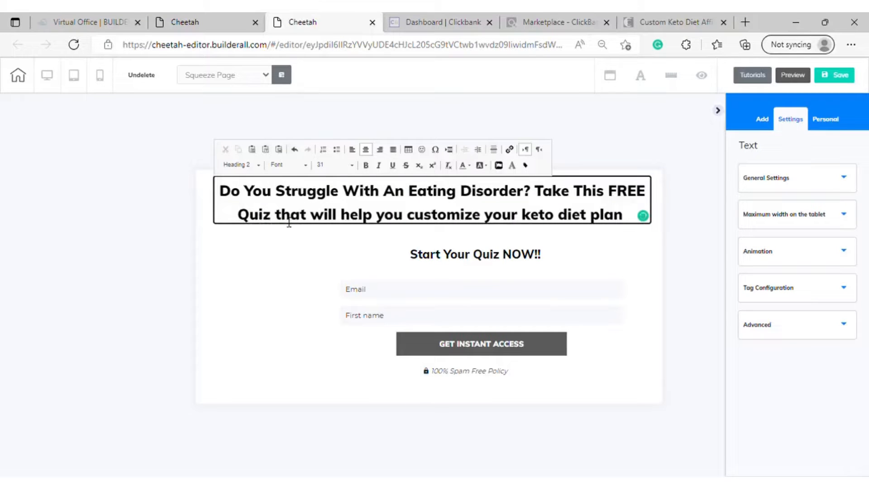
Change "that" to "What" and capitalize "Will" in the headline's second line
click(289, 222)
key(BackSpace)
text(Q)
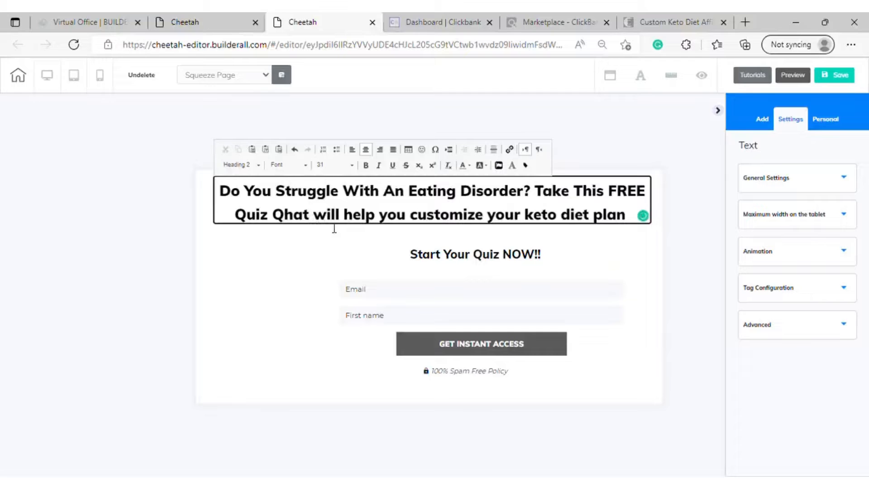
key(BackSpace)
text(W)
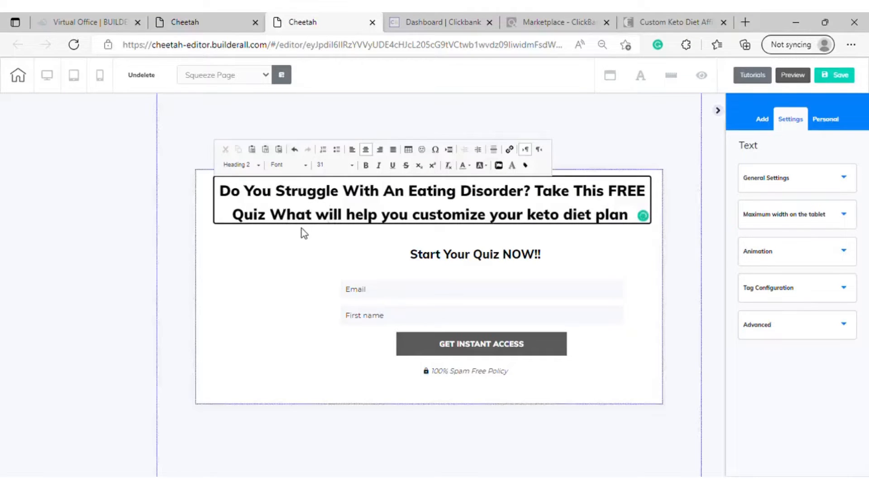
key(BackSpace)
text(Q)
key(BackSpace)
text(W)
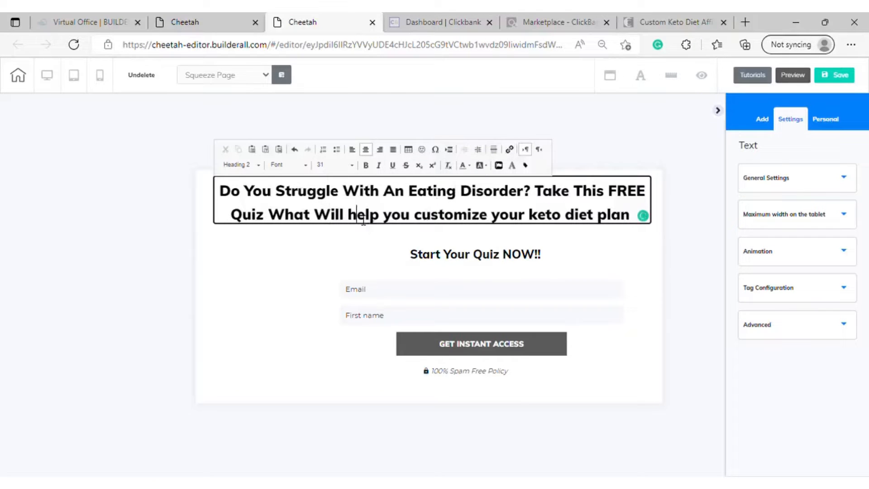
Try replacing the first letters of "help", "you" and "customize" in the headline with a capital "W"
key(BackSpace)
text(W)
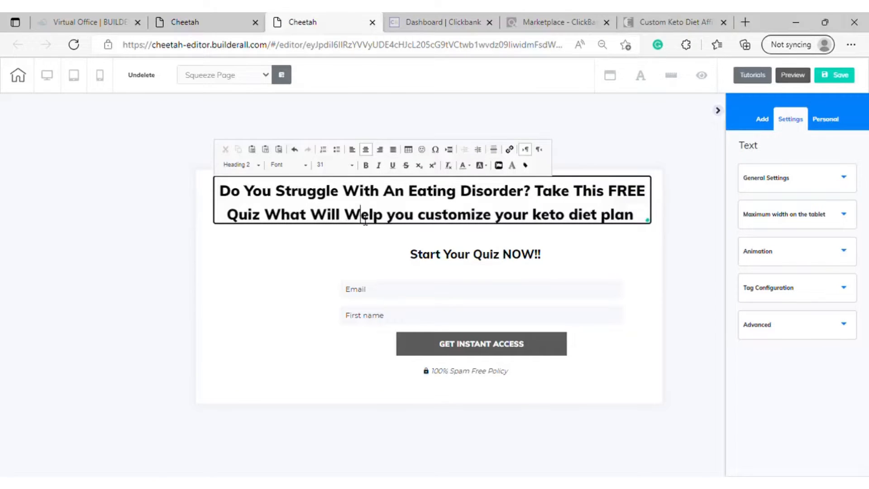
click(395, 218)
key(BackSpace)
text(W)
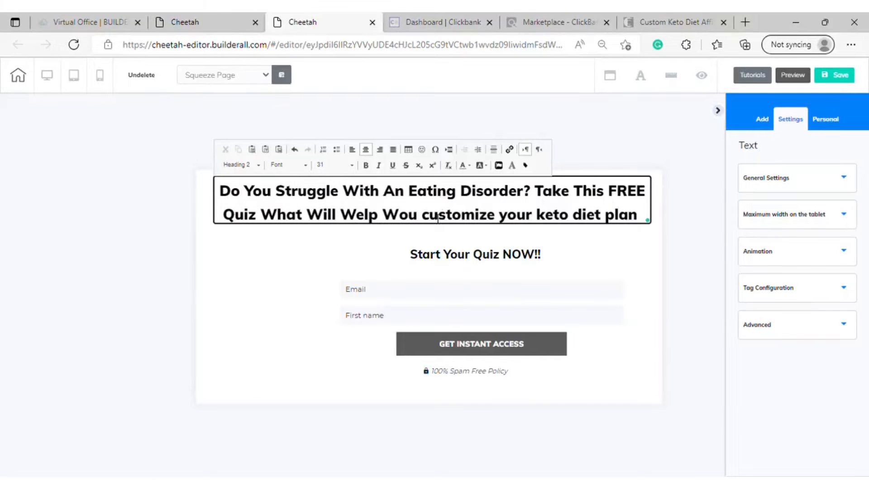
key(BackSpace)
text(W)
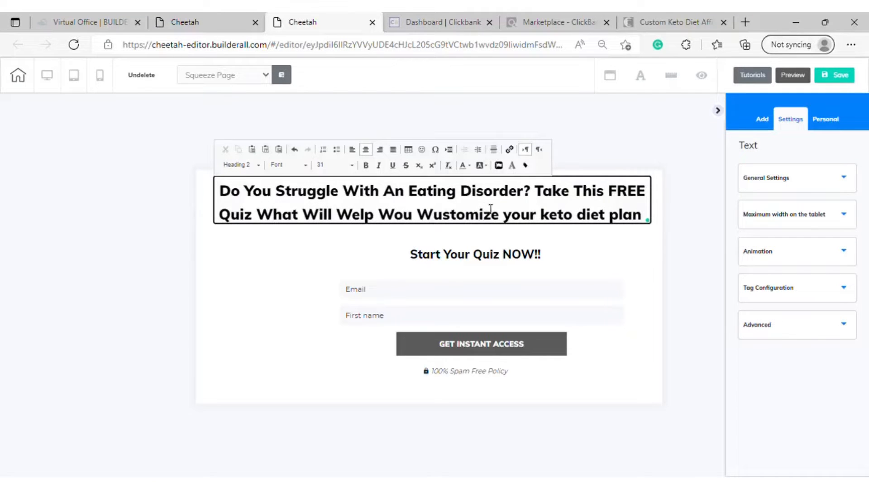
key(BackSpace)
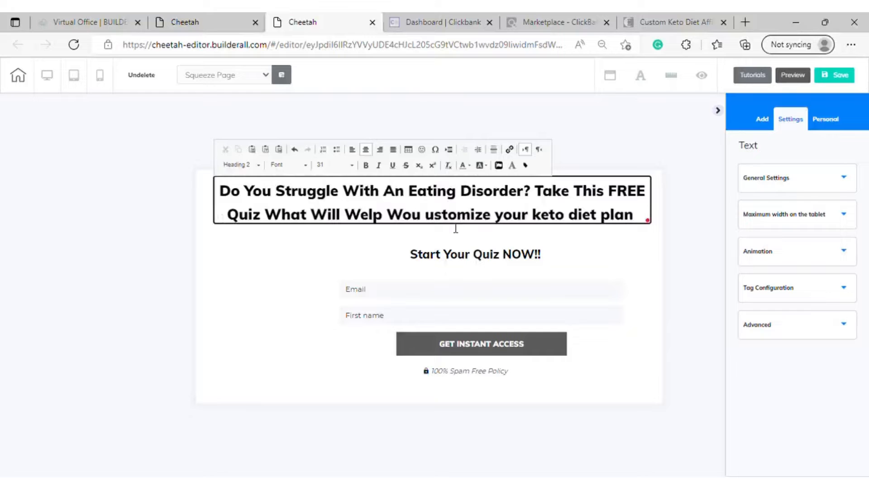
Correct "What" to "That" and "Welp" to "Help" in the headline's second line
click(285, 217)
key(BackSpace)
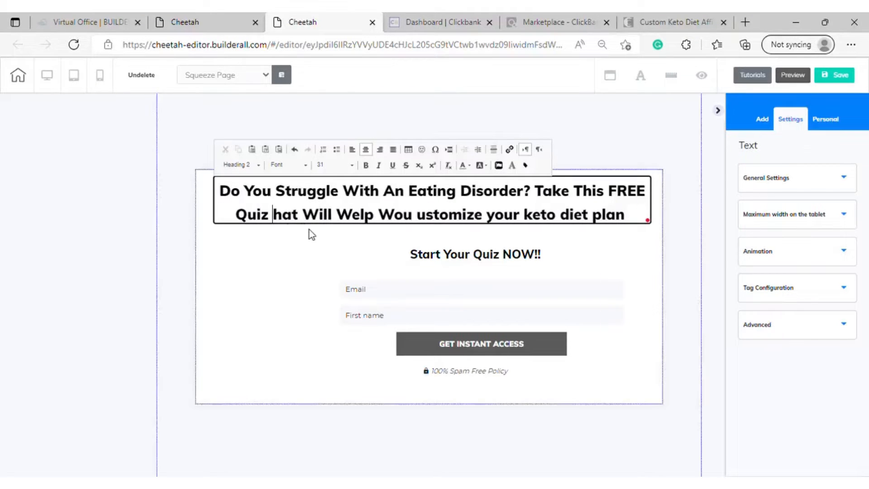
text(T)
key(BackSpace)
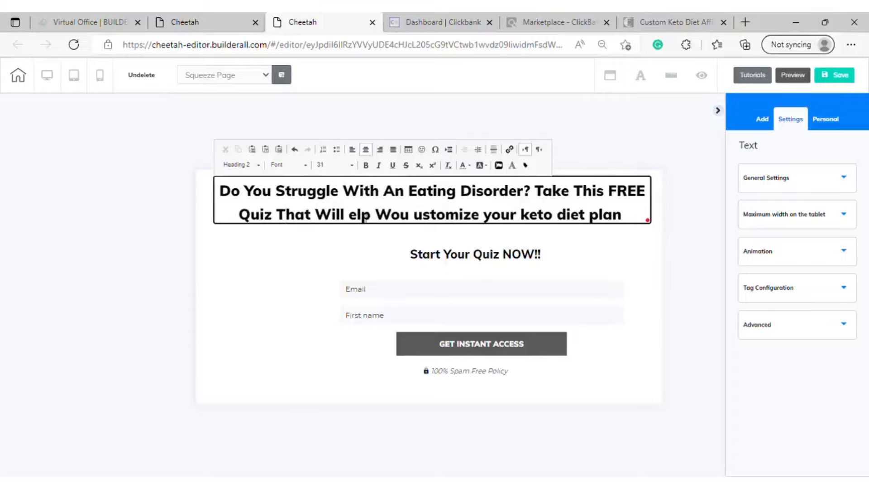
text(H)
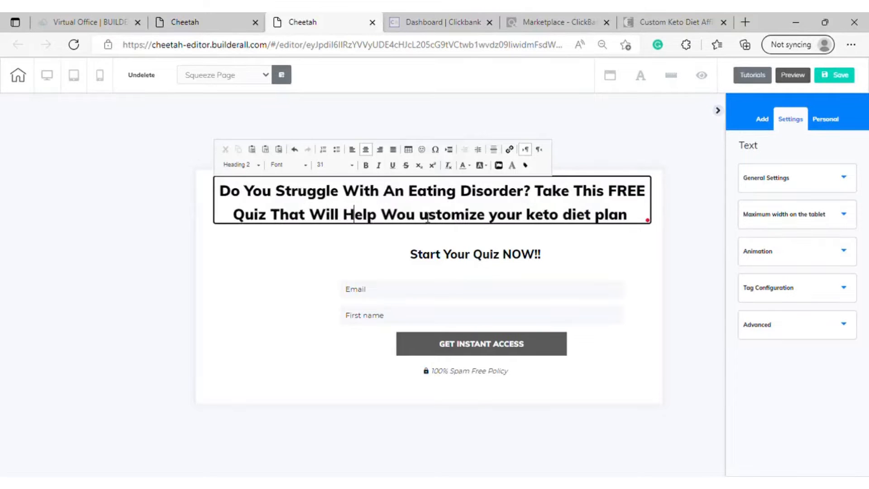
Correct "Wou" to "You" and restore the missing first letter so the following word reads "Customize"
click(395, 218)
key(BackSpace)
text(Y)
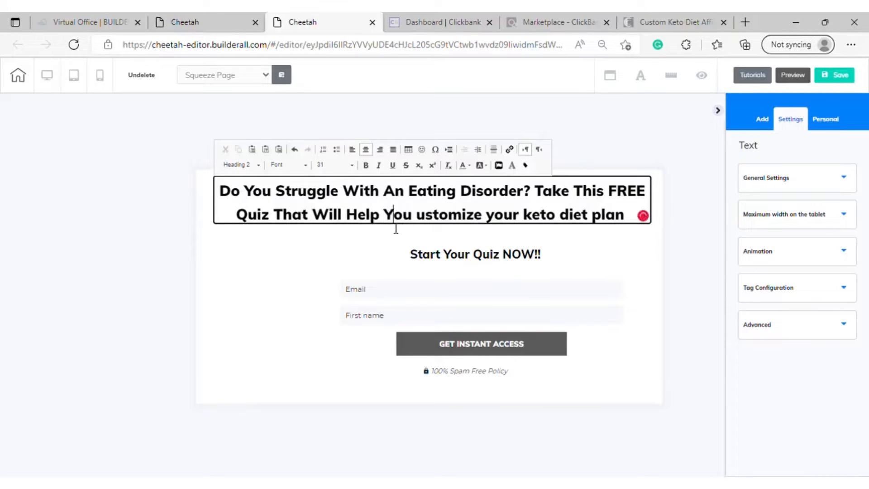
click(420, 221)
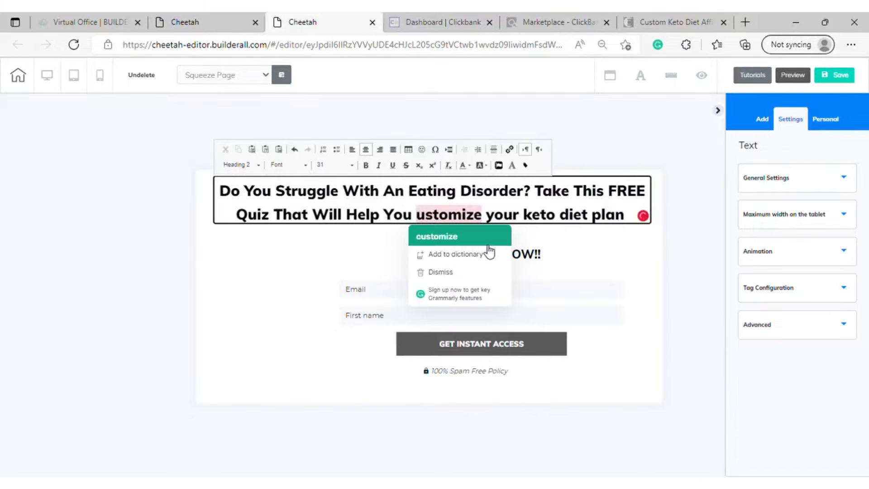
mouse_move(426, 219)
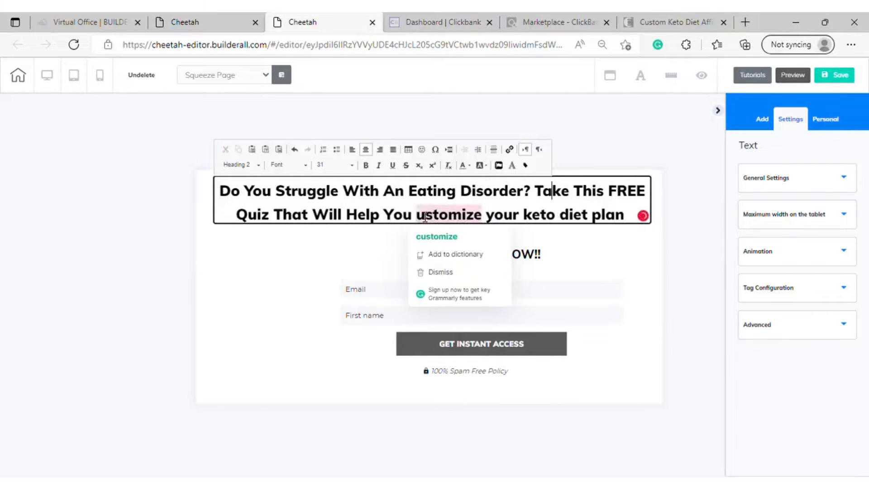
text(C)
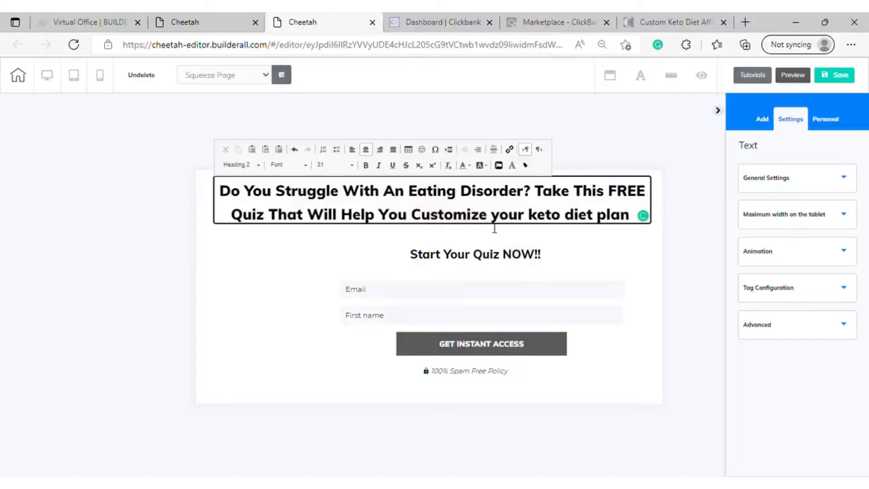
Capitalize the first letters of "Your" and "Keto" in the headline's second line
click(500, 219)
key(BackSpace)
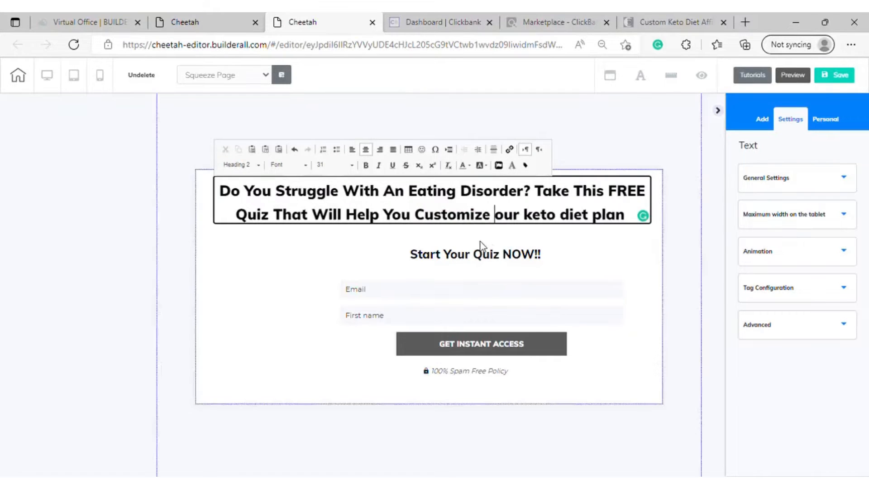
text(Y)
click(538, 231)
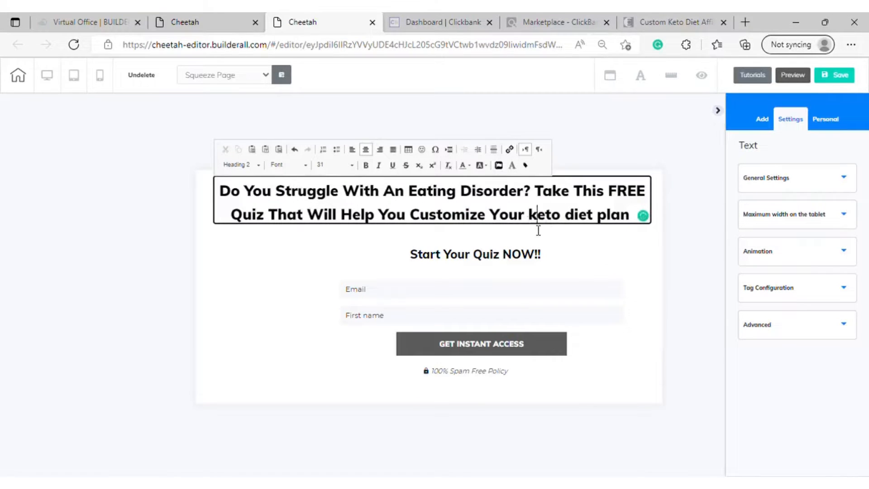
key(BackSpace)
text(K)
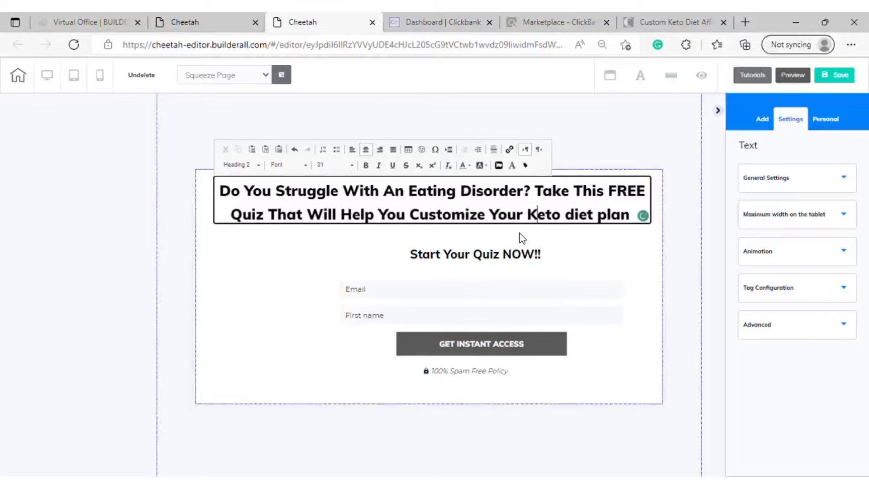
Capitalize the first letters of "Diet" and "Plan" at the end of the headline
click(580, 219)
key(BackSpace)
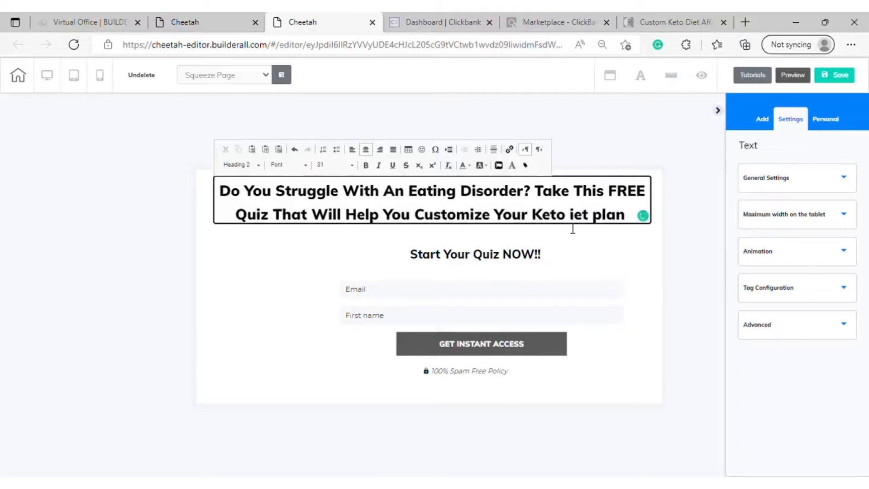
text(D)
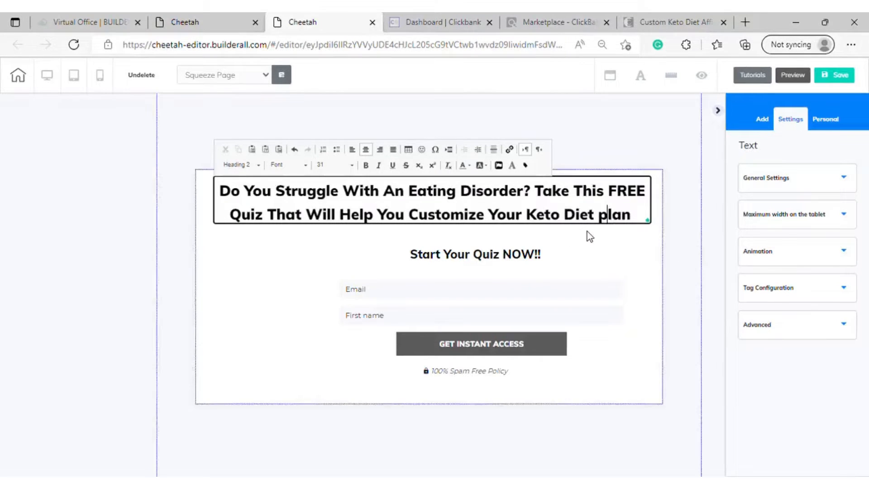
key(BackSpace)
text(P)
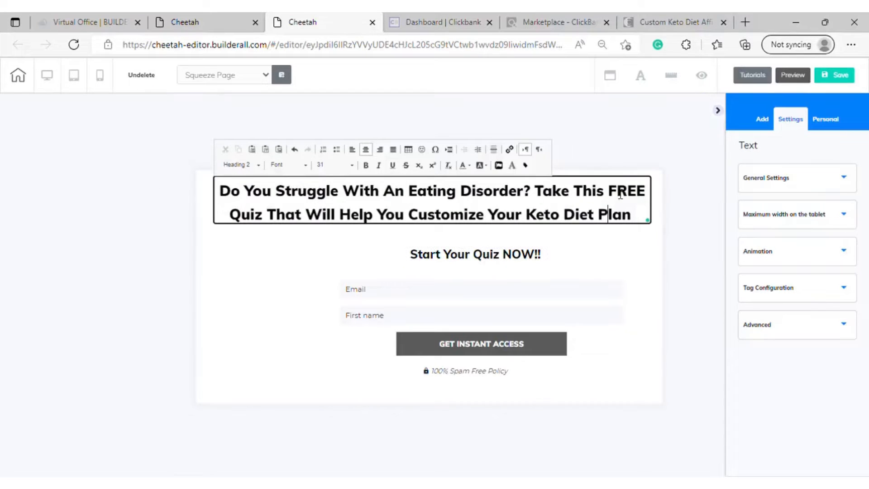
Change the text color of the word "FREE" in the headline to the darker blue
drag(616, 195, 655, 194)
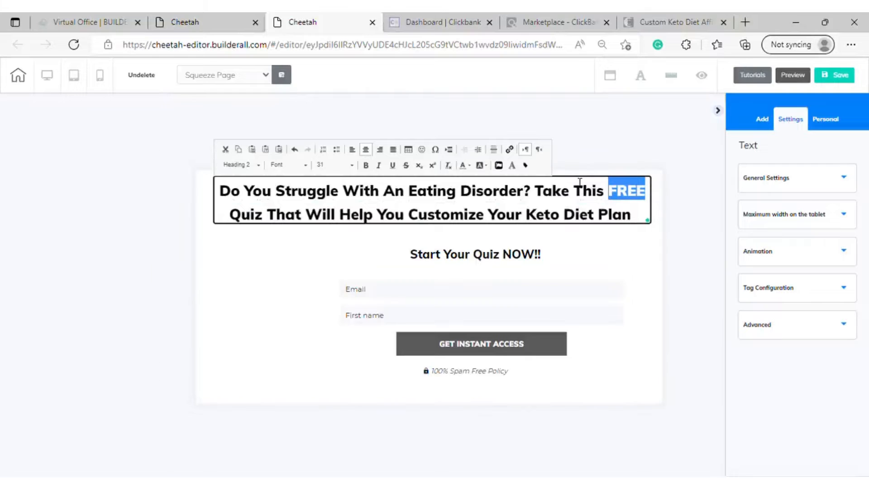
click(466, 166)
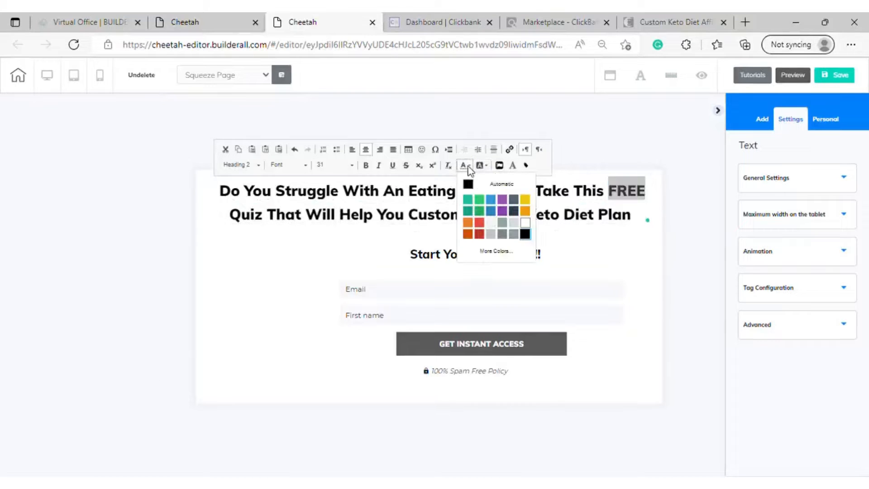
click(500, 212)
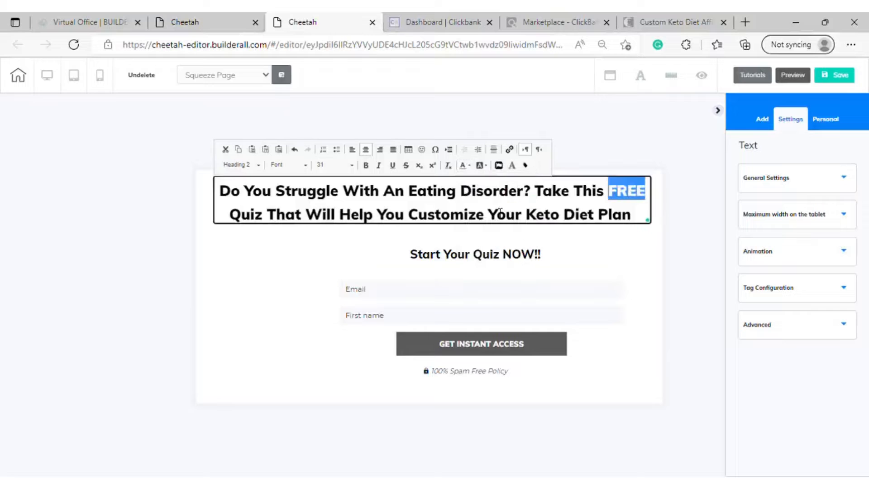
Change the text color of the whole "Start Your Quiz NOW!!" subtitle to light blue
click(526, 257)
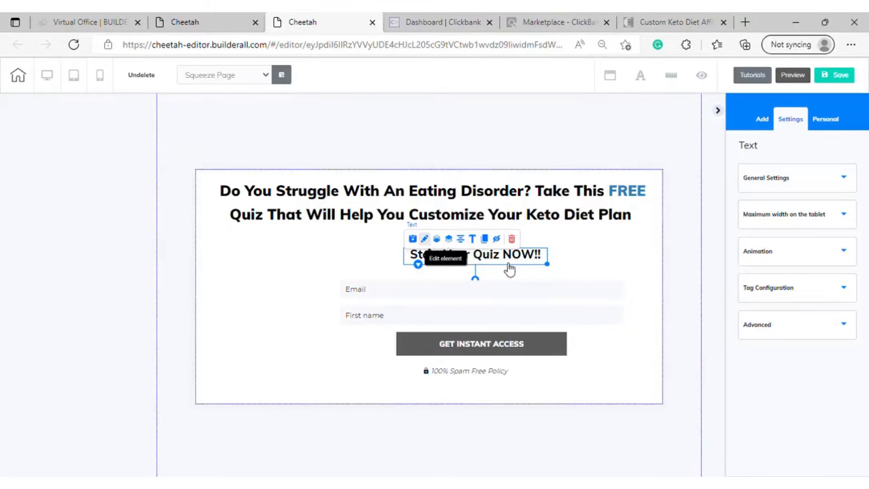
double_click(534, 259)
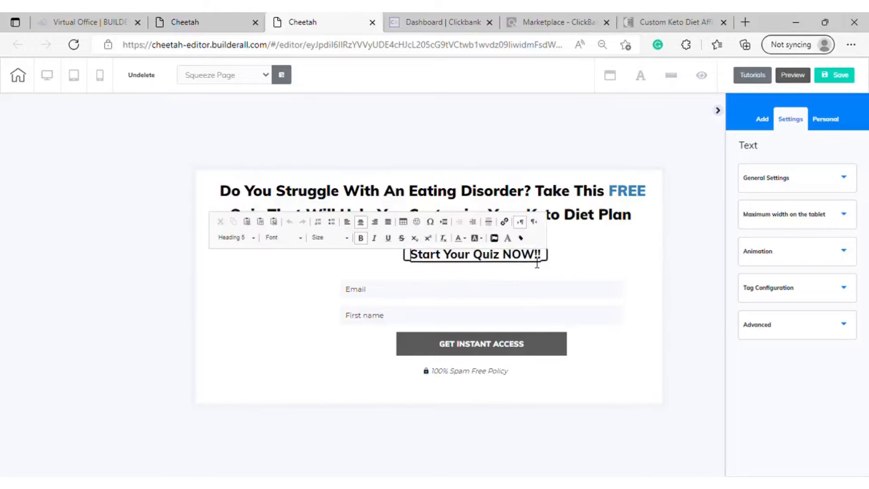
drag(549, 257, 411, 258)
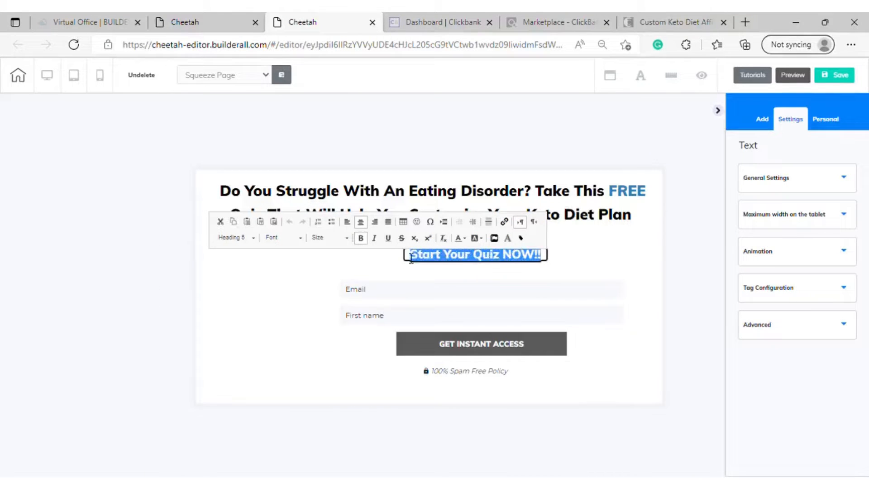
click(465, 239)
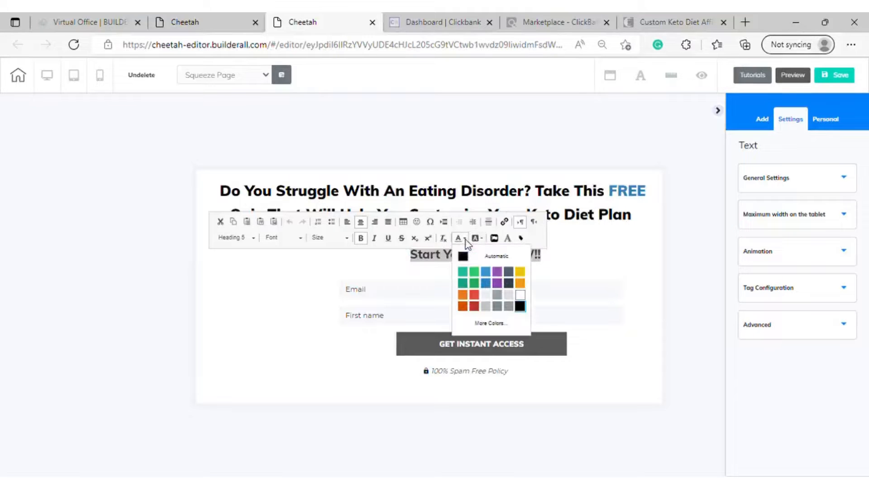
click(489, 271)
click(601, 266)
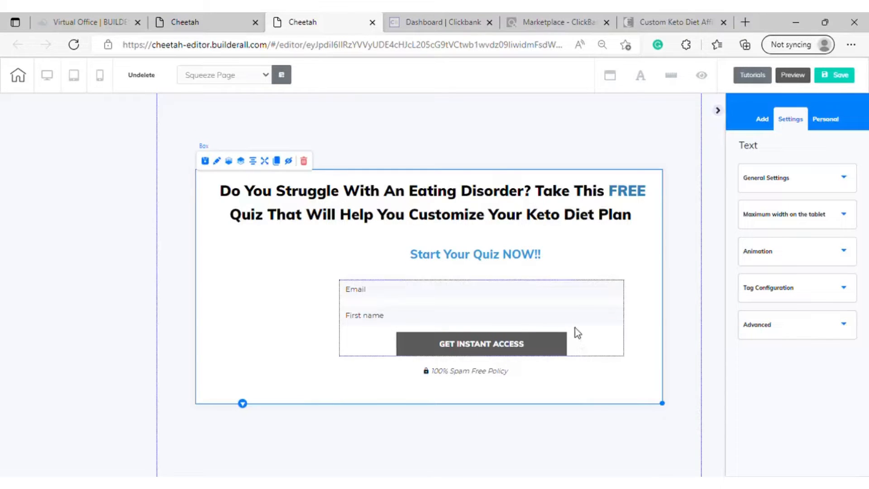
Select the opt-in form below the subtitle and look through its general settings
click(553, 328)
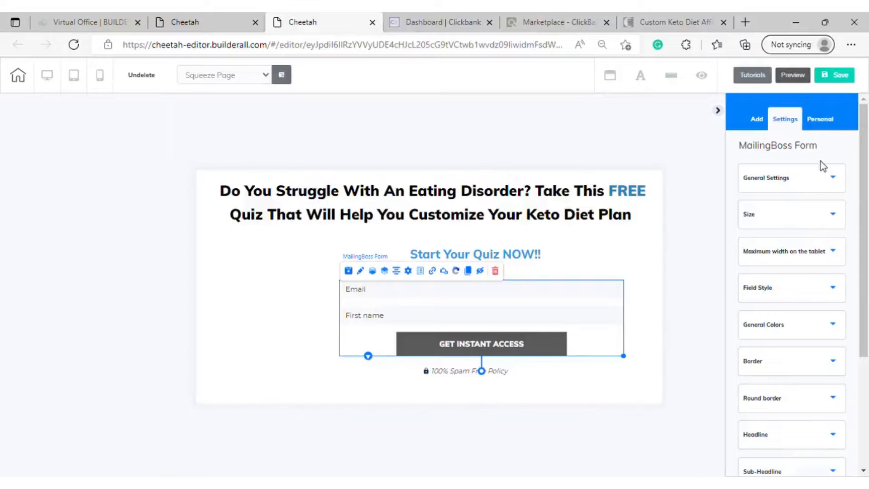
click(831, 189)
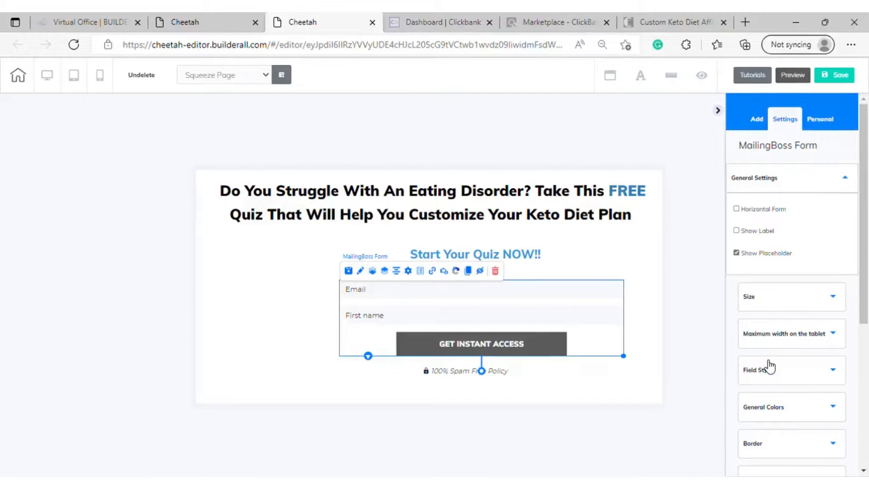
scroll(769, 367, down, 5)
scroll(768, 364, up, 5)
scroll(812, 216, down, 2)
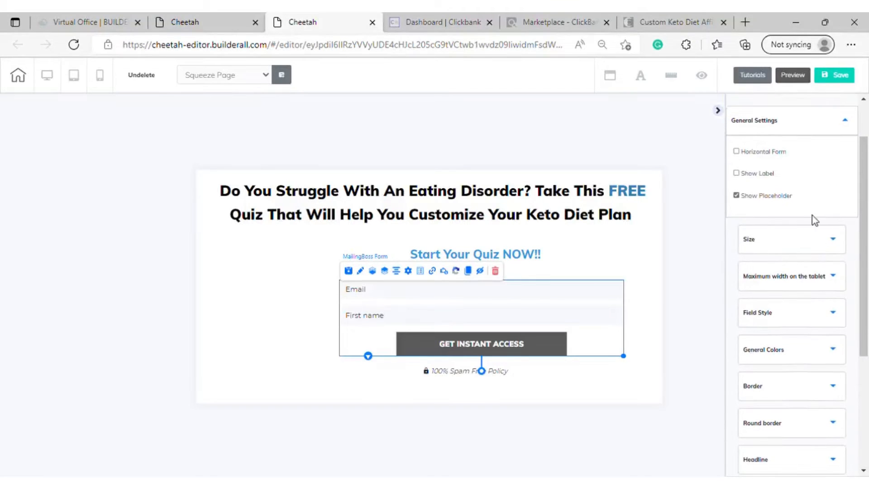
scroll(812, 206, up, 2)
click(837, 183)
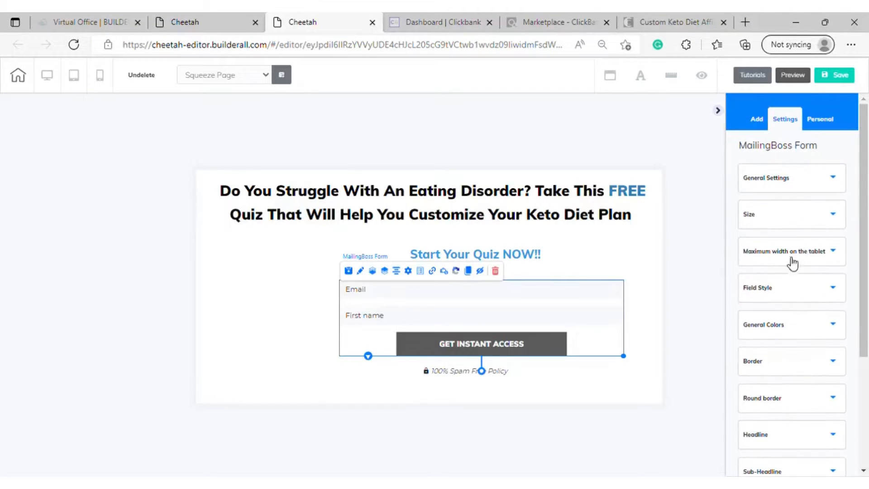
Set the background color of the form's "GET INSTANT ACCESS" button to a strong, saturated blue
click(812, 332)
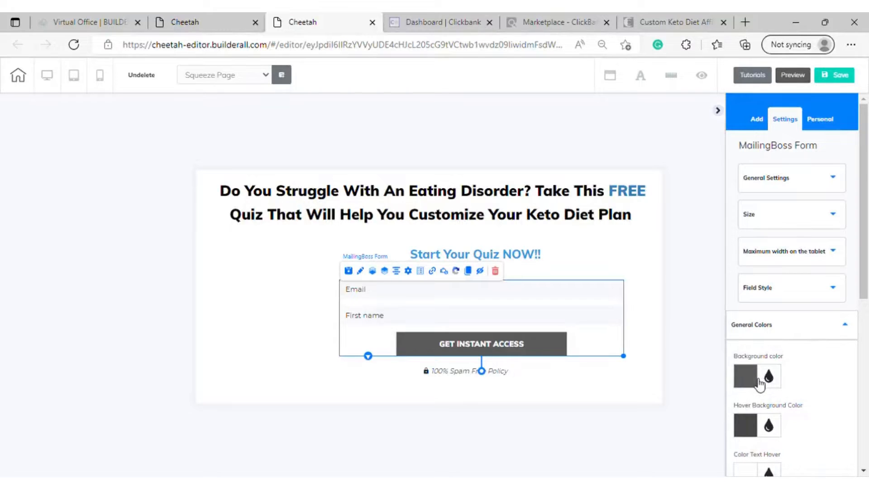
scroll(759, 382, down, 2)
click(751, 321)
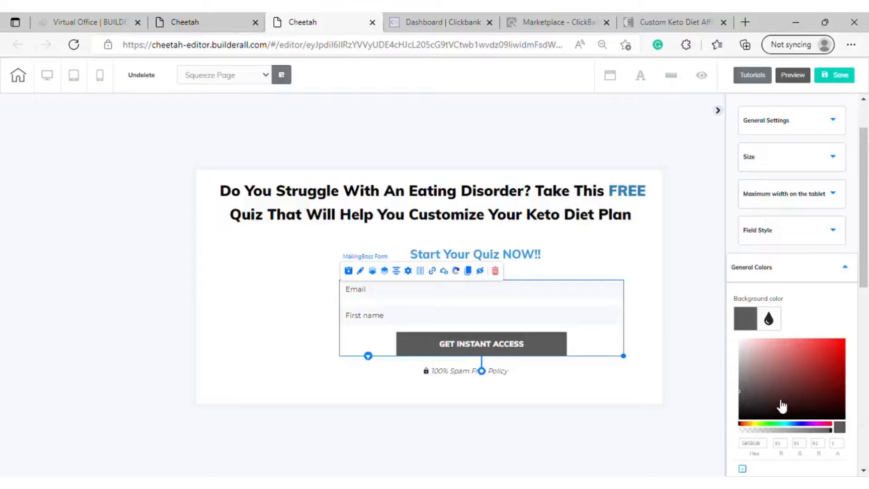
click(800, 426)
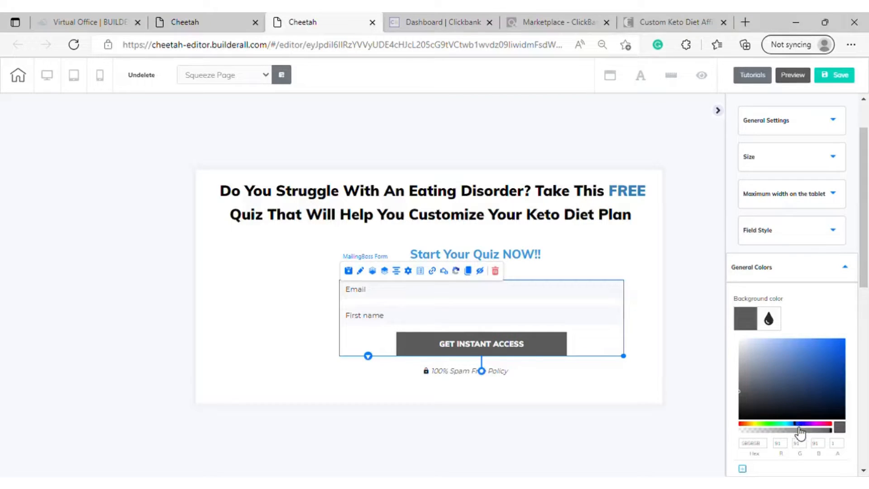
click(787, 367)
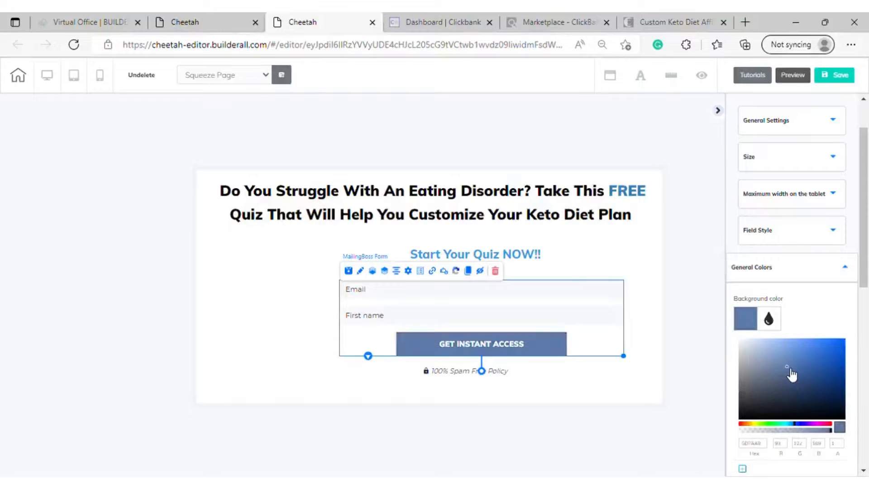
click(796, 424)
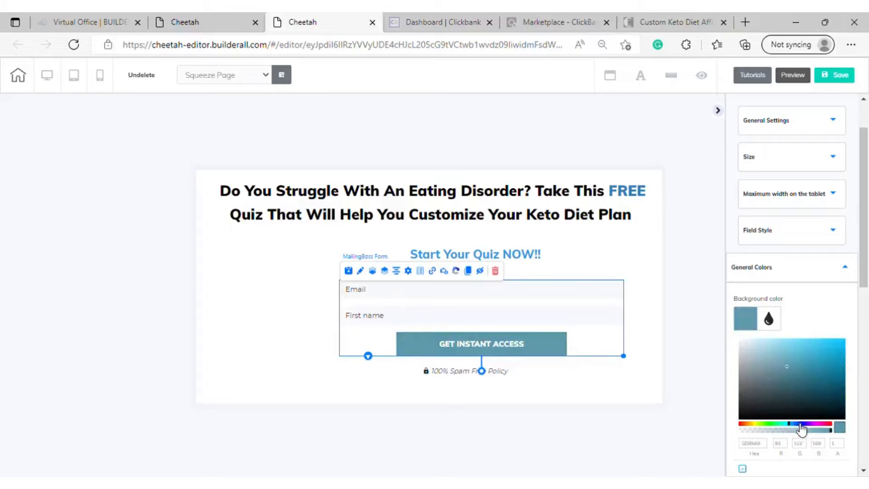
click(798, 424)
click(809, 375)
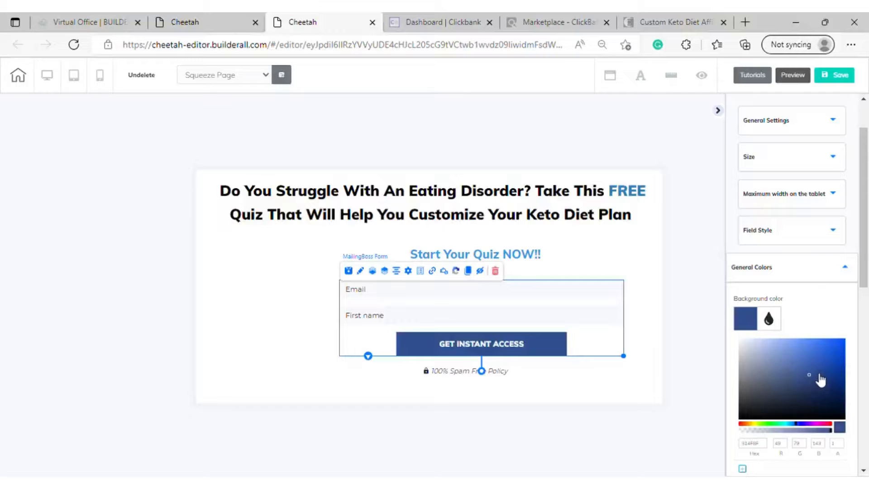
click(824, 359)
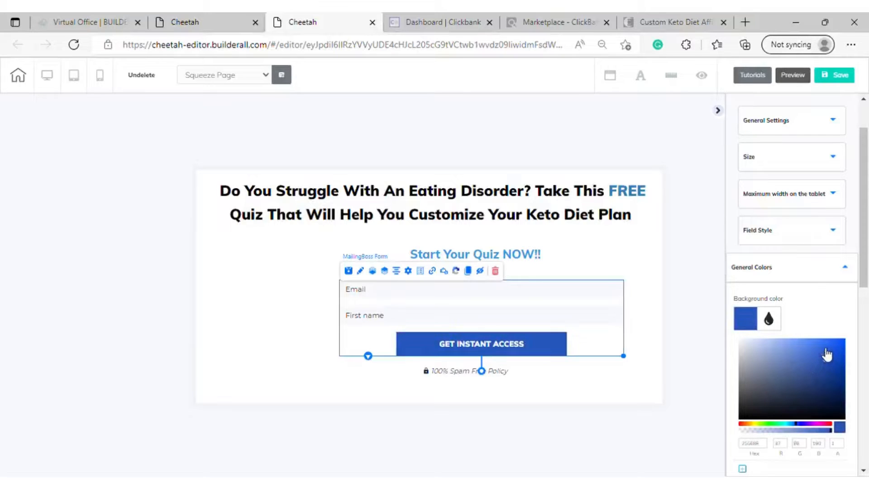
Select the hex code of the button's background color
scroll(769, 438, down, 1)
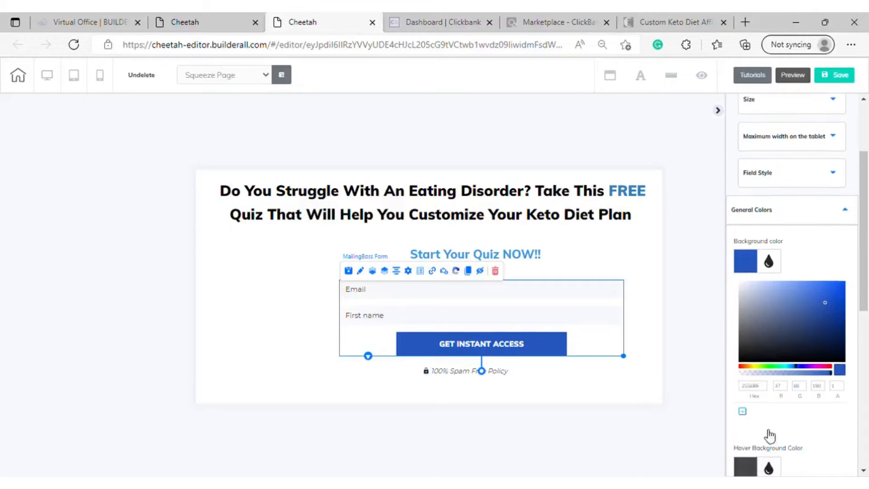
double_click(749, 387)
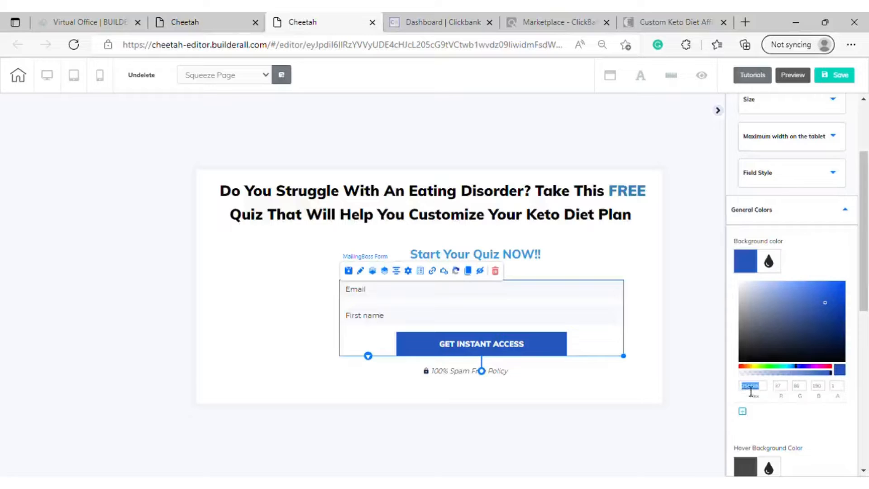
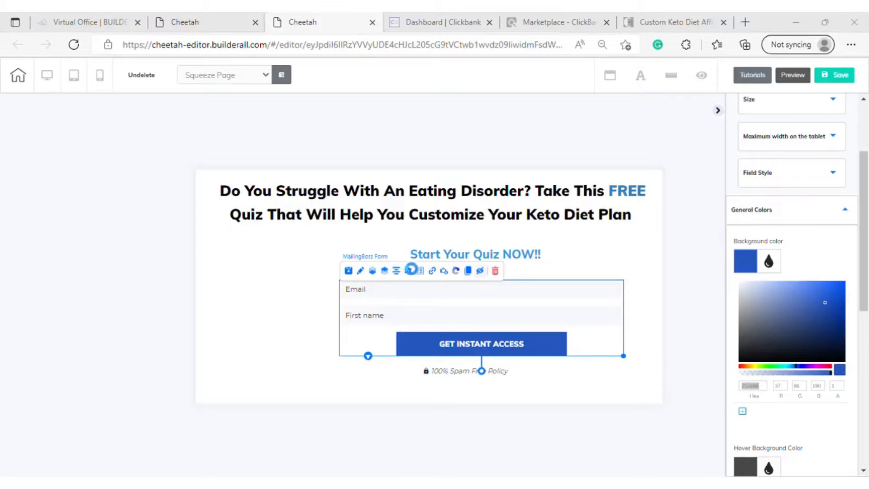
Round the "GET INSTANT ACCESS" button's bottom-left and top-right corners with a value of 15 each
click(793, 20)
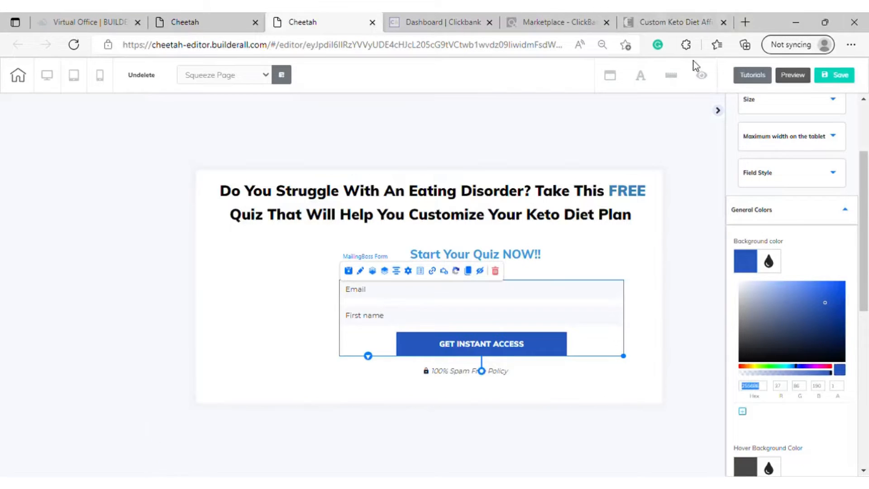
click(826, 211)
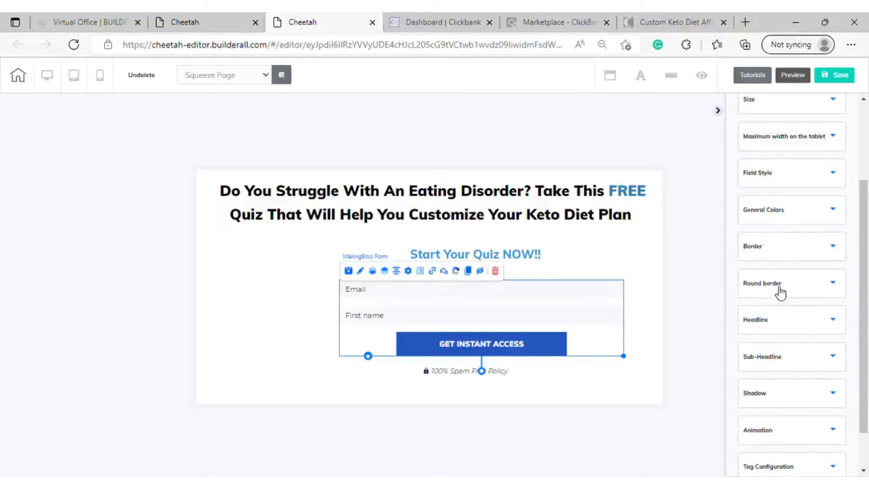
click(830, 288)
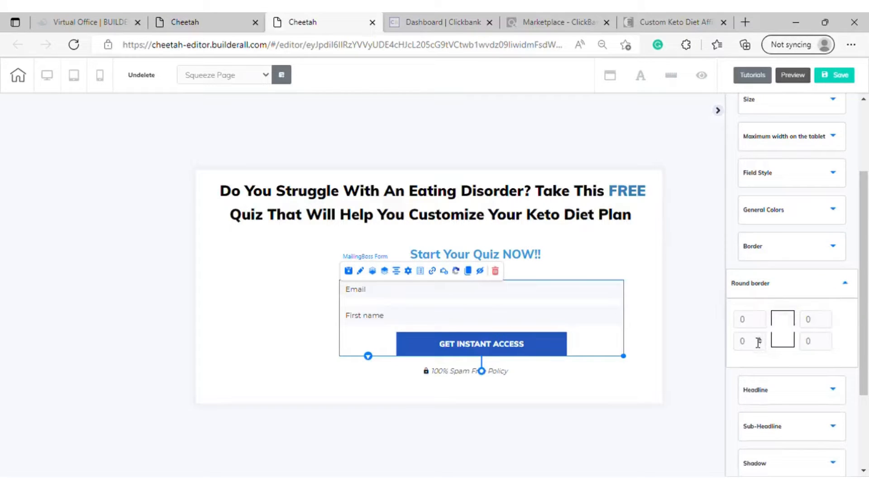
click(761, 338)
click(761, 338)
click(761, 338)
click(829, 319)
click(830, 320)
click(829, 320)
click(828, 318)
click(827, 318)
click(828, 319)
scroll(822, 303, down, 3)
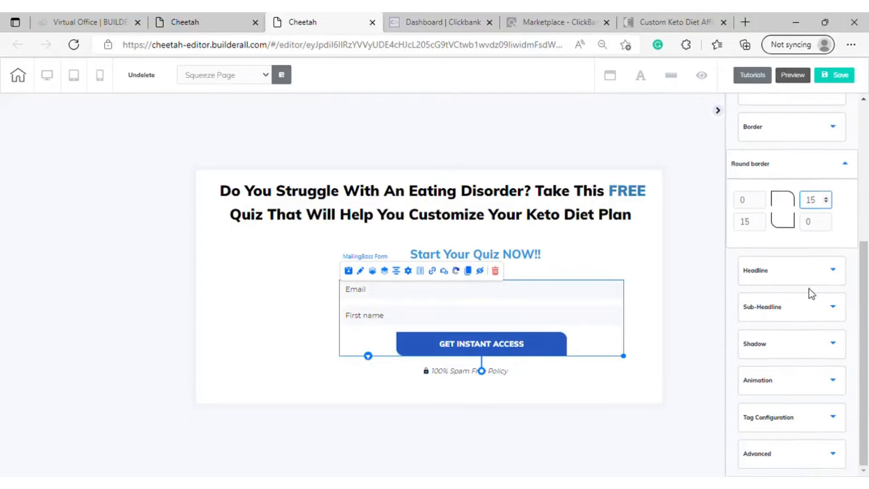
click(839, 166)
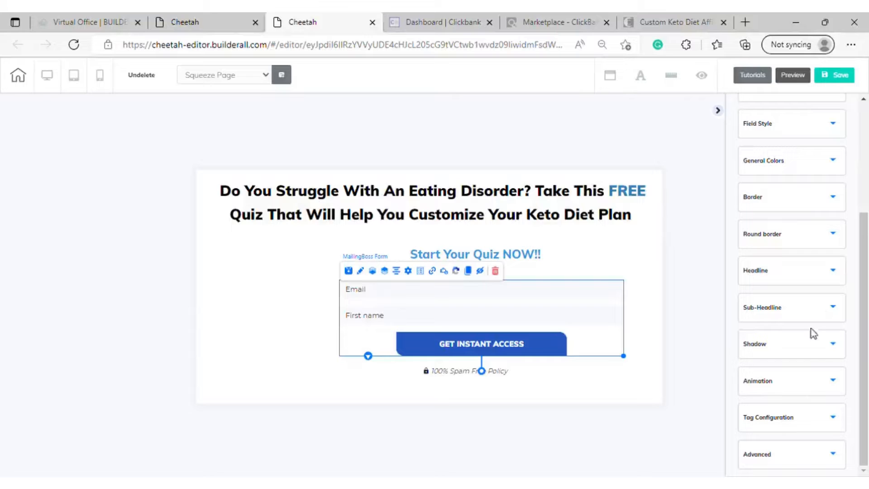
Set the opt-in form's animation to be triggered by Click
click(813, 389)
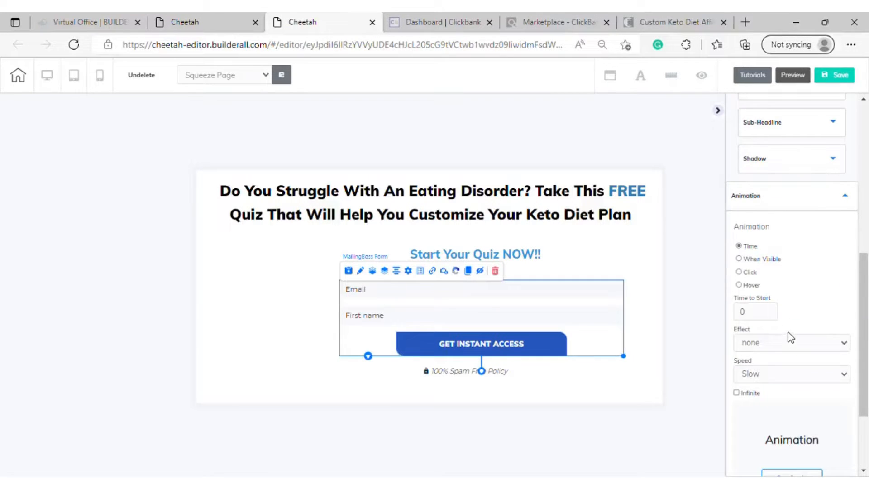
scroll(790, 337, down, 1)
scroll(791, 337, down, 1)
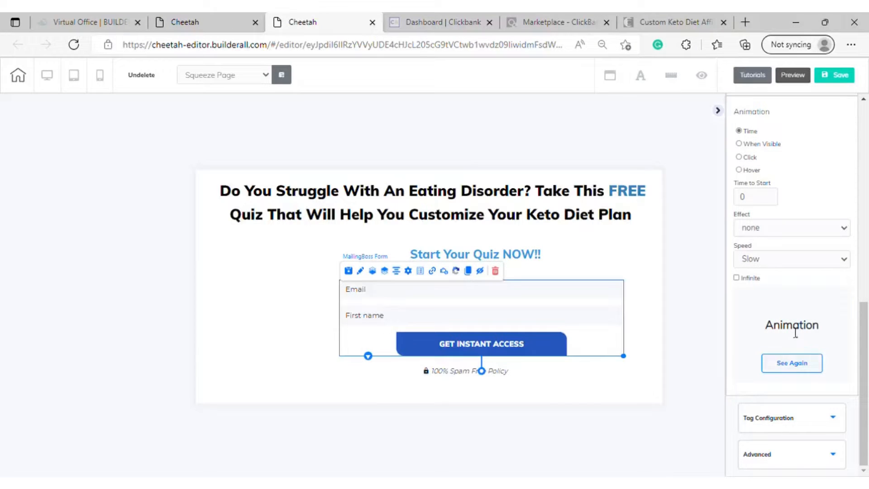
scroll(810, 235, up, 2)
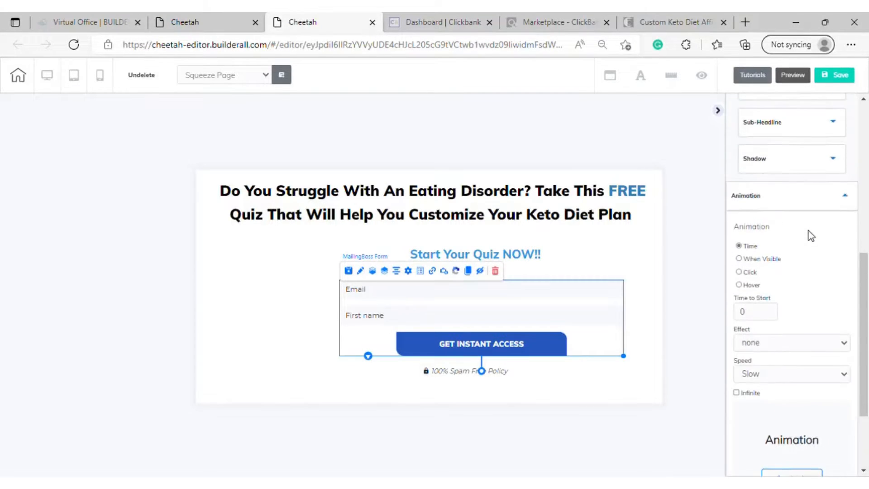
click(746, 273)
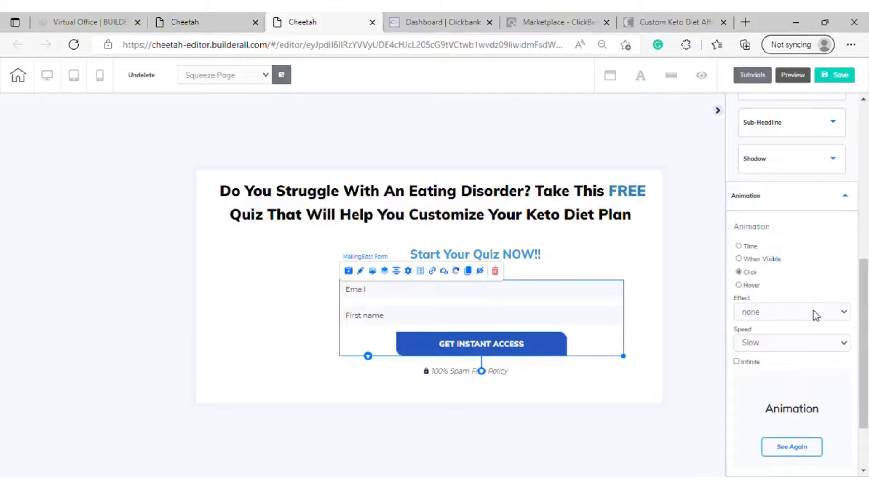
Try the rubberBand effect for the form's click animation and settle on bounce
click(813, 312)
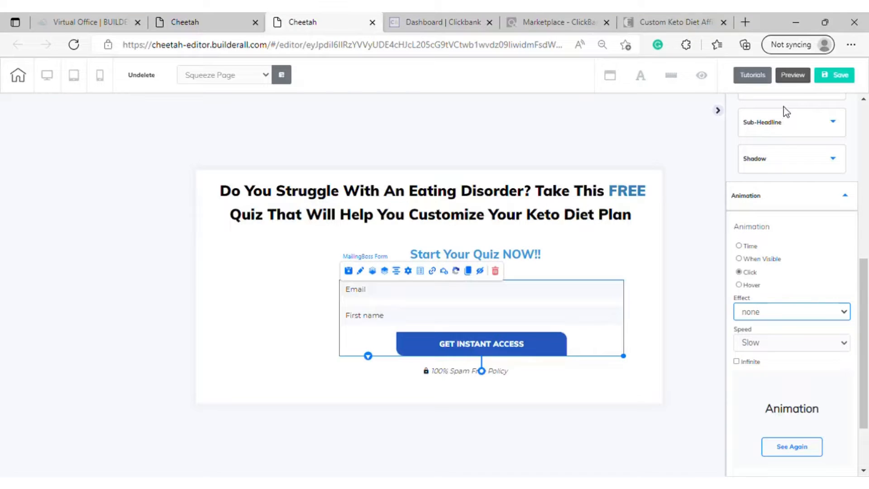
key(Down)
click(801, 165)
click(783, 155)
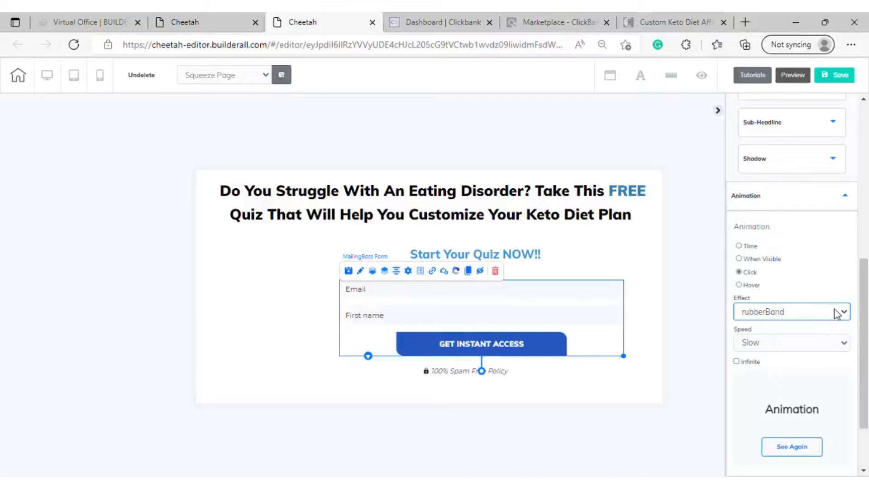
click(767, 116)
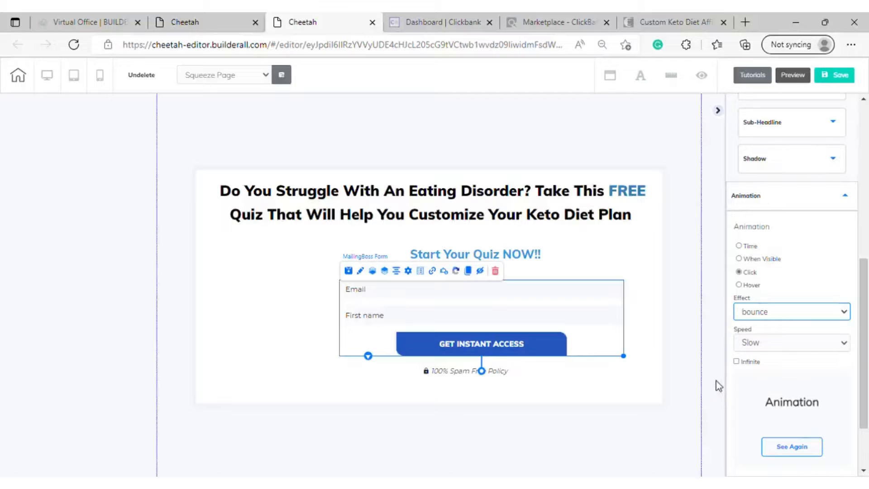
click(677, 313)
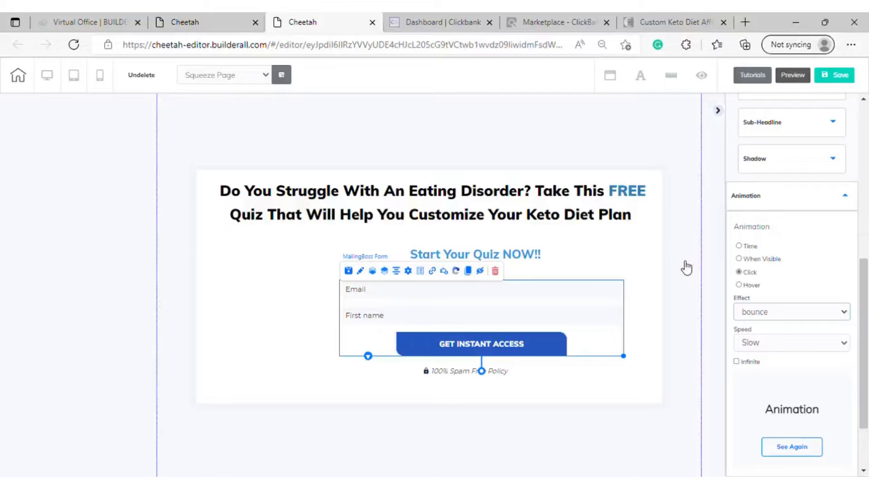
Add the laptop placeholder image element to the white box's empty area beside the opt-in form
click(717, 111)
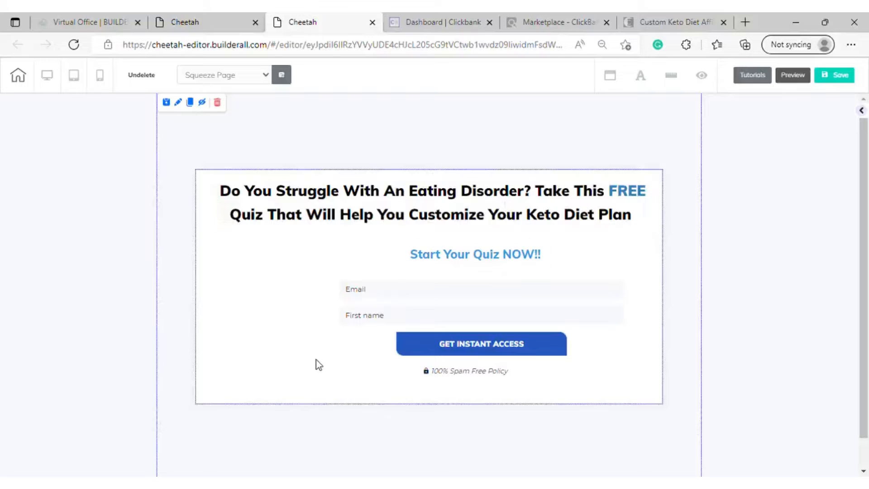
click(269, 289)
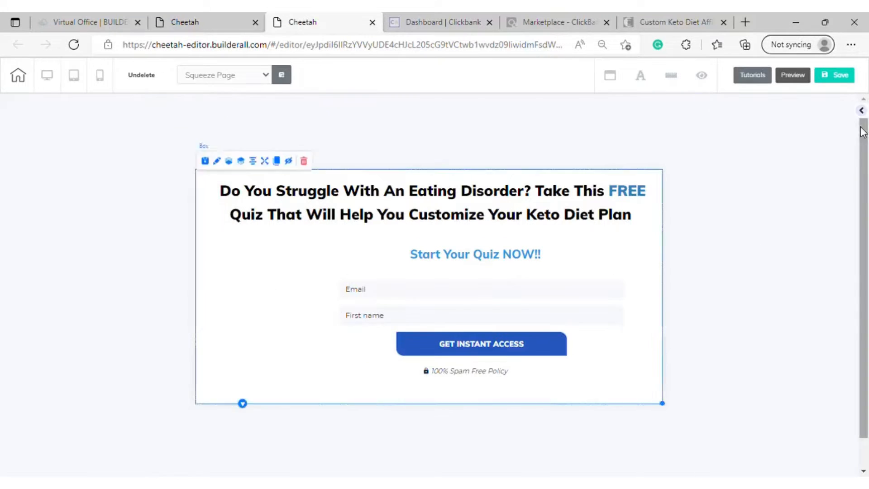
click(861, 110)
click(744, 185)
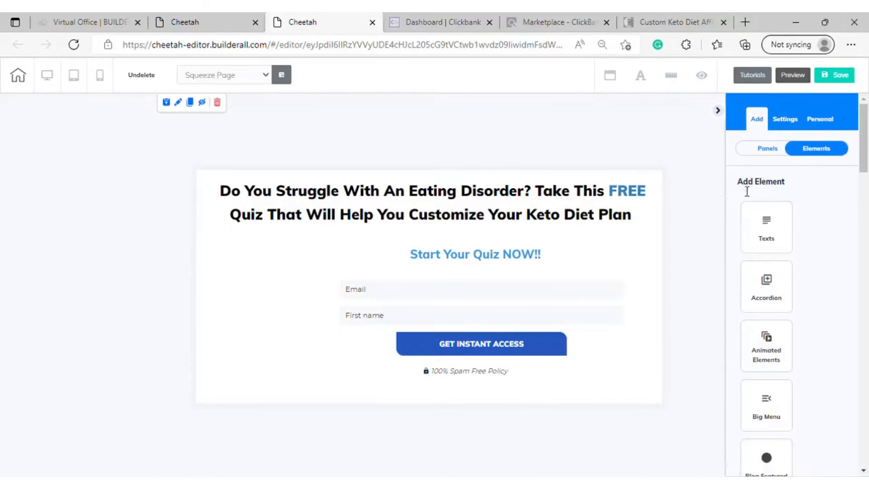
scroll(796, 262, down, 4)
scroll(800, 274, down, 10)
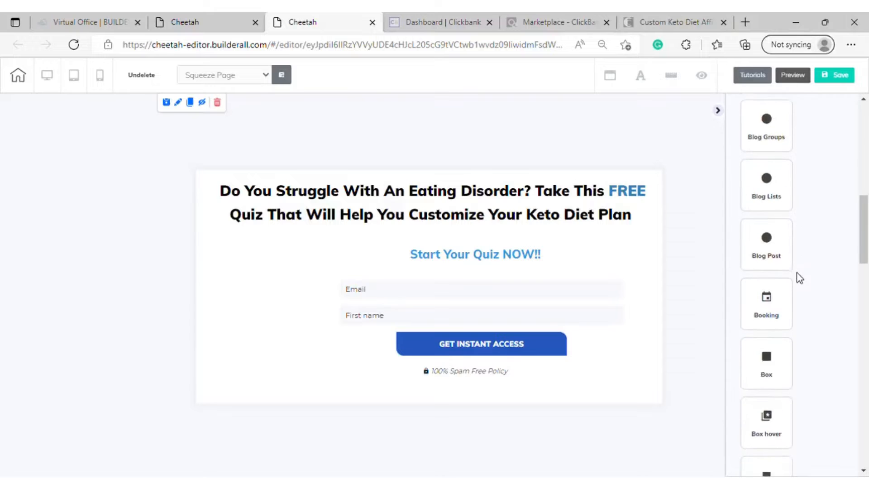
scroll(797, 269, down, 7)
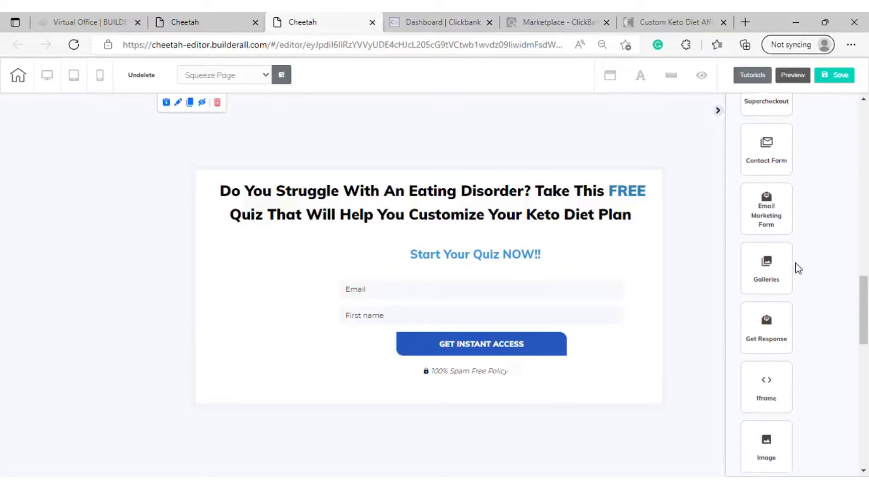
scroll(791, 269, down, 2)
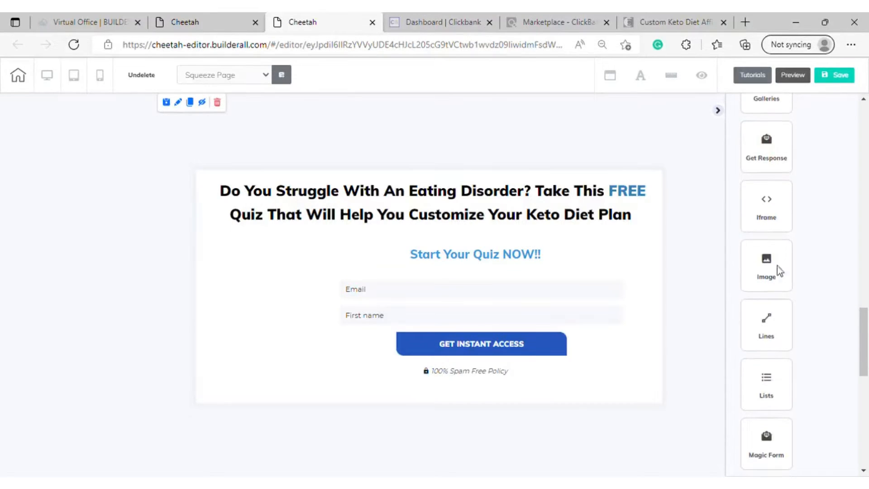
click(779, 270)
drag(802, 281, 256, 329)
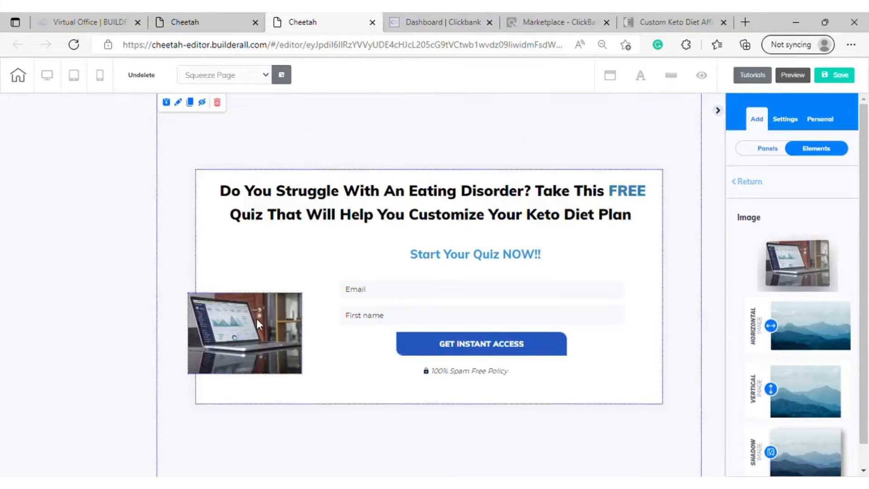
Replace the laptop placeholder with the "step-3" illustration of the couple from the user files
click(278, 356)
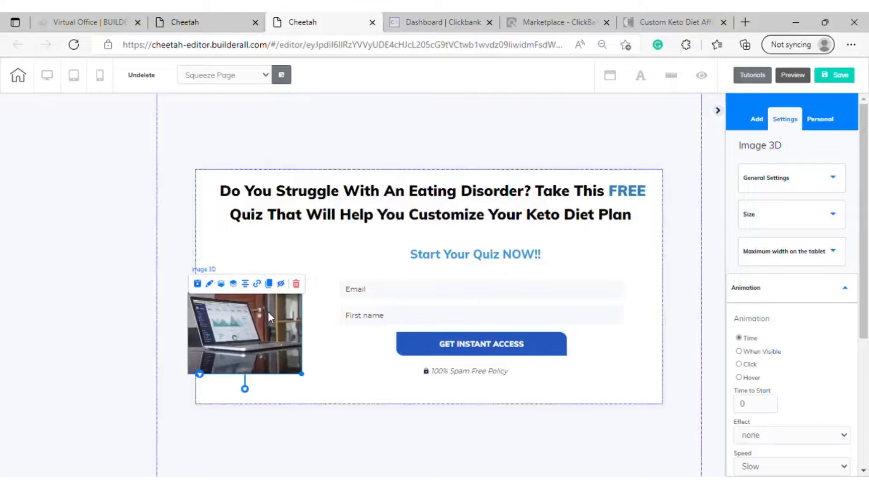
scroll(844, 280, down, 2)
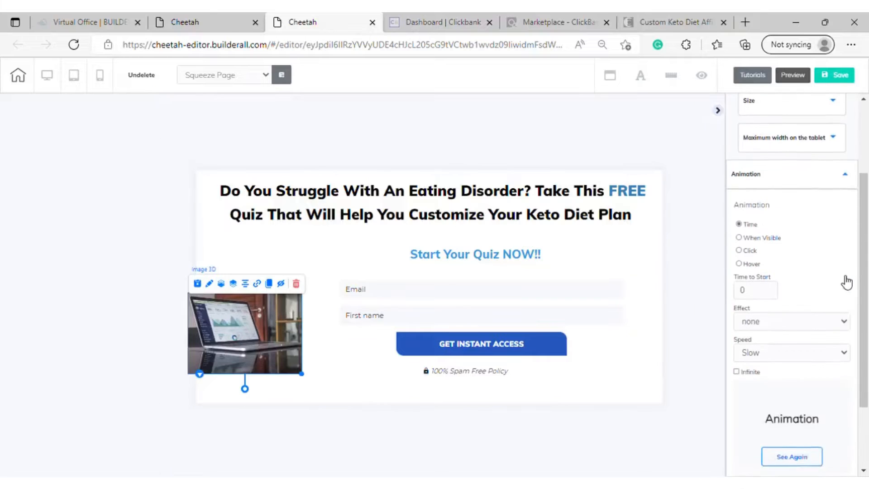
scroll(838, 271, up, 2)
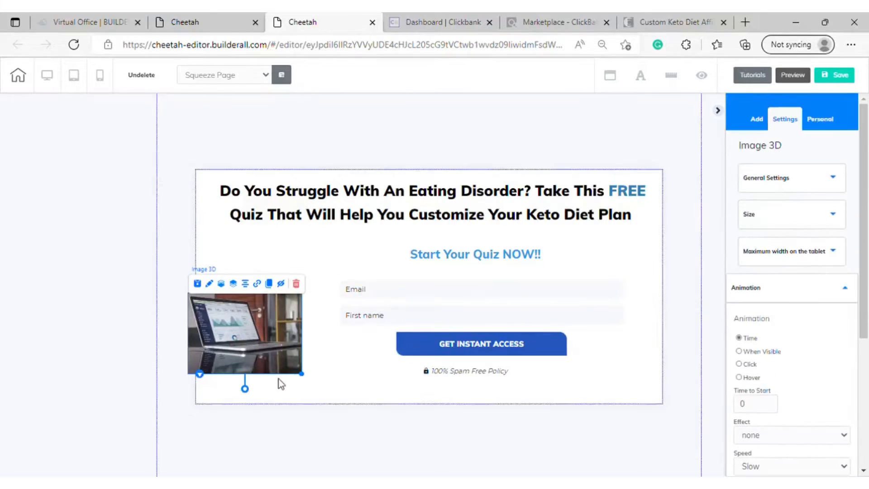
click(824, 183)
click(800, 378)
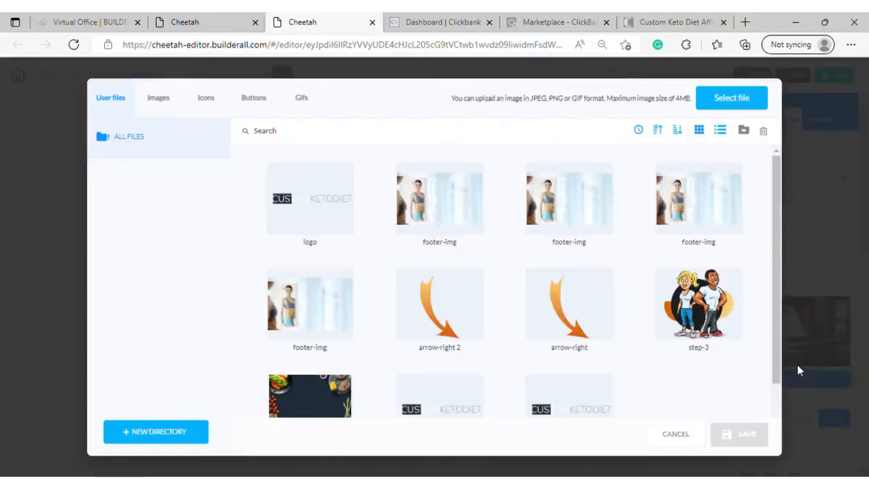
scroll(354, 213, down, 1)
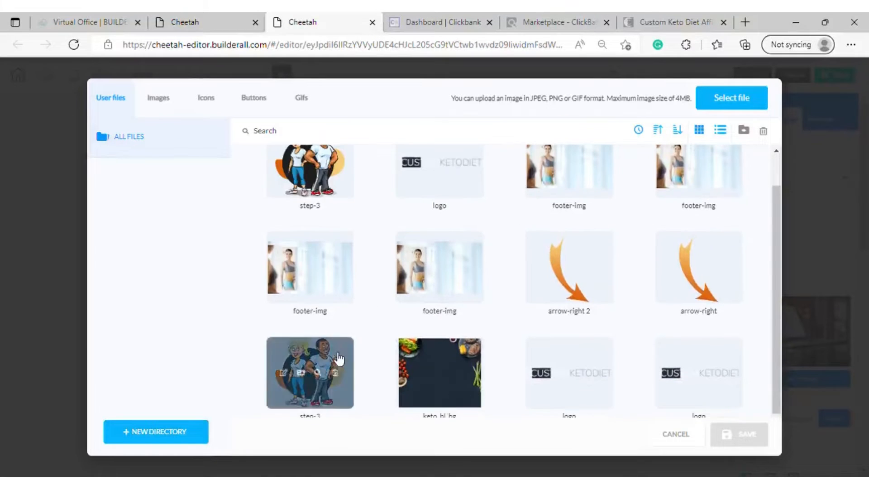
click(309, 371)
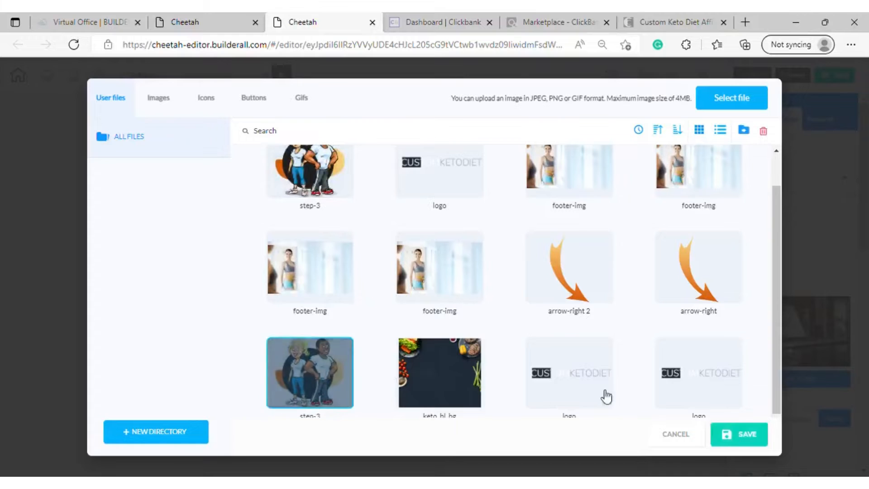
click(746, 433)
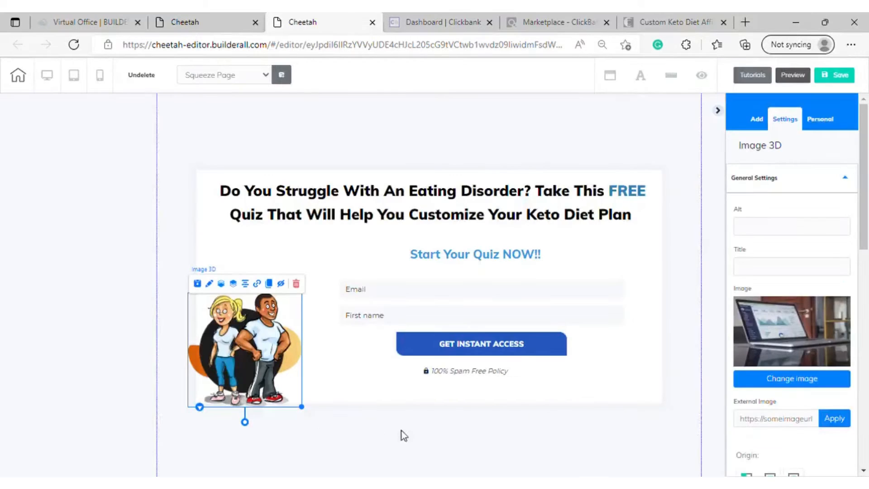
Enlarge the couple illustration and position it over the white box's lower-left corner, next to the opt-in form
drag(302, 407, 392, 475)
drag(282, 325, 214, 297)
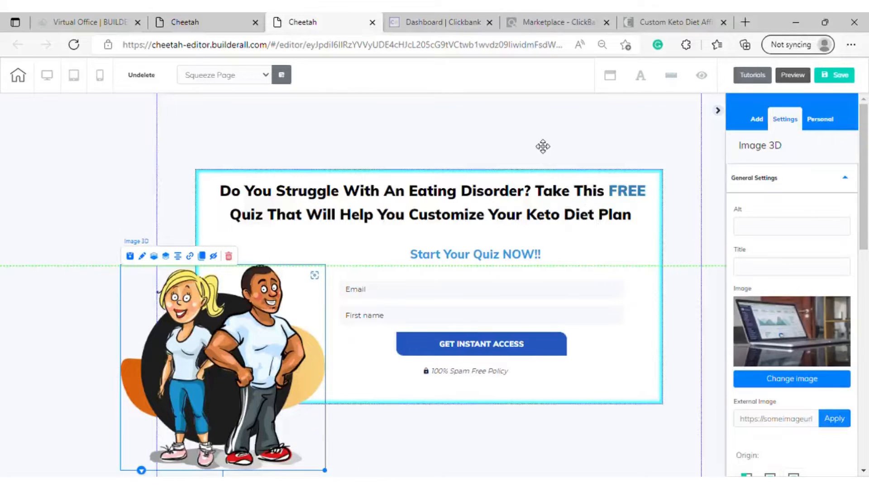
scroll(376, 151, down, 1)
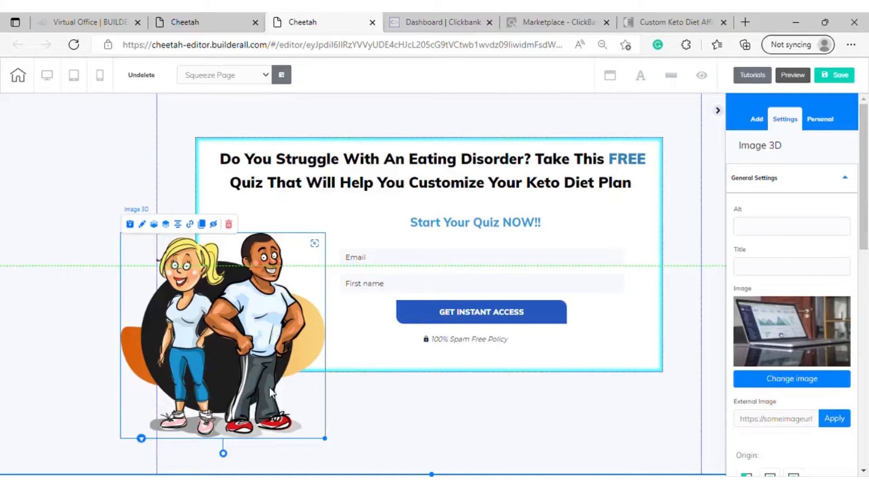
click(379, 419)
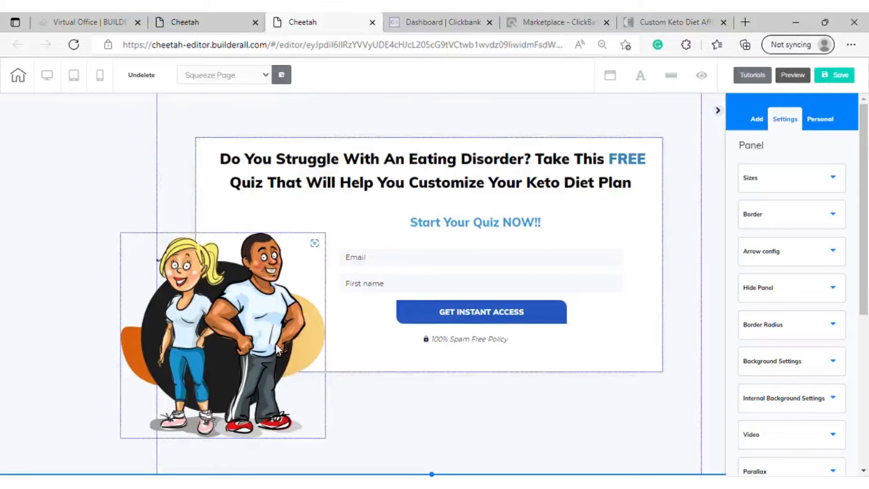
click(297, 368)
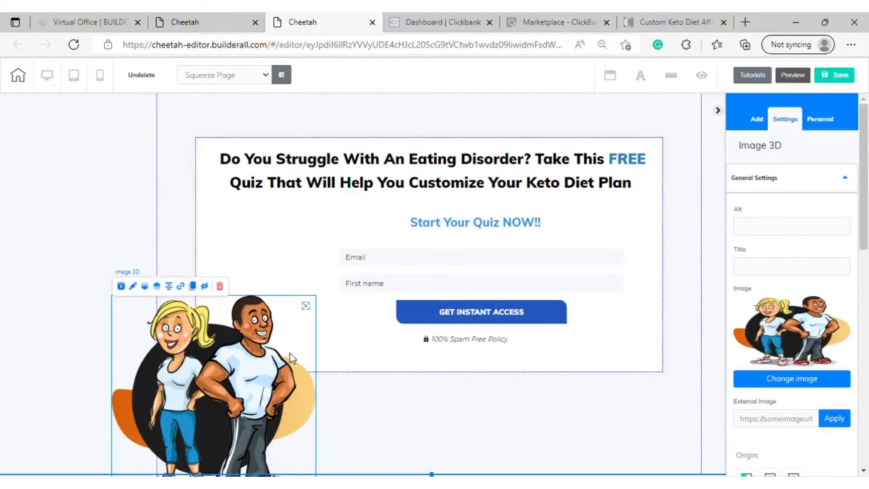
drag(279, 304, 298, 333)
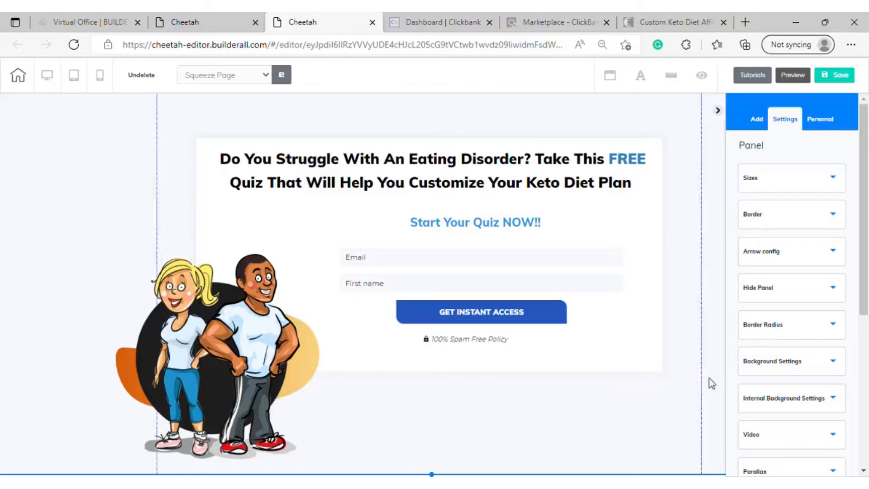
Add another laptop placeholder image element above the couple illustration, at the white box's upper-left corner
scroll(796, 308, down, 3)
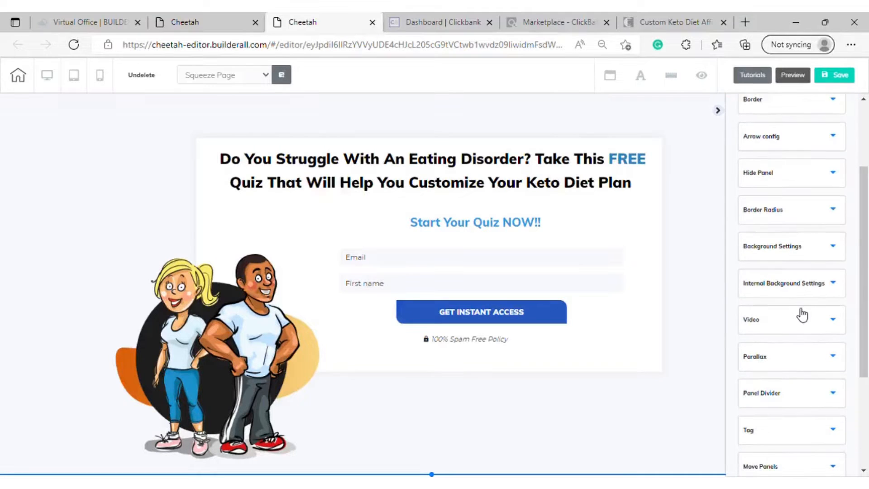
scroll(802, 314, up, 3)
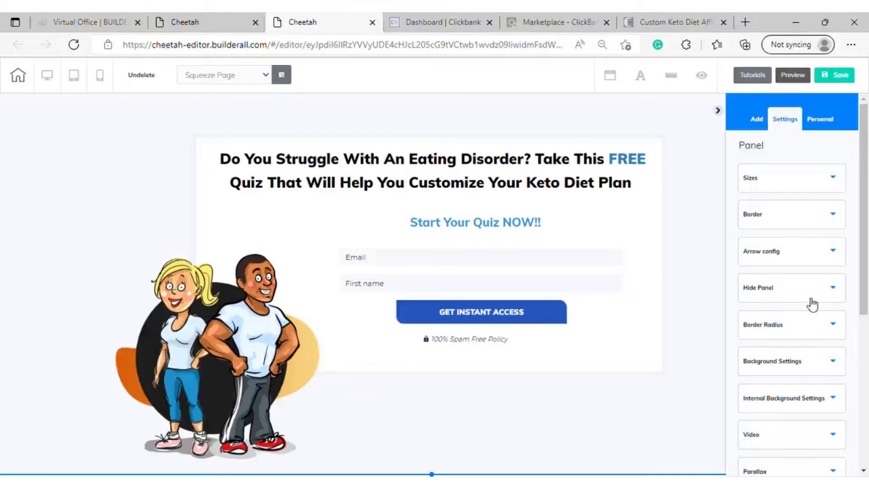
click(752, 121)
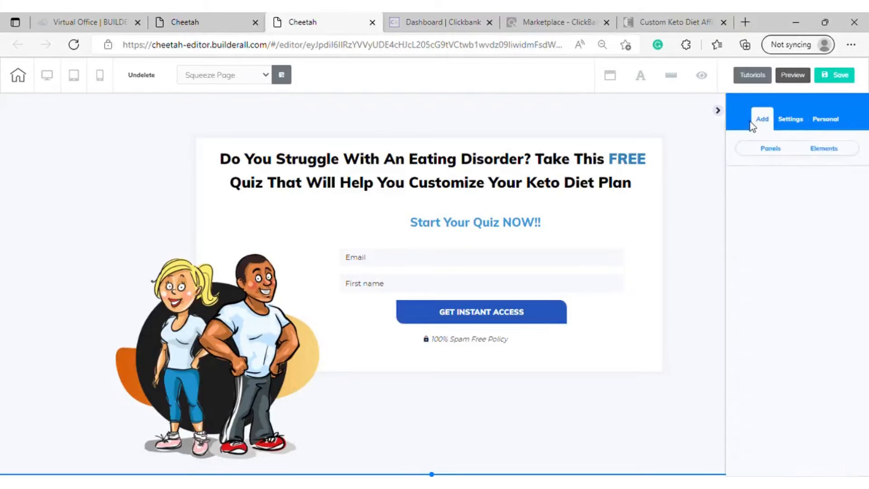
click(836, 155)
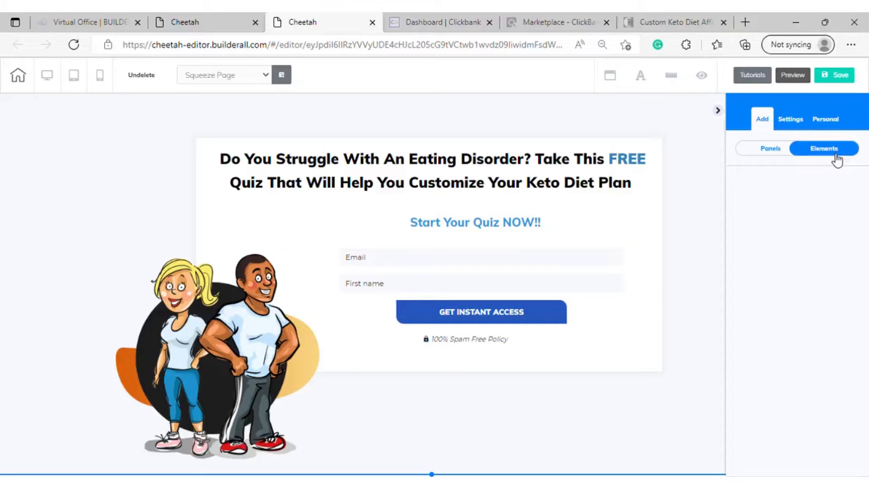
click(782, 150)
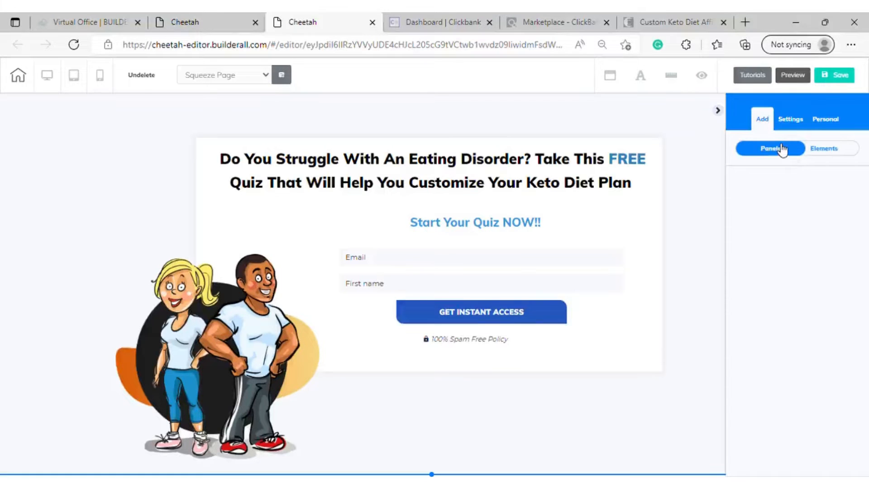
click(835, 155)
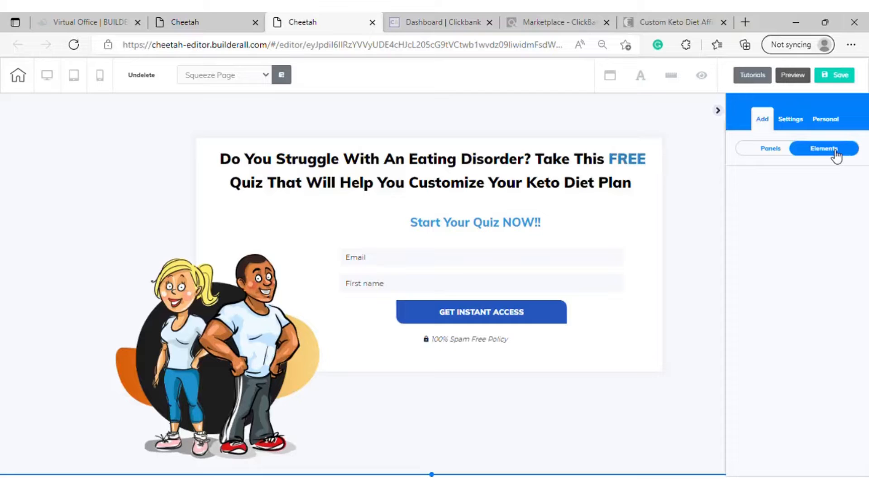
click(787, 154)
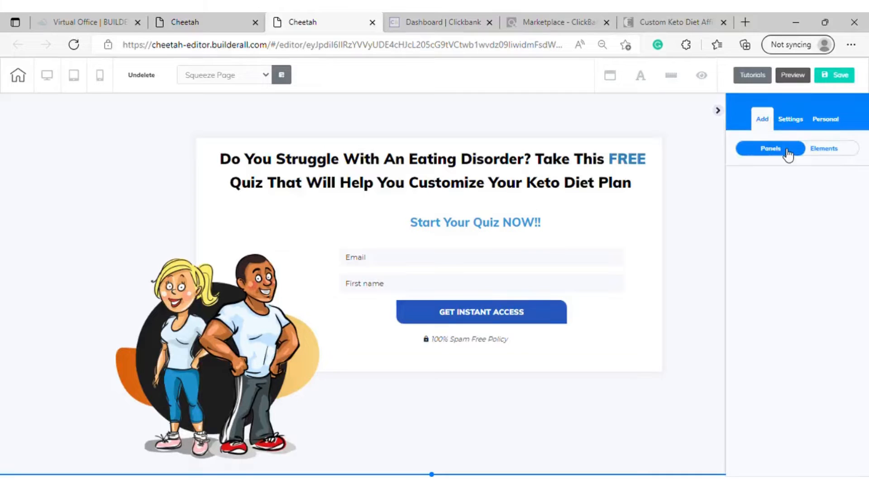
click(809, 153)
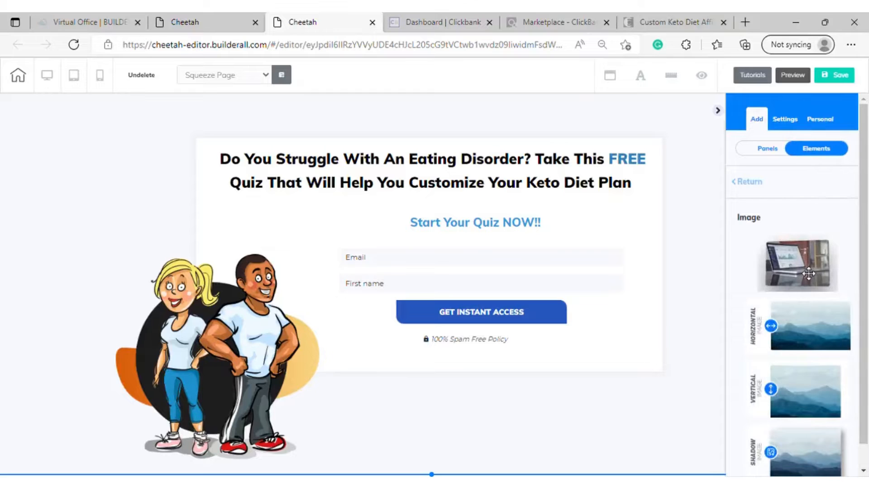
drag(809, 273, 226, 224)
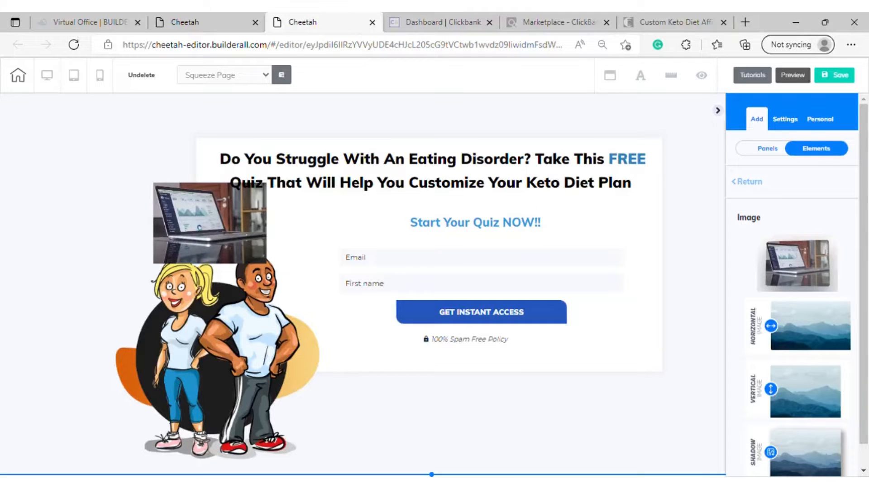
Replace the new laptop placeholder with the "arrow-right 2" image from the user files
click(249, 237)
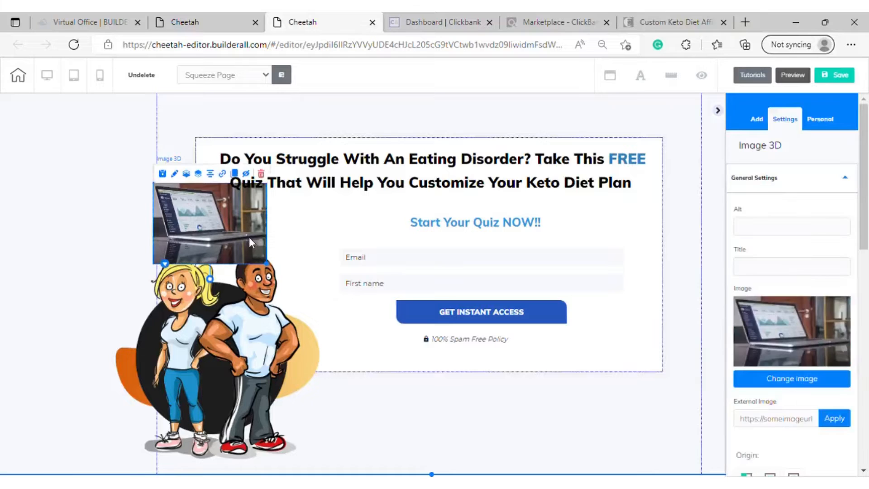
click(799, 382)
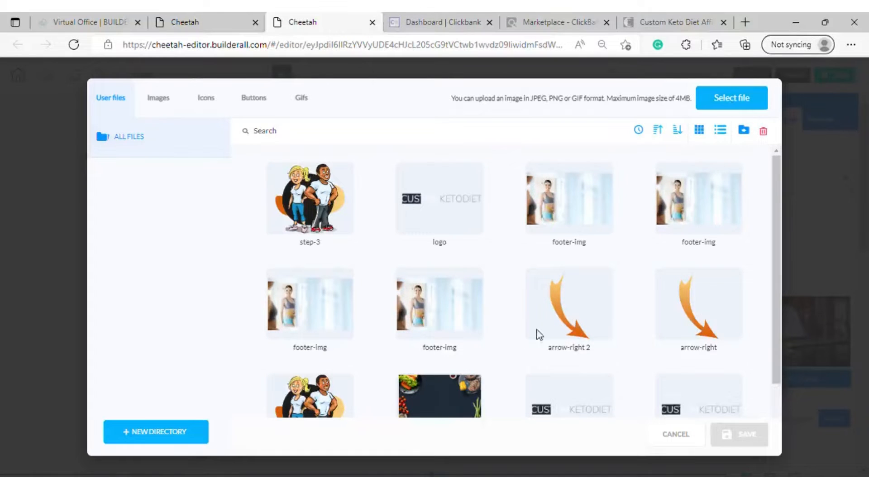
click(567, 326)
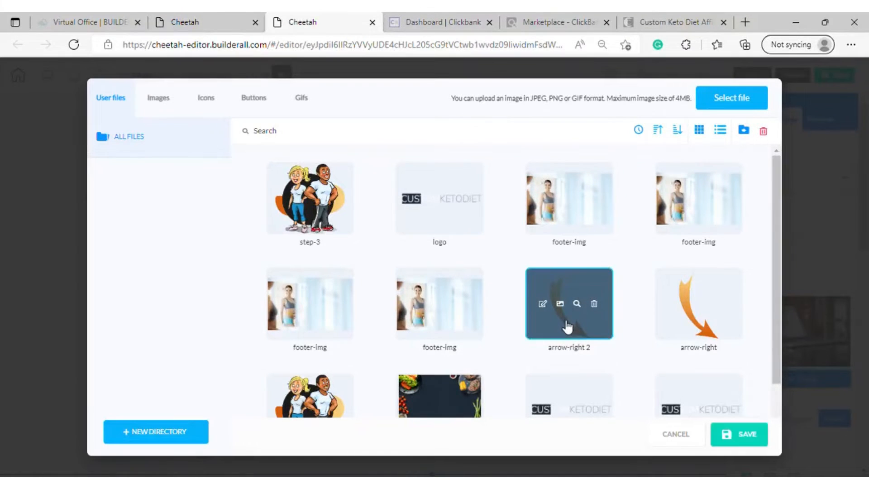
click(733, 440)
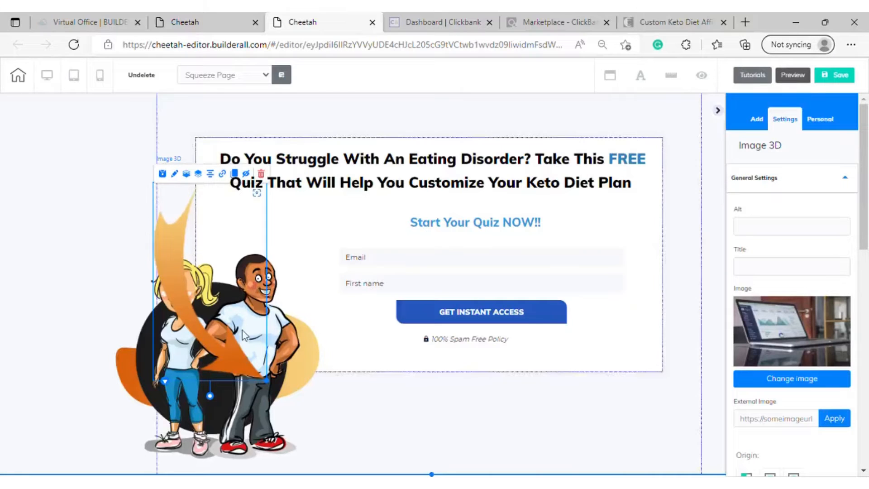
Shrink the orange arrow and position it above the couple, over the white box's upper-left corner
drag(243, 351, 253, 266)
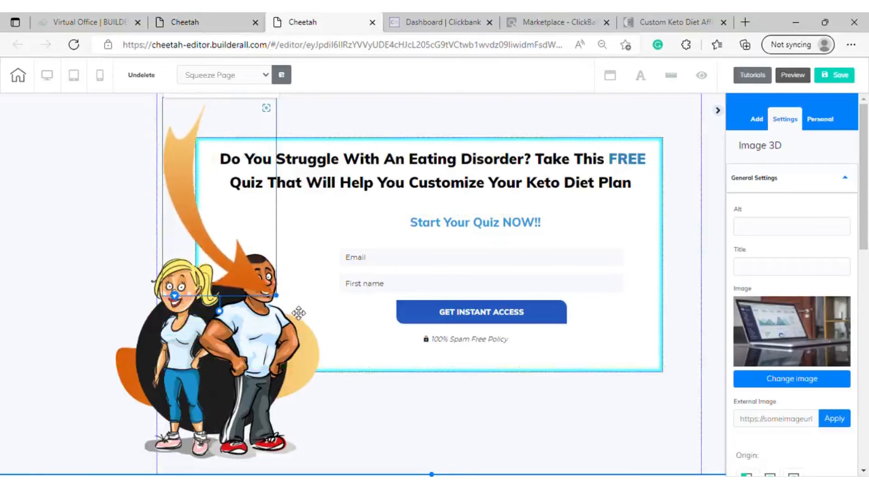
scroll(301, 314, up, 1)
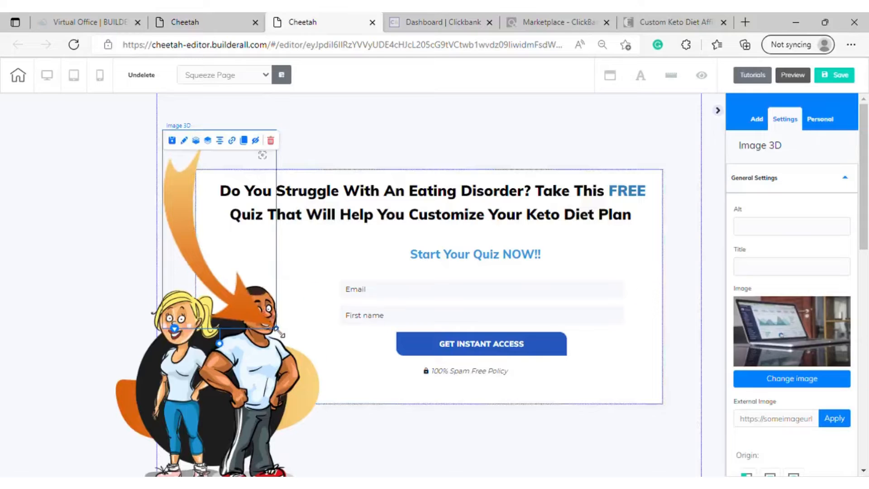
drag(279, 332, 231, 249)
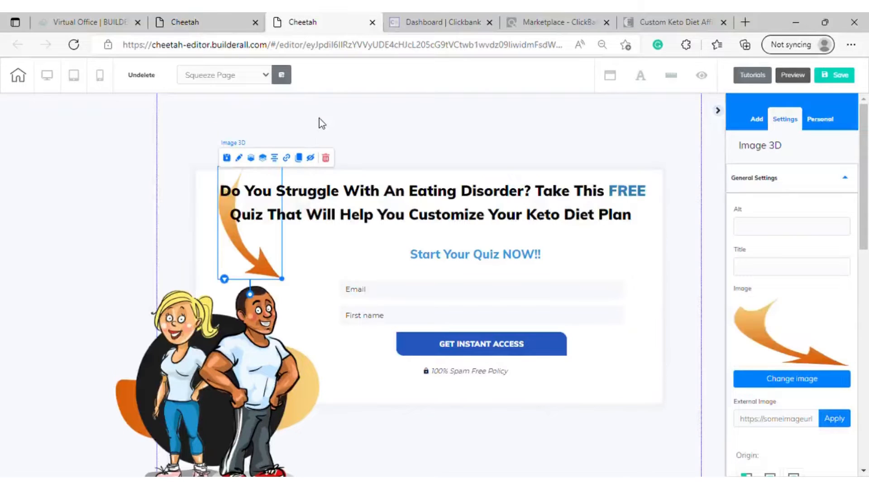
drag(216, 238, 186, 239)
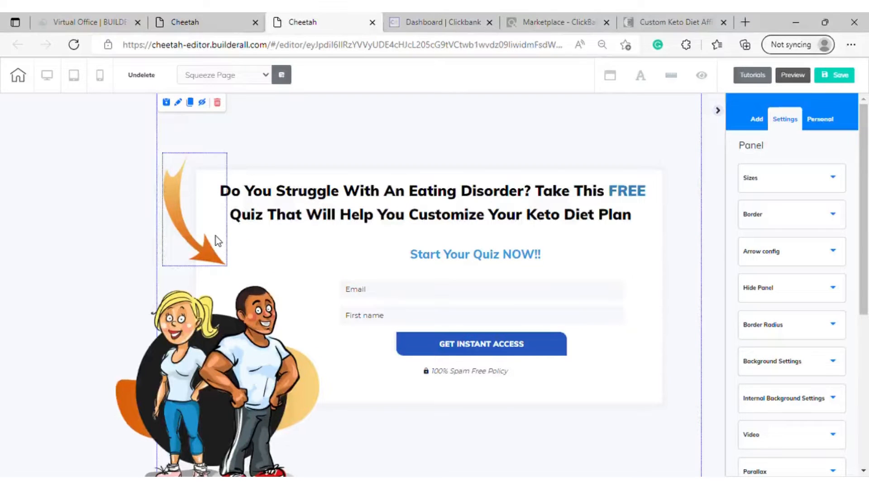
Rotate the arrow slightly counter-clockwise so it points more toward the opt-in form, and enlarge it a little
click(214, 236)
drag(223, 268, 226, 305)
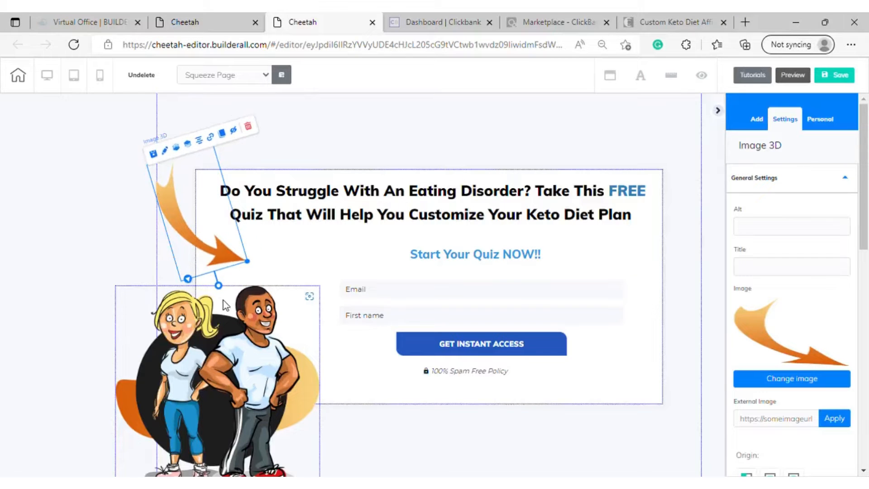
click(249, 263)
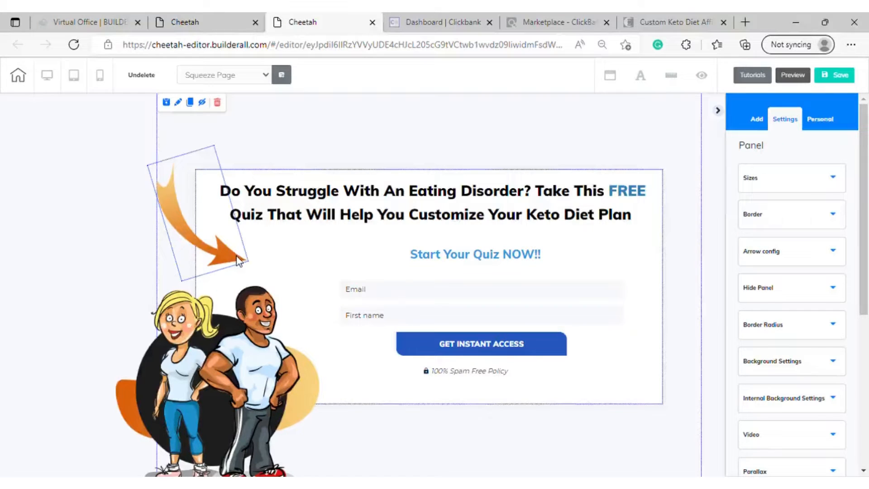
click(237, 261)
mouse_move(248, 261)
mouse_down()
mouse_move(266, 278)
mouse_move(258, 260)
mouse_up()
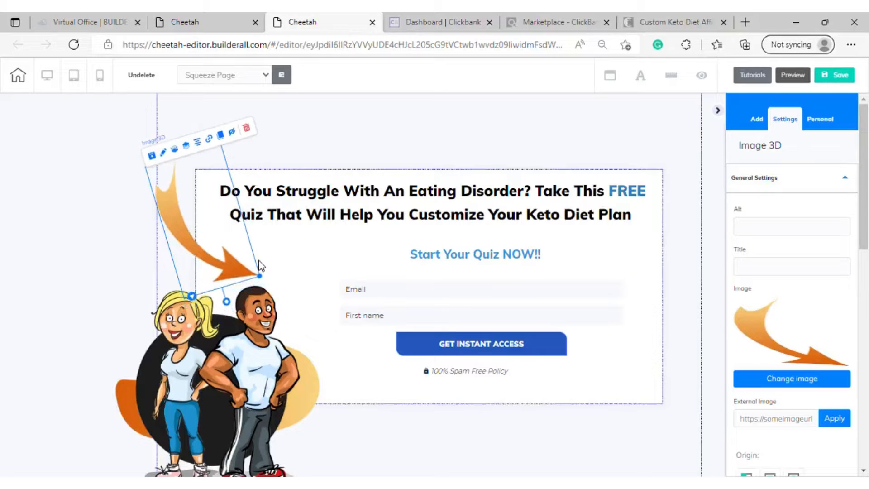
click(259, 262)
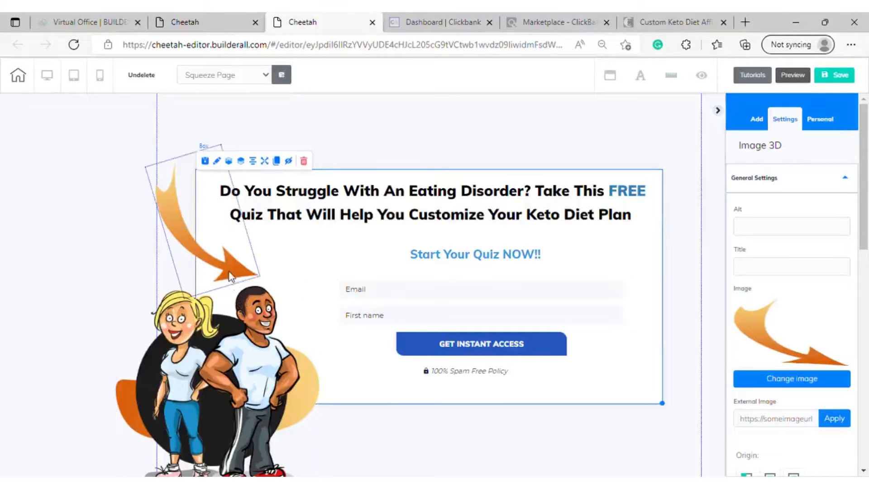
Shift the couple illustration and the arrow slightly right, closer to the opt-in form
drag(235, 269, 290, 344)
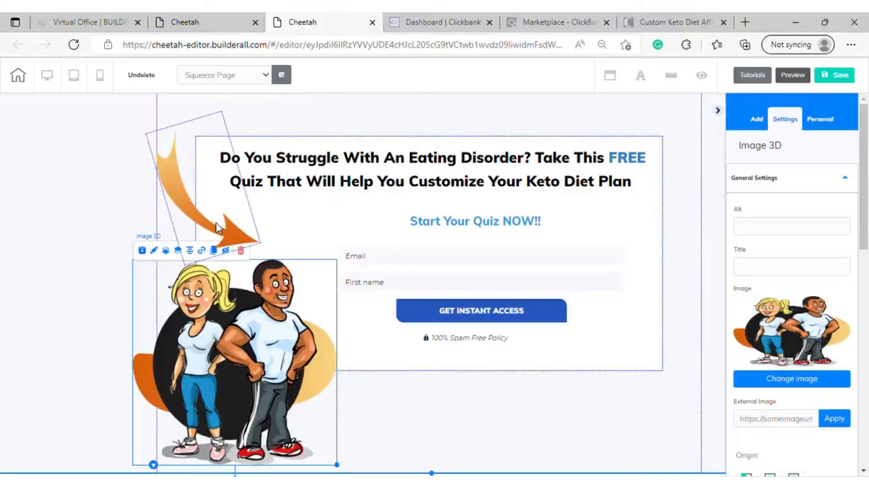
drag(233, 234, 272, 246)
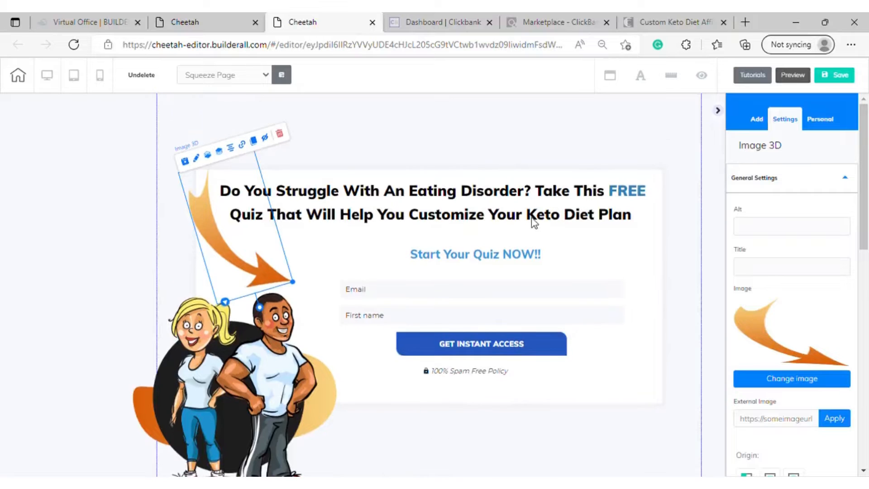
click(524, 179)
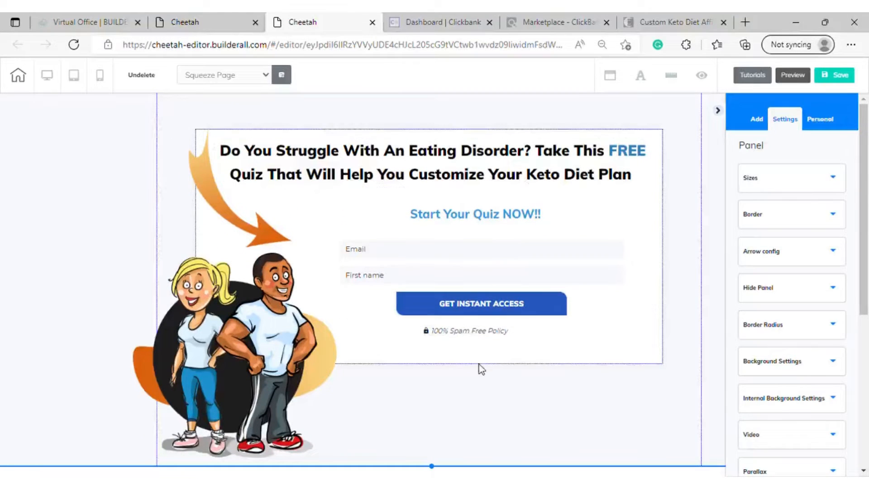
Save the squeeze page and publish the site
scroll(408, 298, up, 1)
click(836, 76)
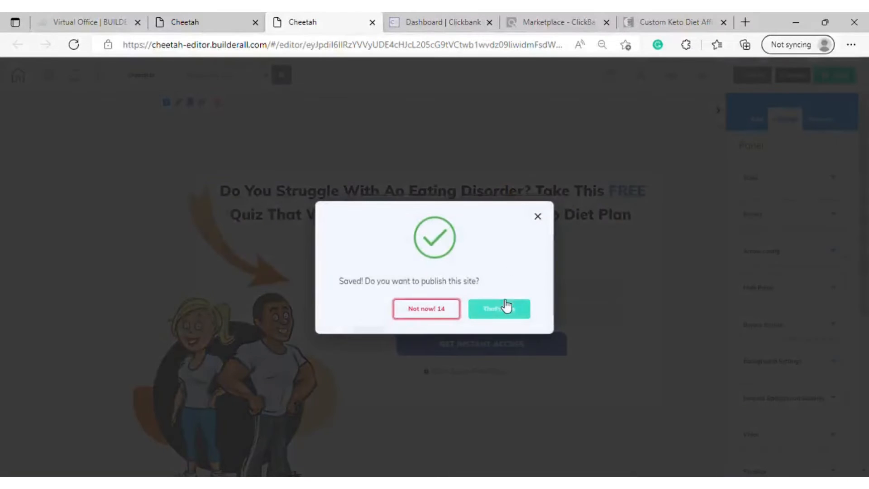
click(506, 307)
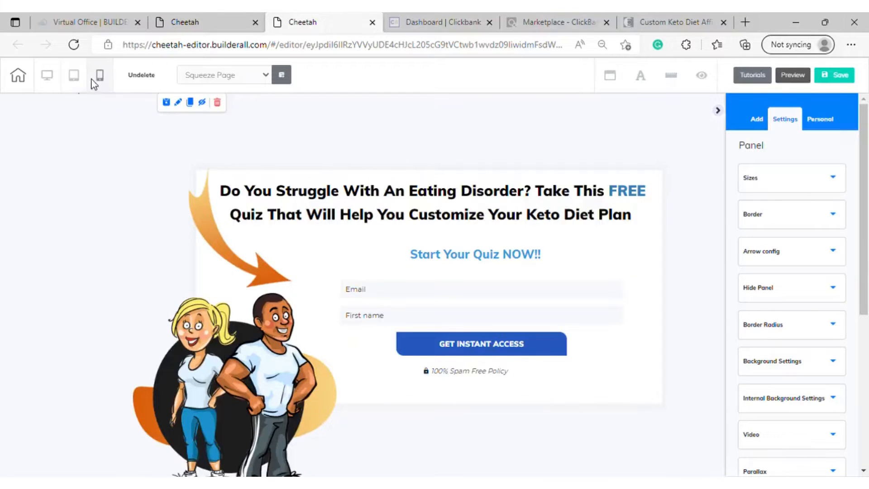
Switch to the tablet layout and examine the size and order of the couple image, form, headline and arrow
click(81, 85)
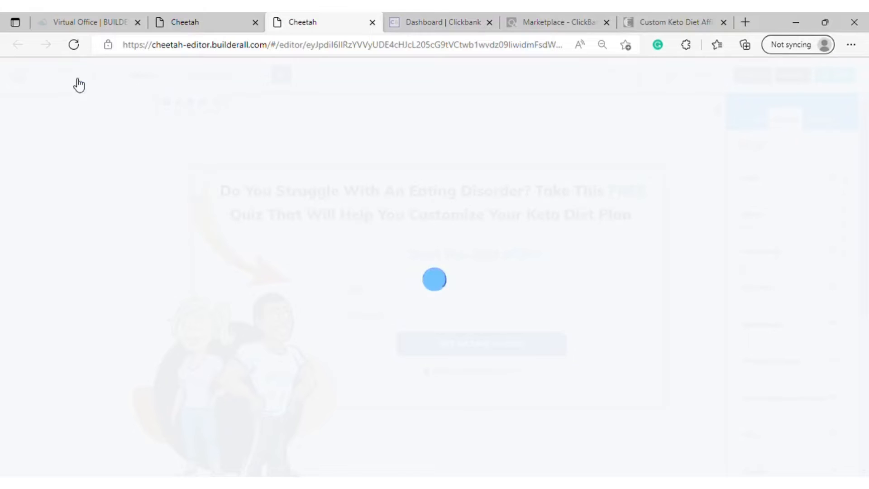
scroll(413, 267, down, 7)
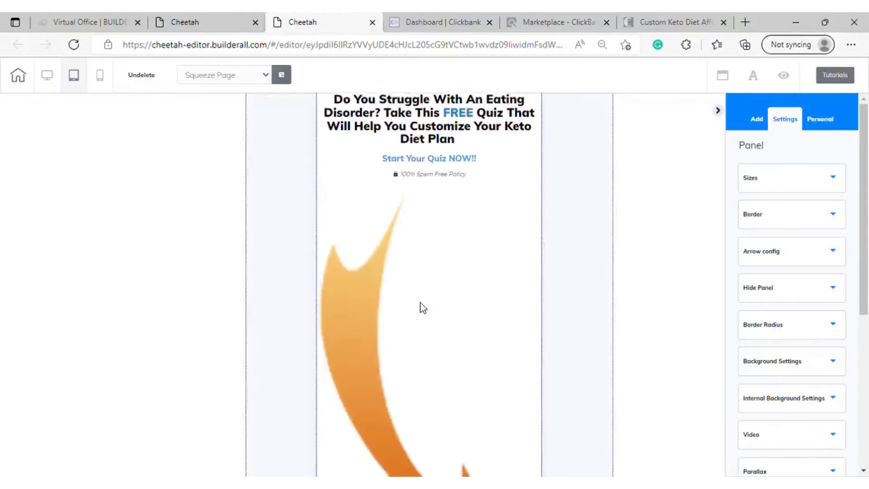
scroll(420, 303, up, 5)
scroll(421, 299, up, 2)
scroll(420, 294, down, 8)
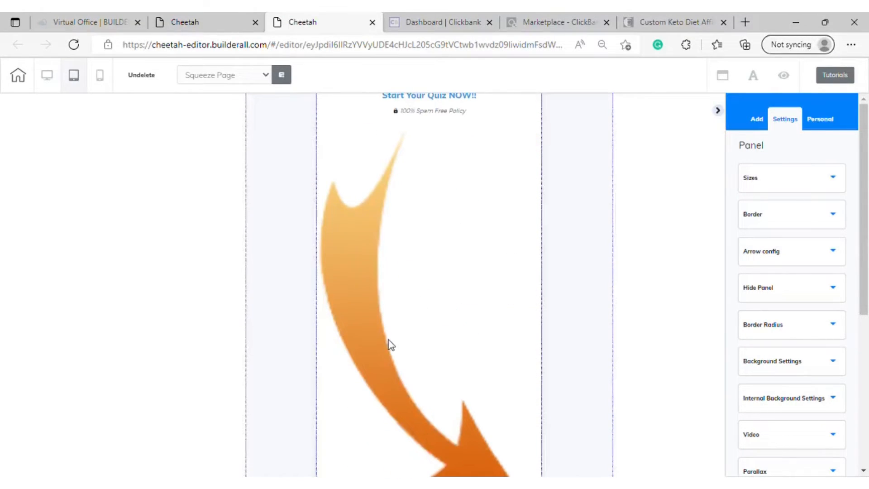
scroll(394, 344, down, 1)
scroll(401, 276, up, 10)
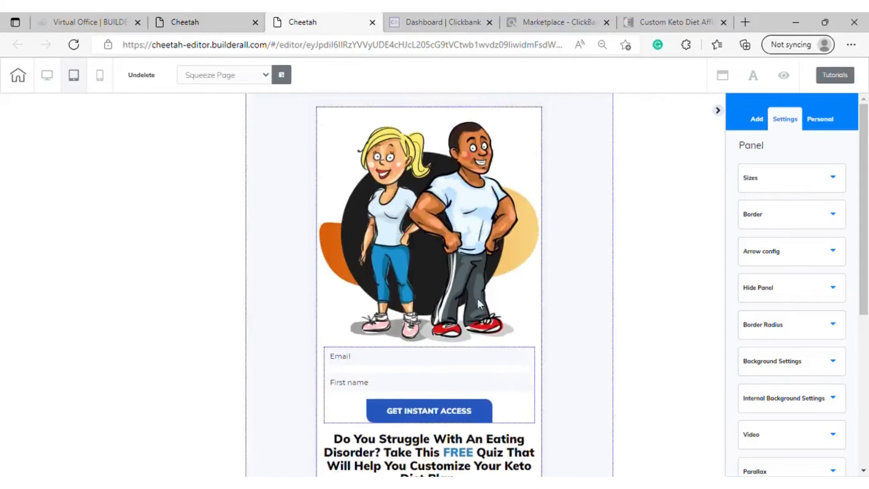
scroll(466, 398, down, 8)
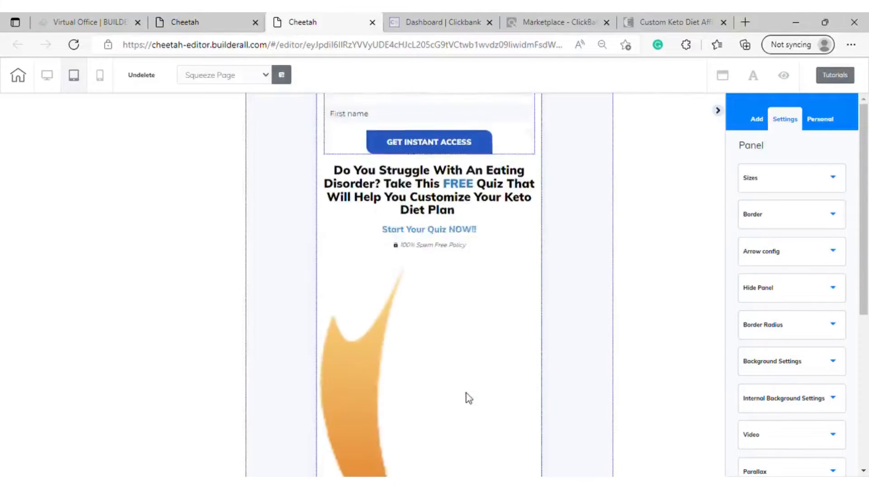
scroll(425, 357, up, 3)
click(398, 333)
scroll(408, 339, down, 3)
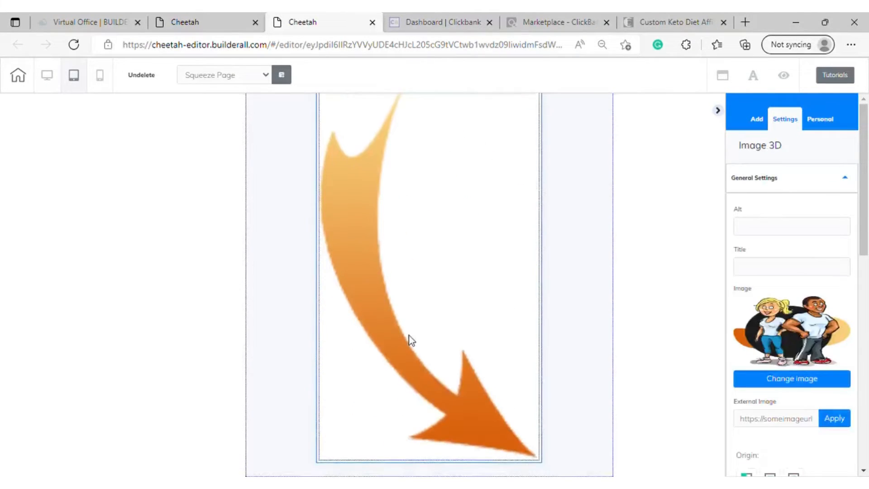
scroll(409, 337, up, 5)
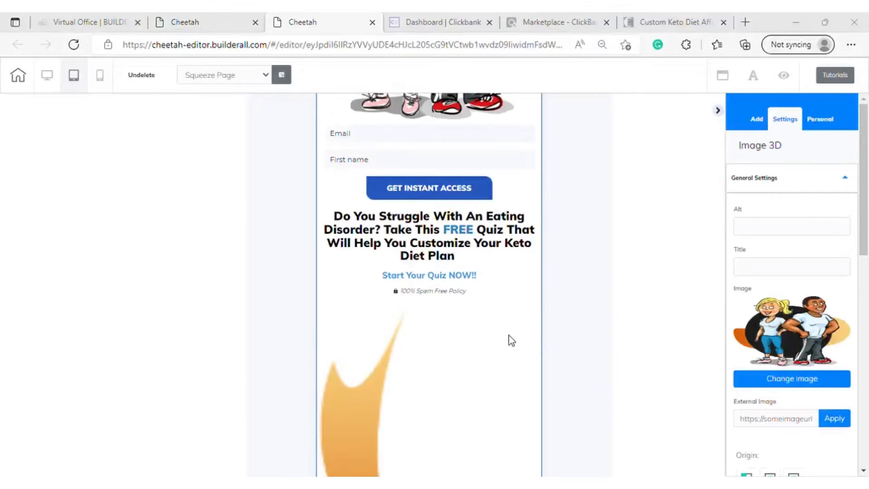
scroll(414, 327, down, 1)
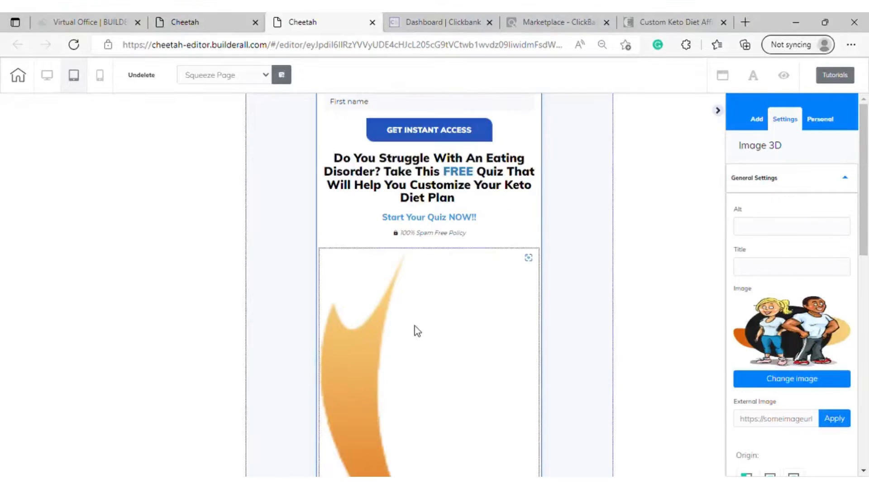
Hide the orange arrow image in the tablet layout
click(414, 325)
scroll(415, 325, up, 1)
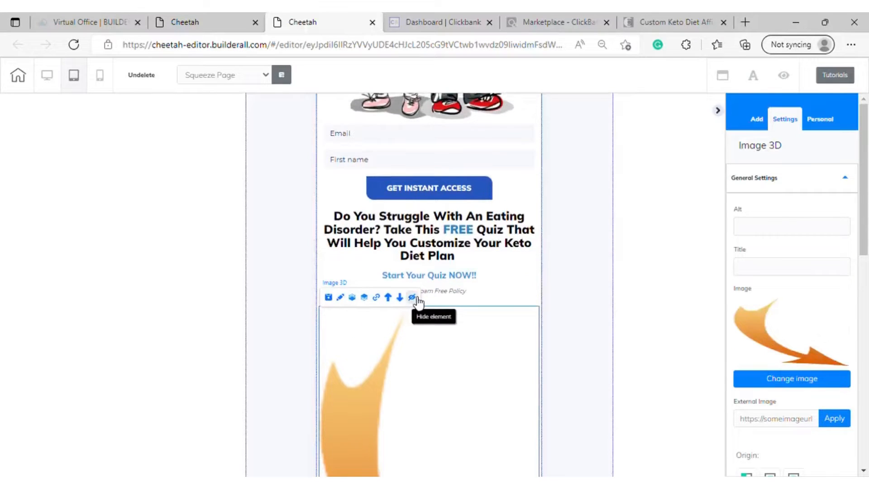
scroll(435, 339, up, 4)
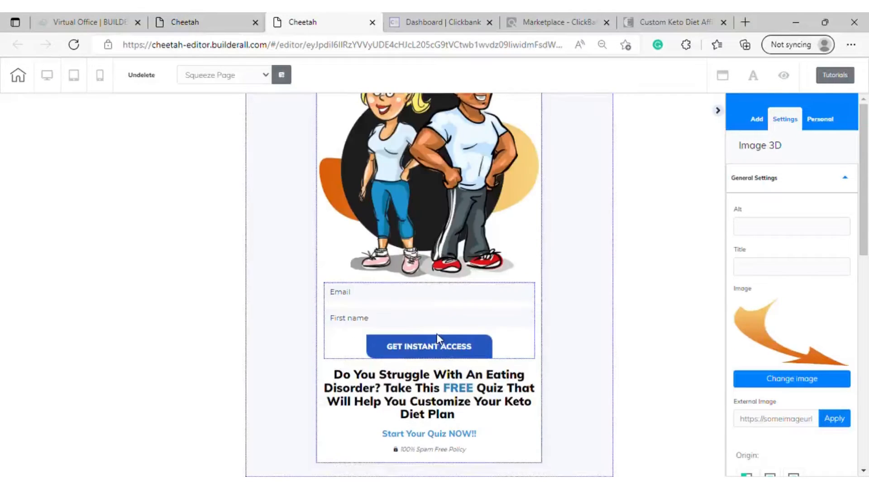
scroll(455, 299, down, 1)
scroll(419, 260, up, 1)
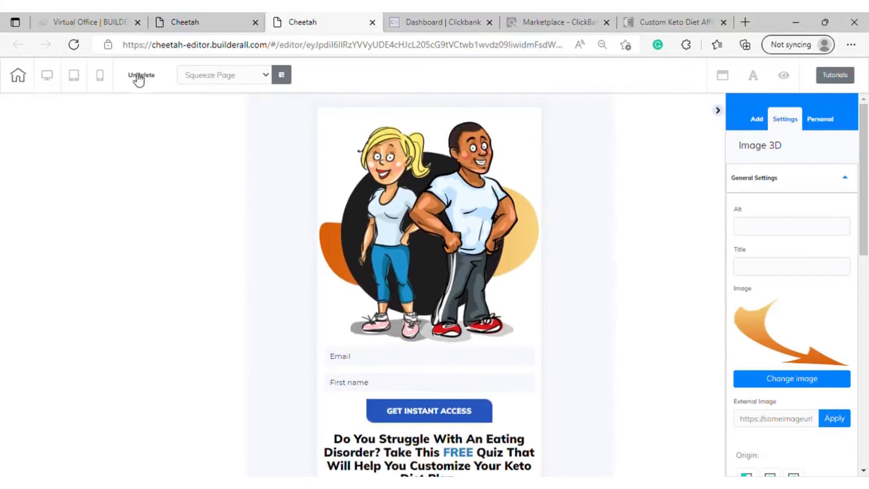
Check the order of the squeeze page elements in the mobile layout and return to the tablet layout
click(99, 75)
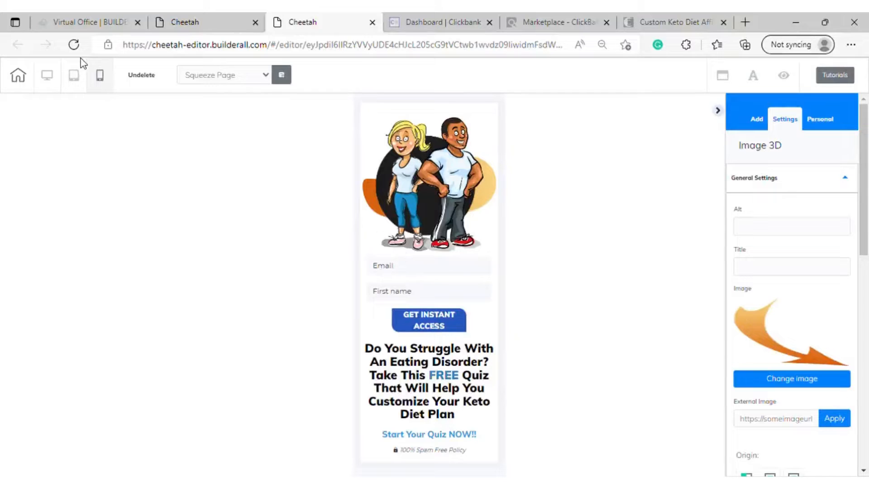
click(460, 195)
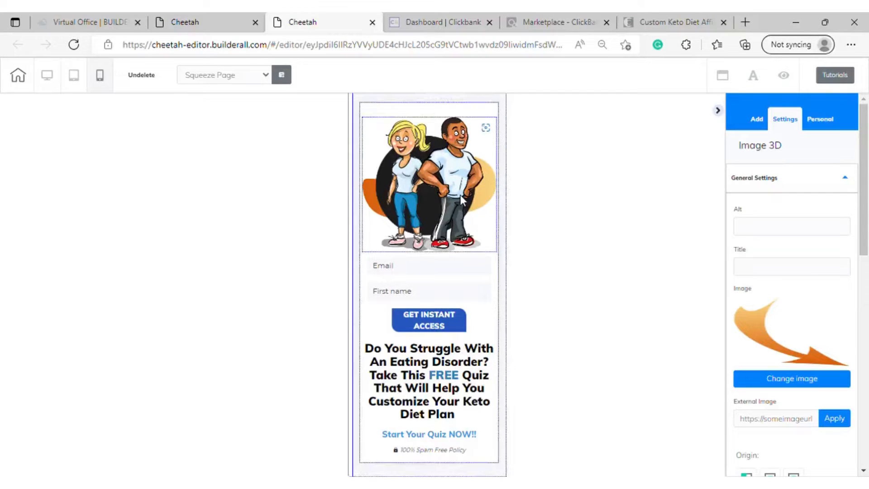
click(74, 76)
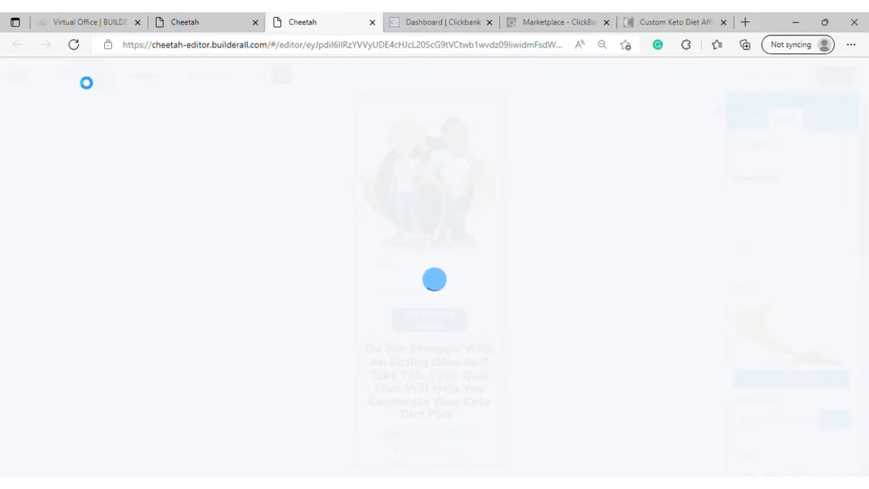
Move the opt-in form below the "Do You Struggle With An Eating Disorder?" headline in the tablet layout
scroll(344, 357, down, 2)
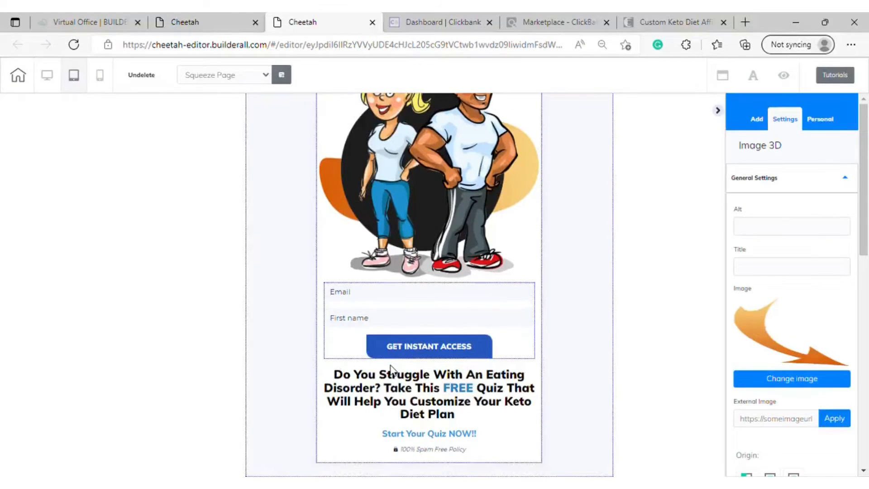
scroll(462, 434, up, 2)
click(462, 434)
scroll(454, 409, down, 2)
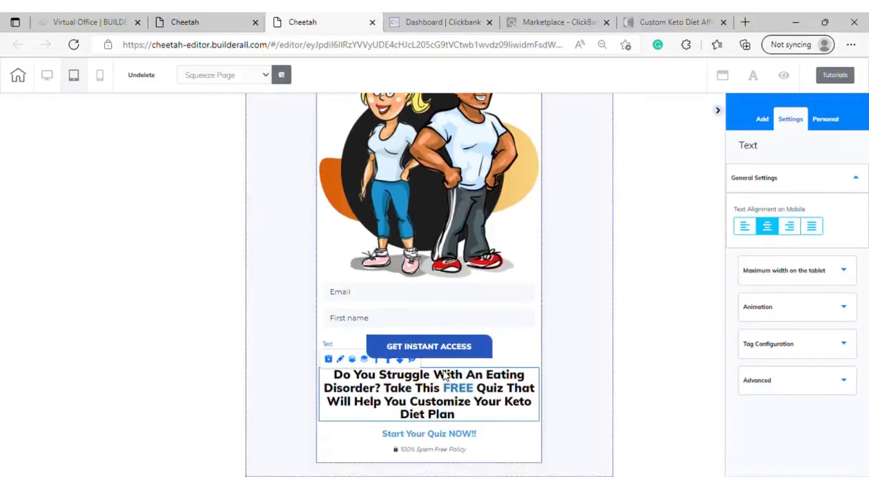
click(442, 434)
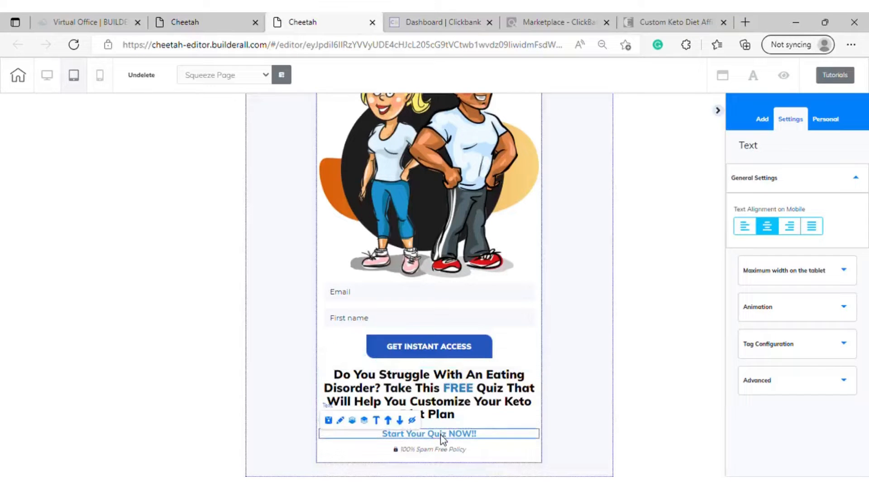
click(408, 392)
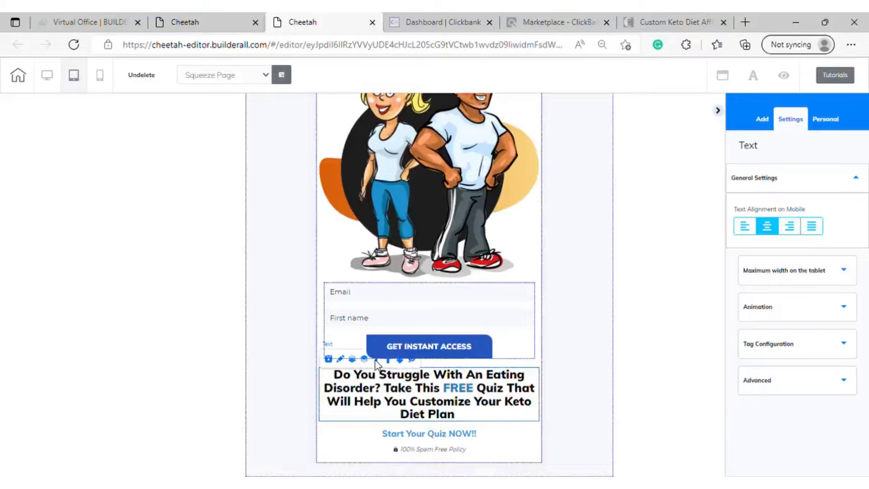
click(397, 310)
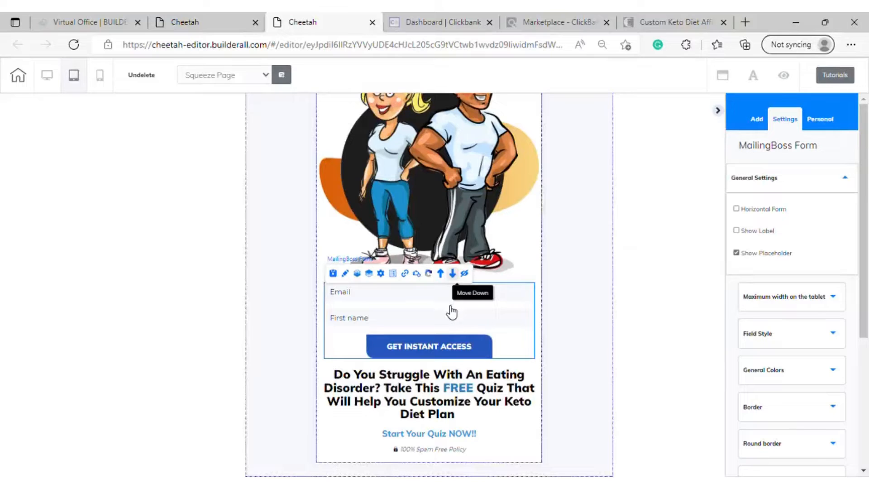
scroll(446, 312, down, 1)
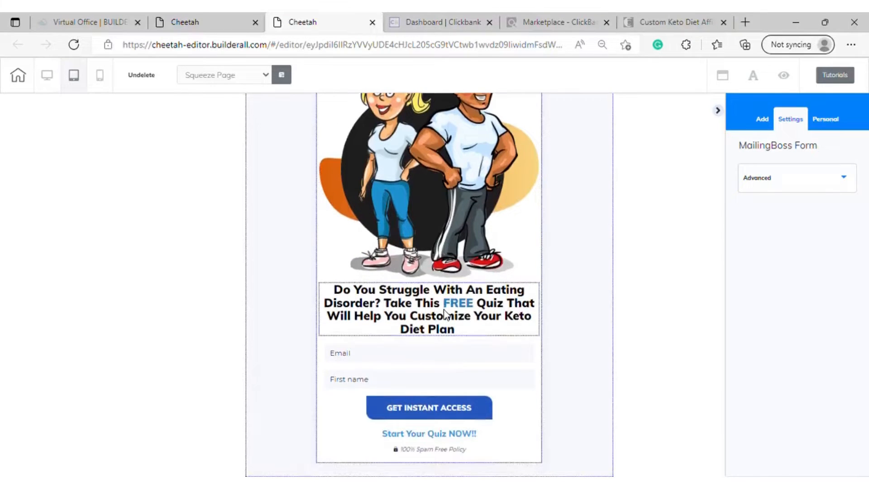
Move the opt-in form down once more, below the "Start Your Quiz NOW!!" line, and review the tablet order
click(422, 387)
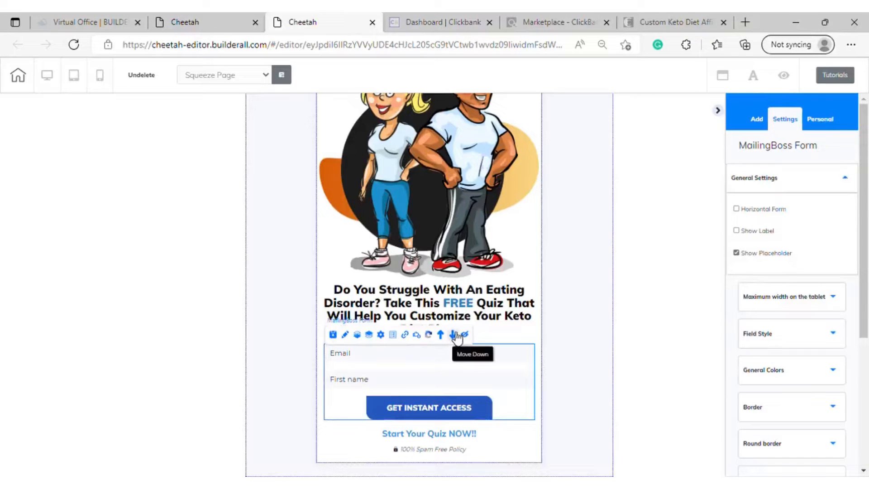
click(452, 411)
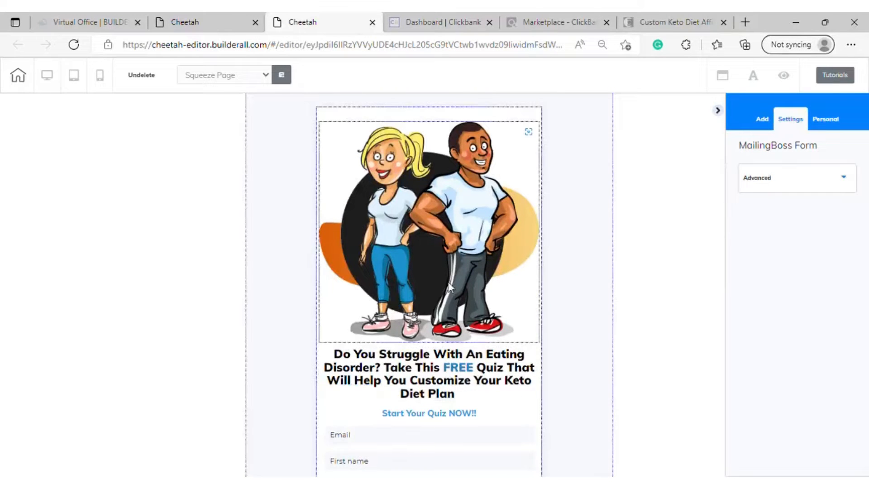
scroll(447, 271, down, 1)
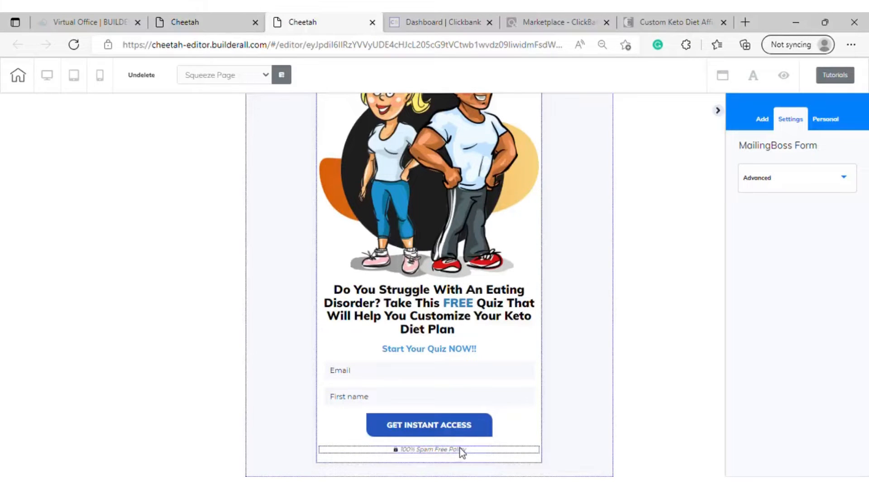
scroll(462, 449, up, 1)
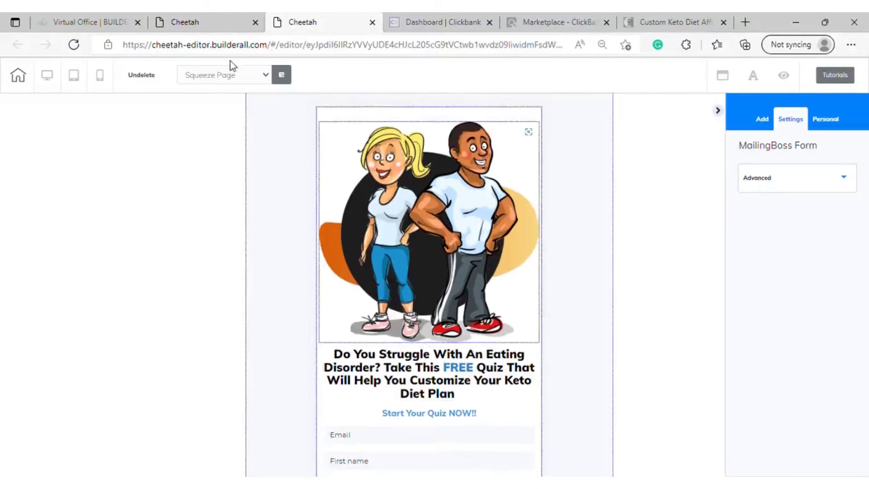
Check the mobile layout, then save the squeeze page from the desktop layout and publish the site
click(104, 79)
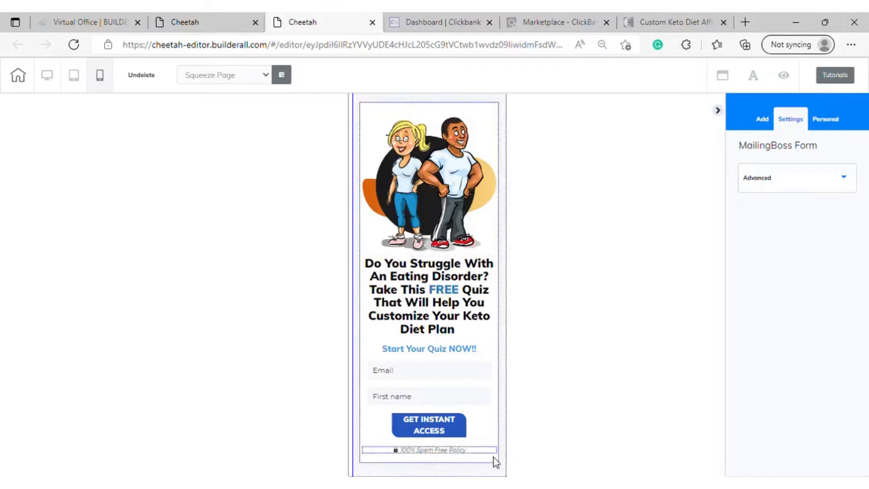
click(53, 77)
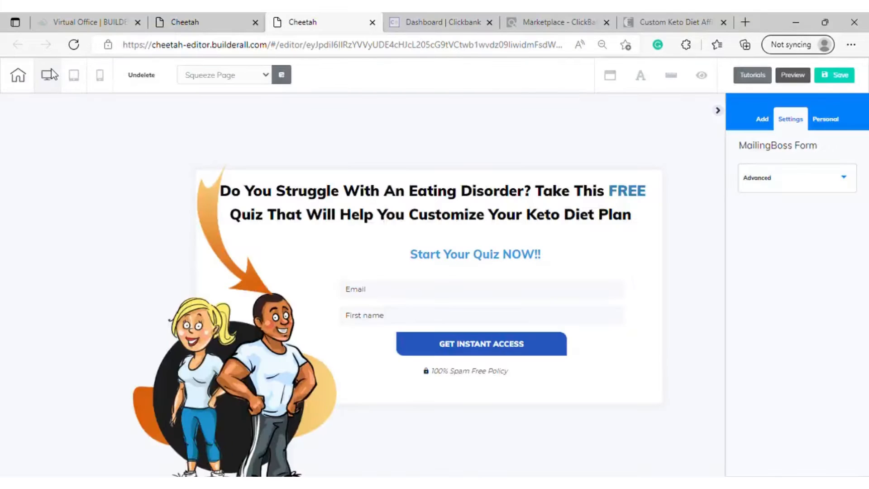
click(833, 75)
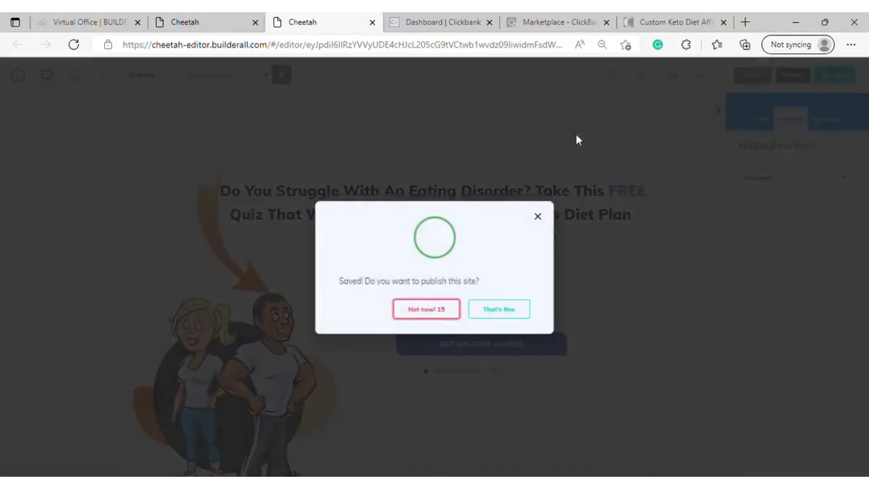
click(518, 312)
Switch the editor from the squeeze page to the Confirm Email Page, saving the changes on leaving
click(200, 22)
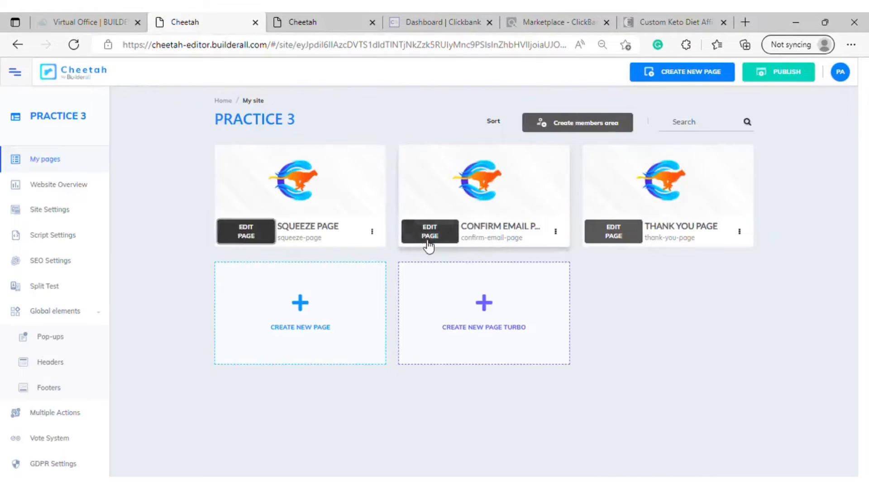
click(312, 20)
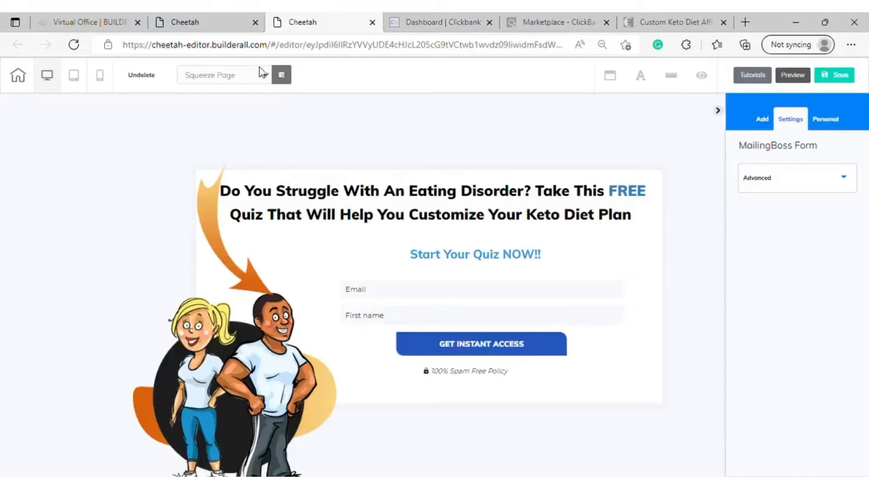
click(260, 73)
click(228, 102)
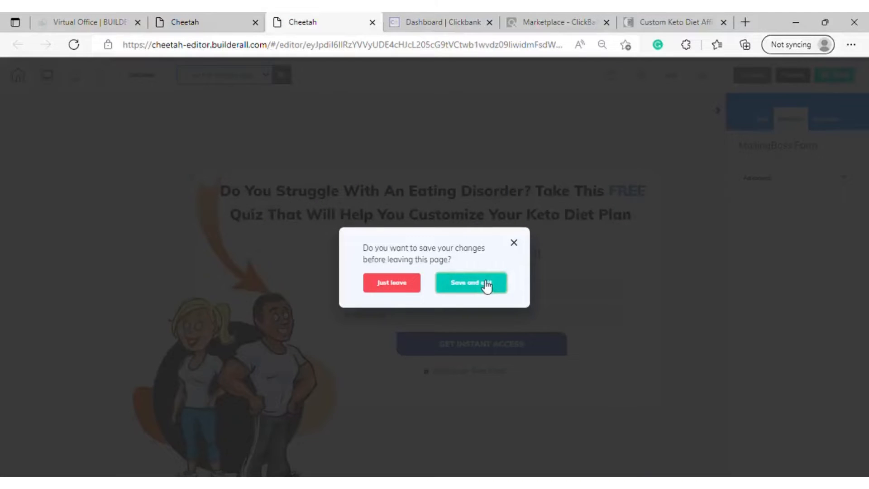
click(485, 281)
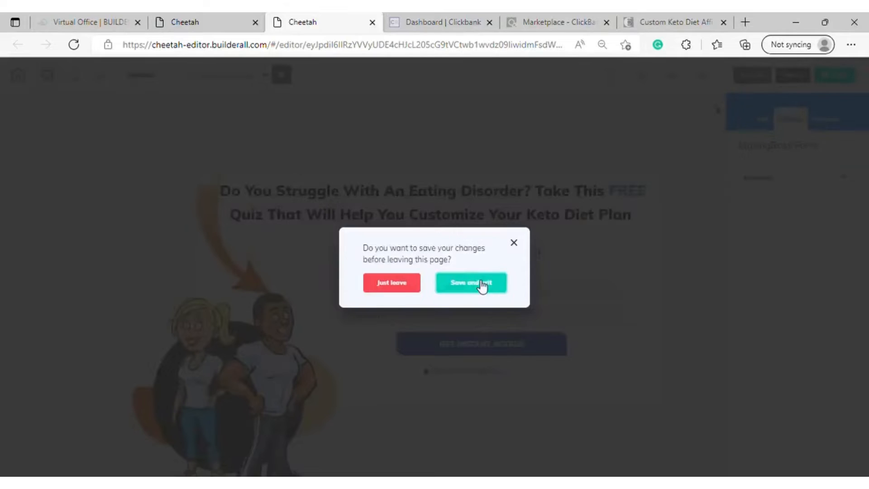
click(483, 284)
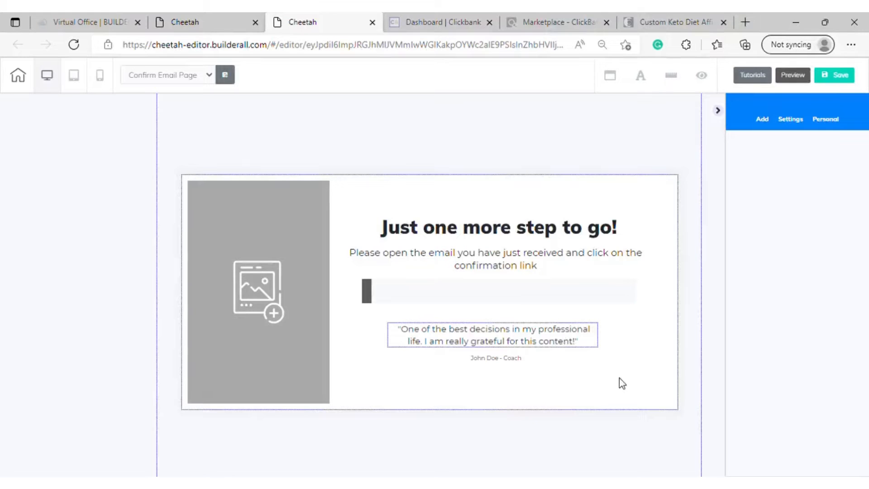
Delete the testimonial quote and its author line from the Confirm Email Page
click(623, 215)
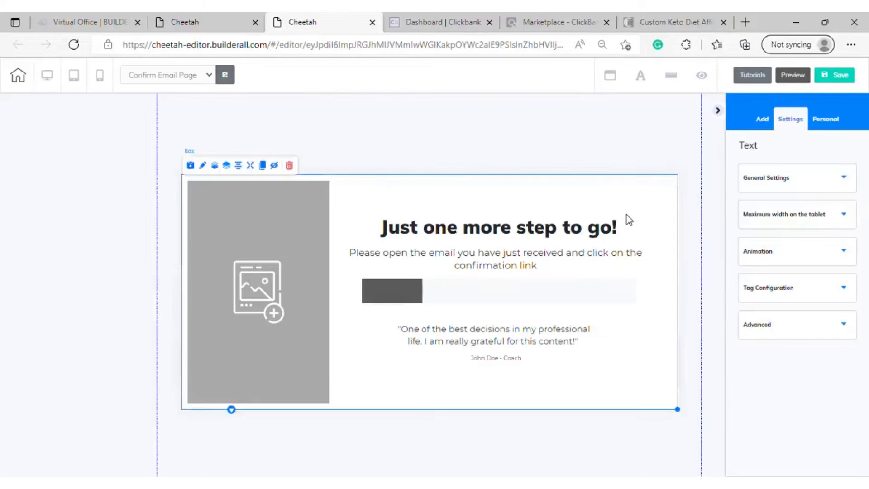
click(528, 340)
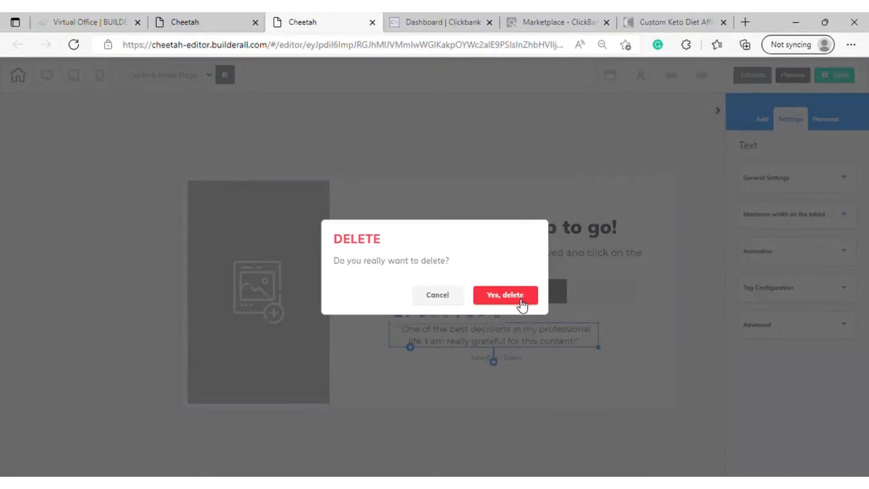
click(521, 306)
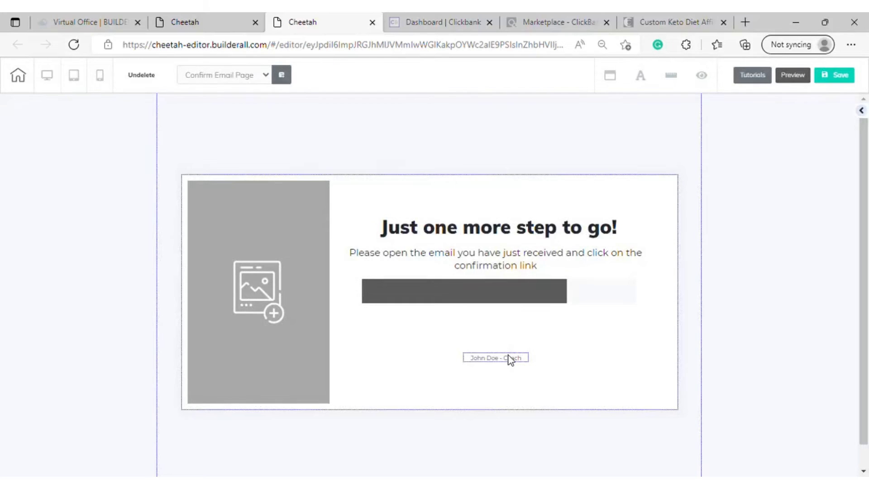
click(510, 359)
click(573, 343)
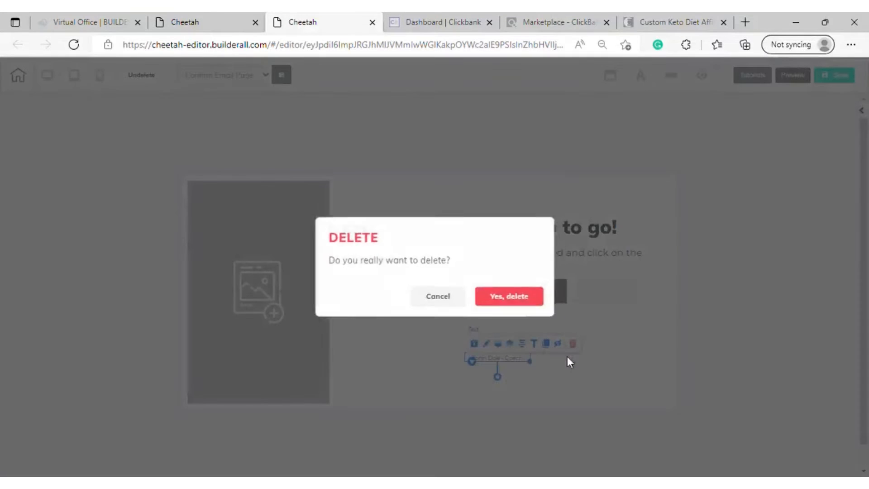
click(503, 291)
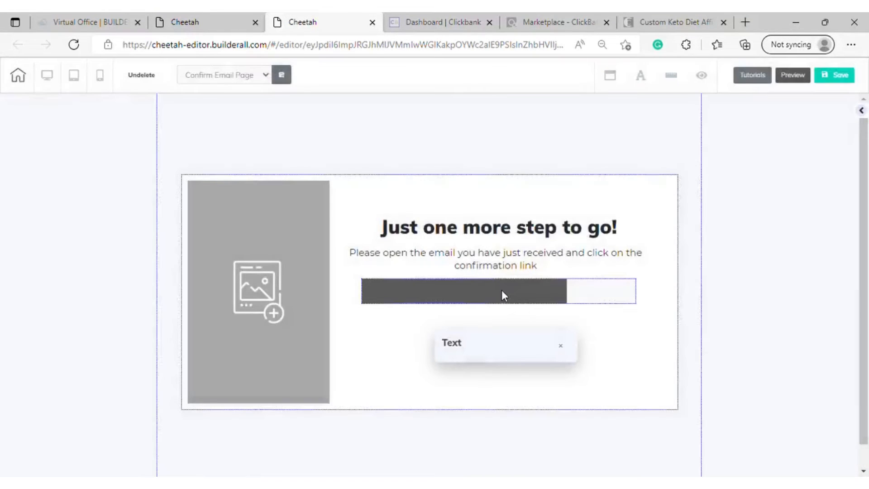
Shift the progress bar and the confirmation instruction text slightly down and right, leaving more space beneath the heading
click(517, 316)
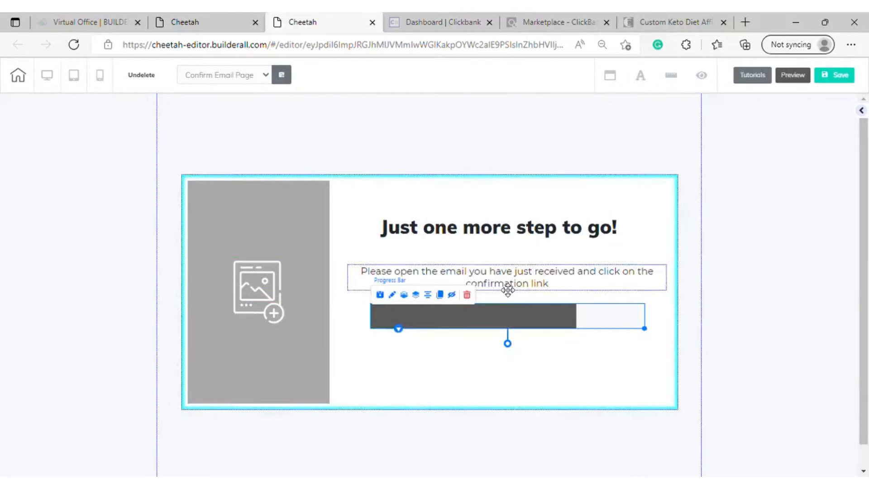
drag(507, 290, 510, 282)
Replace the grey placeholder image on the Confirm Email Page with the "arrow-right 2" picture from the user files
click(305, 243)
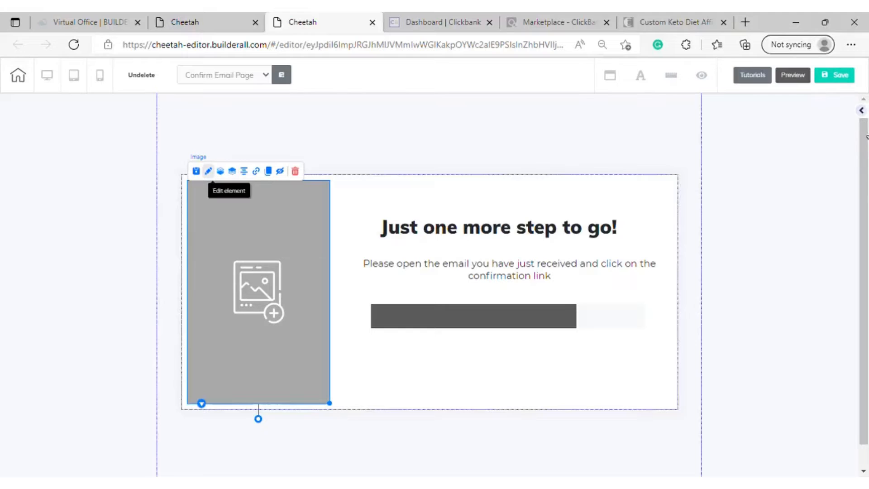
click(862, 112)
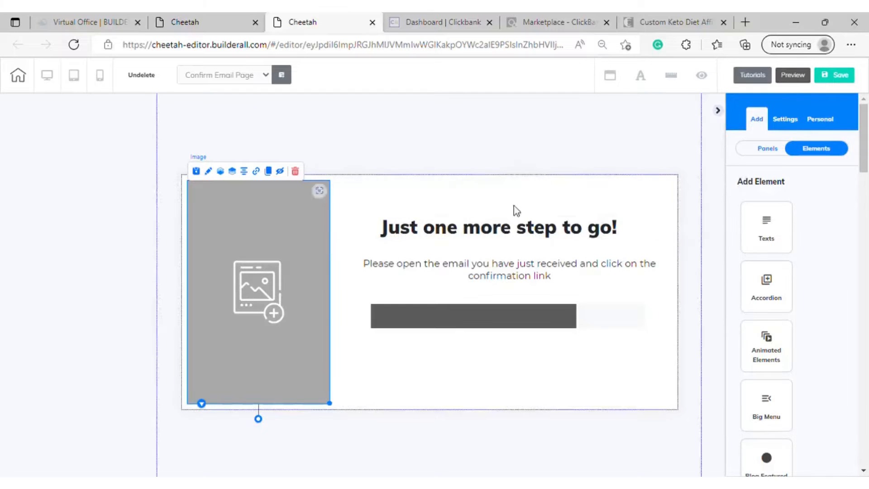
click(776, 151)
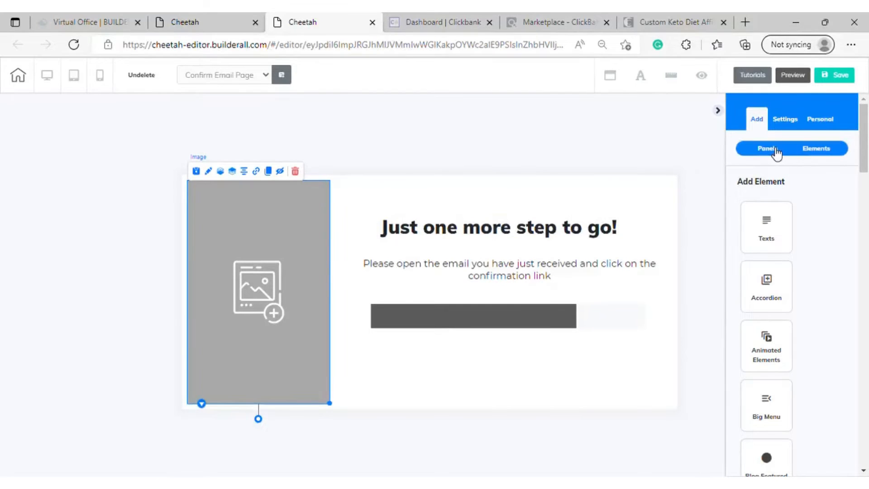
click(281, 224)
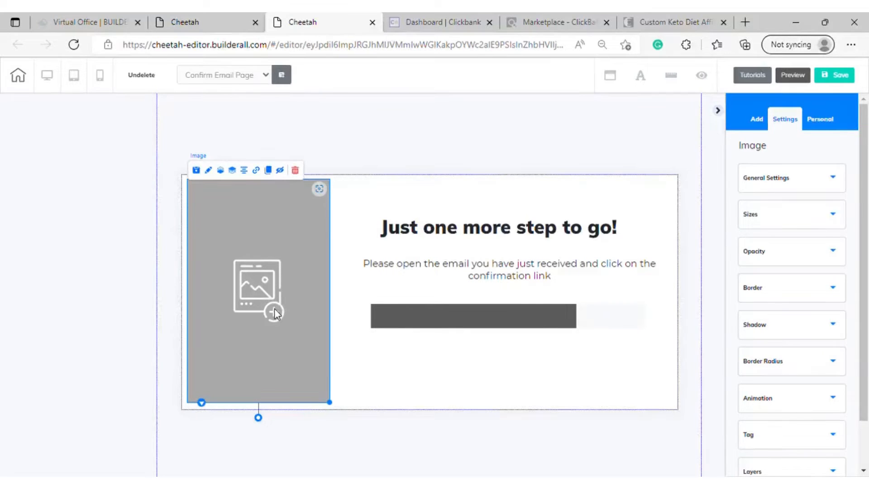
click(832, 177)
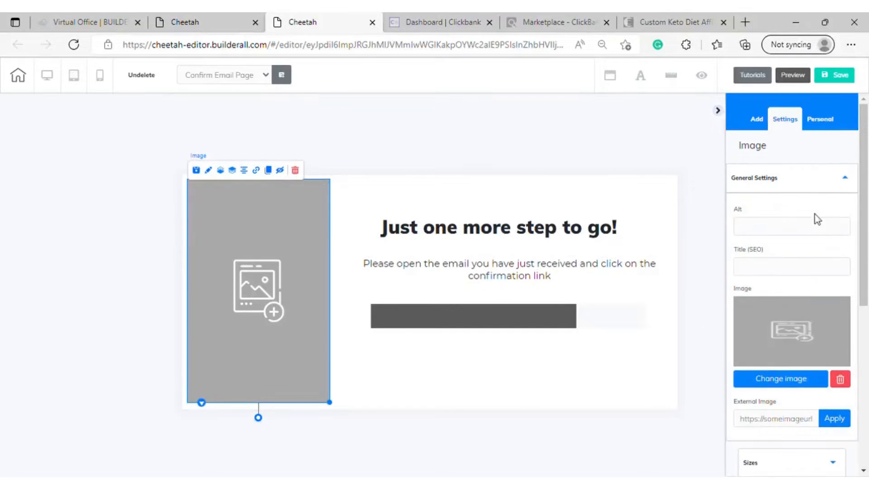
click(788, 382)
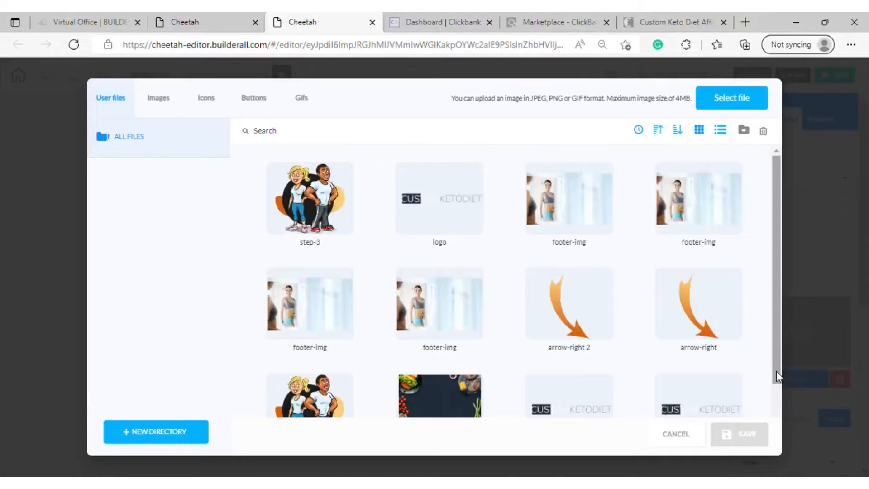
click(583, 286)
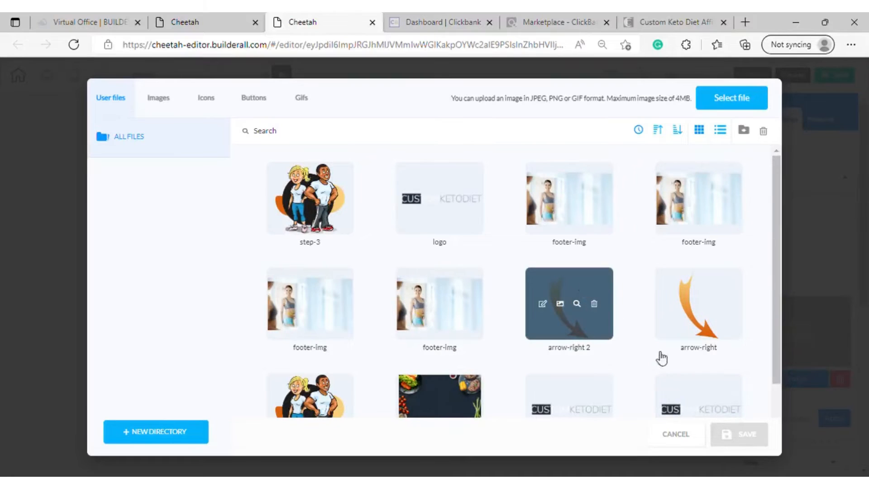
click(744, 435)
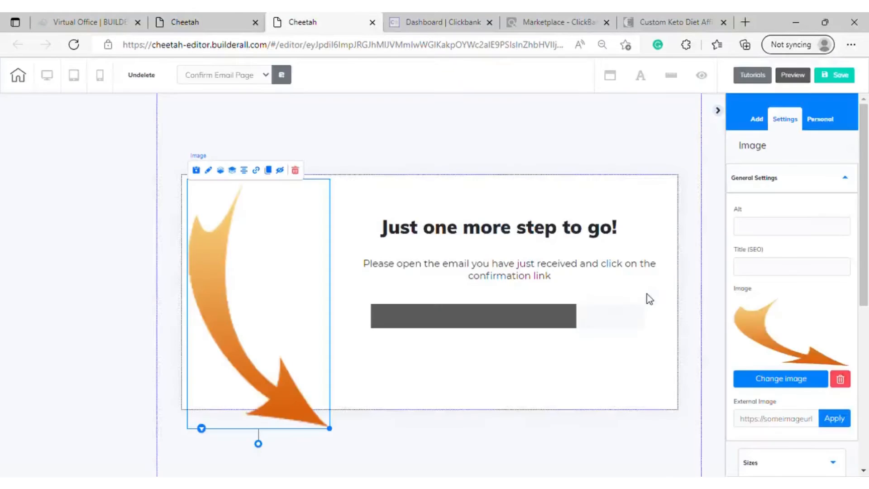
Move the arrow image up, shrink it, and rotate it counter-clockwise so it points toward the confirmation instruction text
drag(283, 302, 284, 286)
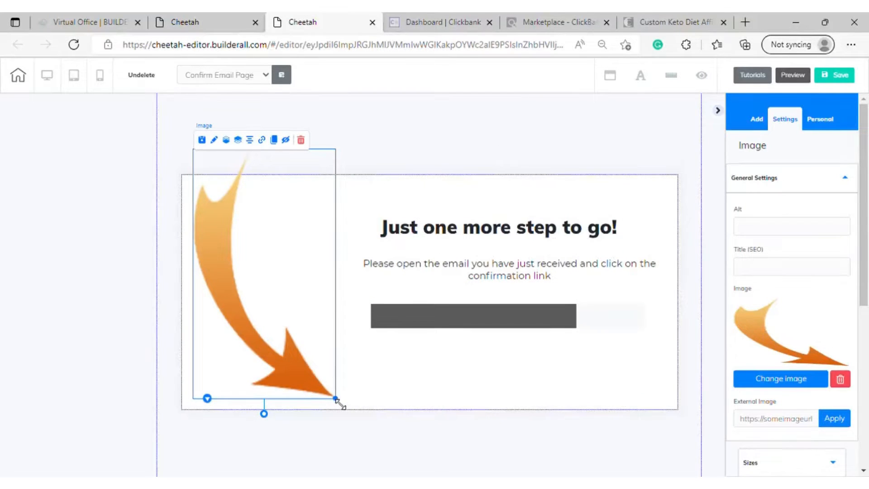
drag(336, 398, 299, 220)
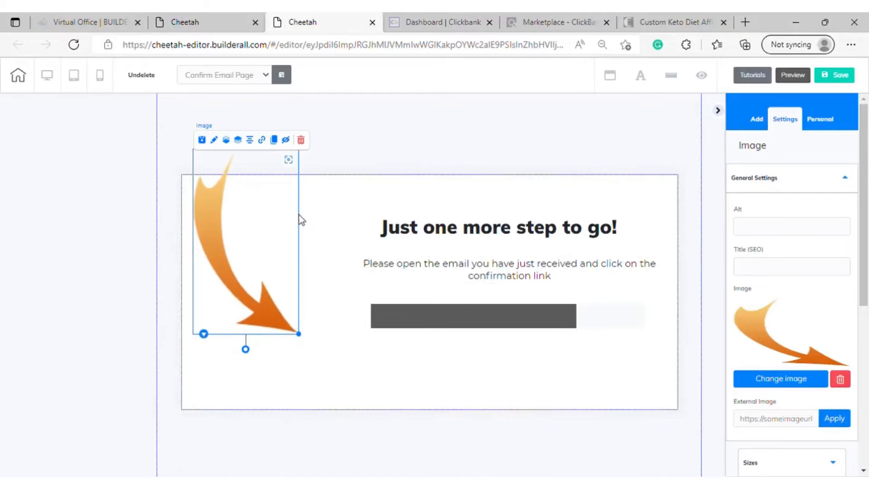
drag(246, 351, 317, 356)
click(501, 363)
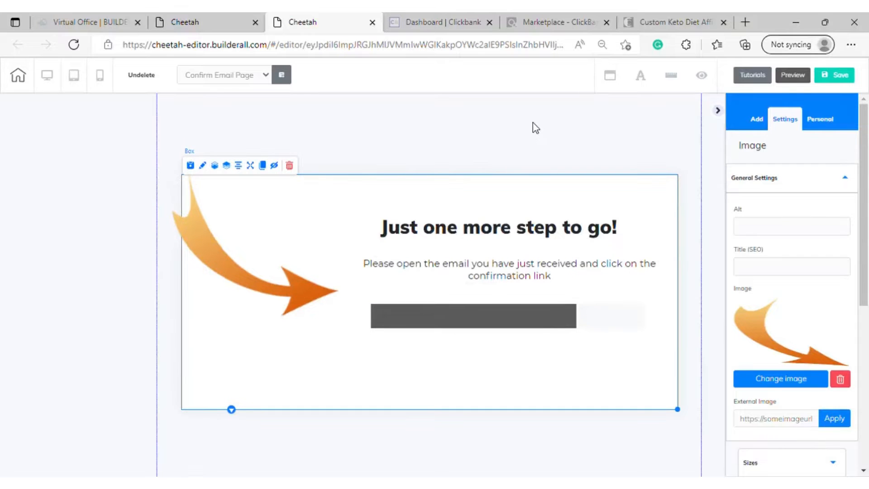
Save the Confirm Email Page and try to publish the site, then check the page's tablet and mobile layouts
click(837, 76)
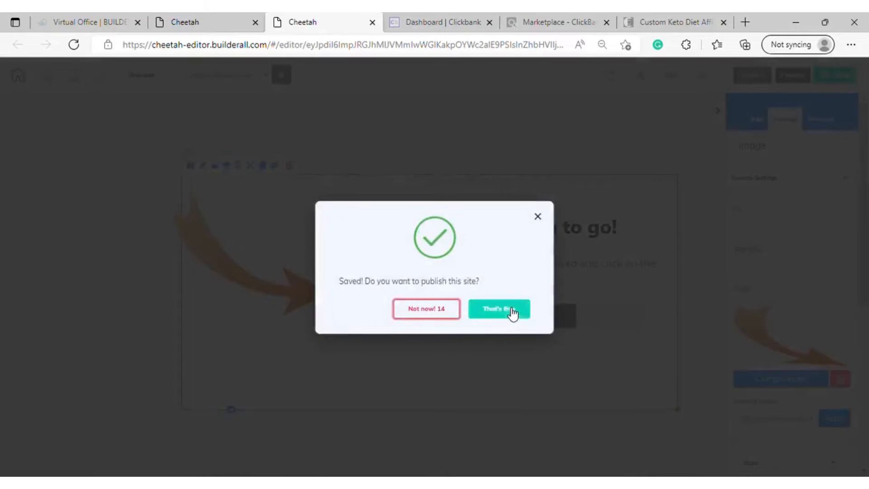
click(513, 312)
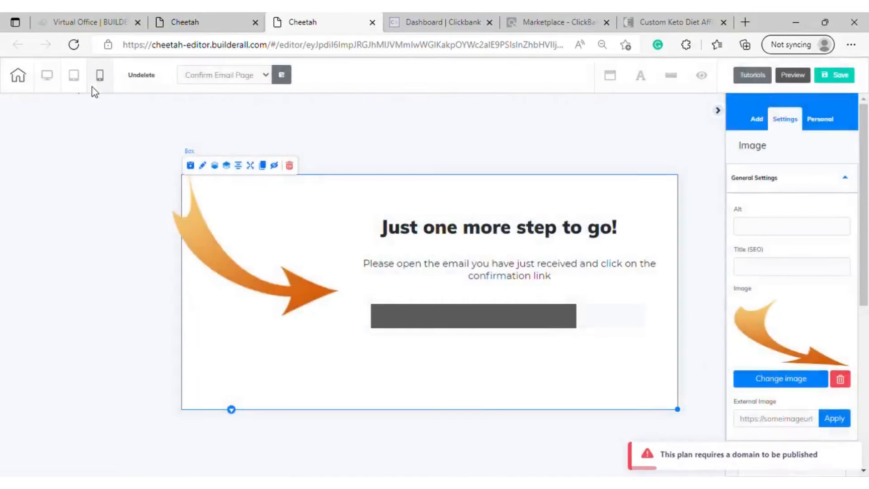
click(74, 77)
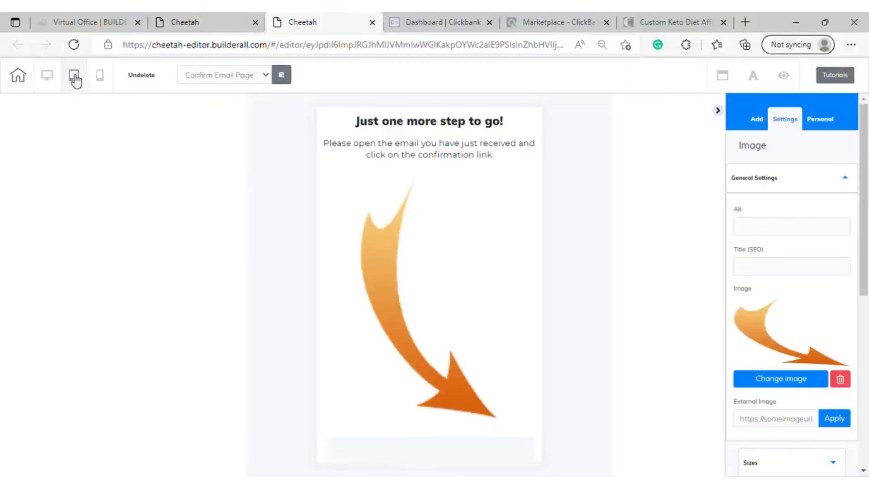
click(101, 85)
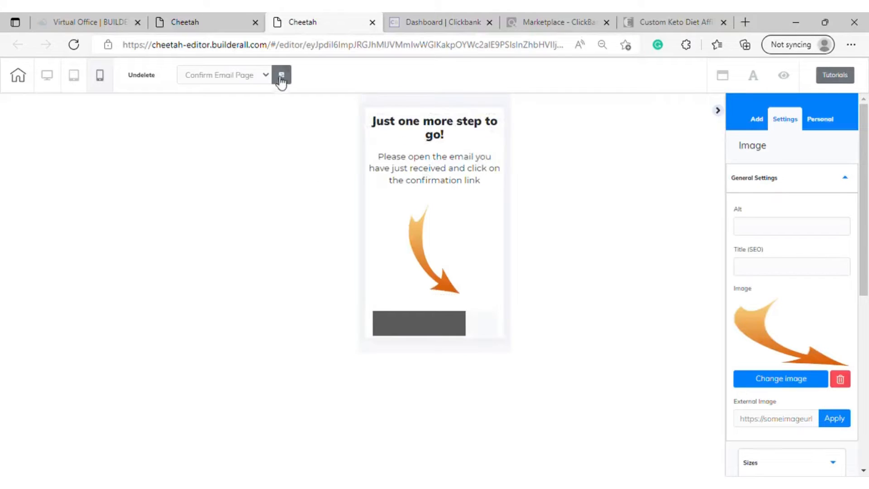
Switch the editor from the Confirm Email Page to the Thank You Page, saving the changes on leaving
click(265, 72)
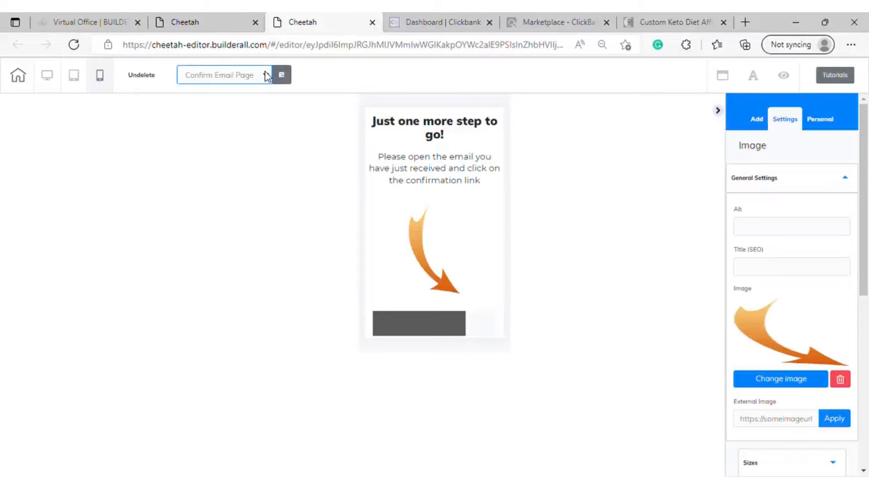
click(232, 116)
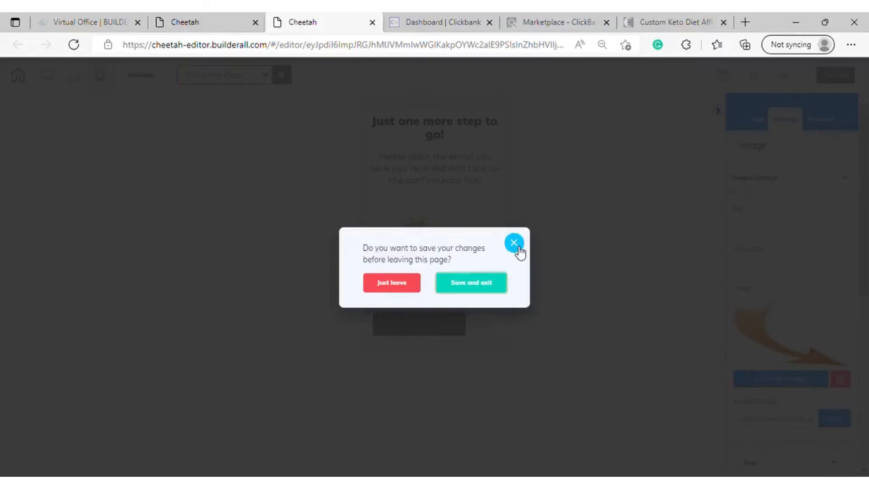
click(484, 286)
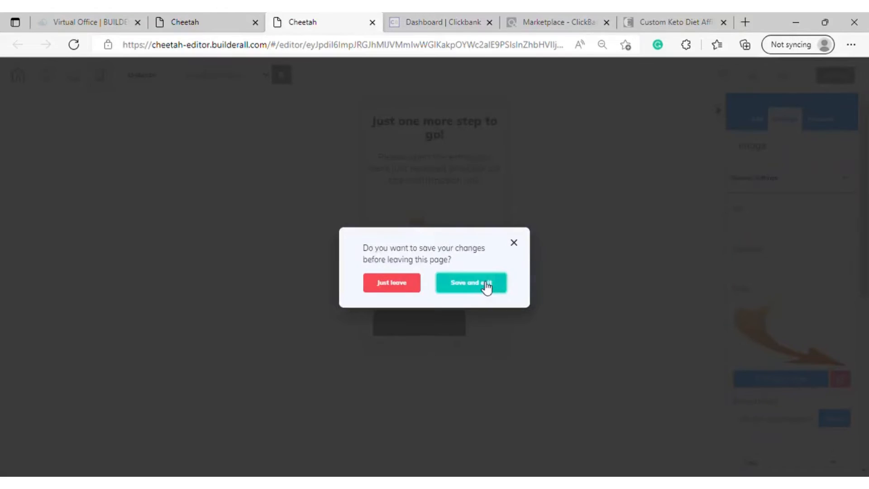
click(486, 286)
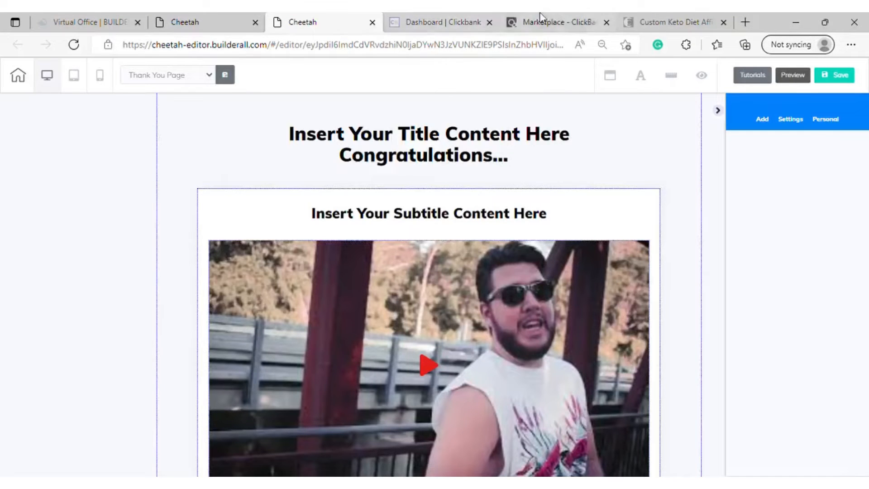
Look over the Thank You Page template and delete its YouTube video
scroll(548, 306, down, 3)
scroll(548, 295, up, 3)
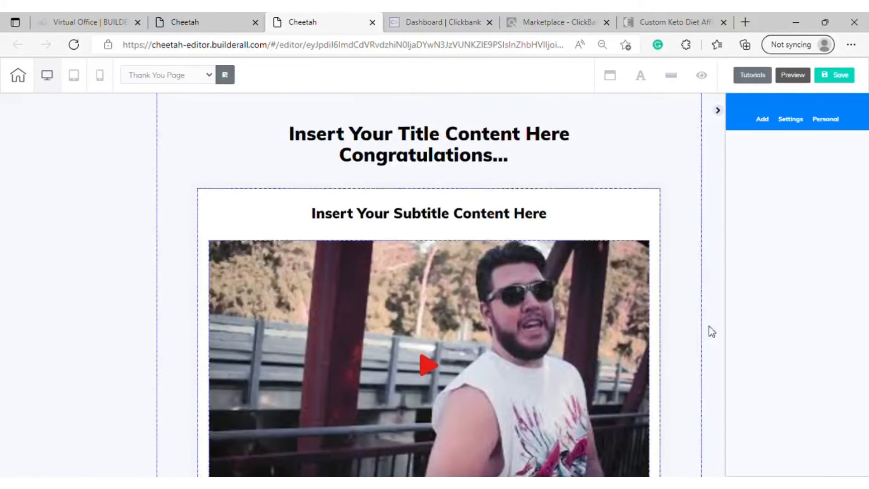
scroll(701, 303, down, 1)
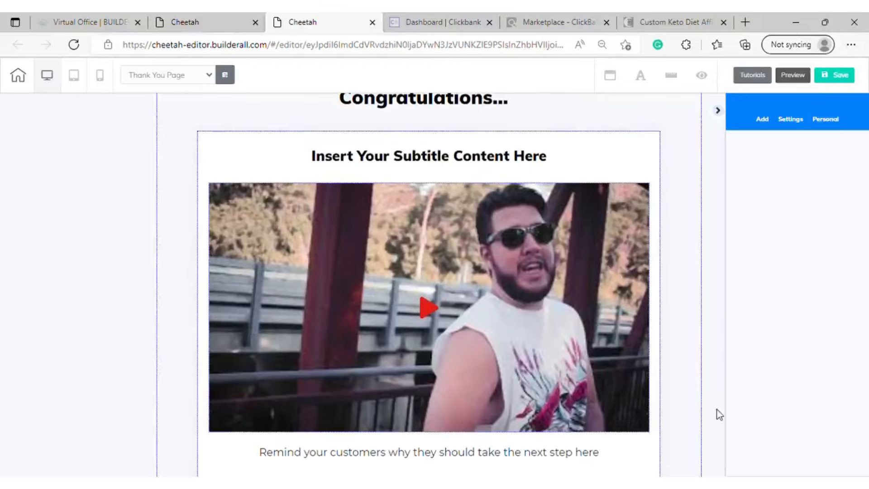
scroll(545, 287, down, 2)
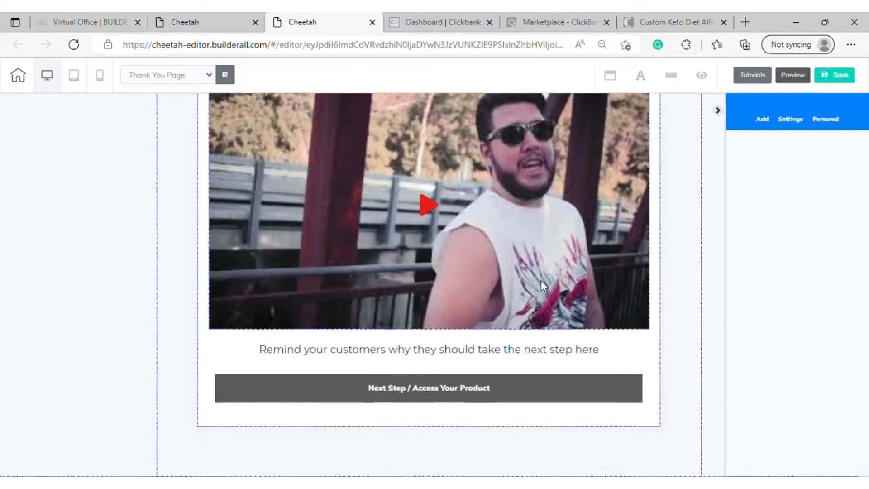
scroll(479, 304, up, 3)
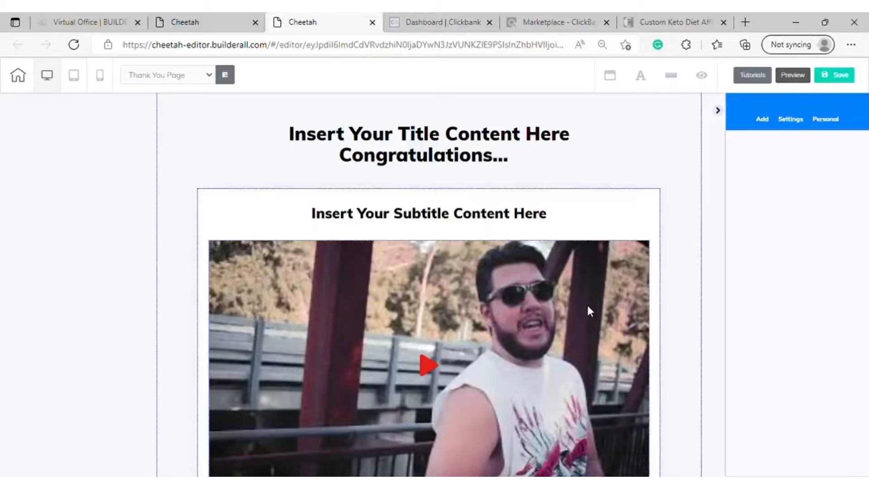
scroll(587, 311, down, 3)
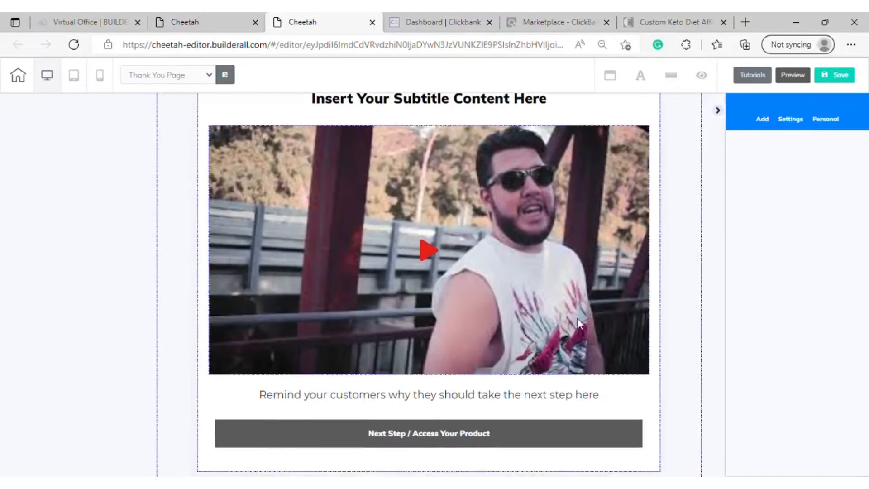
click(577, 317)
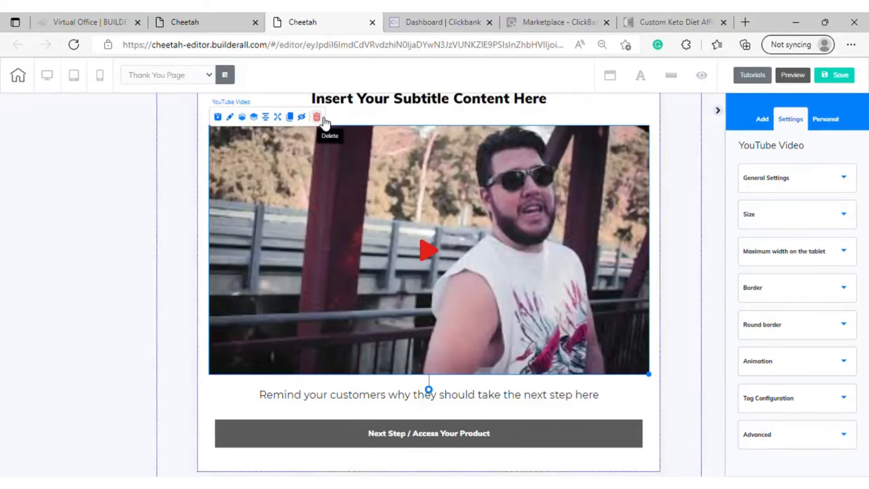
key(Delete)
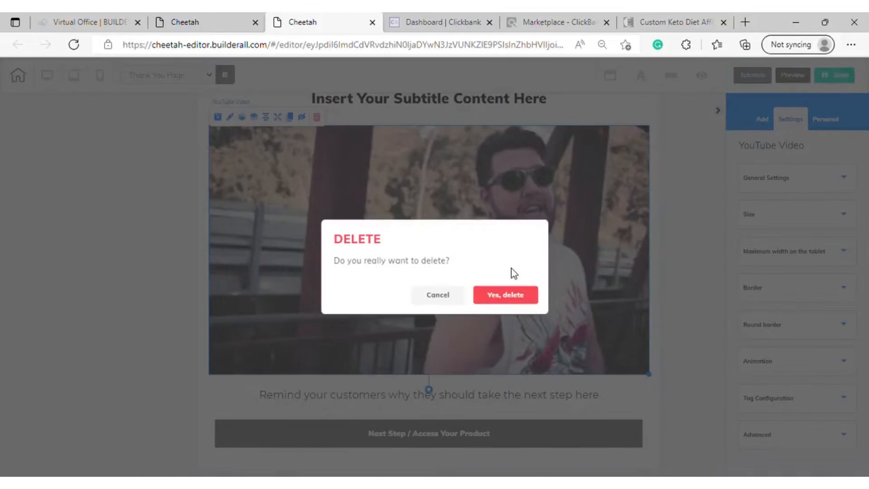
click(503, 296)
Delete the "Insert Your Subtitle Content Here" text from the Thank You Page's content box
scroll(501, 301, up, 3)
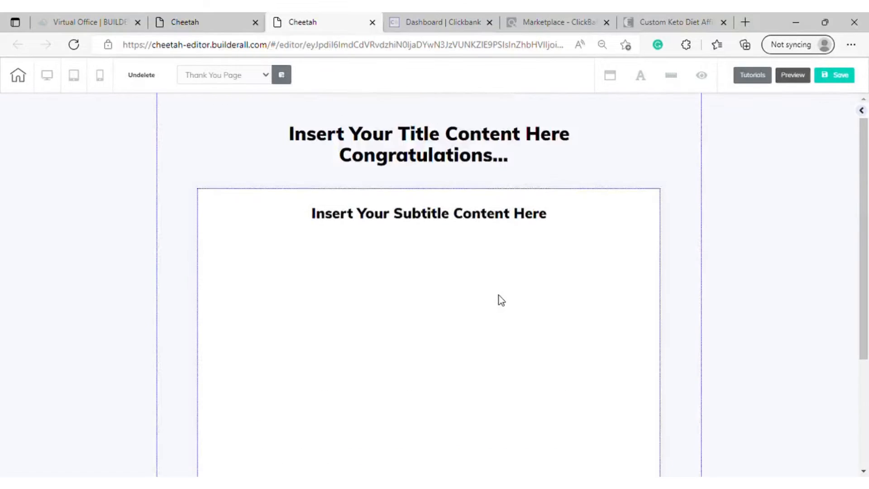
click(511, 293)
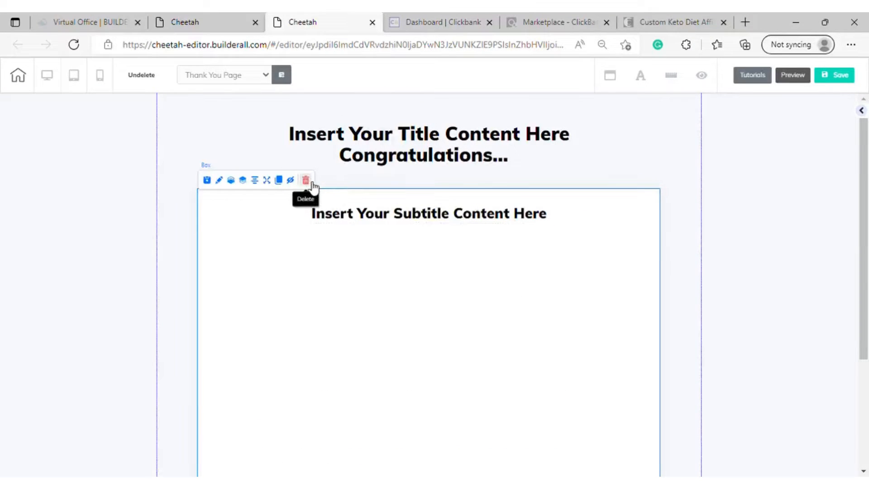
scroll(393, 294, down, 3)
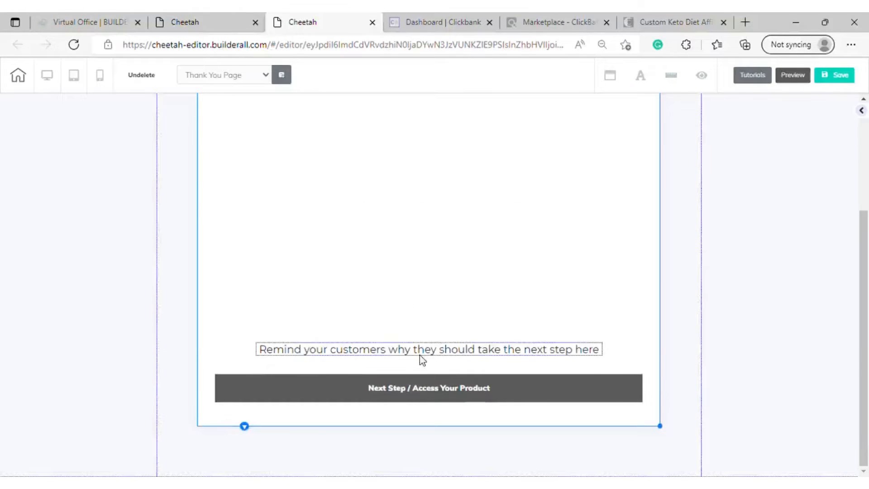
scroll(425, 284, up, 5)
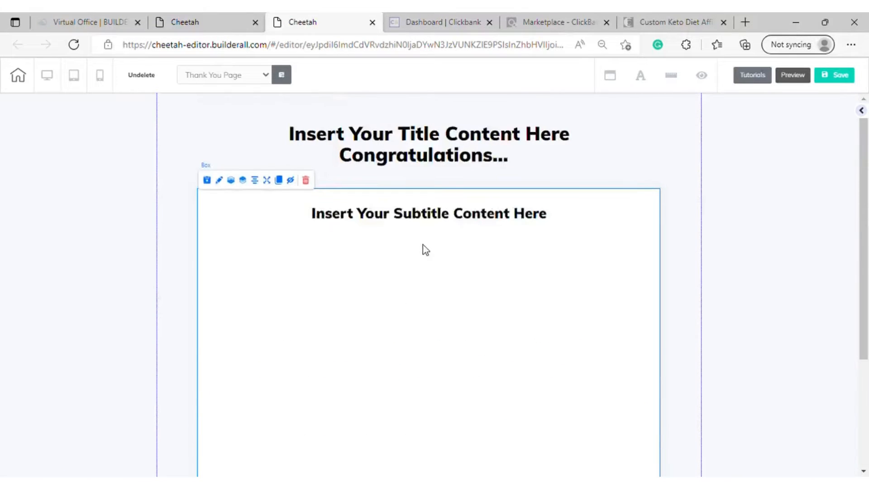
drag(431, 208, 442, 322)
scroll(443, 243, down, 4)
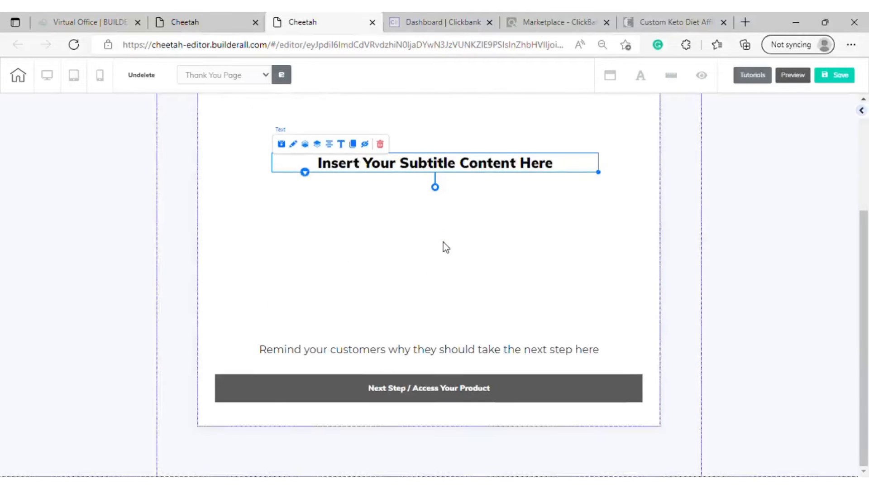
scroll(446, 246, up, 4)
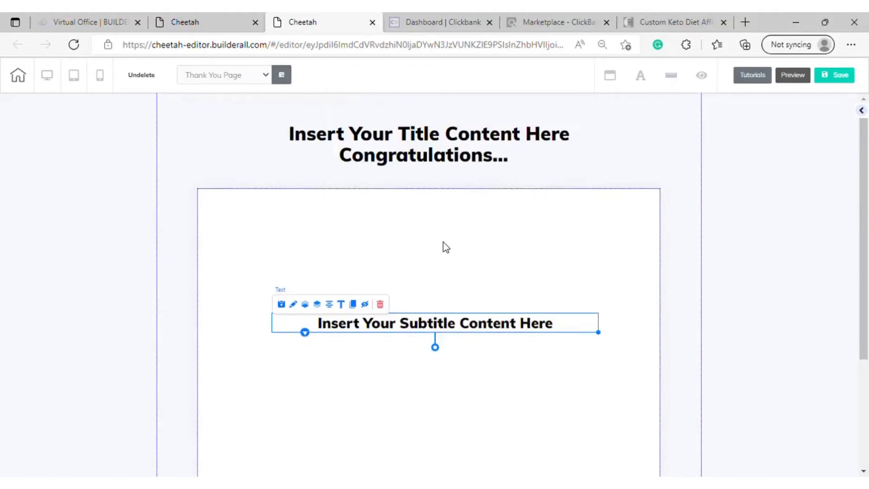
click(382, 305)
click(518, 294)
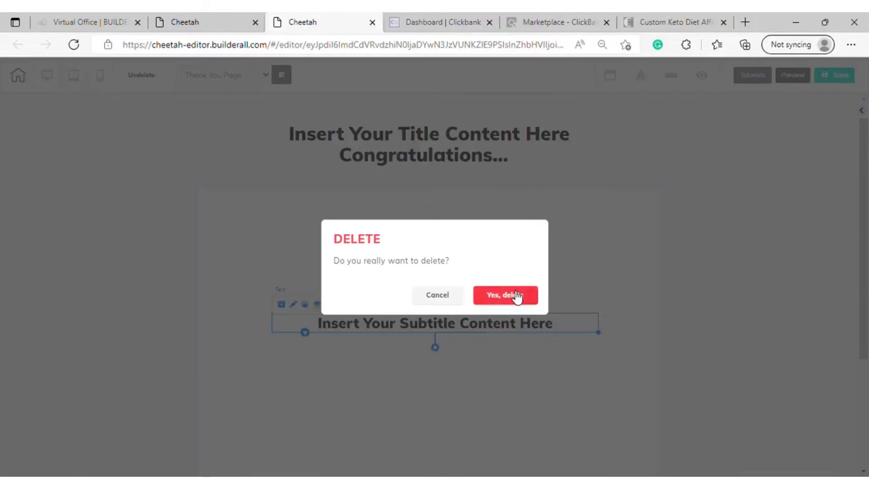
Delete the "Remind your customers why they should take the next step here" text from the content box
scroll(516, 316, down, 3)
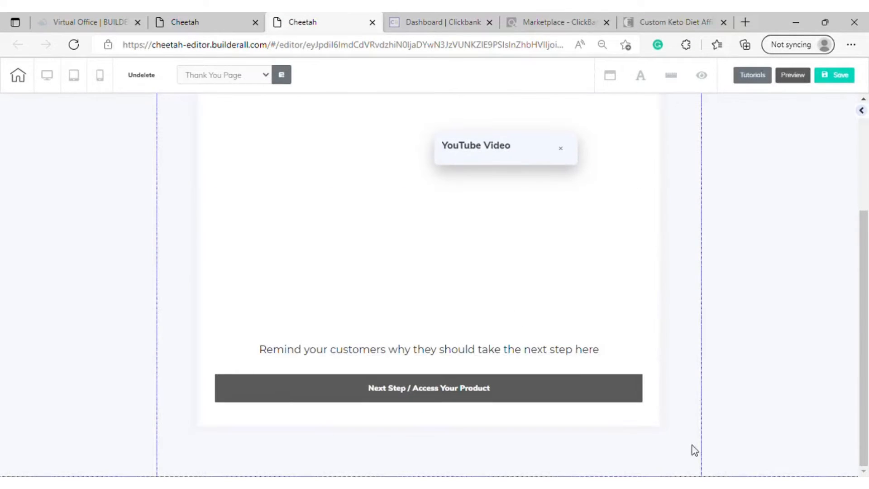
click(520, 351)
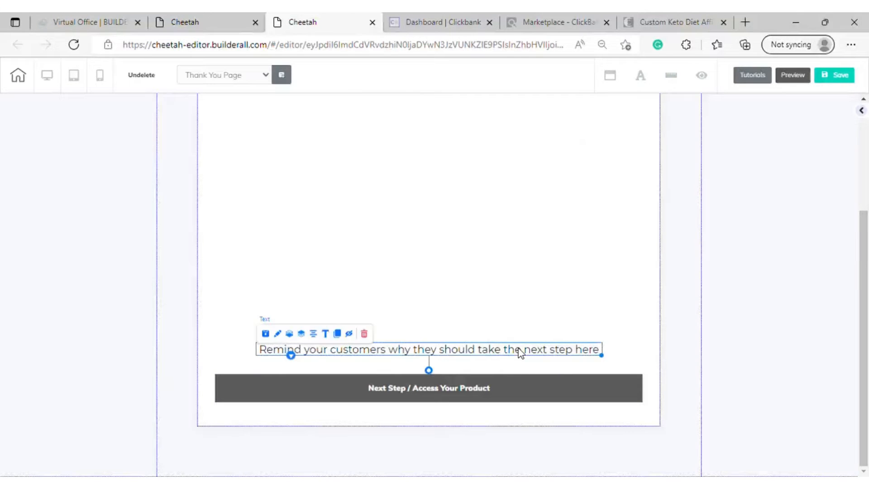
click(372, 336)
click(524, 296)
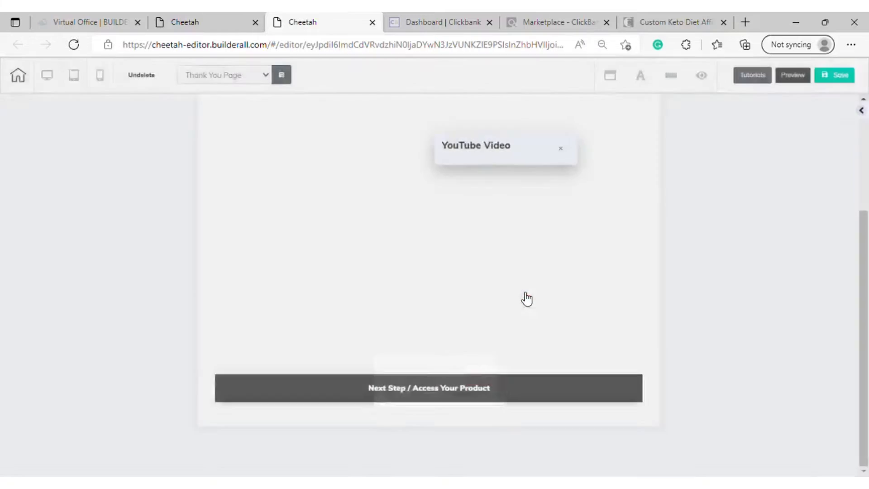
Move the "Next Step / Access Your Product" button to the upper part of the white box and shorten the box to just below it
drag(498, 378, 520, 206)
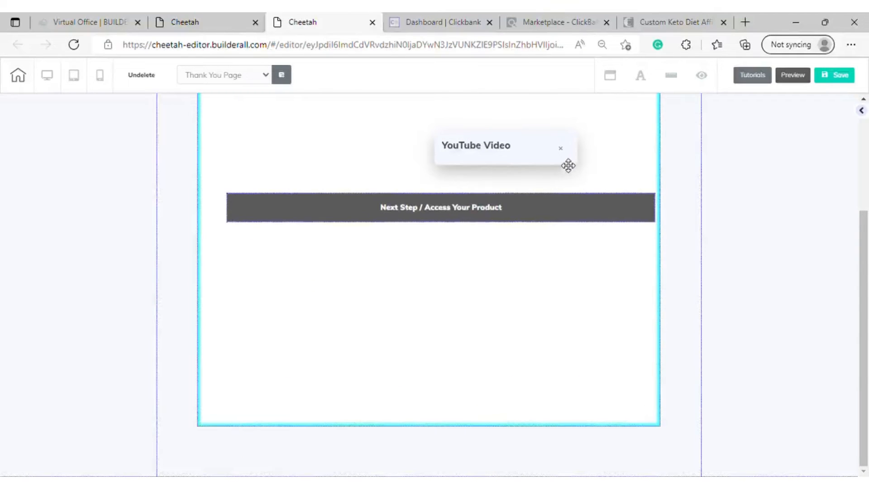
click(601, 164)
scroll(726, 249, up, 4)
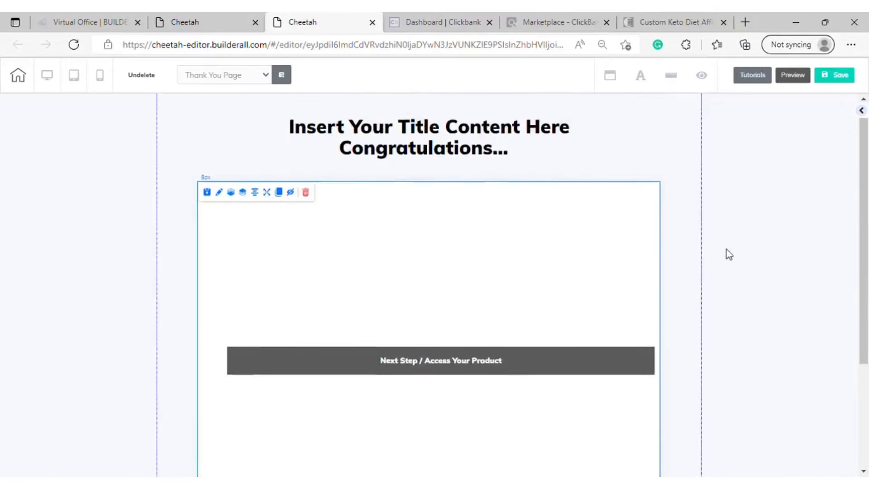
scroll(543, 316, down, 3)
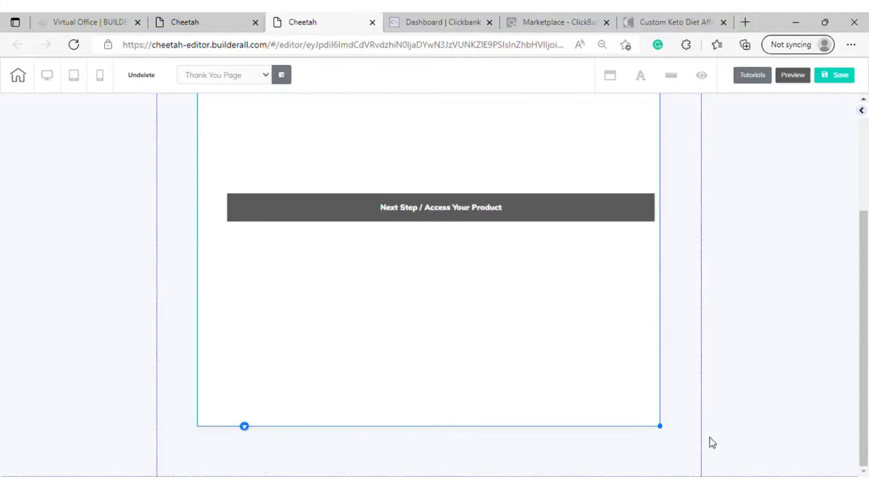
drag(659, 426, 689, 236)
scroll(605, 209, up, 3)
drag(578, 365, 580, 240)
click(670, 381)
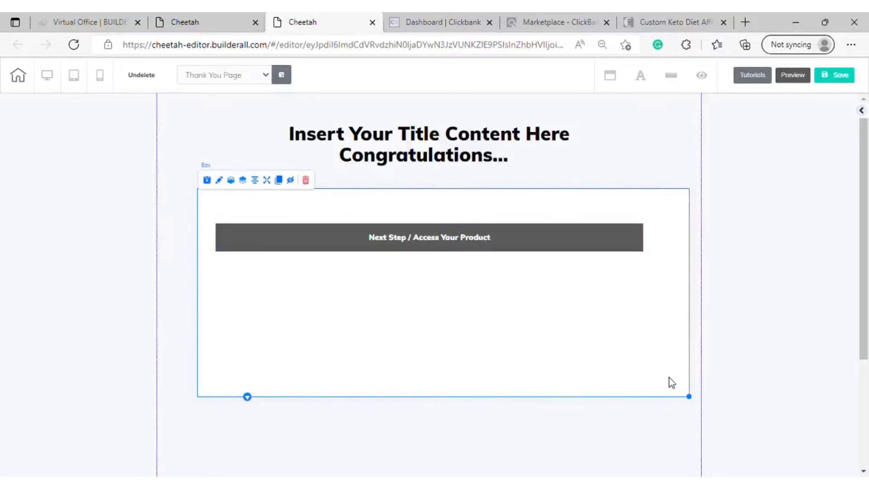
drag(689, 398, 658, 268)
Shrink the "Next Step / Access Your Product" button to about half its width and center it within the white box
click(609, 251)
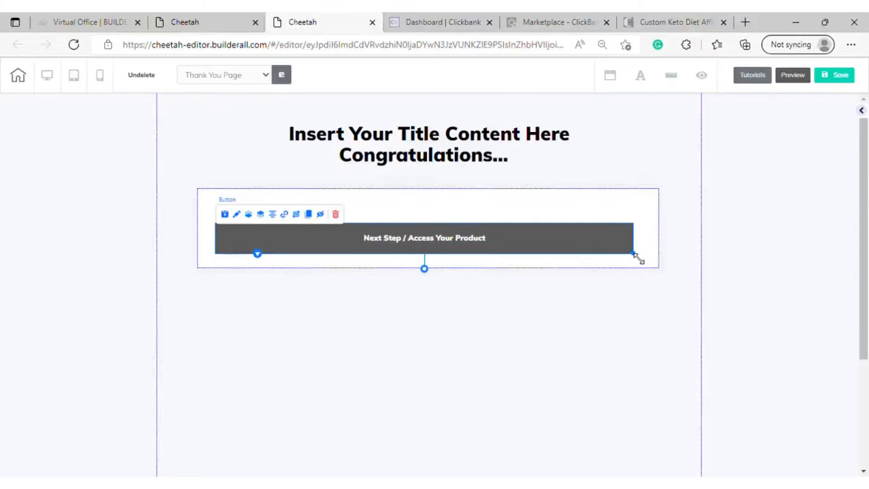
drag(637, 255, 428, 251)
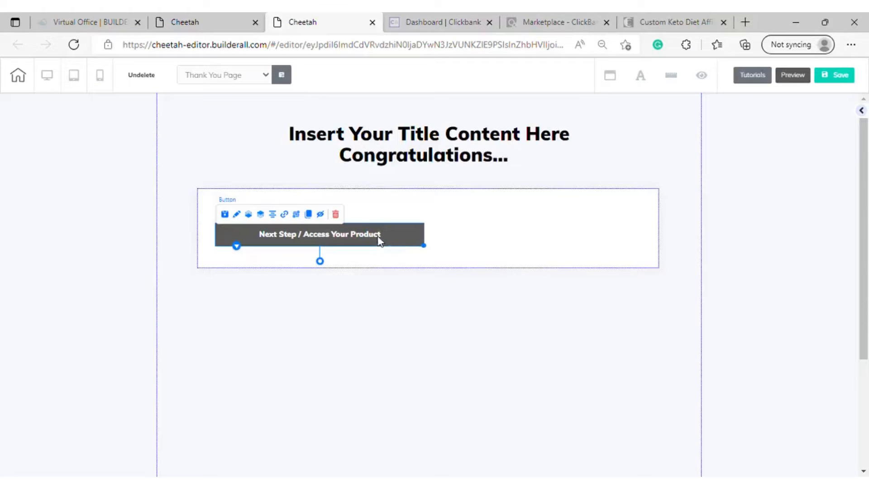
click(474, 196)
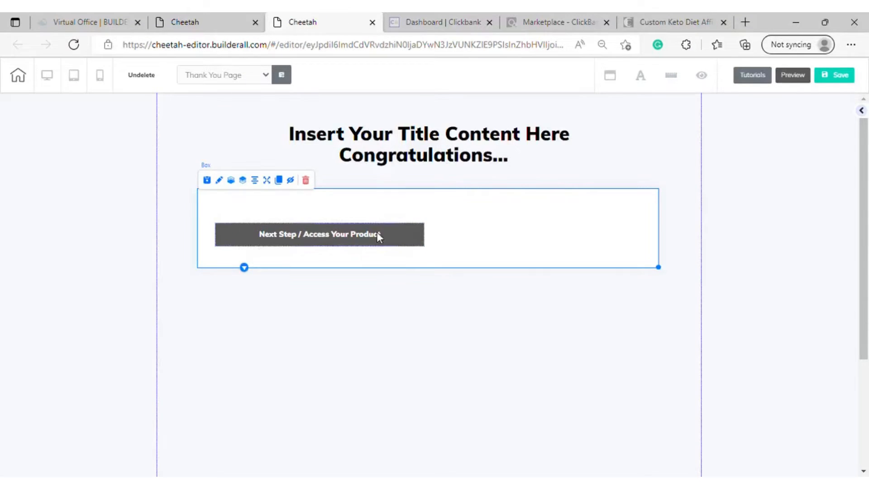
drag(377, 232, 489, 222)
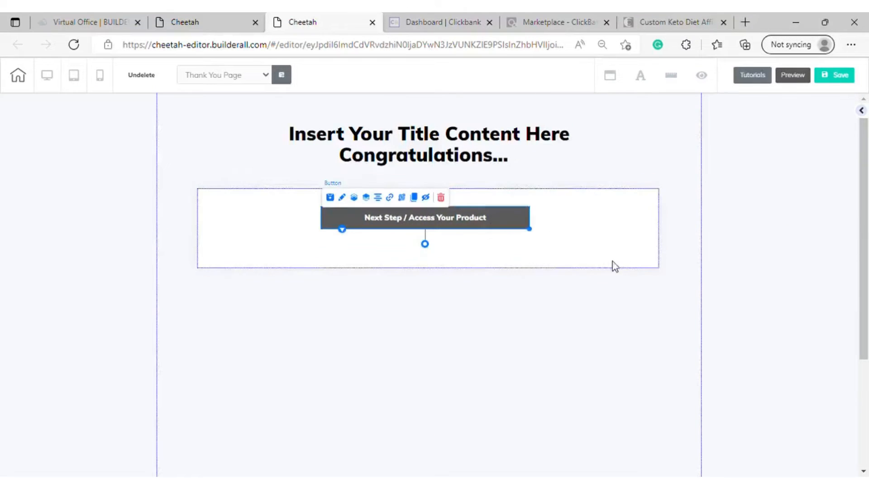
Reduce the white box's width and height, move it closer under the title, and reposition the button inside it
click(633, 248)
drag(660, 267, 541, 240)
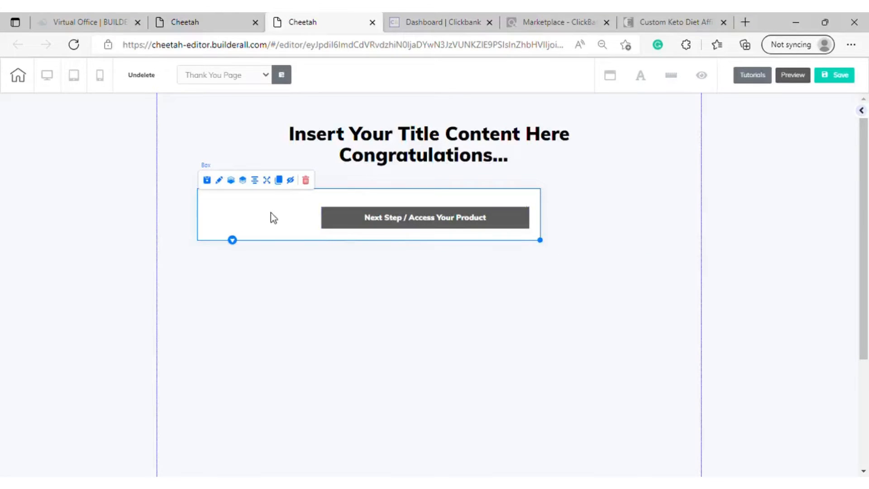
drag(271, 214, 324, 202)
drag(475, 206, 360, 200)
click(575, 220)
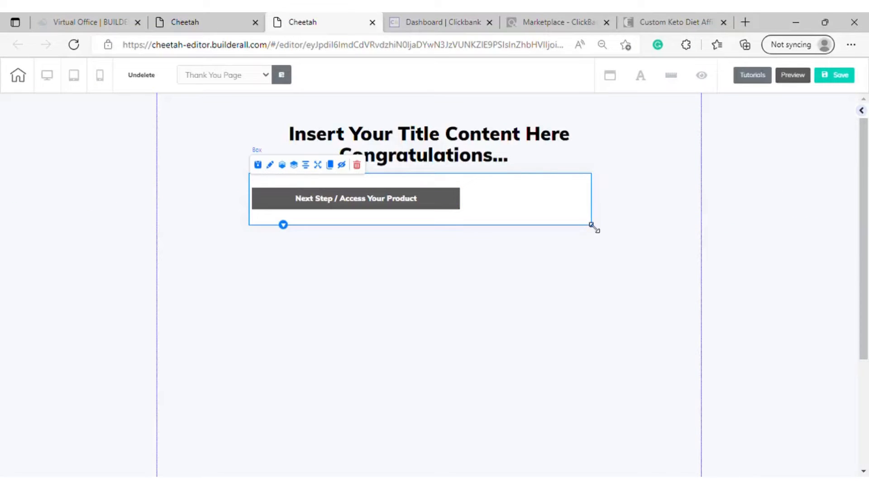
drag(591, 226, 499, 218)
drag(394, 198, 421, 198)
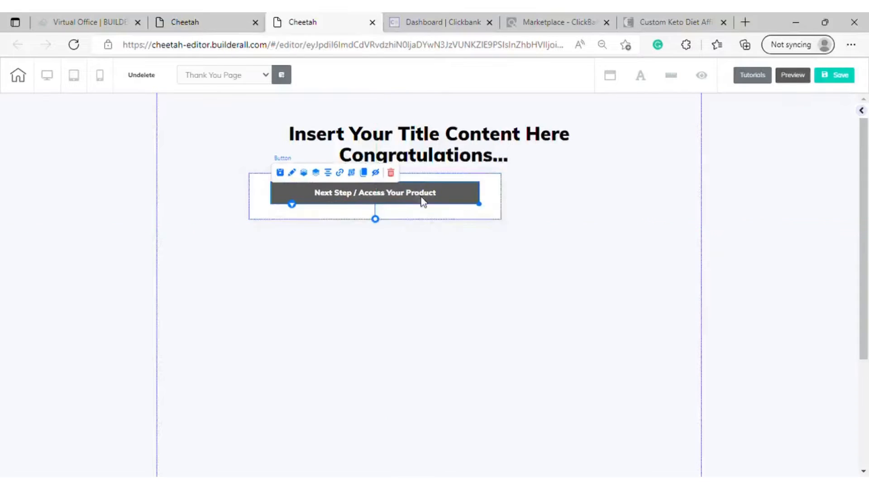
click(501, 220)
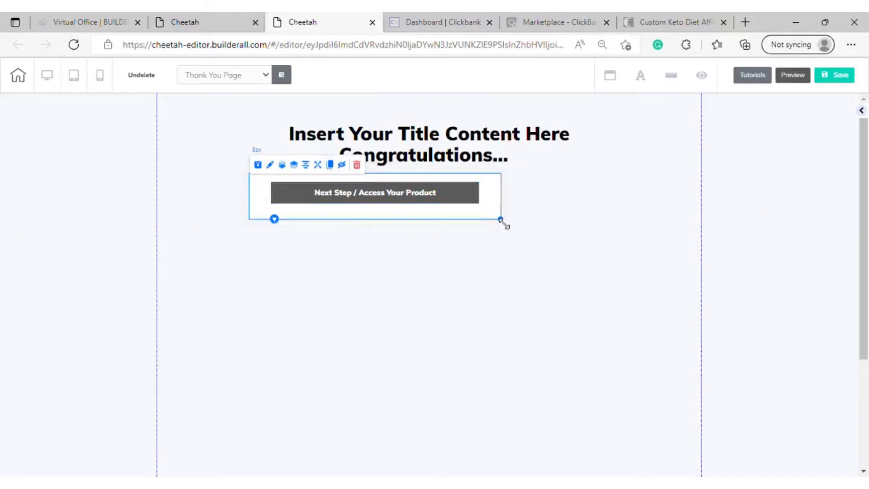
mouse_move(501, 219)
mouse_down()
mouse_move(480, 223)
mouse_move(491, 216)
mouse_up()
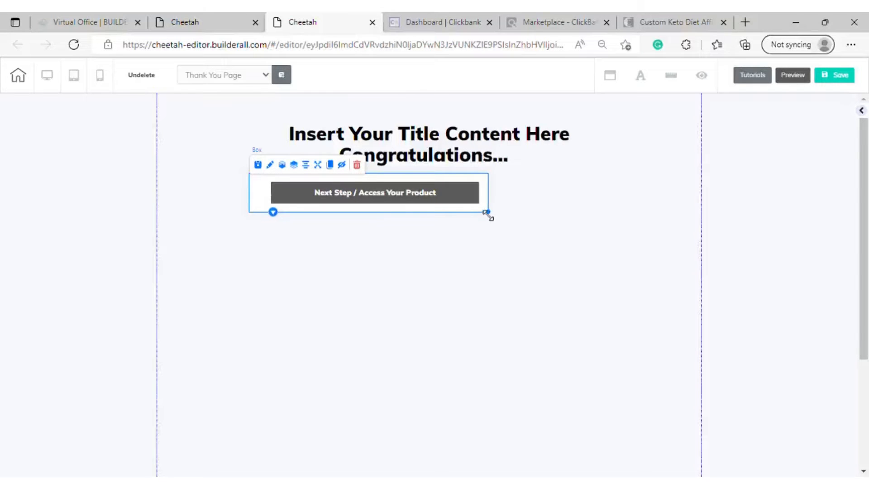
drag(442, 196, 432, 198)
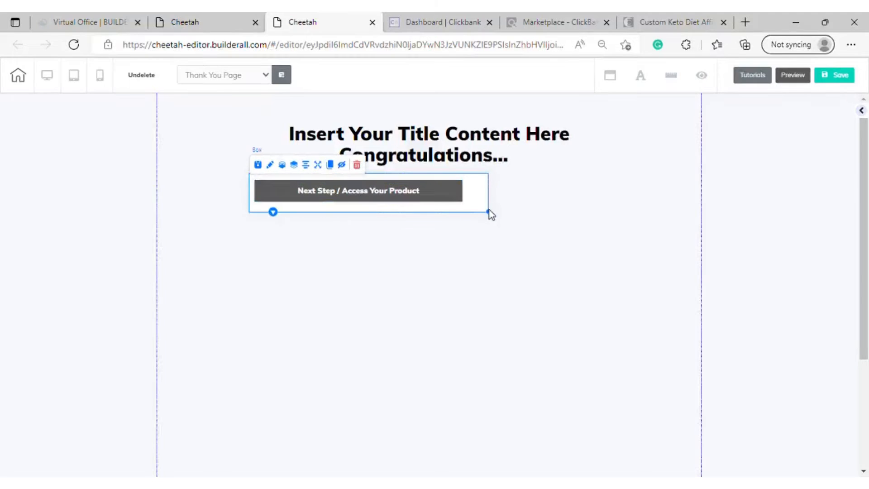
Center the button beneath the title and refit the white box around it with a narrow, even margin
drag(489, 211, 604, 232)
click(534, 246)
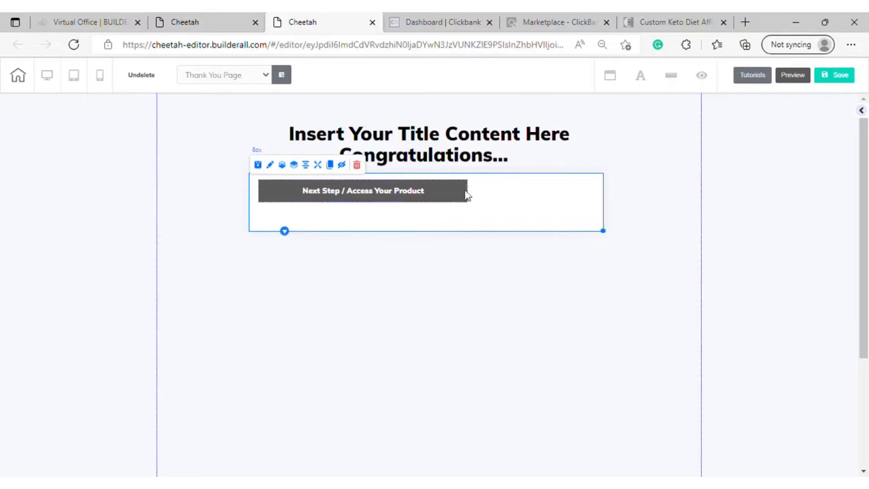
drag(465, 194, 509, 198)
drag(604, 231, 544, 219)
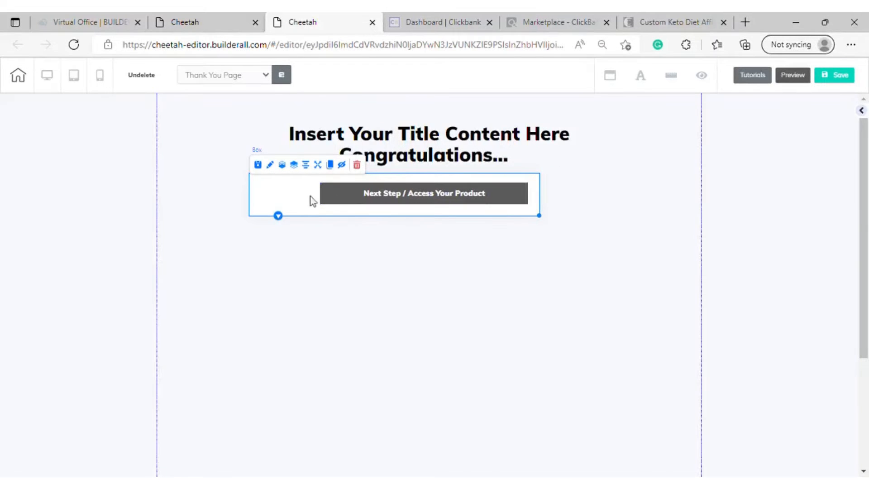
drag(310, 199, 341, 206)
drag(420, 197, 379, 197)
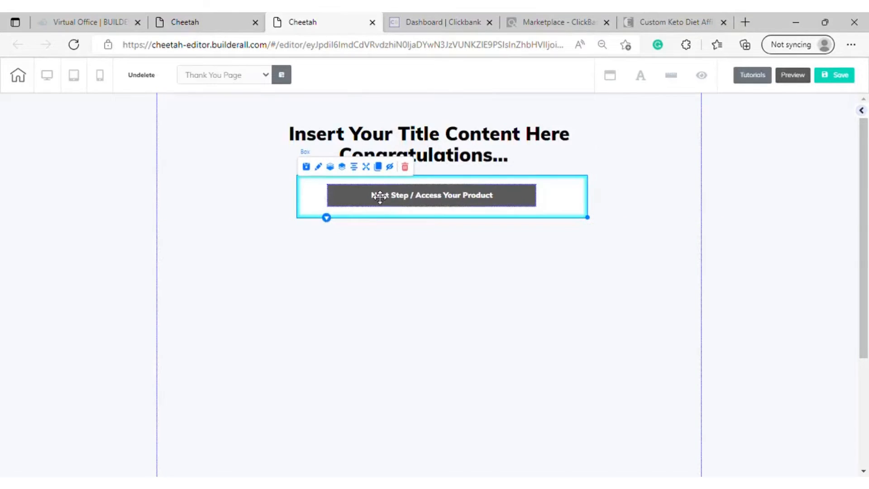
drag(561, 182, 543, 221)
click(559, 195)
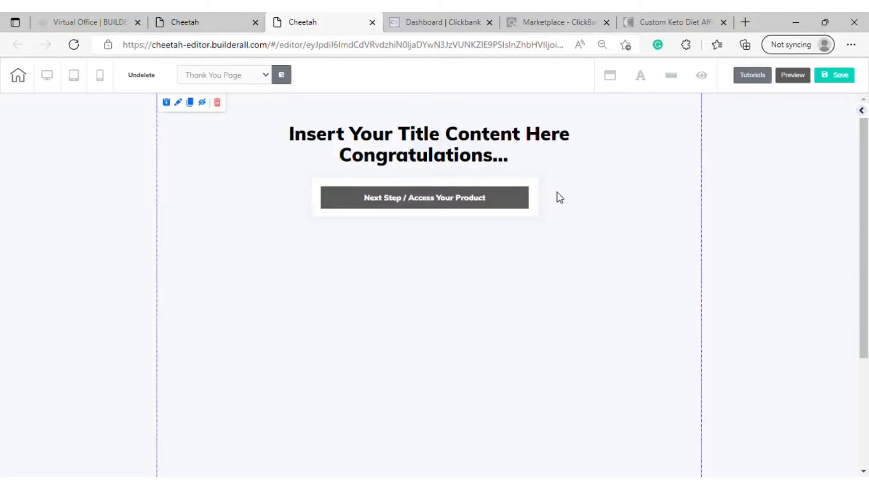
Clear the "Insert Your Title Content Here Congratulations..." text from the page's title element
click(475, 145)
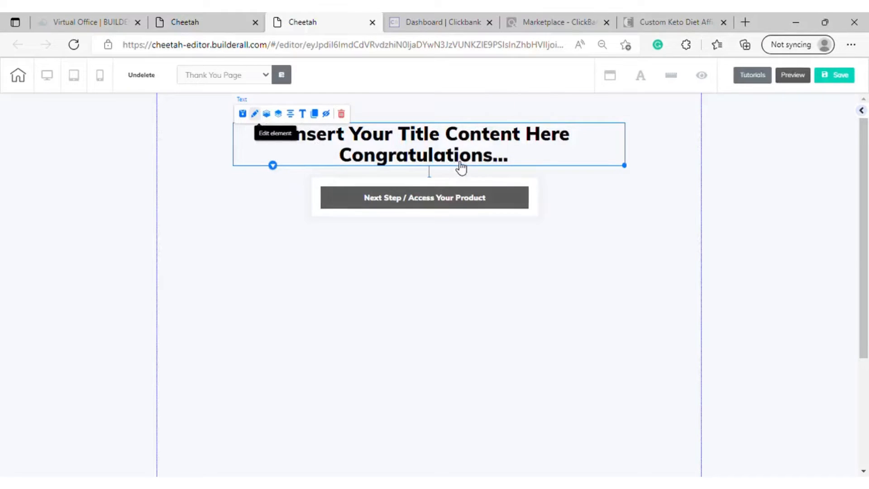
click(387, 143)
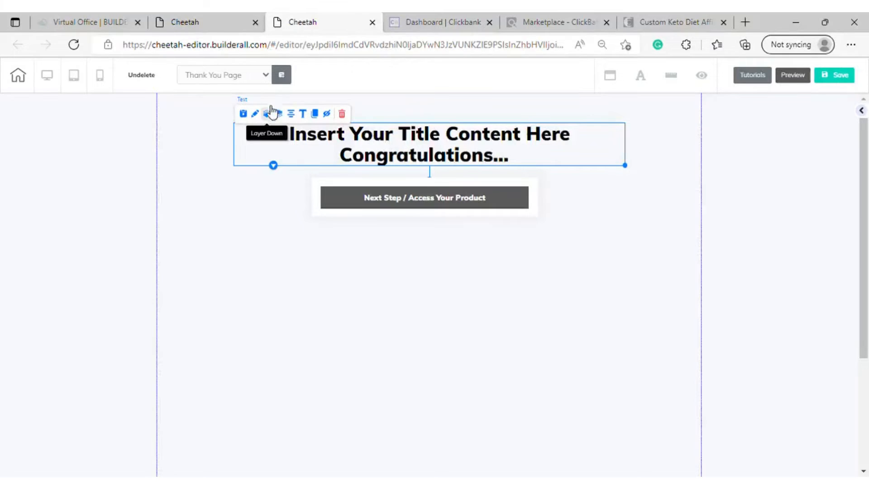
double_click(520, 145)
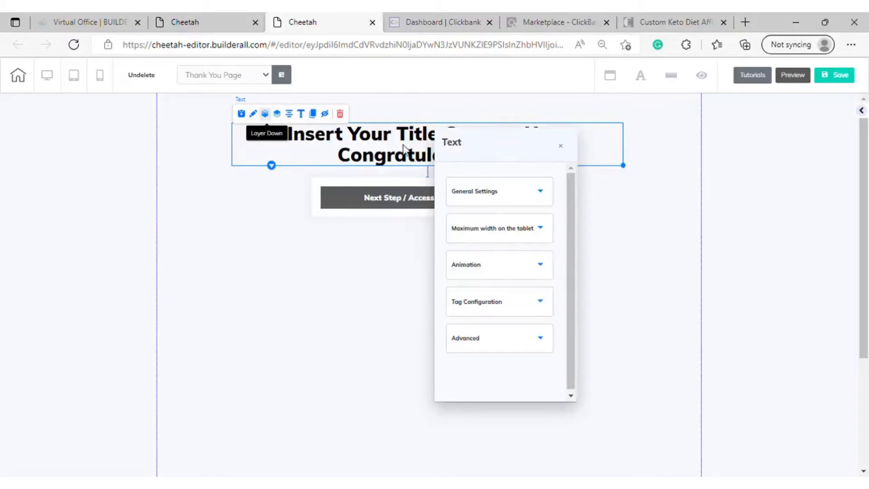
click(394, 158)
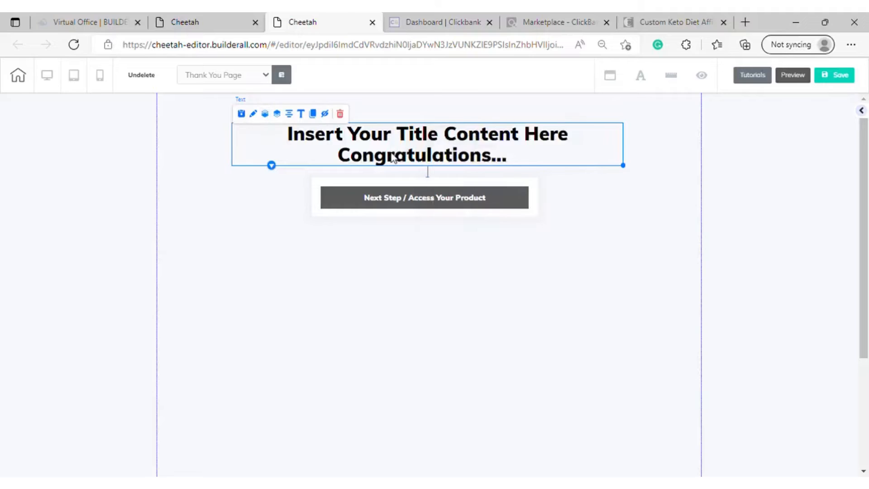
double_click(455, 154)
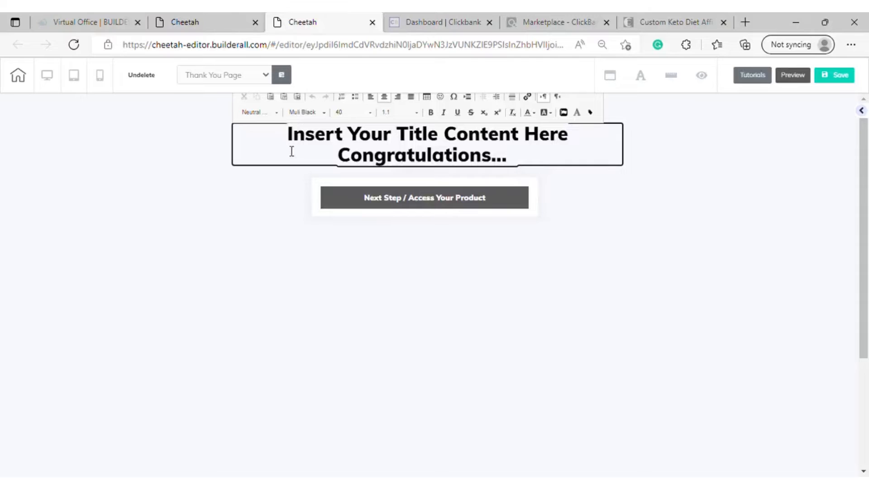
key(ctrl+a)
key(Delete)
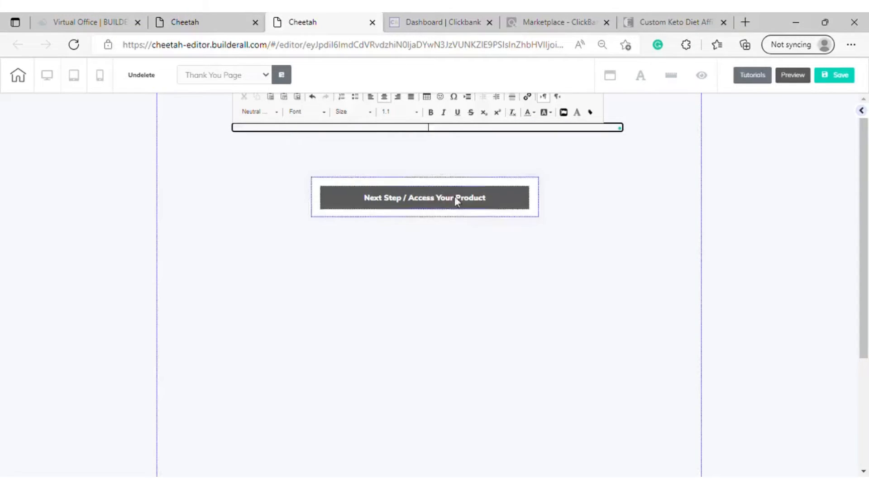
click(597, 155)
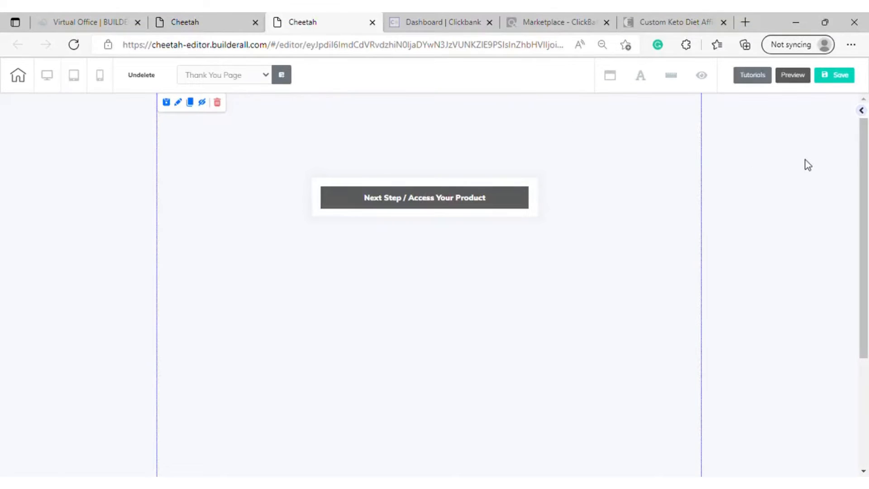
Add a Title H2 text element above the button and line it up with the white box
click(862, 111)
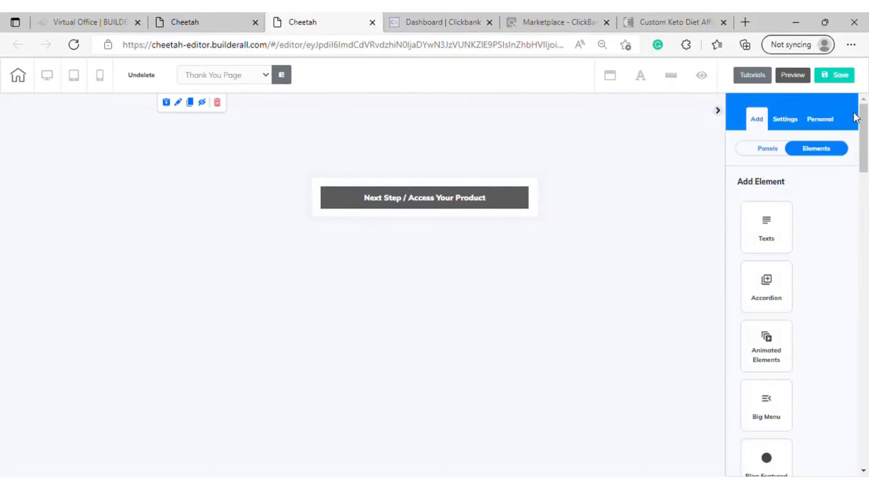
click(776, 237)
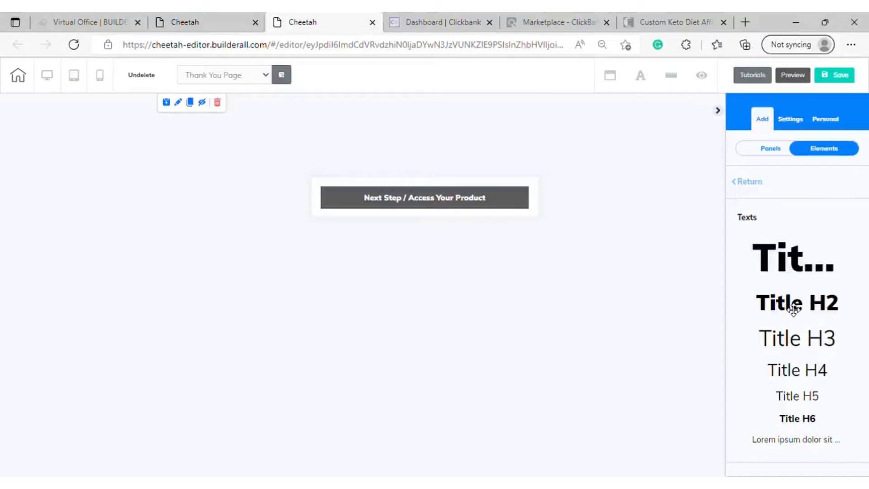
drag(791, 306, 412, 140)
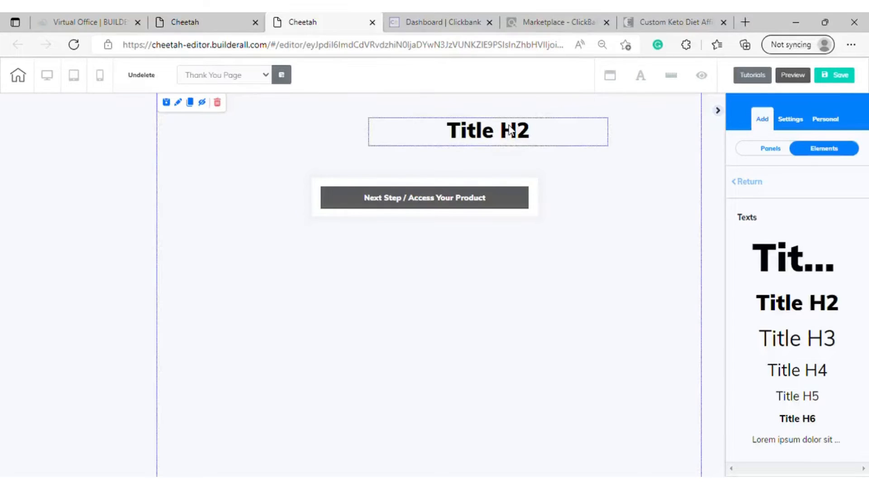
drag(499, 132, 448, 131)
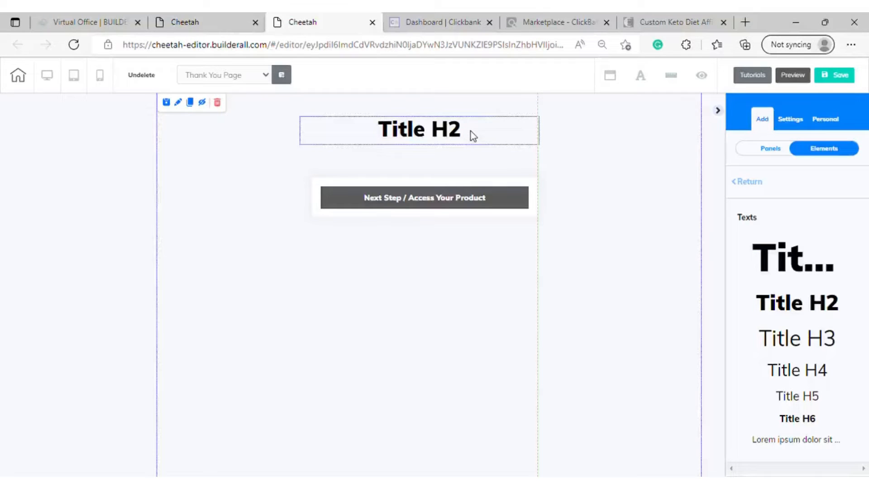
Replace the "Title H2" placeholder text with "You Have Made It, Get Your Customized Keto Diet Plan Now"
click(470, 131)
double_click(471, 132)
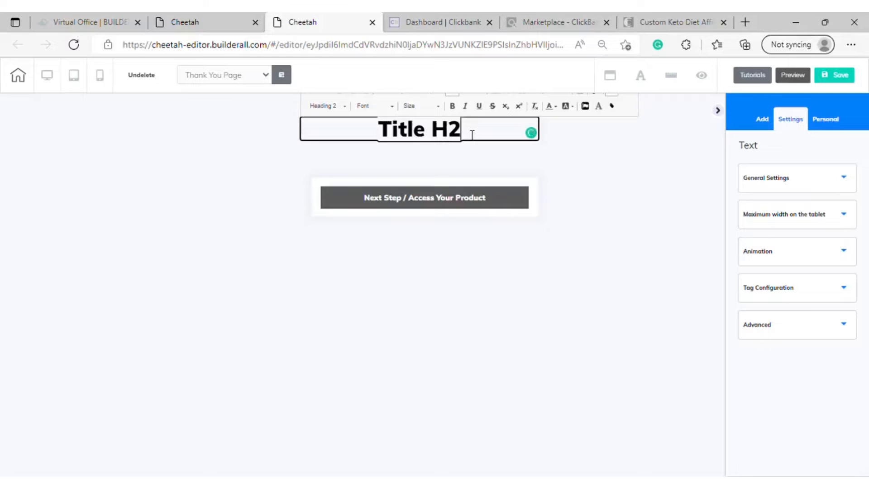
drag(472, 135, 381, 135)
key(BackSpace)
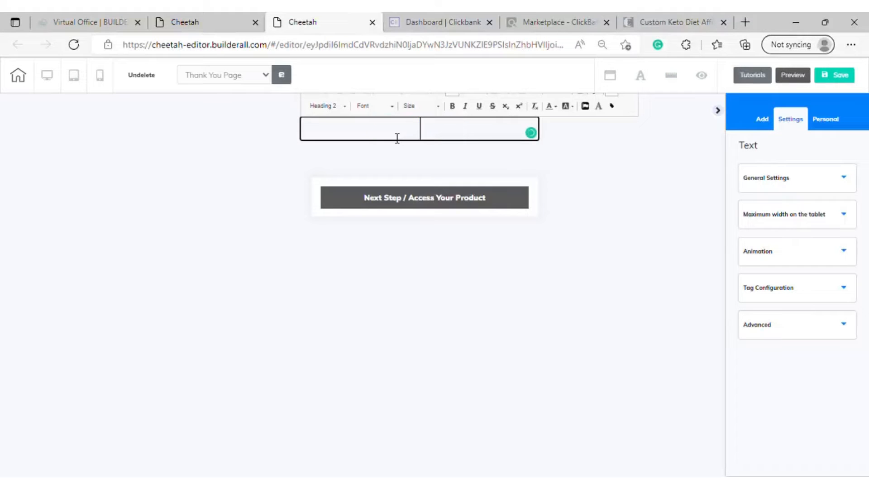
text(Y)
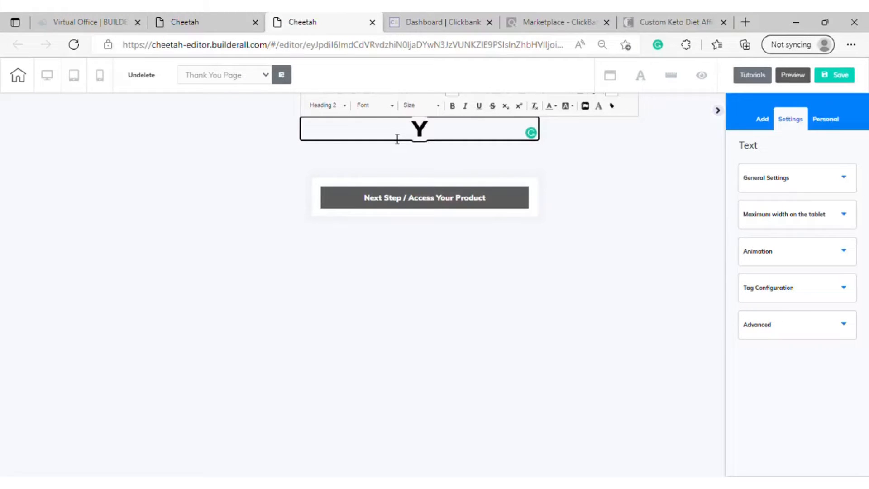
text(ou Ha)
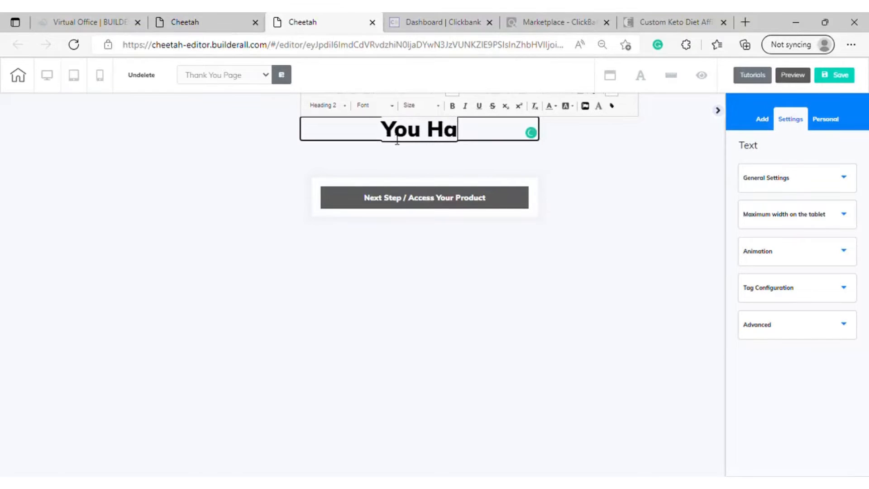
text(ve Made )
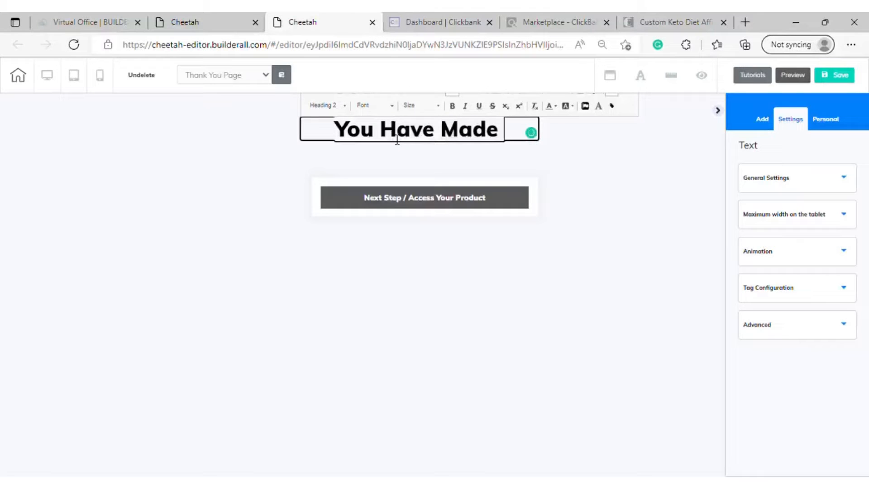
text(I)
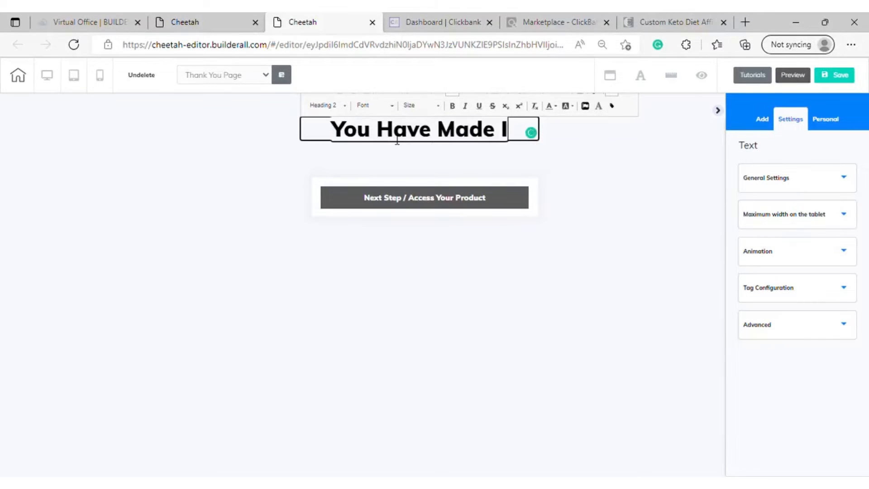
text(t,)
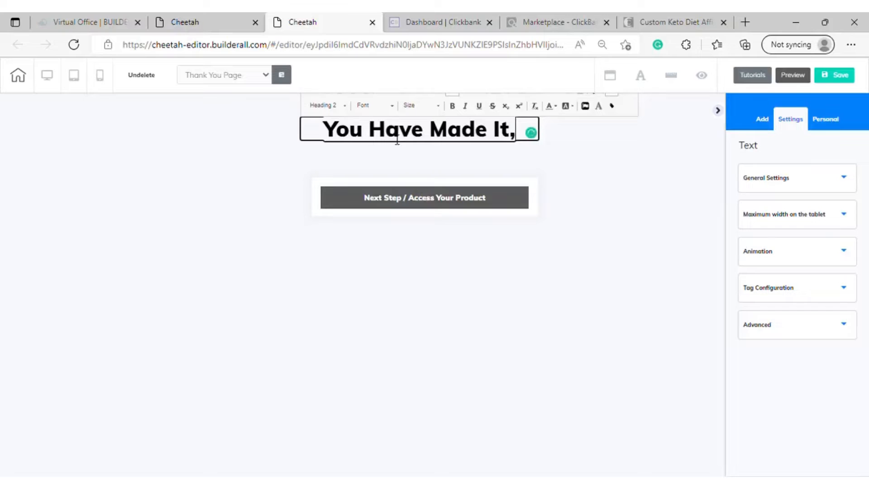
text( Get Y)
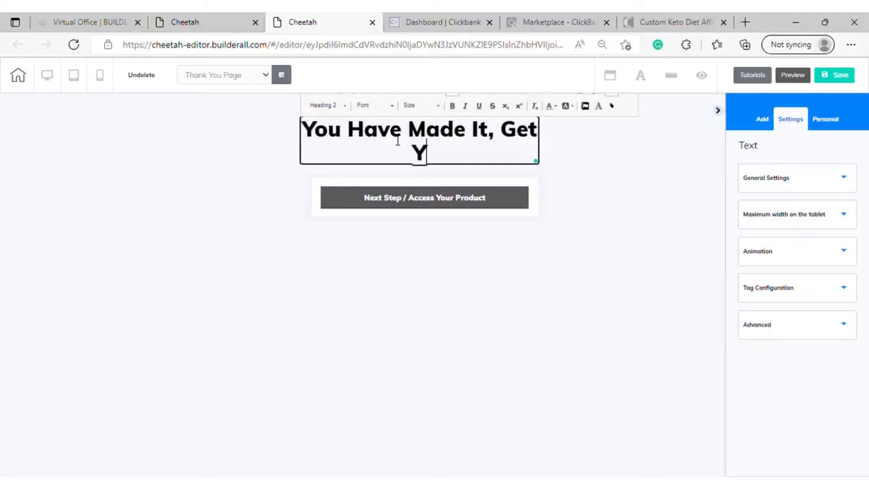
text(our )
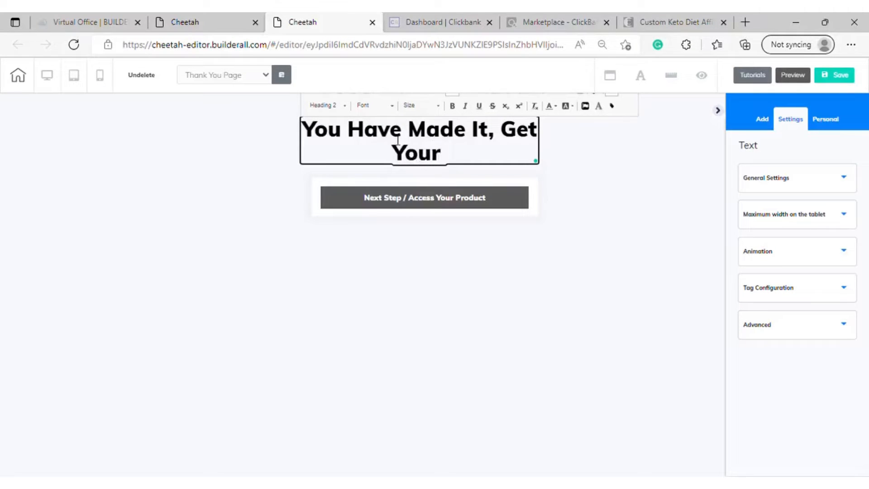
text(Custo)
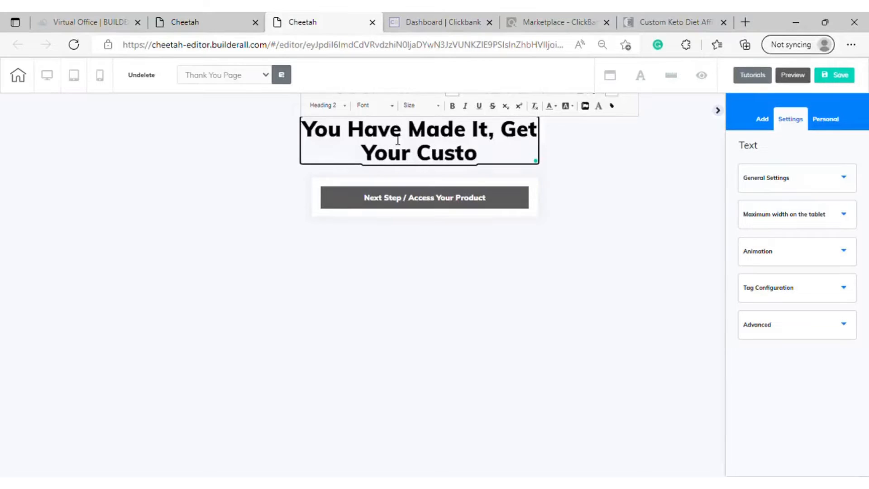
text(mierd)
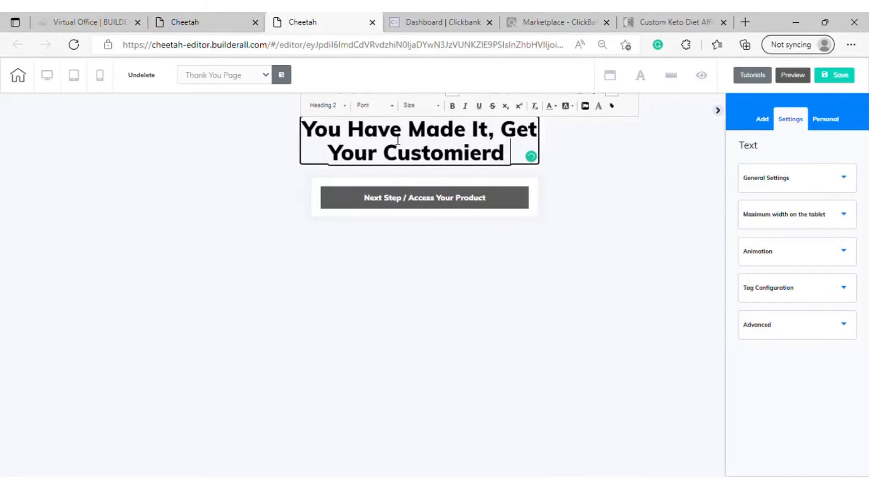
key(BackSpace)
key(BackSpace)
key(BackSpace)
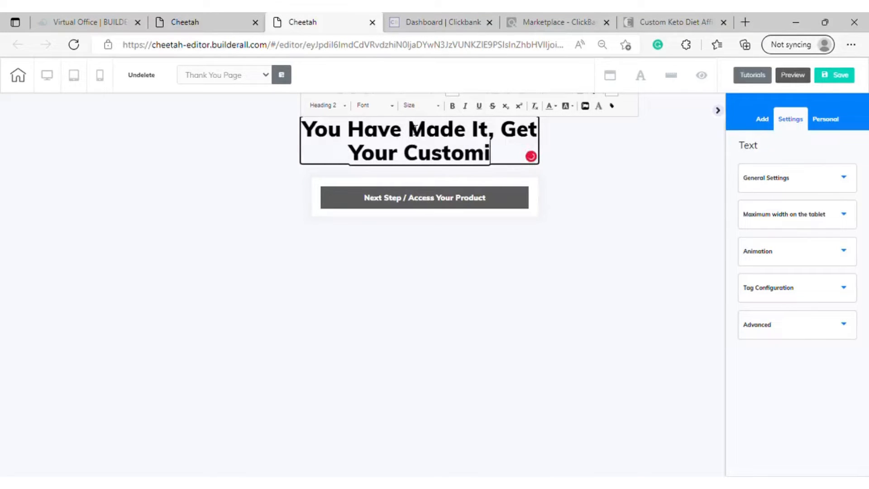
text(zed)
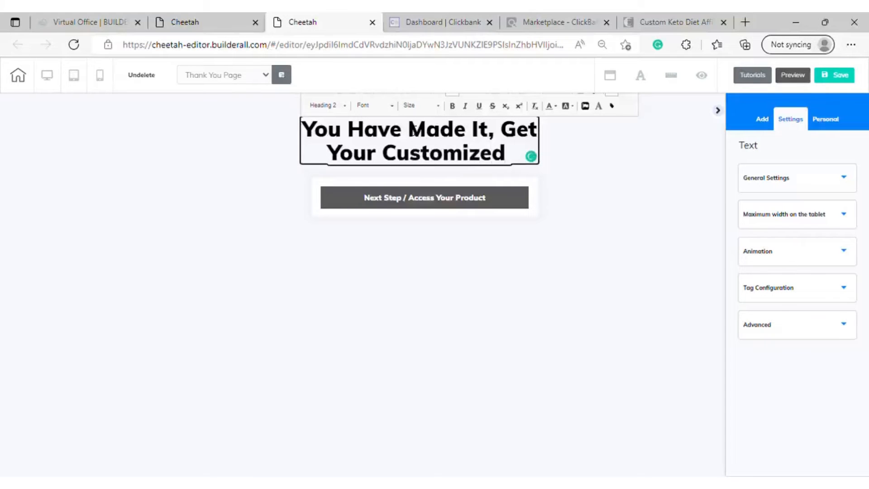
text( Keto Diet)
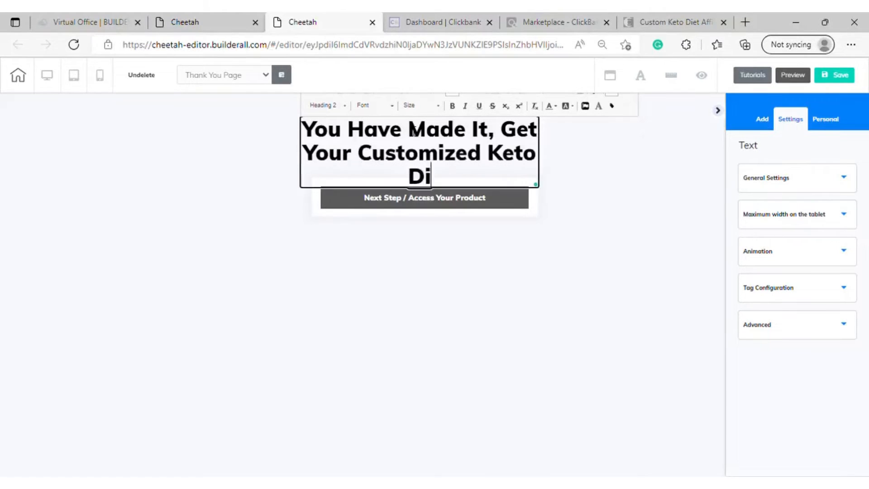
text(la)
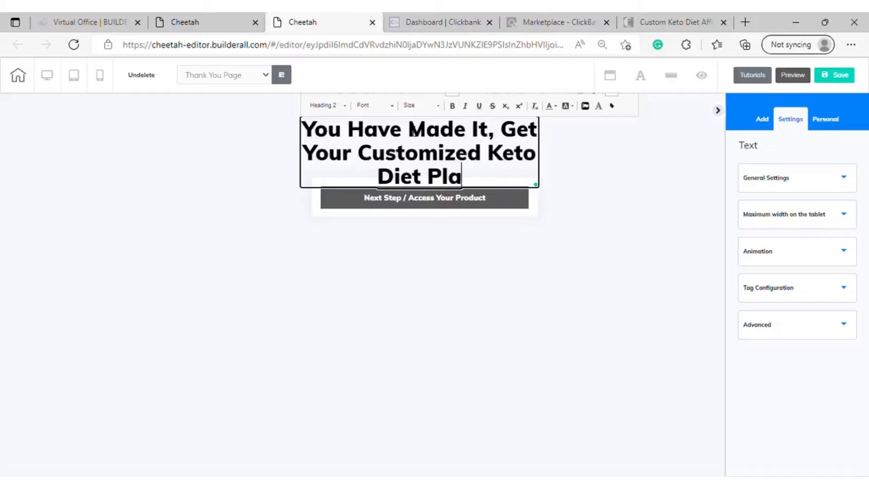
text(n Now)
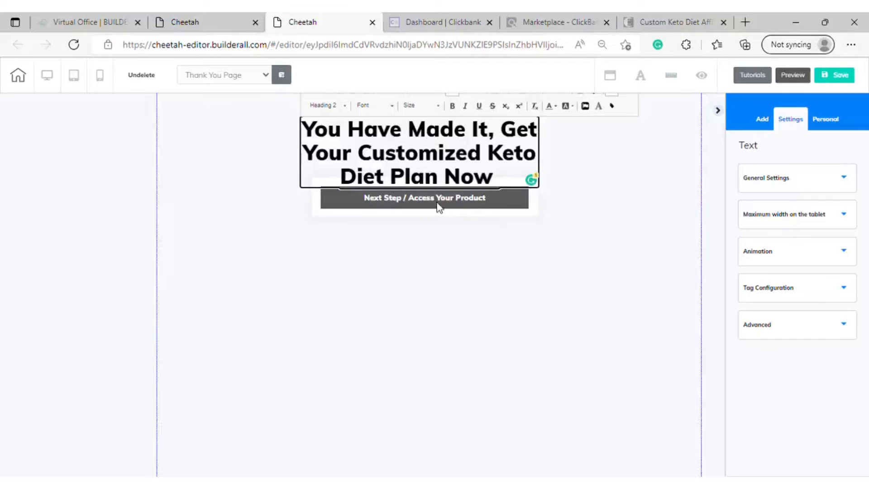
Widen the heading's text box until the text fits on two lines, and move it roughly centered above the button
click(363, 216)
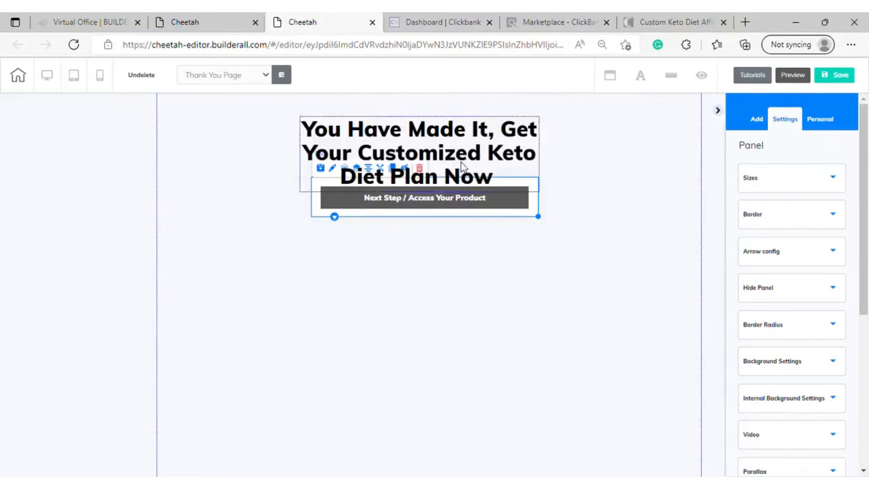
click(537, 203)
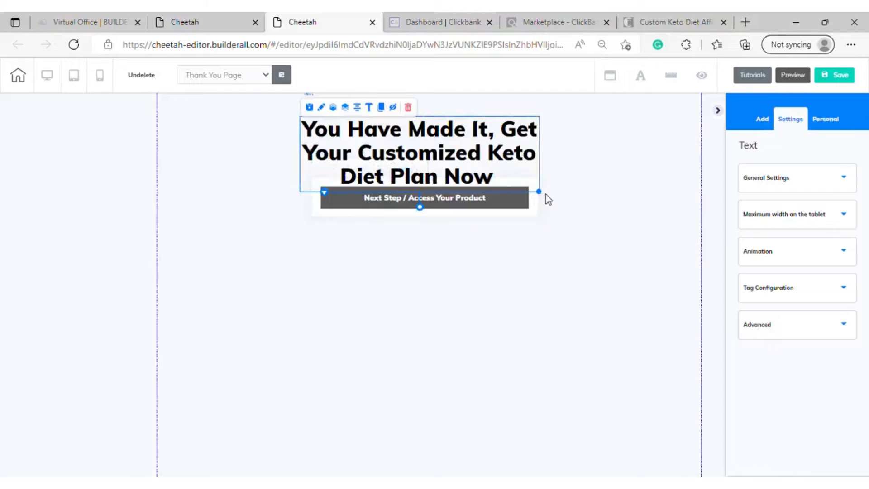
drag(545, 196, 703, 173)
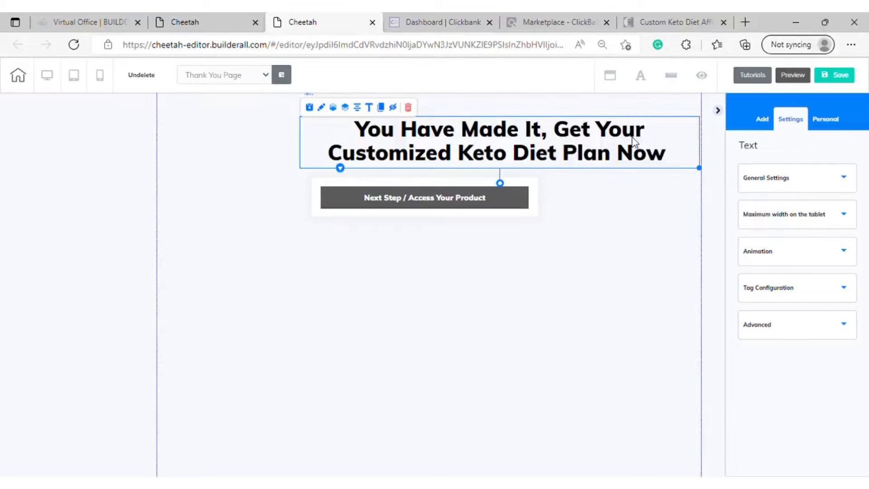
click(563, 137)
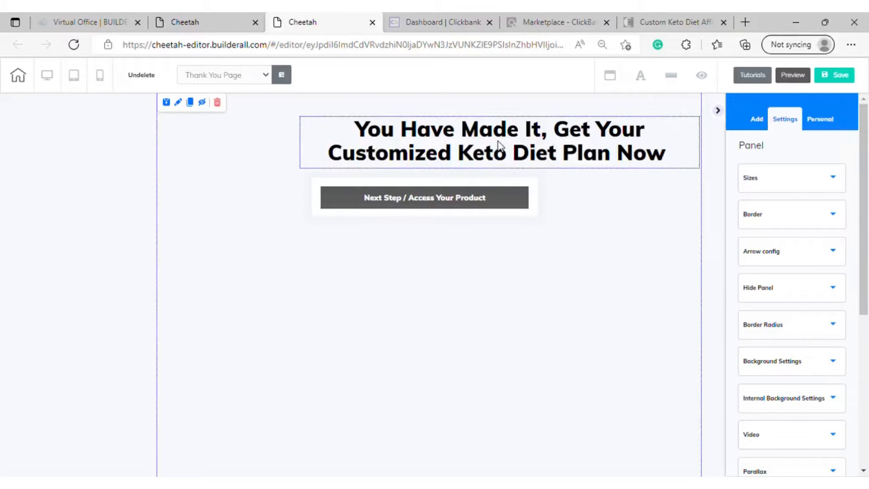
key(ctrl+z)
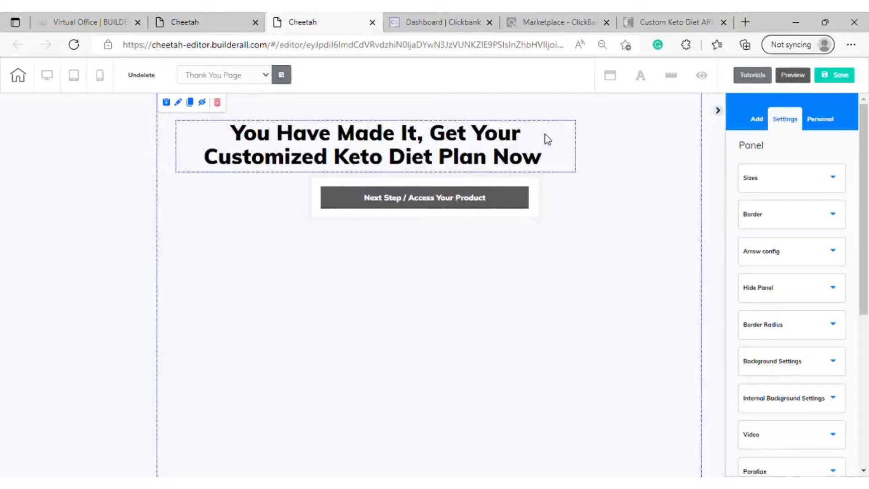
drag(570, 136, 547, 137)
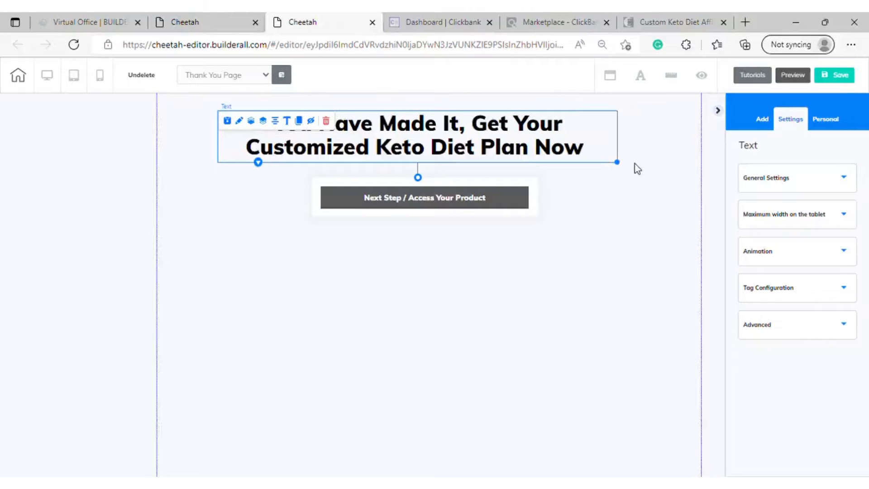
Widen the heading box further so "Customized" fits on the first line, and recenter it over the button
click(599, 206)
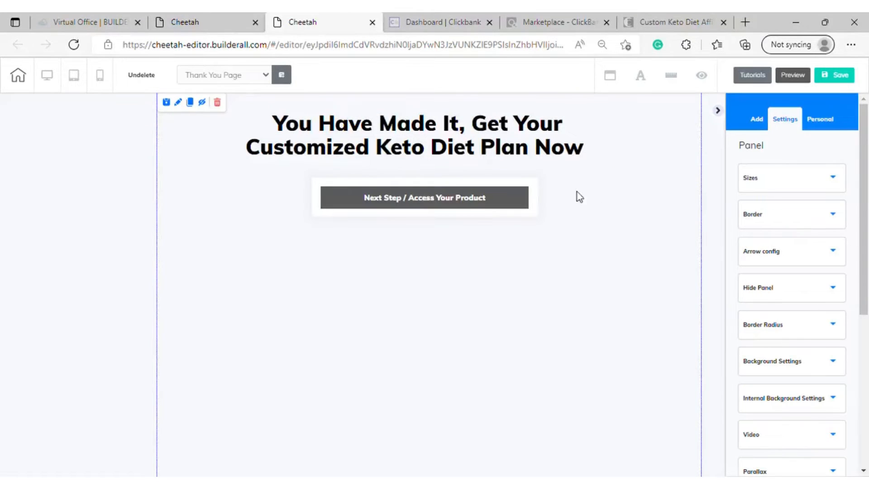
click(521, 146)
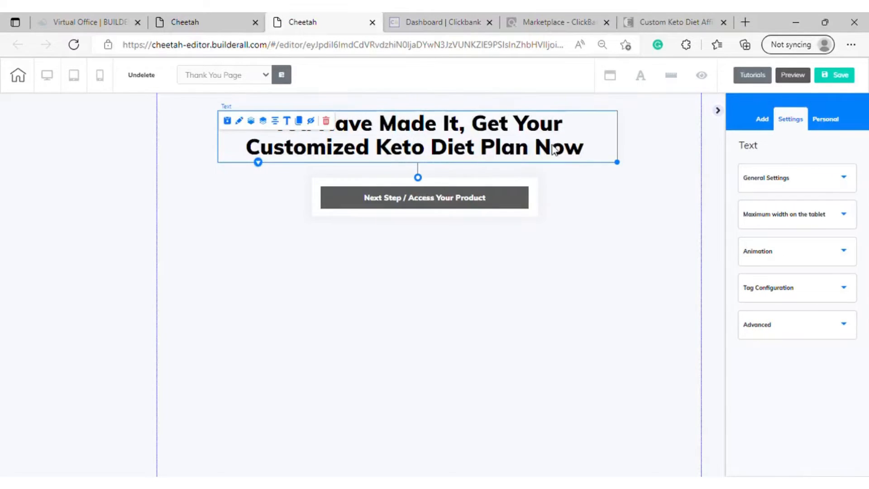
drag(617, 162, 671, 164)
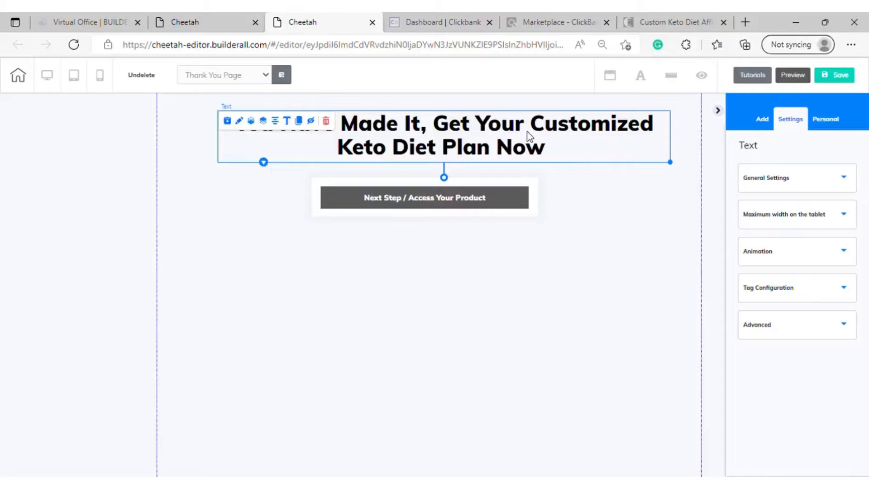
drag(443, 136, 495, 144)
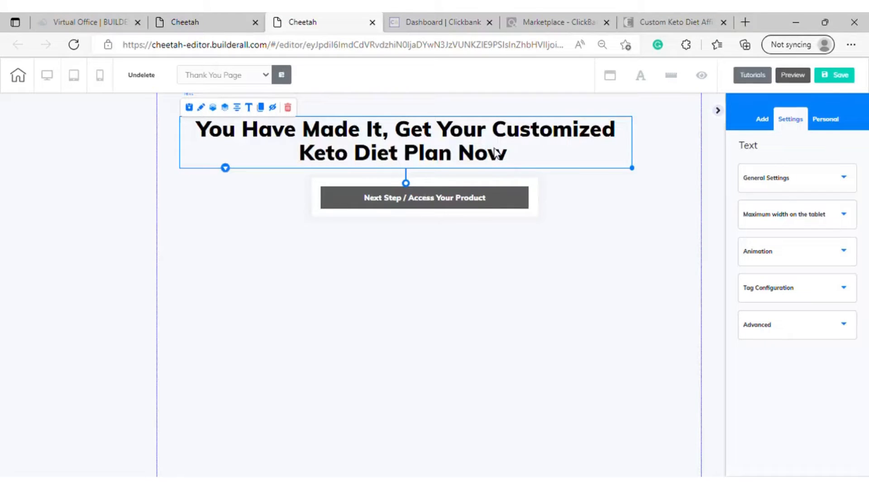
Add "!!" to the end of the heading text
double_click(517, 152)
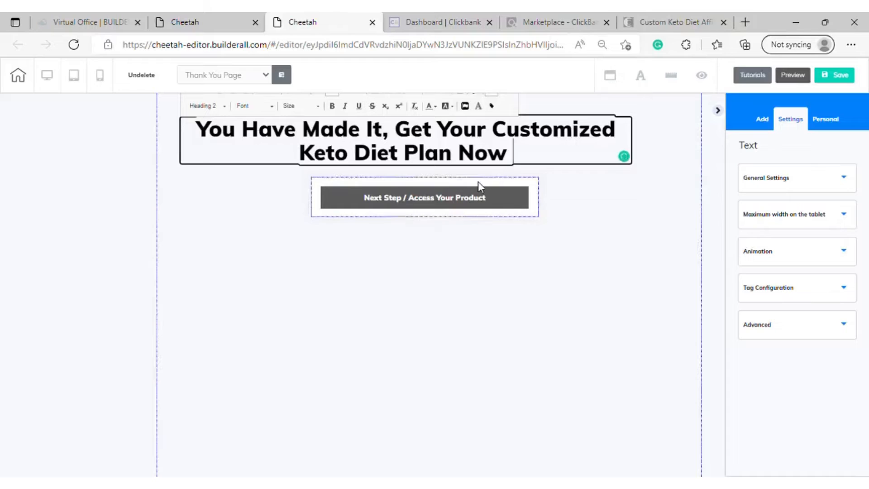
text(!!)
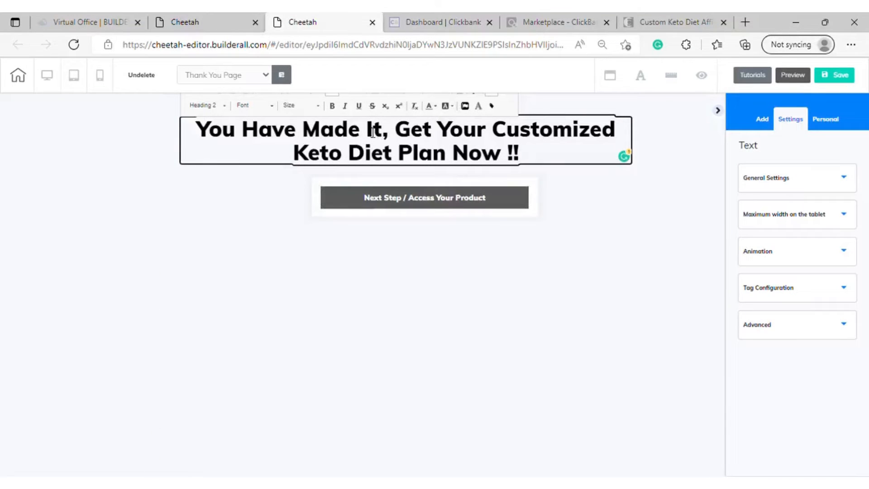
Color the words "You Have Made It" in the heading light blue and finish editing the text
drag(385, 132, 204, 136)
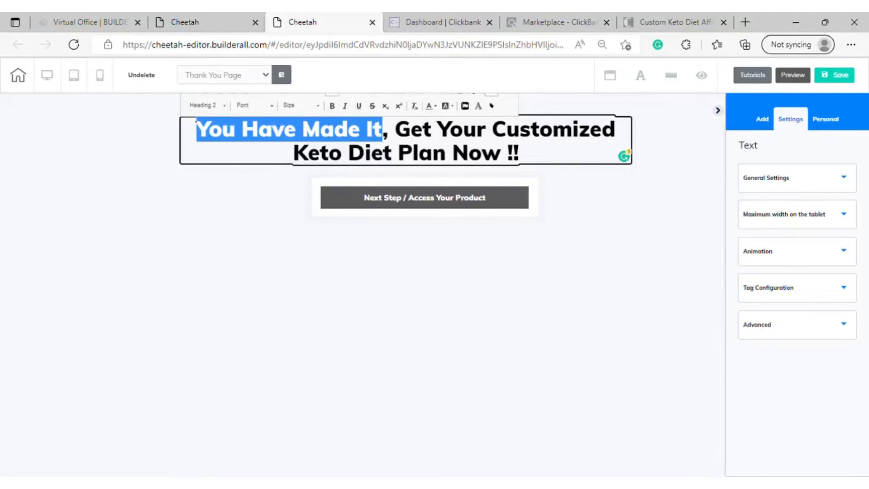
click(379, 483)
click(284, 449)
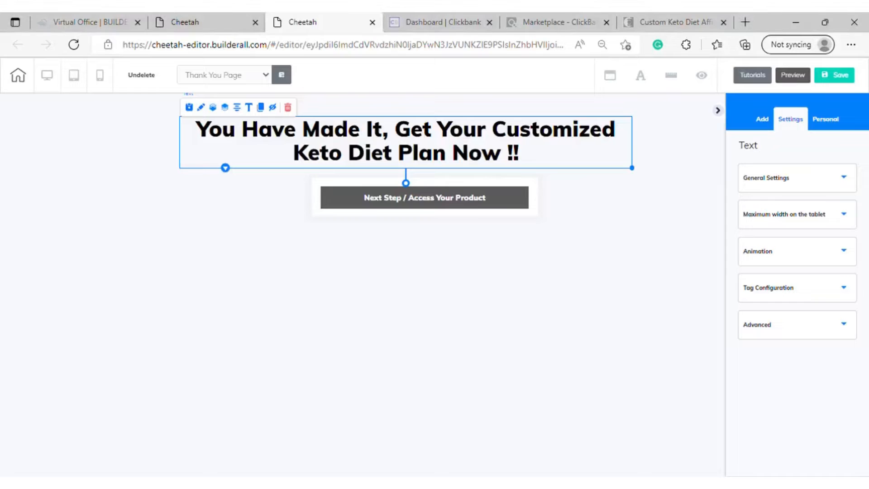
double_click(336, 136)
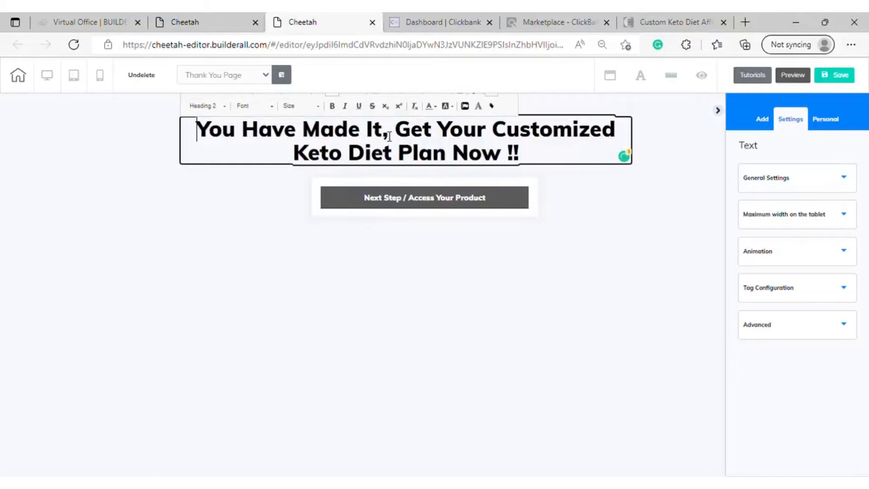
drag(384, 136, 196, 130)
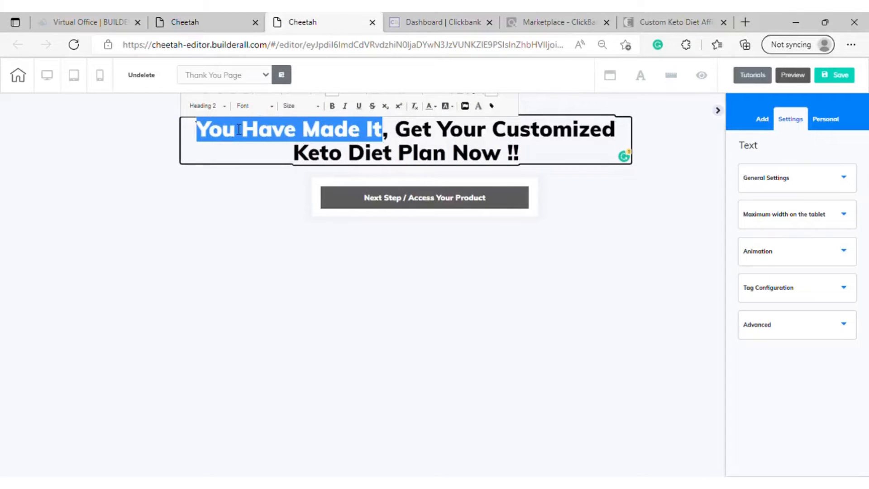
click(433, 106)
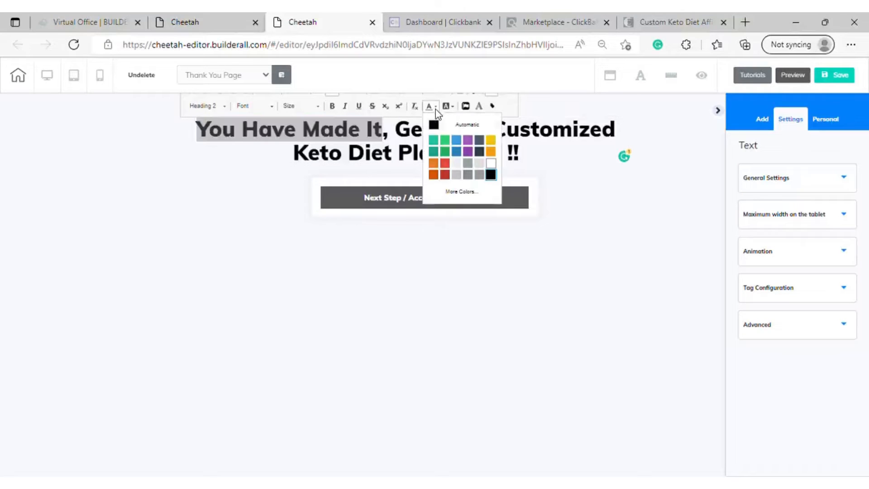
click(467, 145)
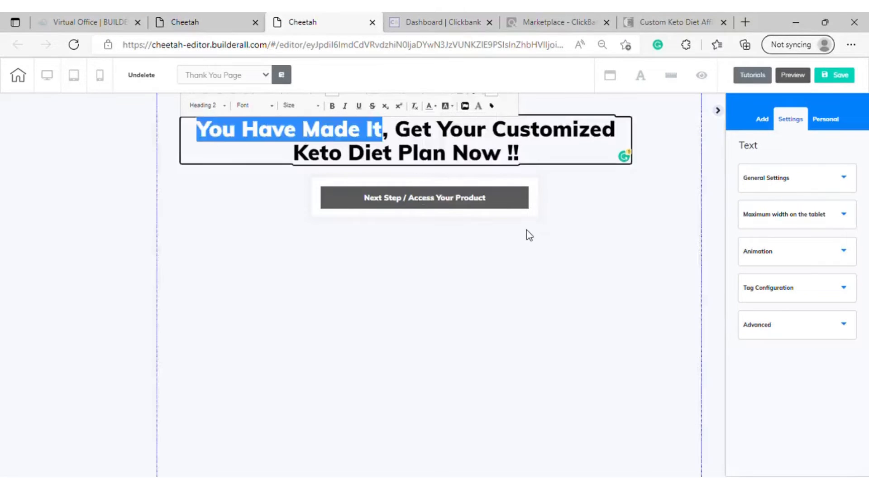
click(507, 196)
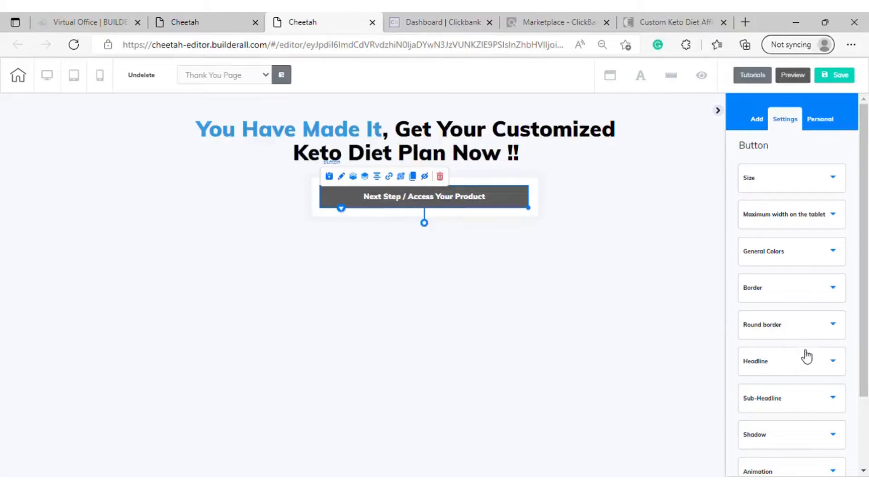
Replace the button's headline text with "LET'S DO THIS"
click(834, 398)
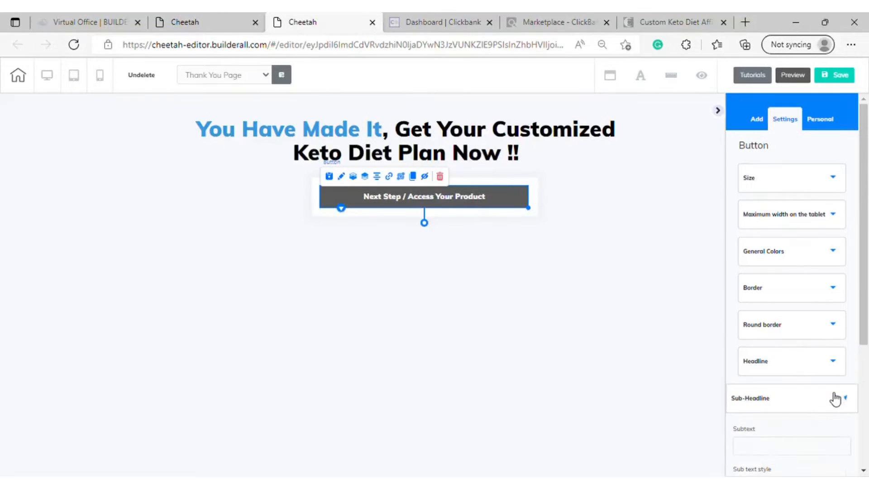
click(835, 398)
click(833, 361)
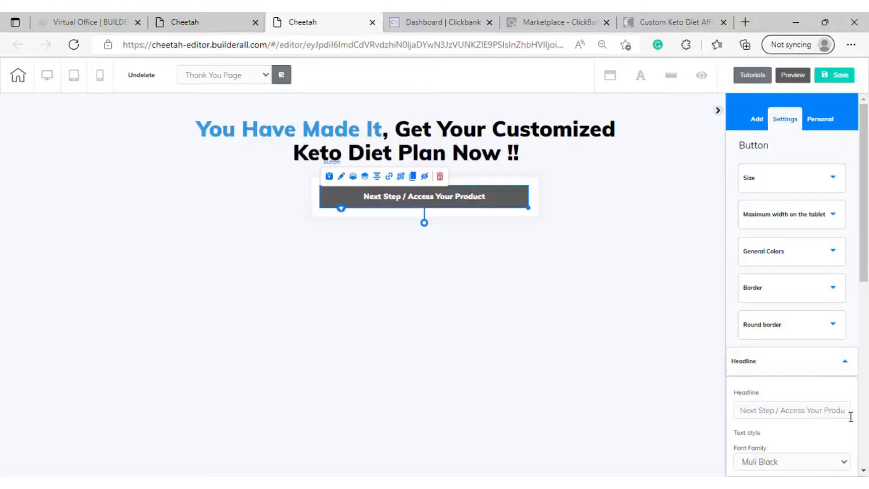
click(753, 416)
text(ct)
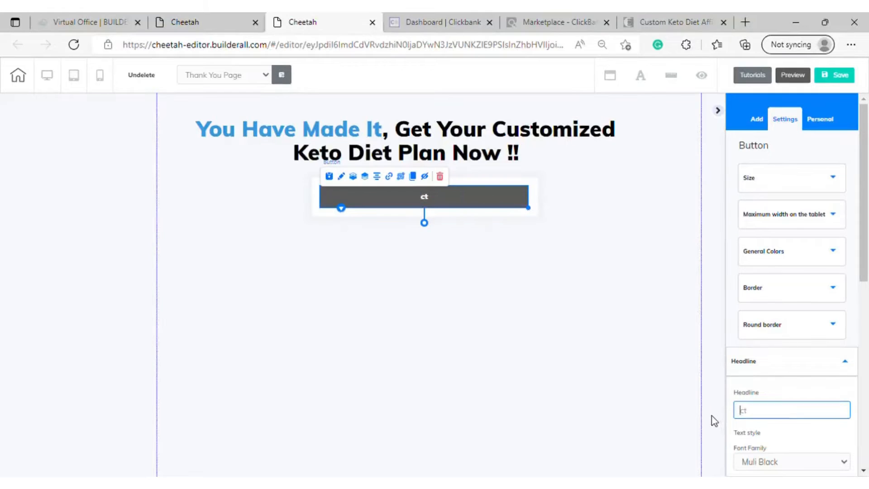
key(BackSpace)
key(BackSpace)
text(LET'S DO THIS)
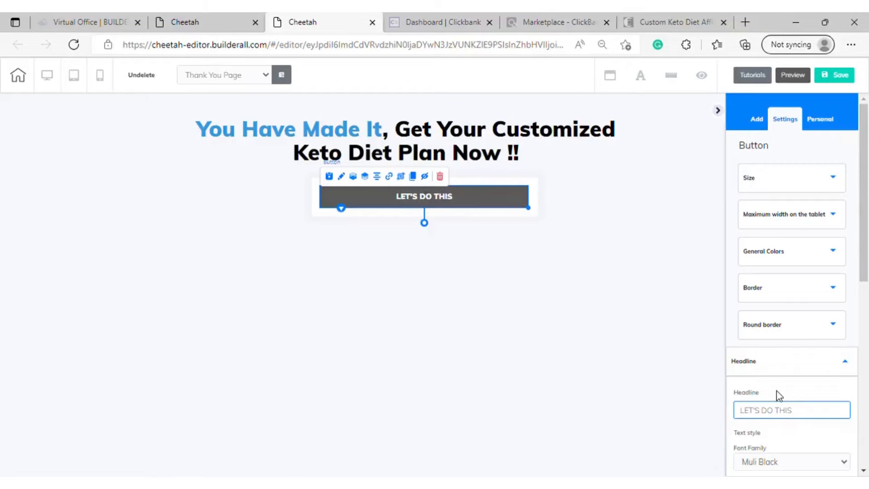
Insert "ALRIGHT" at the start of the button's headline so it reads "ALRIGHT LET'S DO THIS"
scroll(798, 398, down, 3)
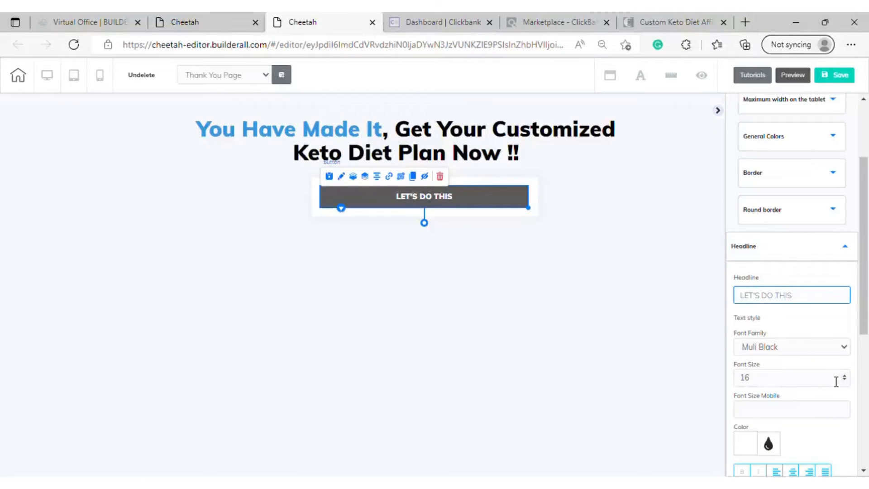
click(834, 384)
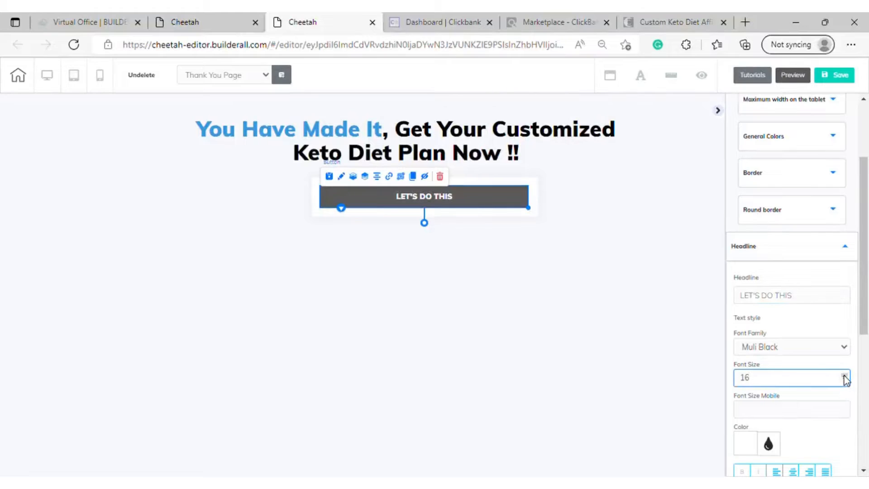
click(746, 298)
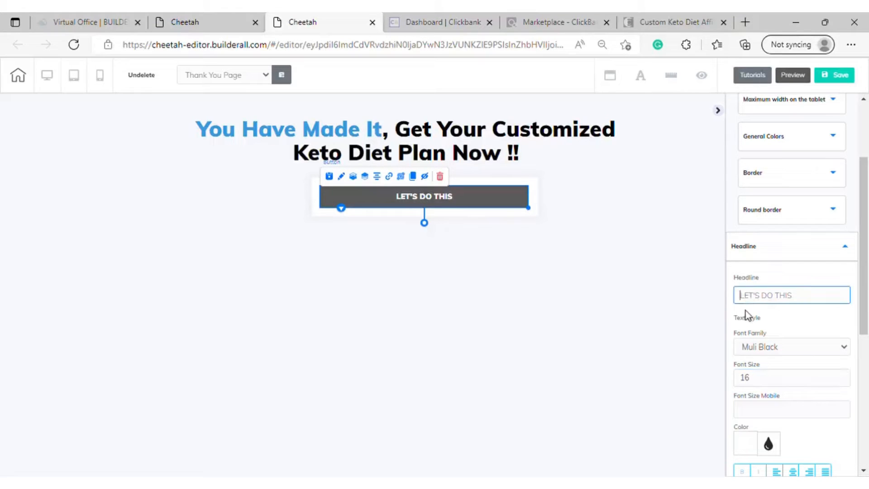
text(aL)
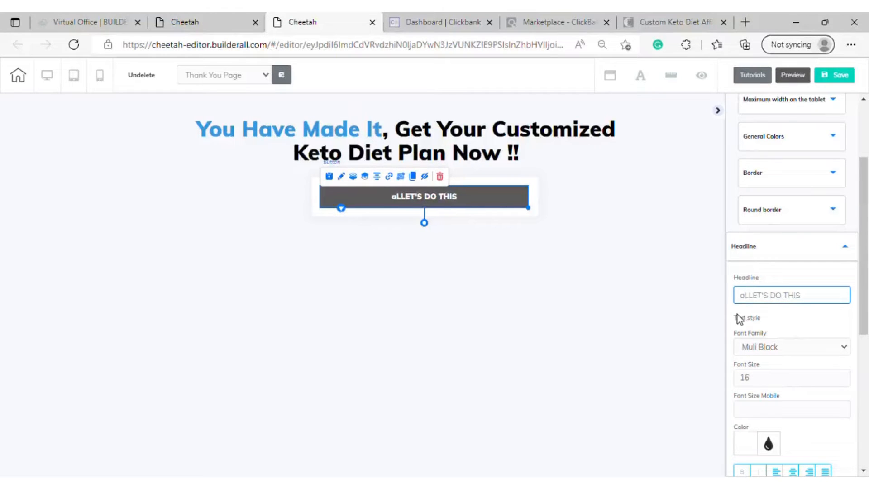
key(BackSpace)
key(BackSpace)
text(al)
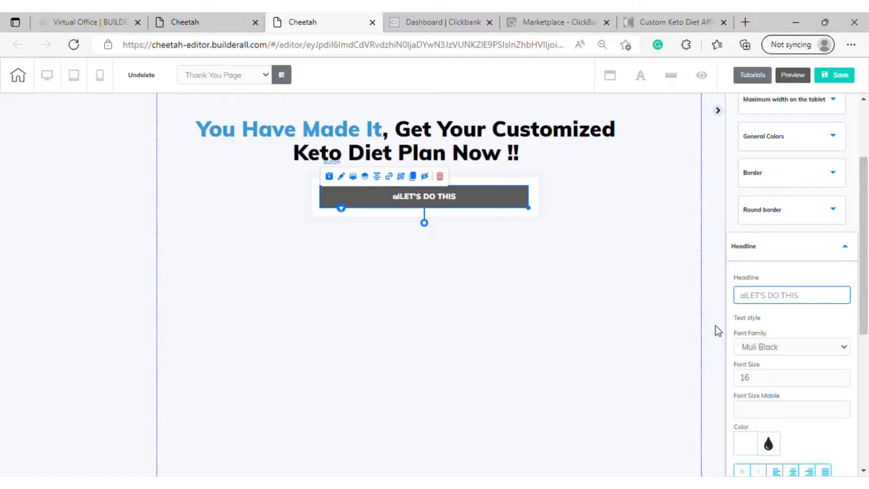
key(BackSpace)
key(BackSpace)
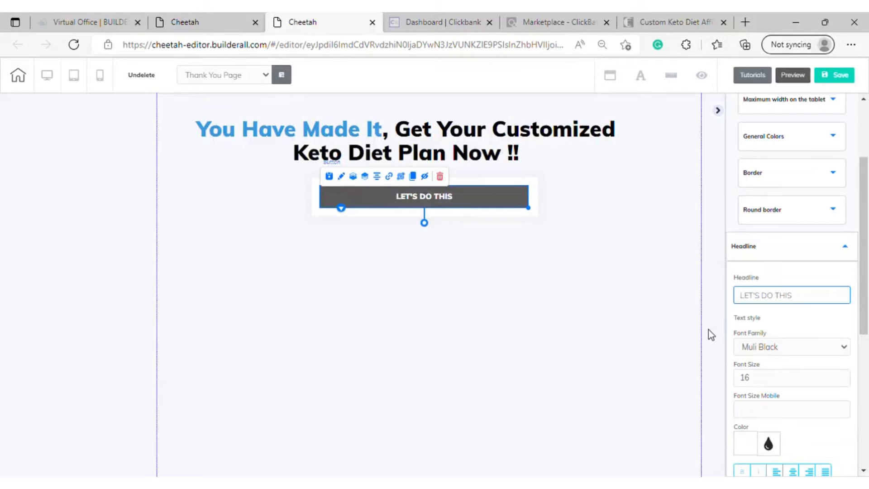
text(ALRIG)
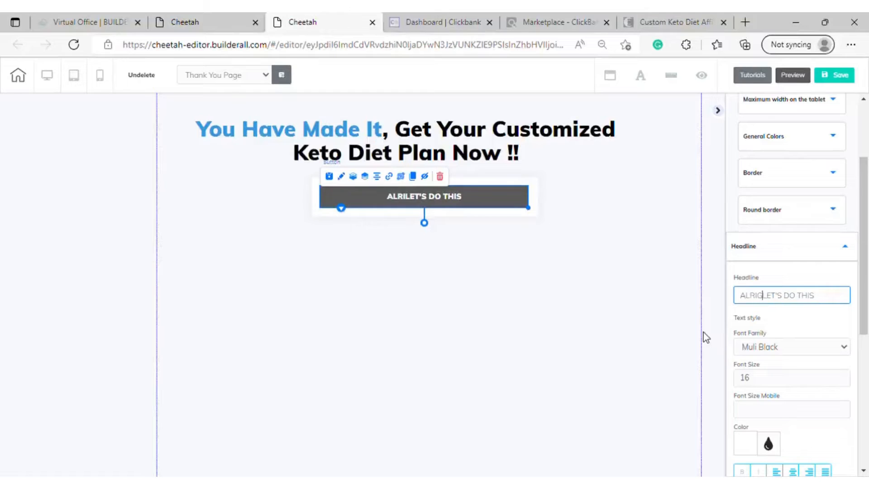
text(HT ,)
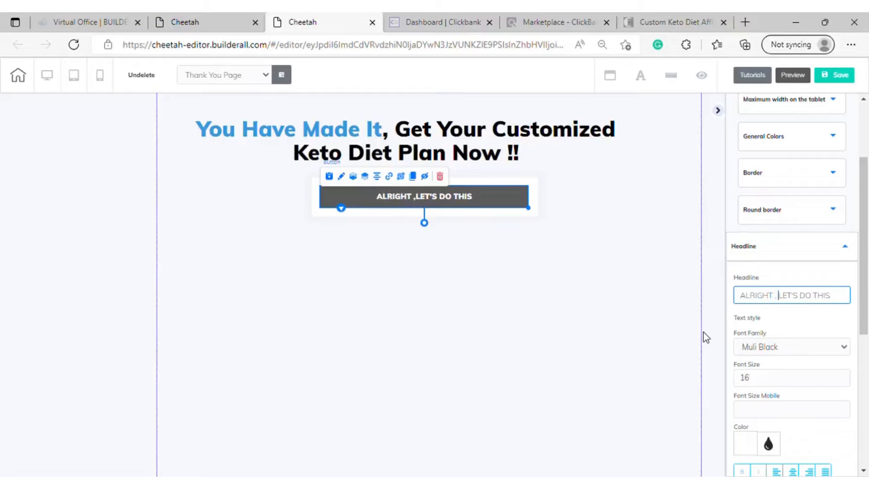
key(BackSpace)
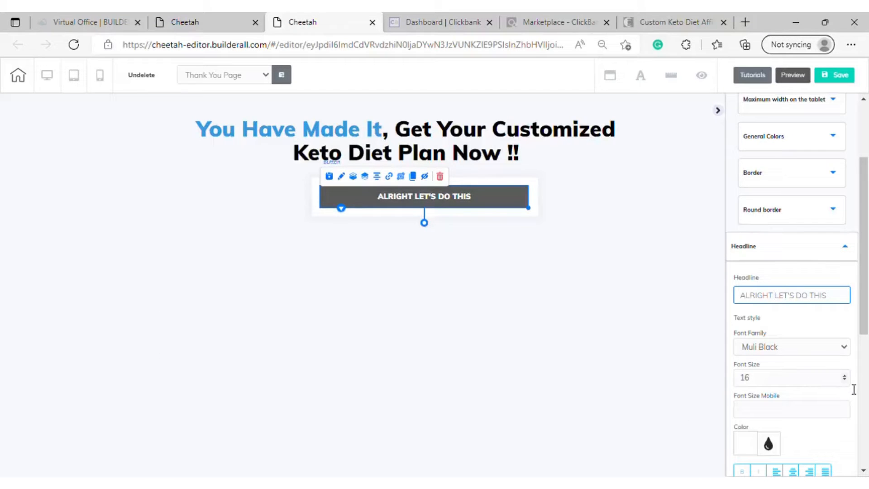
Set the button headline's font size to 21
click(844, 375)
click(844, 375)
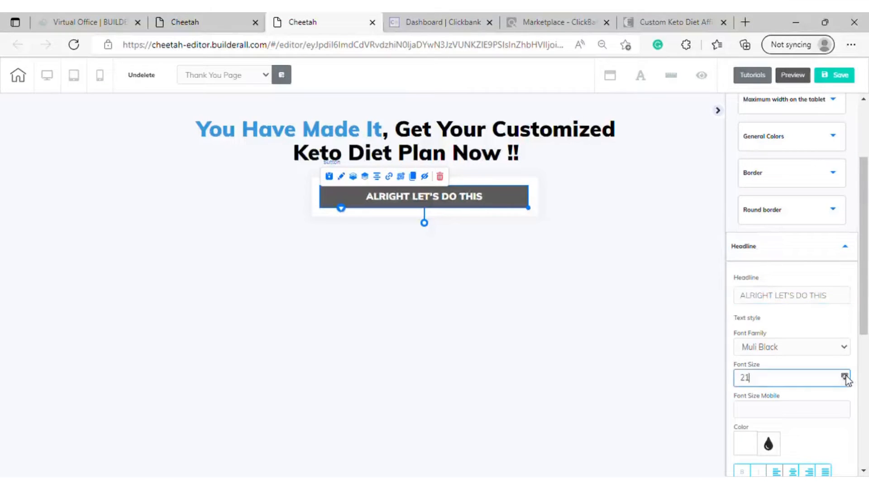
click(844, 375)
click(845, 375)
click(845, 375)
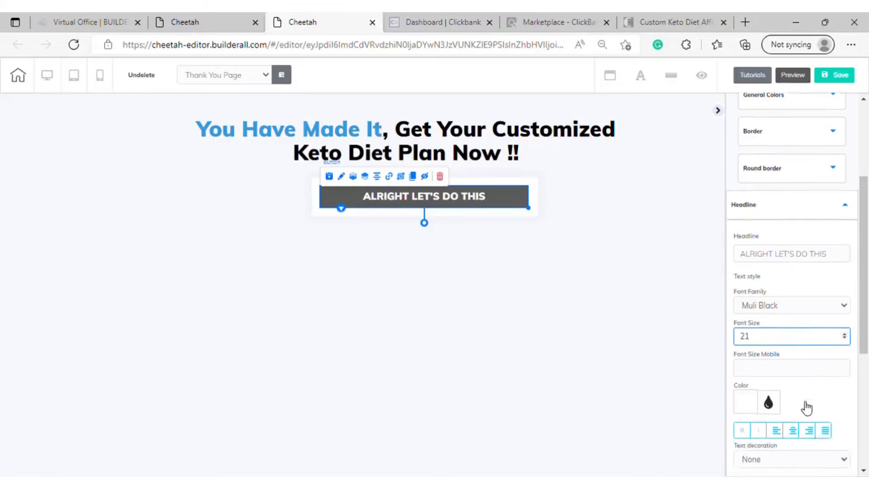
scroll(804, 407, down, 3)
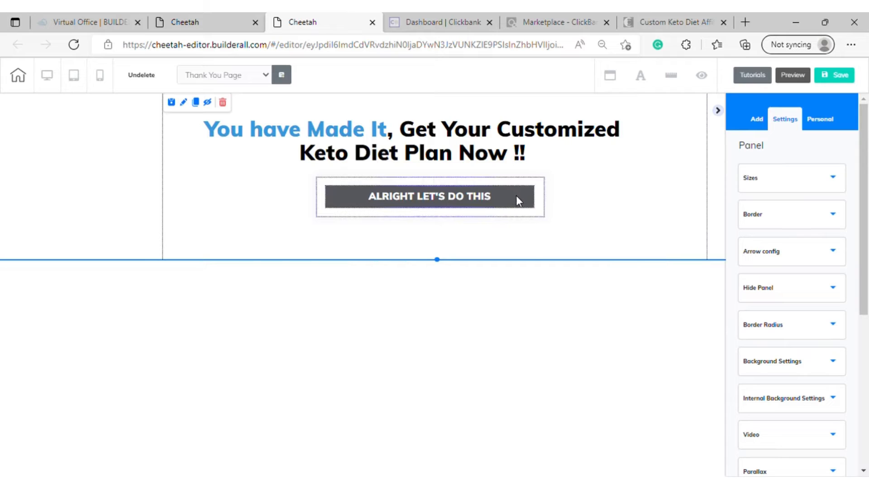
Round the button's lower-left corner with a radius of 16
scroll(799, 285, down, 3)
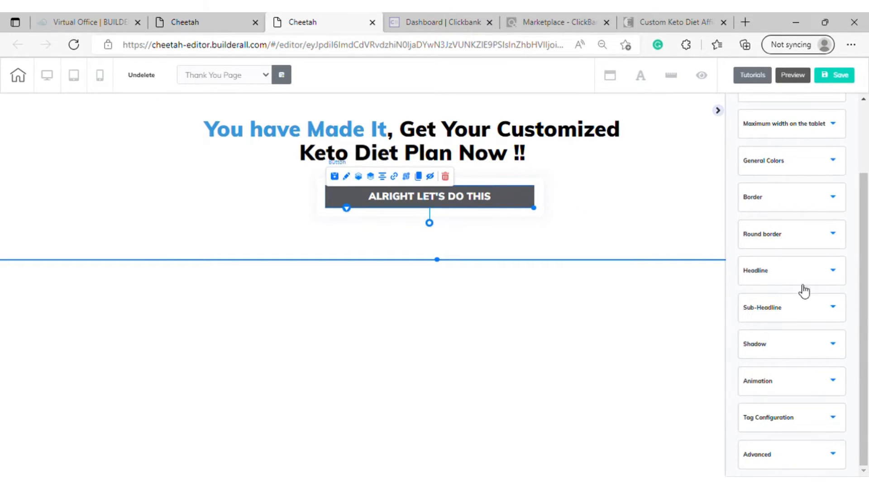
scroll(800, 289, up, 2)
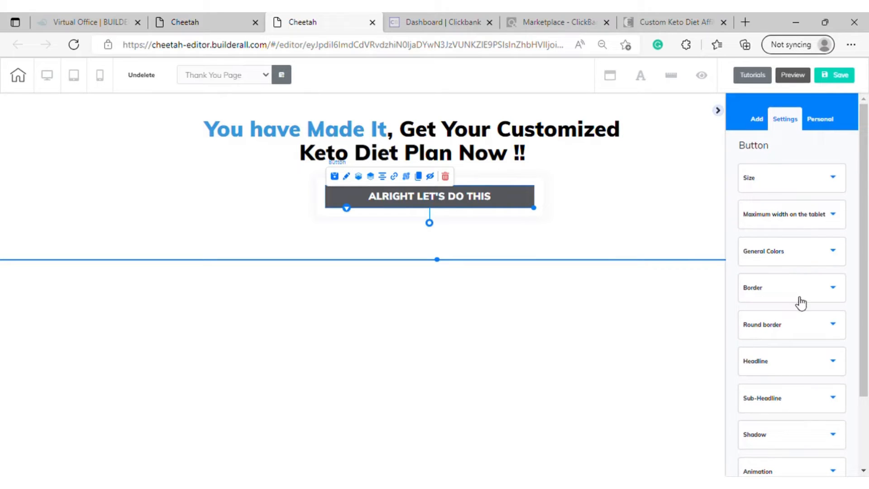
click(810, 325)
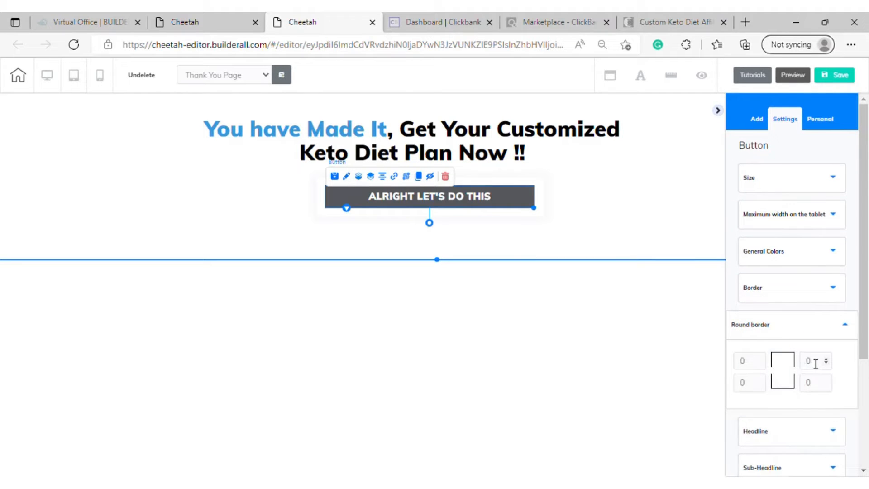
click(760, 380)
click(760, 380)
click(760, 380)
click(760, 381)
click(760, 380)
click(760, 380)
click(760, 380)
click(761, 380)
click(760, 380)
Round the button's upper-right corner with a radius of 15 and close the rounding settings
click(826, 361)
click(826, 360)
click(825, 359)
click(826, 359)
click(825, 359)
click(826, 359)
click(826, 359)
click(826, 359)
click(826, 360)
click(825, 359)
scroll(828, 364, down, 1)
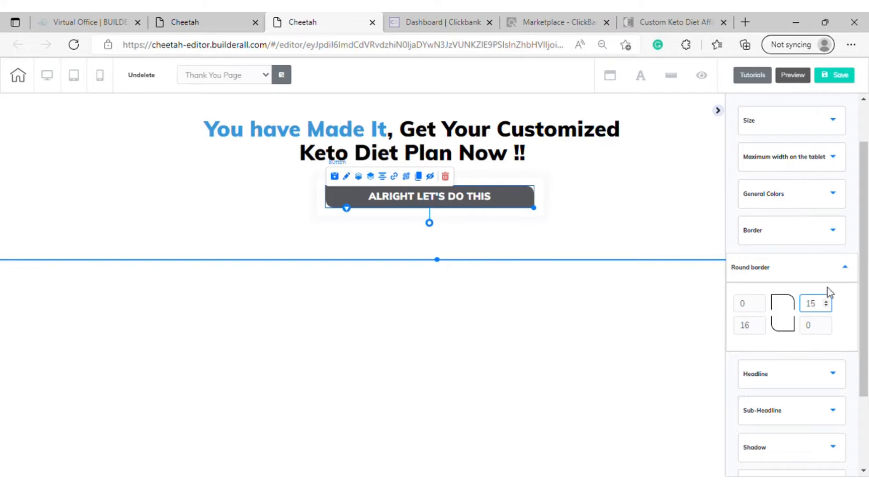
click(833, 278)
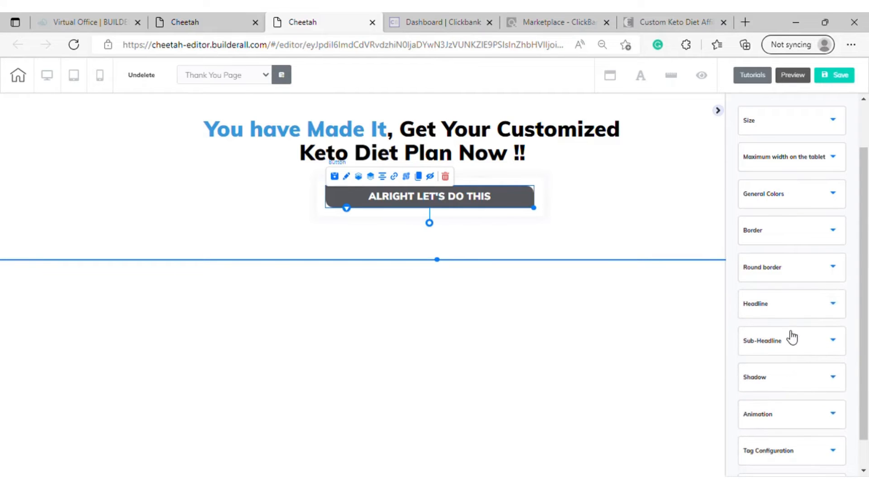
Set the button's solid background color to the copied blue, RGB 37, 86, 190
scroll(790, 337, up, 1)
click(826, 251)
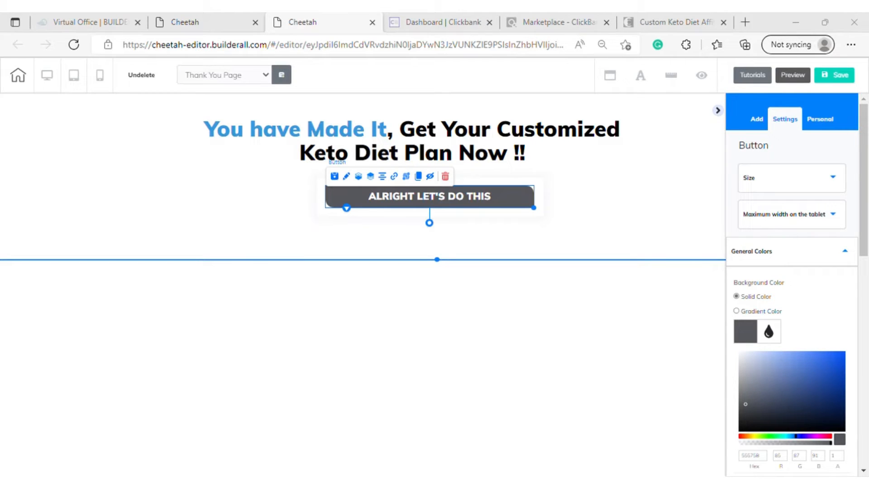
scroll(762, 455, down, 1)
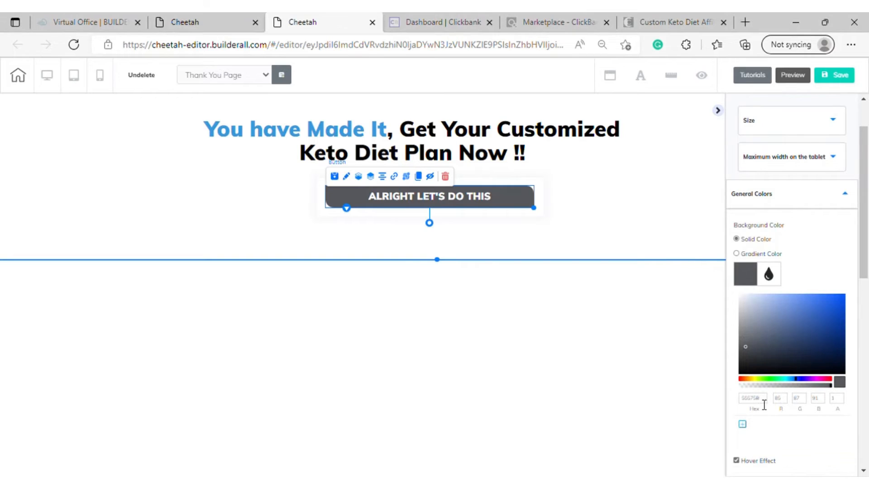
drag(768, 404, 734, 406)
text(2556BE)
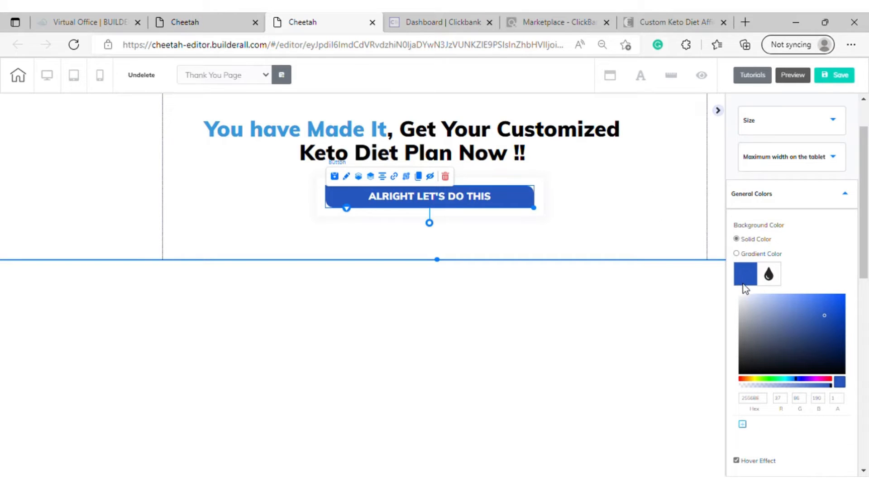
Shorten "You have" to "You've" in the heading above the button and finish editing the text
click(438, 138)
click(311, 132)
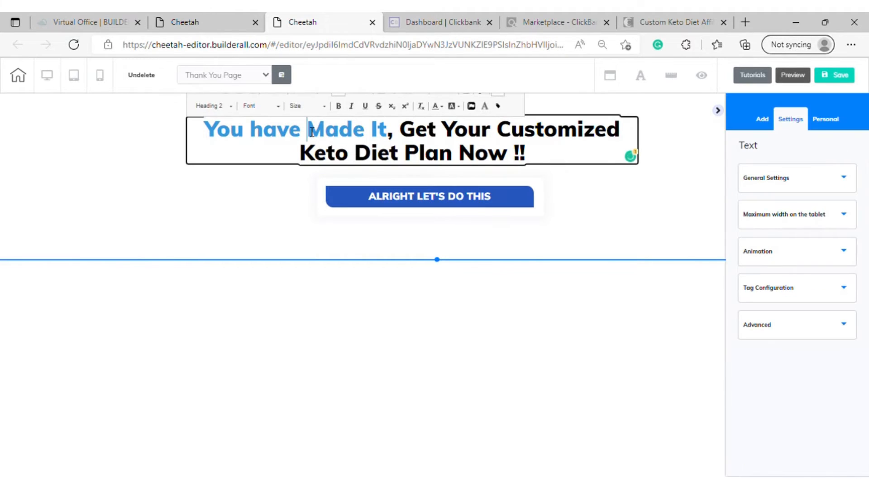
key(BackSpace)
key(BackSpace)
key(BackSpace)
key(BackSpace)
key(BackSpace)
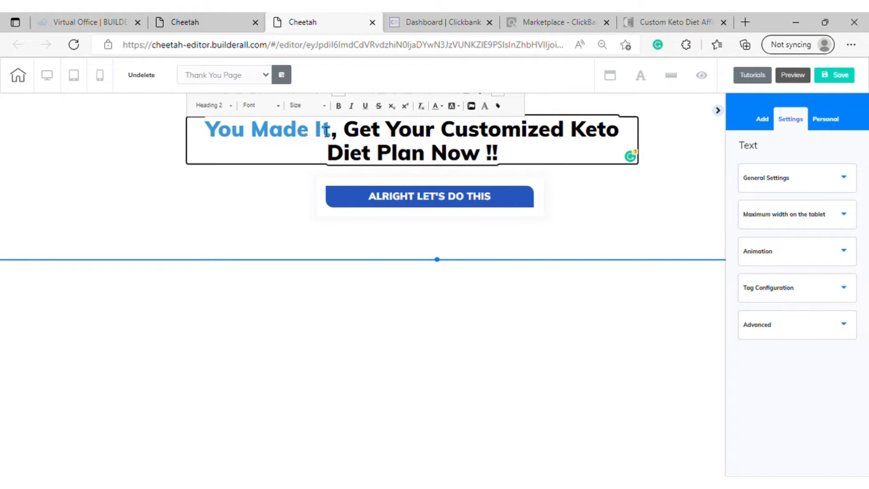
key(BackSpace)
text(;)
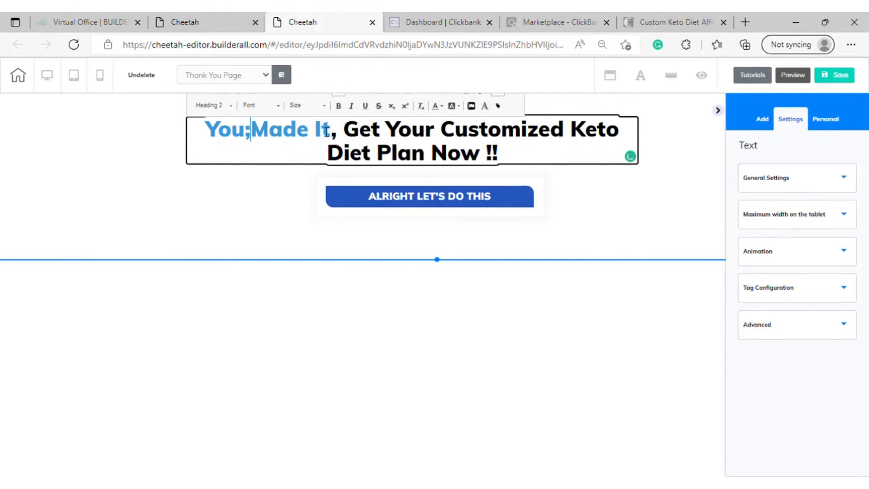
text(ve)
key(BackSpace)
key(BackSpace)
key(BackSpace)
key(BackSpace)
text('ve)
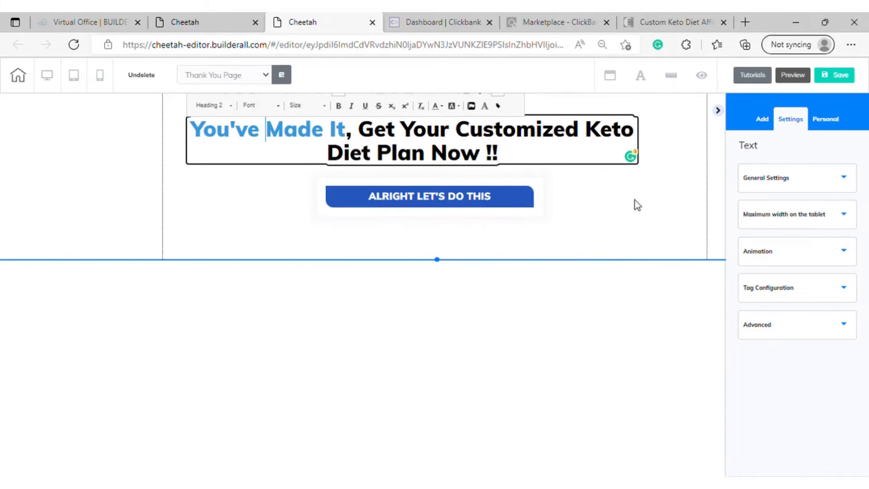
click(677, 221)
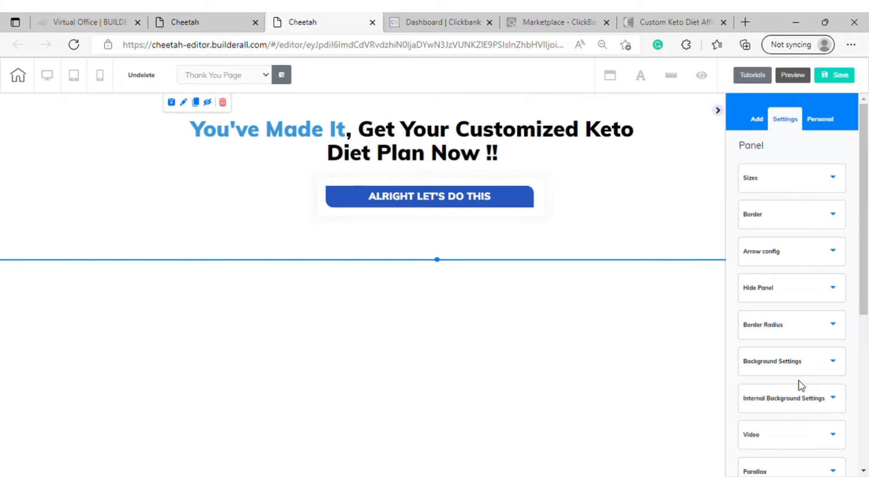
Set the uploaded keto_bl_bg picture as the background image of the Thank You Page panel
click(817, 370)
scroll(817, 378, down, 8)
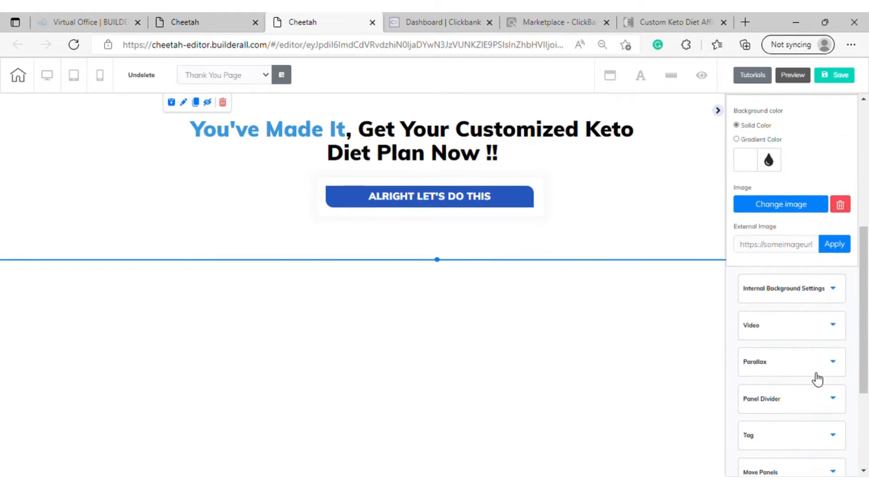
scroll(810, 370, up, 6)
scroll(810, 371, up, 1)
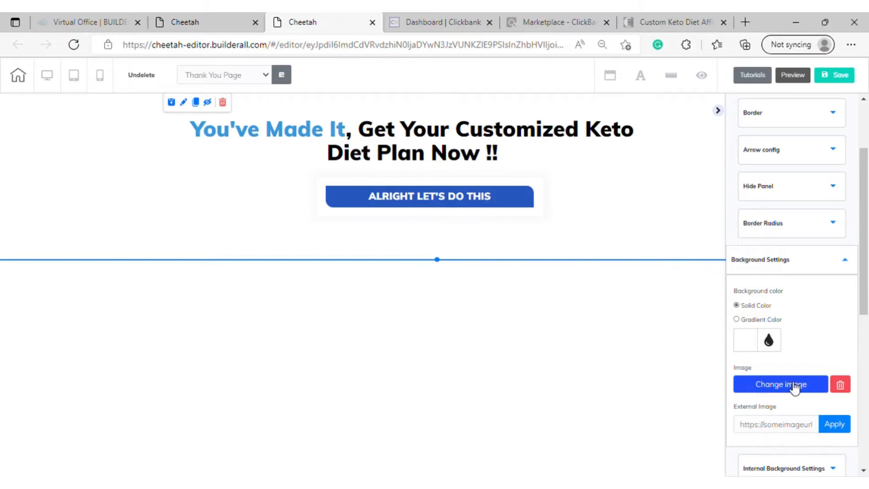
click(793, 385)
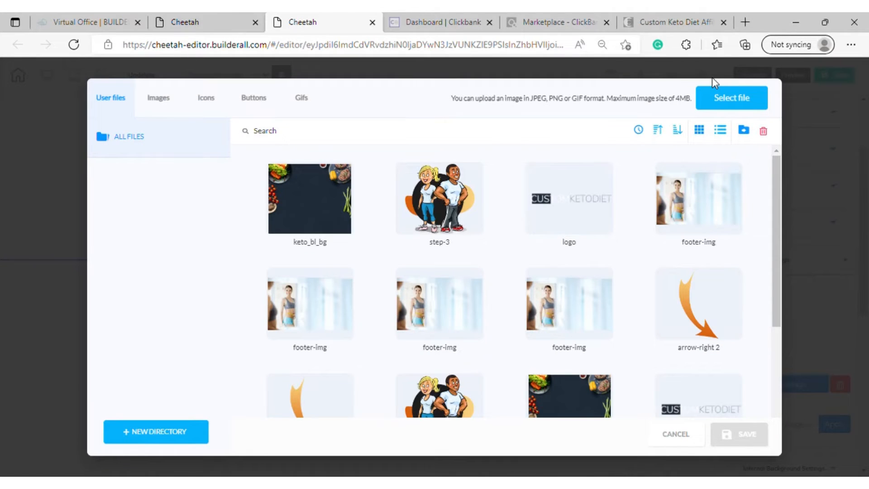
click(317, 188)
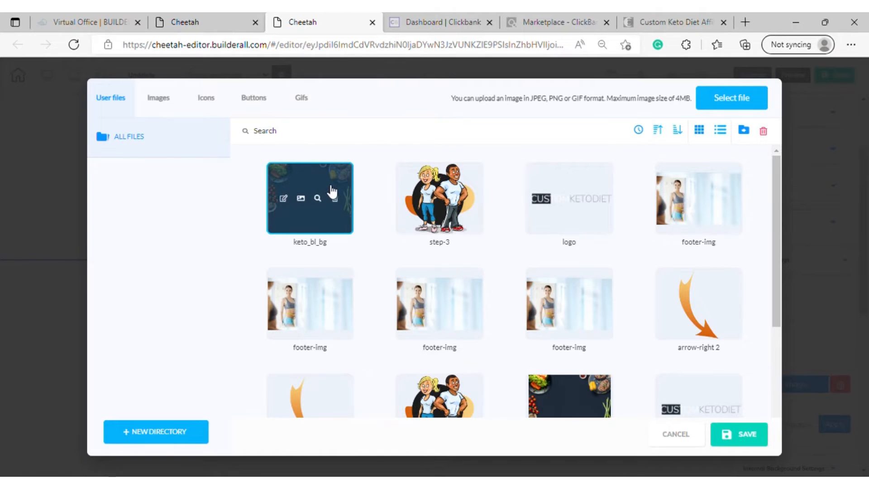
click(747, 445)
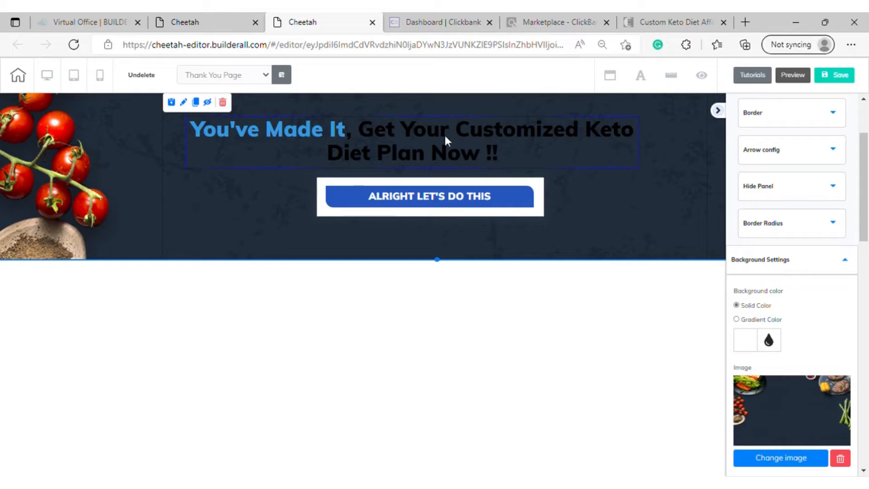
Color the heading text "Get Your Customized Keto Diet Plan Now !!" white and finish editing the heading
click(502, 146)
double_click(378, 145)
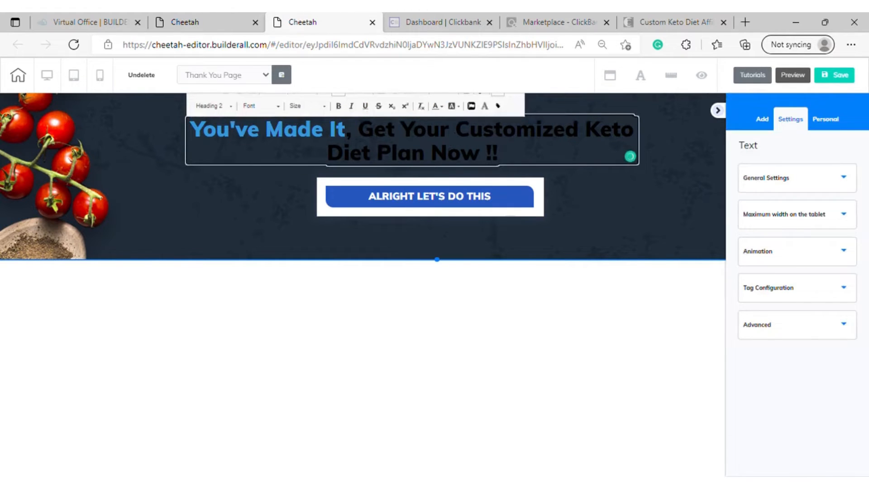
drag(358, 129, 518, 168)
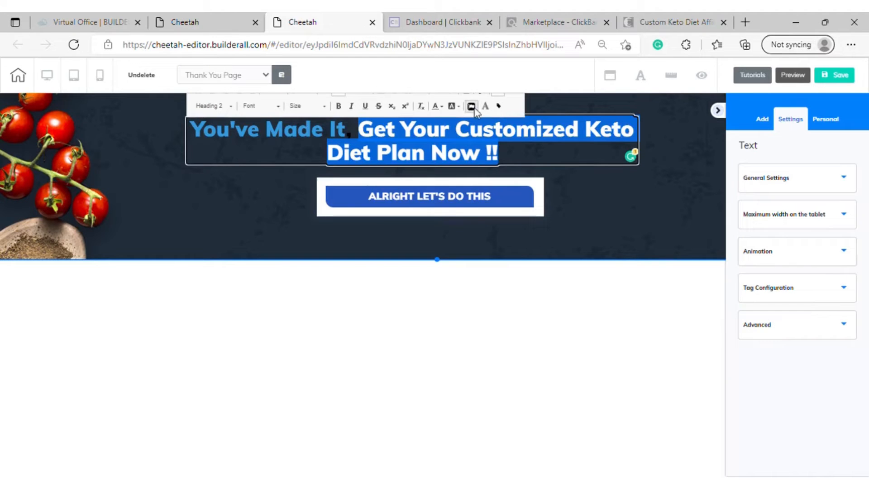
click(441, 106)
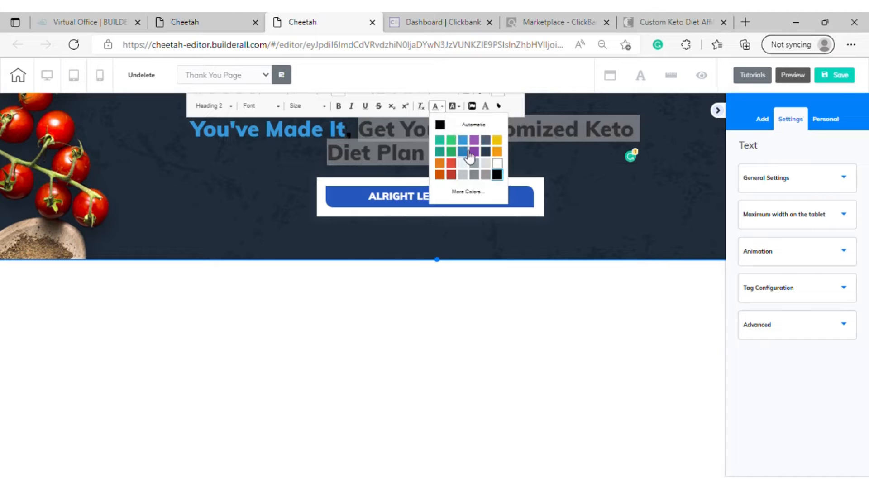
click(496, 163)
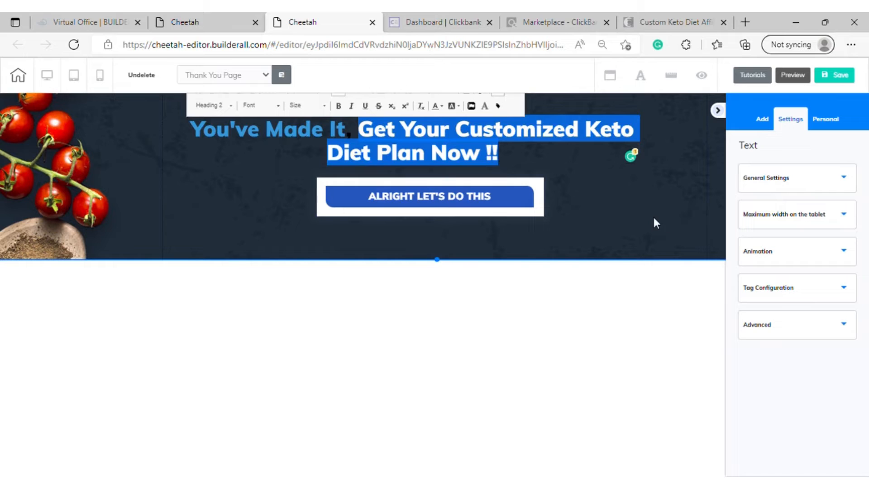
click(281, 186)
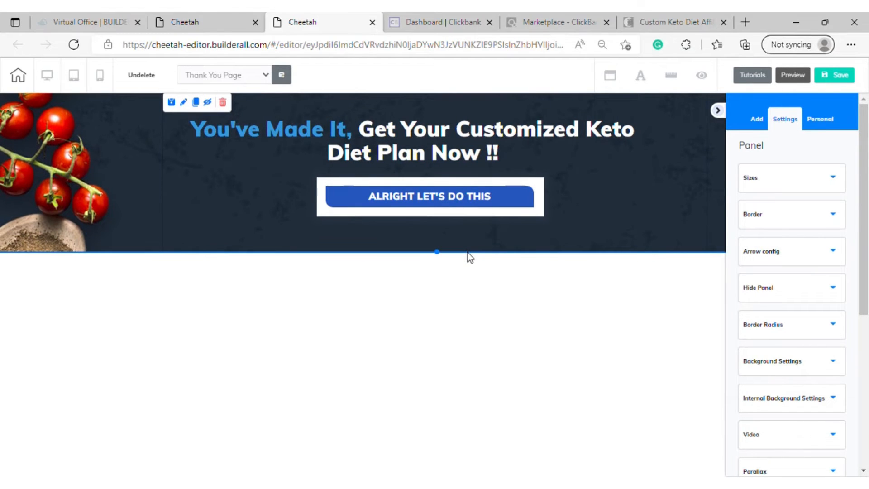
Save the Thank You Page and check its tablet and mobile layouts before returning to the desktop layout
click(841, 76)
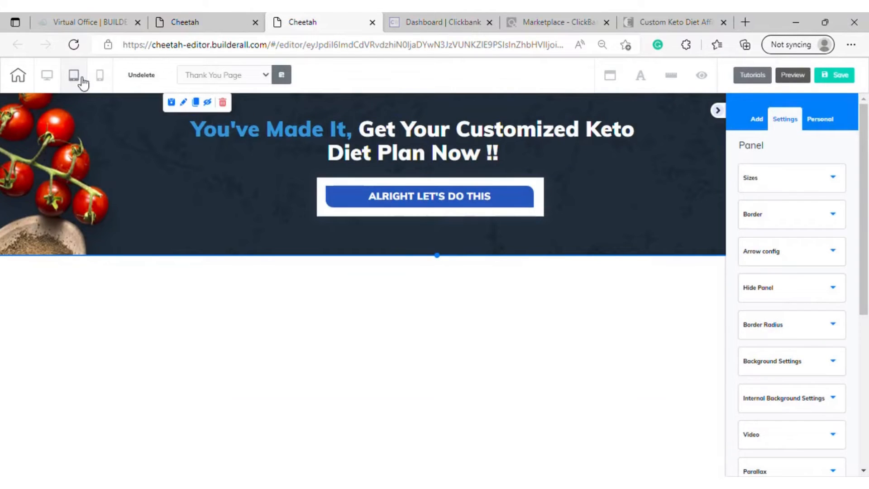
click(82, 79)
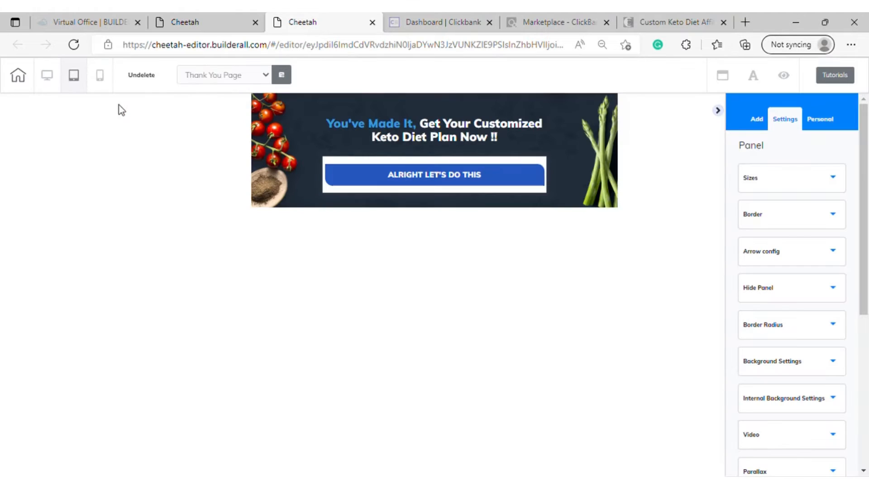
click(100, 78)
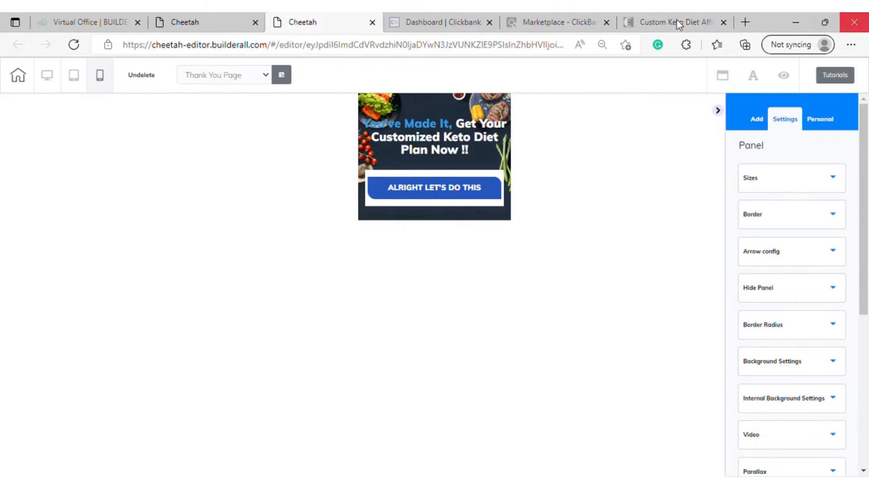
click(47, 75)
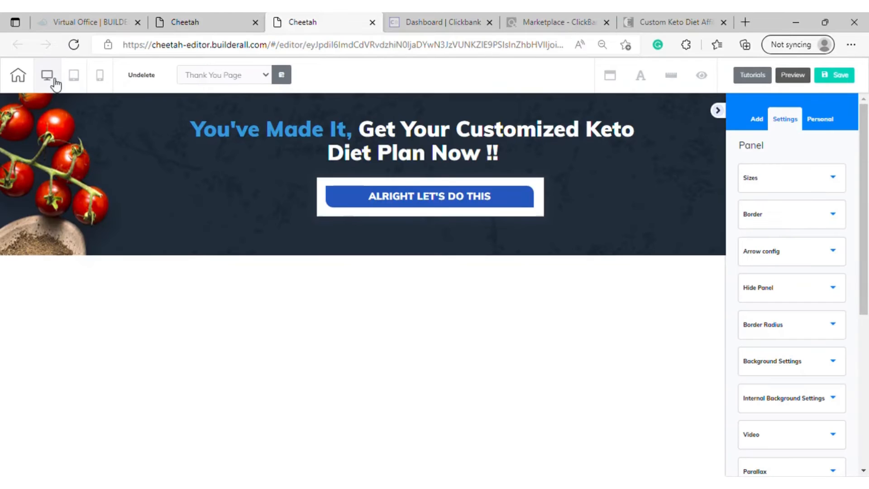
Save the Thank You Page again and switch to editing the Squeeze Page, saving changes on exit
click(850, 80)
click(240, 92)
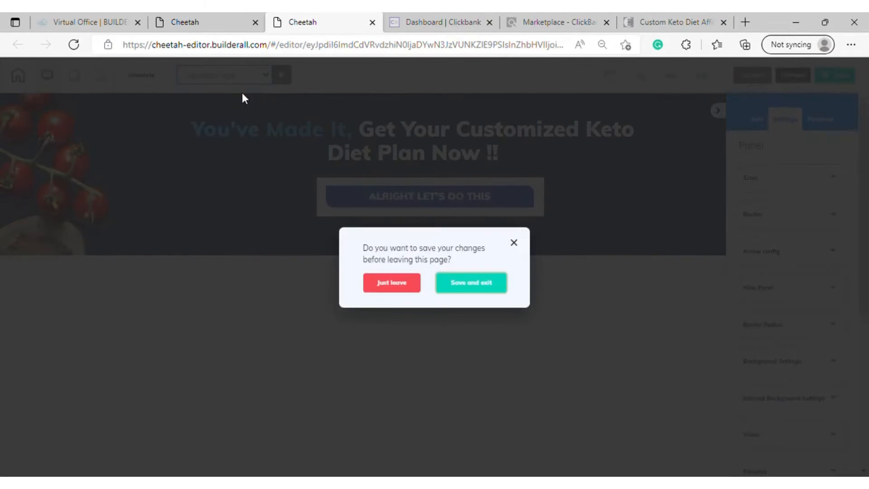
click(483, 292)
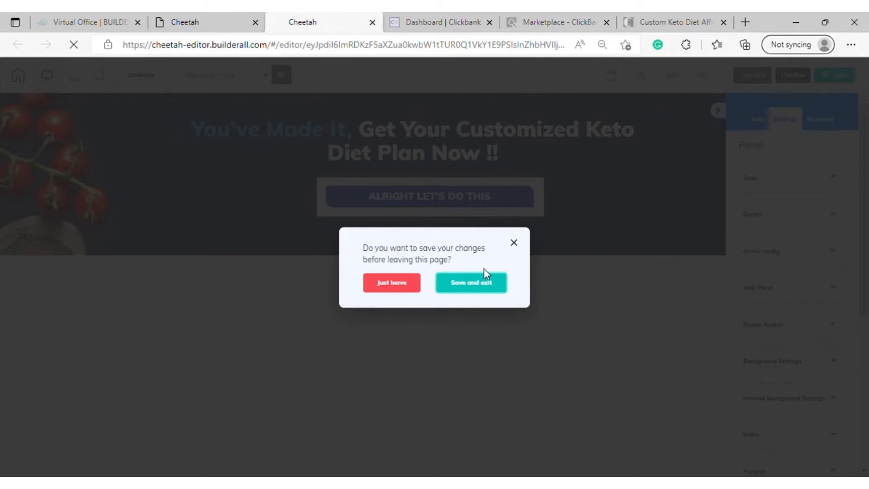
click(484, 272)
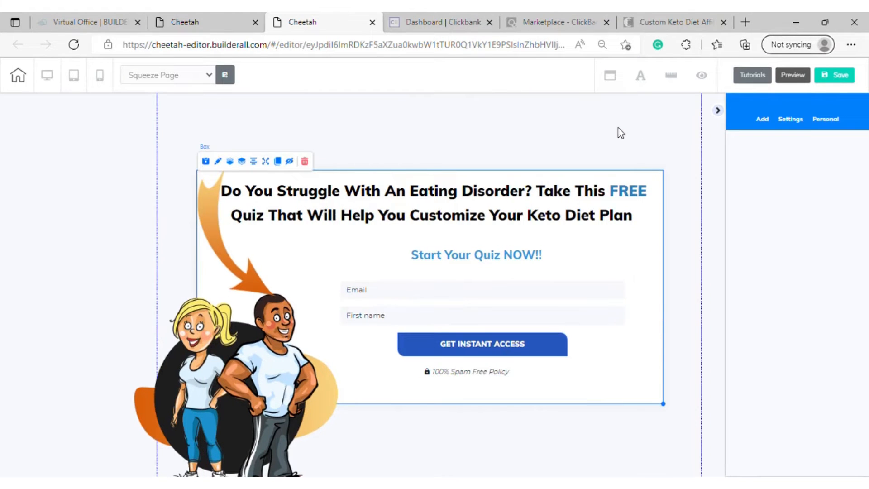
Set keto_bl_bg as the background image of the Squeeze Page panel behind the quiz sign-up box
click(793, 123)
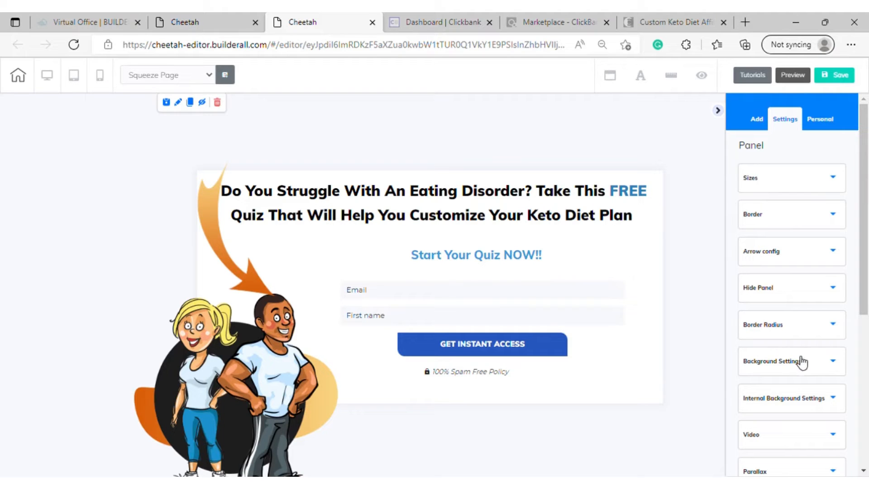
click(824, 361)
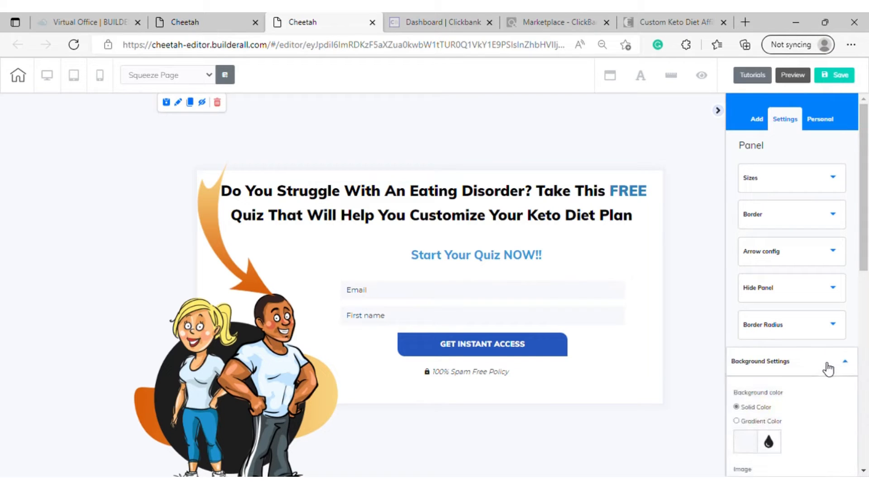
scroll(826, 367, down, 5)
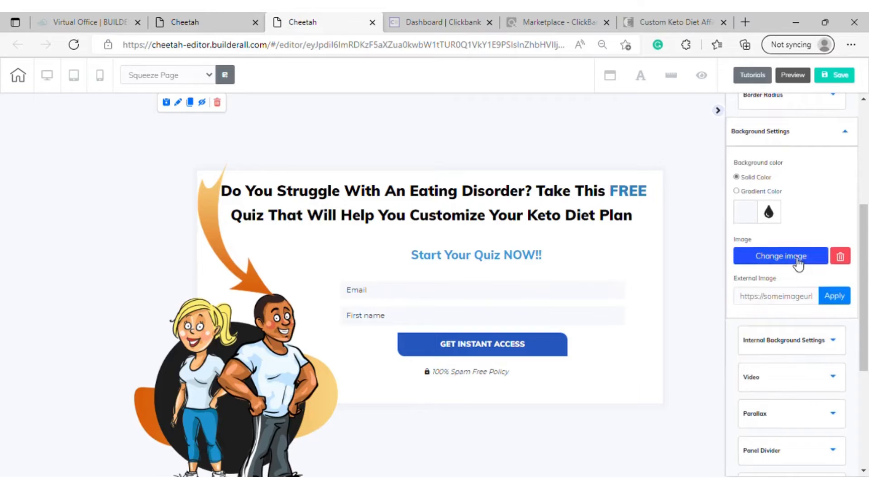
click(798, 260)
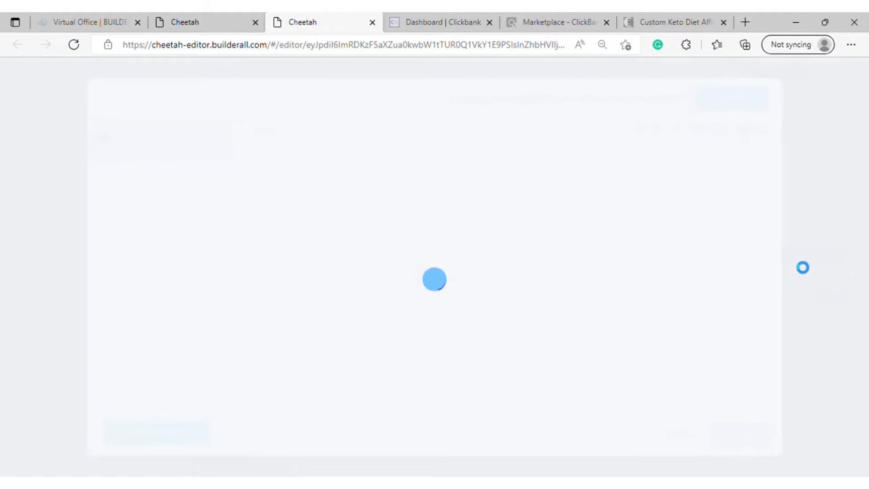
click(315, 211)
click(758, 441)
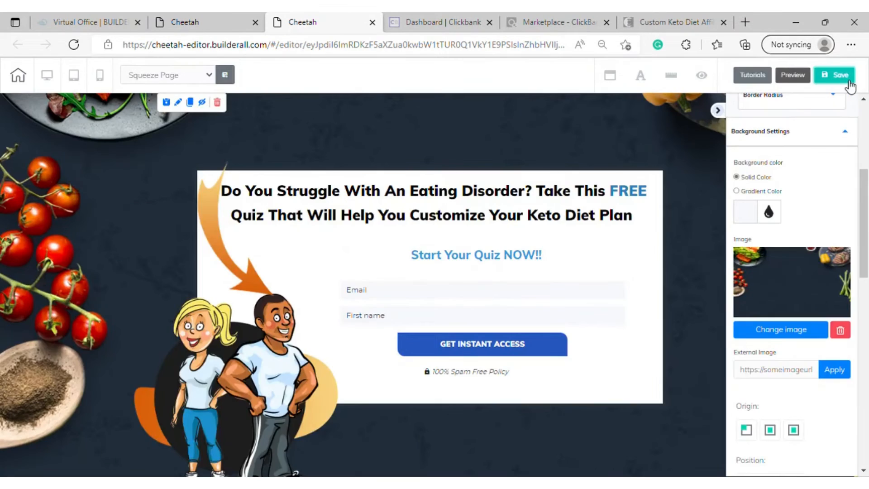
Save the Squeeze Page, accepting the offer to publish, and switch to editing the Confirm Email Page
click(841, 76)
click(499, 306)
click(481, 287)
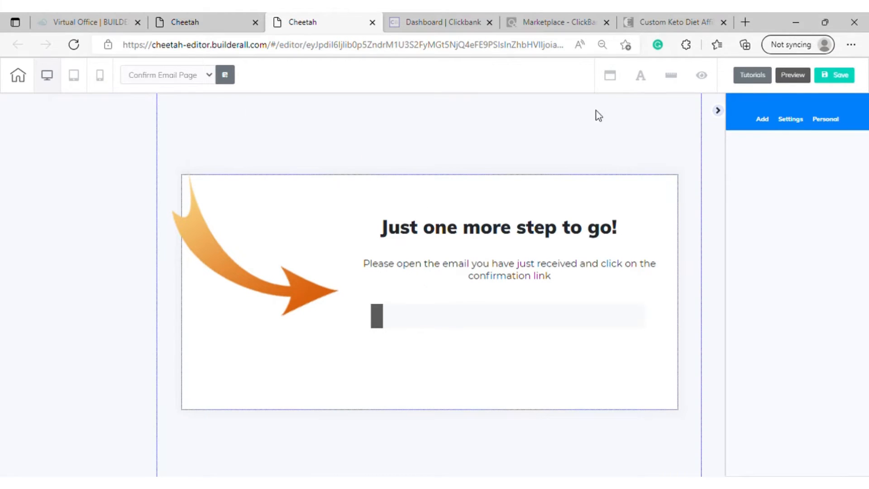
Set keto_bl_bg as the background image of the Confirm Email Page panel behind the "Just one more step to go!" box
click(584, 146)
click(505, 345)
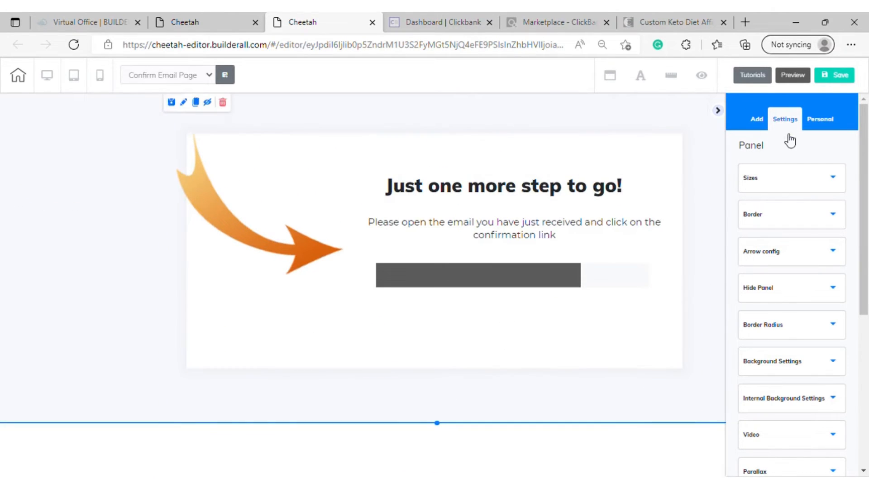
click(827, 369)
scroll(827, 370, down, 4)
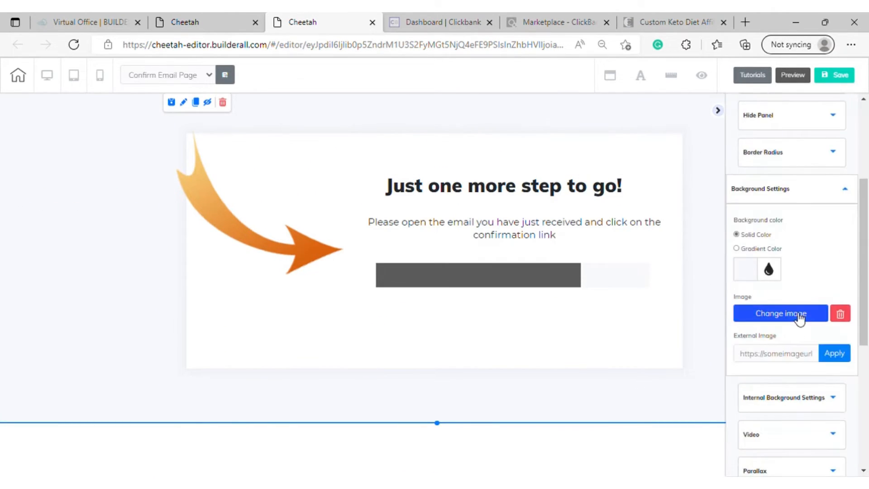
click(798, 316)
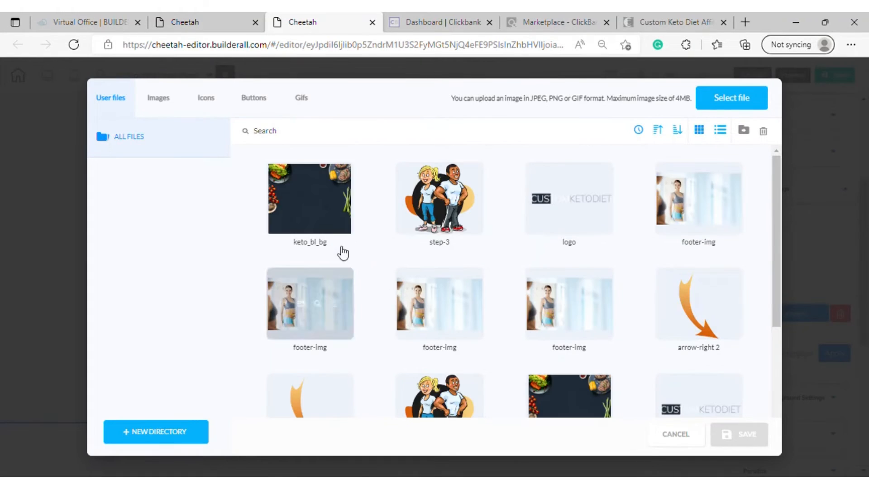
click(340, 231)
click(739, 435)
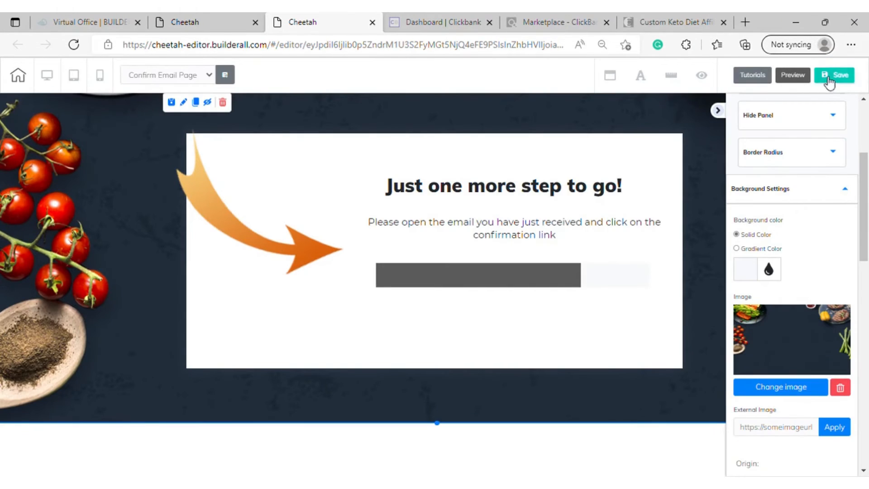
Save the Confirm Email Page and try to publish the site
click(829, 81)
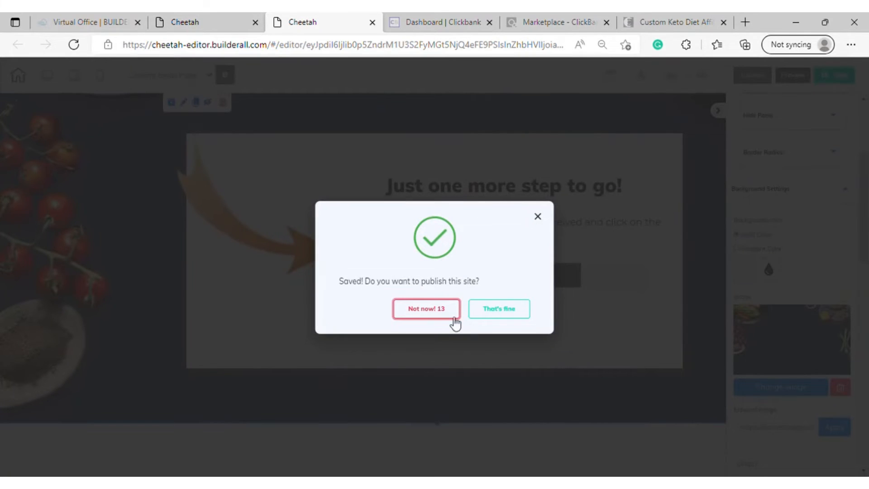
click(520, 311)
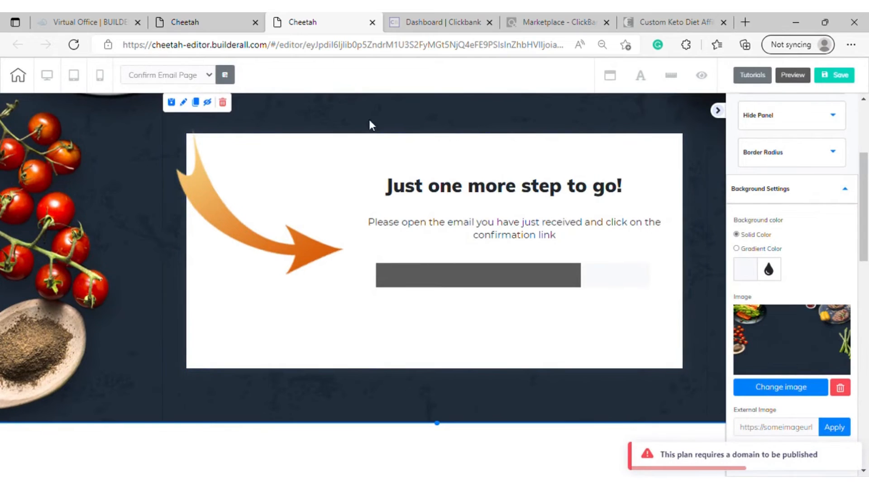
Reload the PRACTICE 3 site's page overview and duplicate the Thank You Page
click(190, 24)
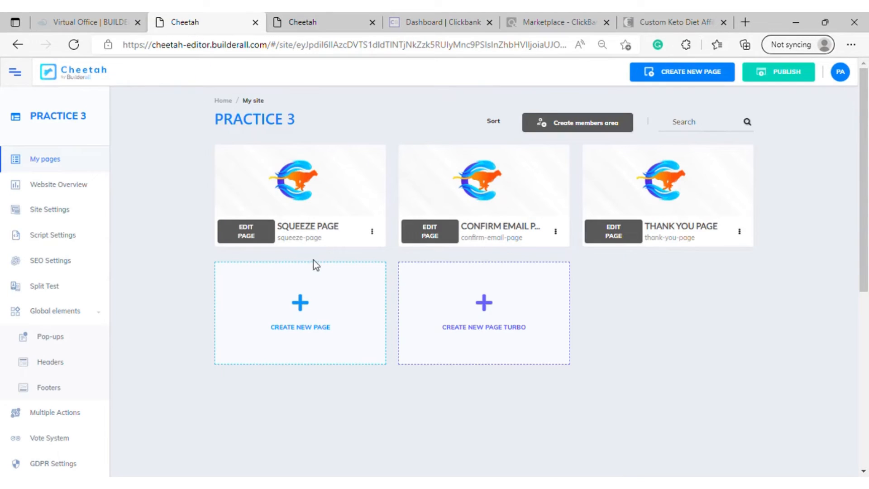
click(73, 45)
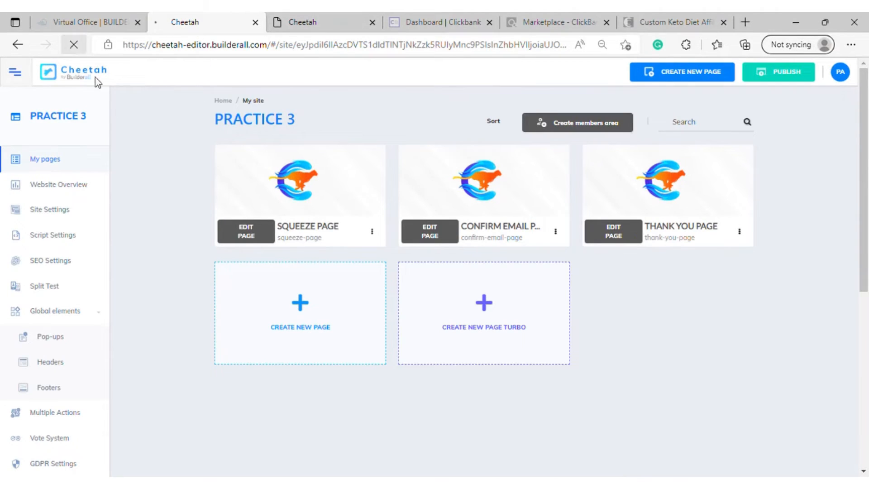
mouse_move(361, 186)
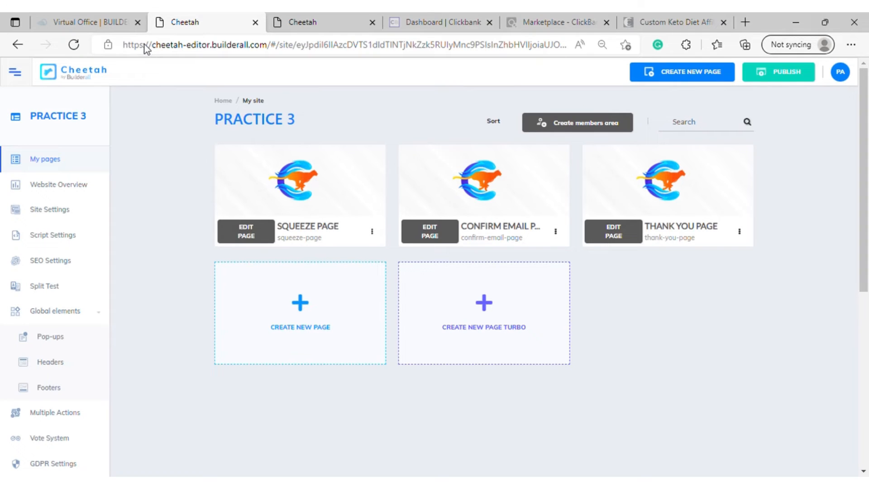
click(739, 232)
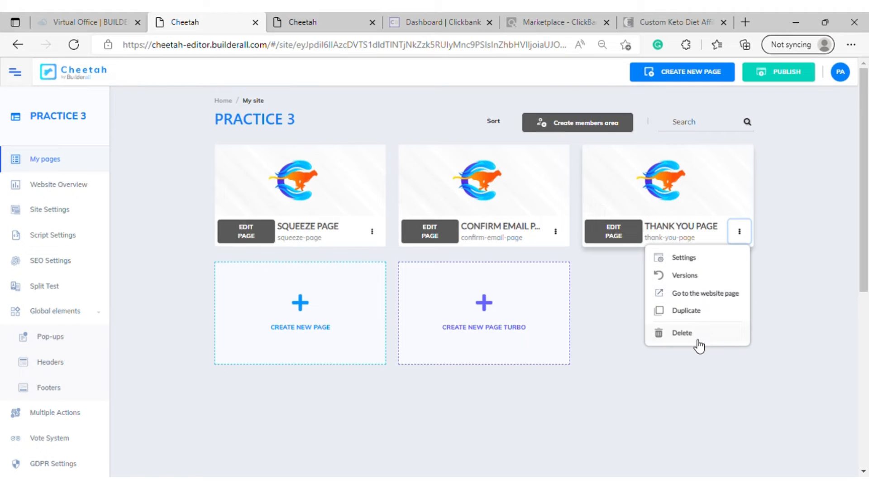
click(686, 311)
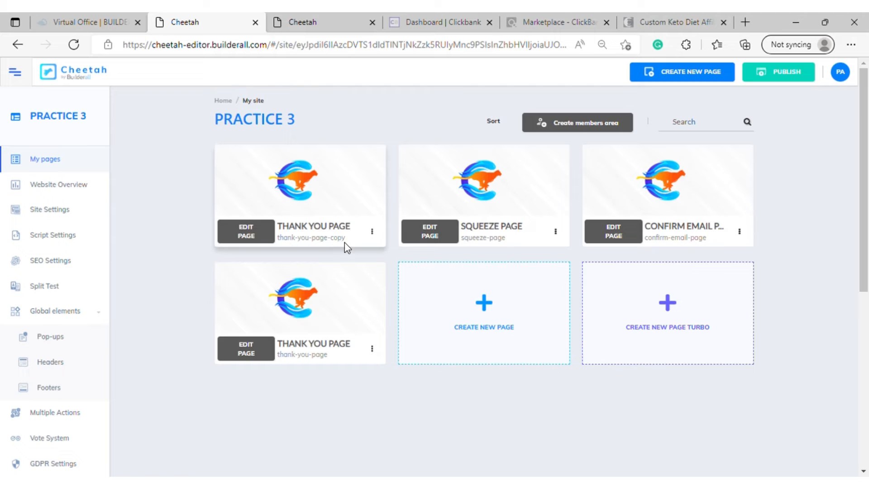
Open the settings of the duplicated Thank You Page and change its name to PRIVACY POLICY
click(372, 232)
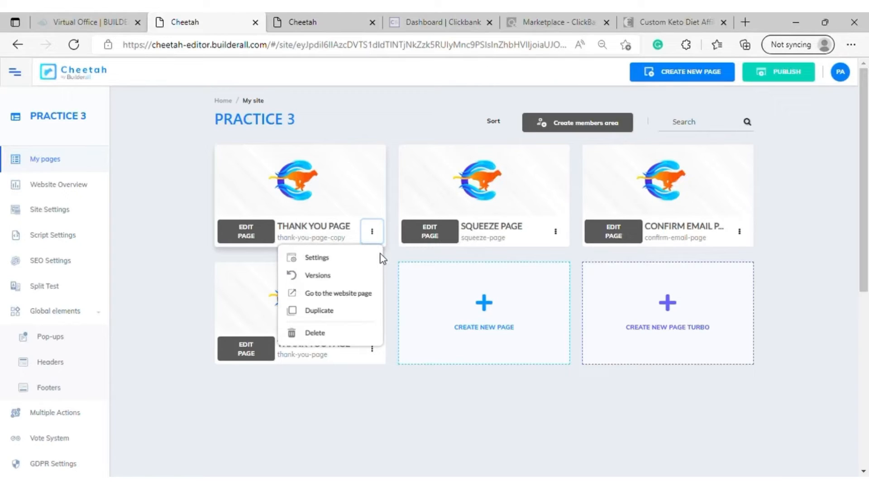
click(309, 244)
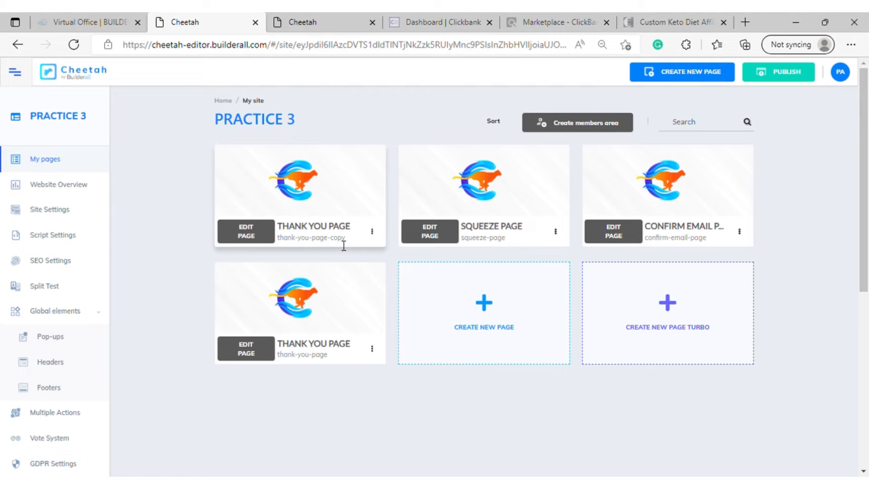
click(373, 232)
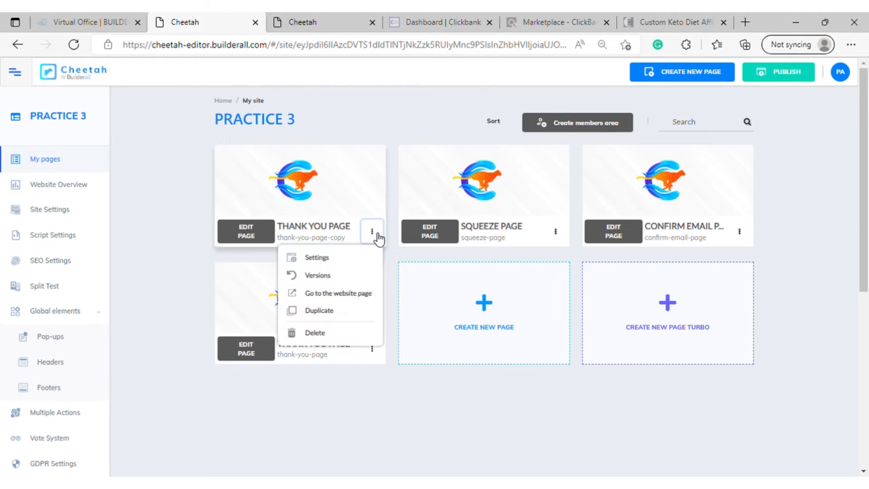
click(345, 261)
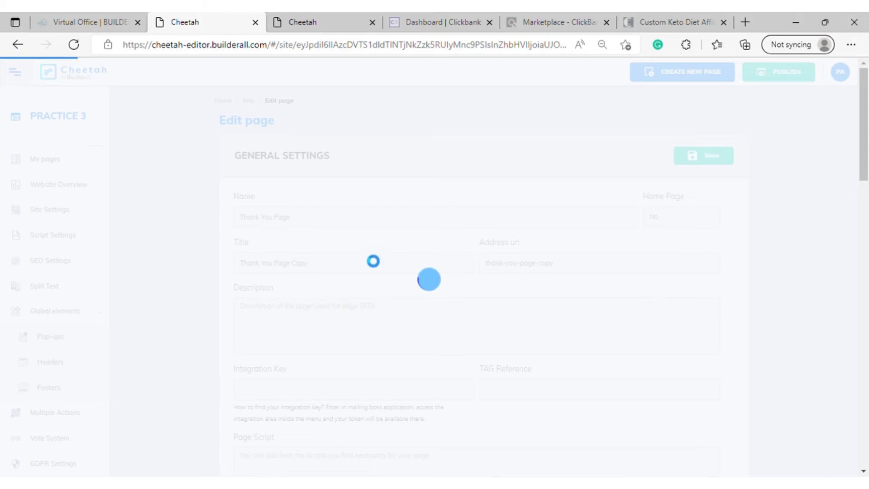
triple_click(331, 224)
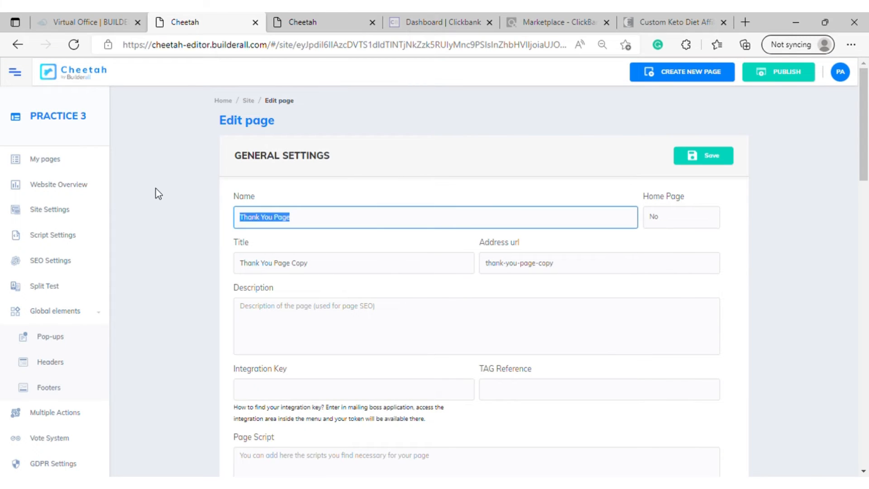
key(BackSpace)
text(P)
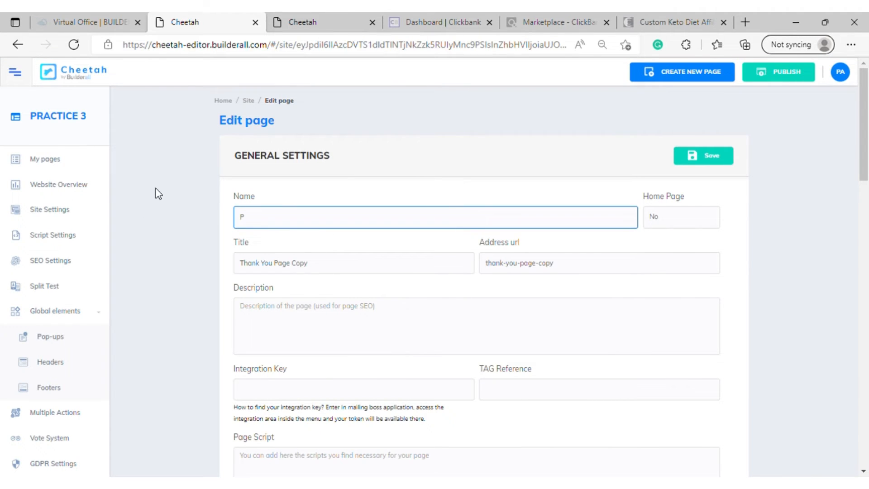
text(RIVACY POLICY)
Copy the page name PRIVACY POLICY and use it to replace the duplicated page's title
drag(304, 216, 249, 224)
key(ctrl+c)
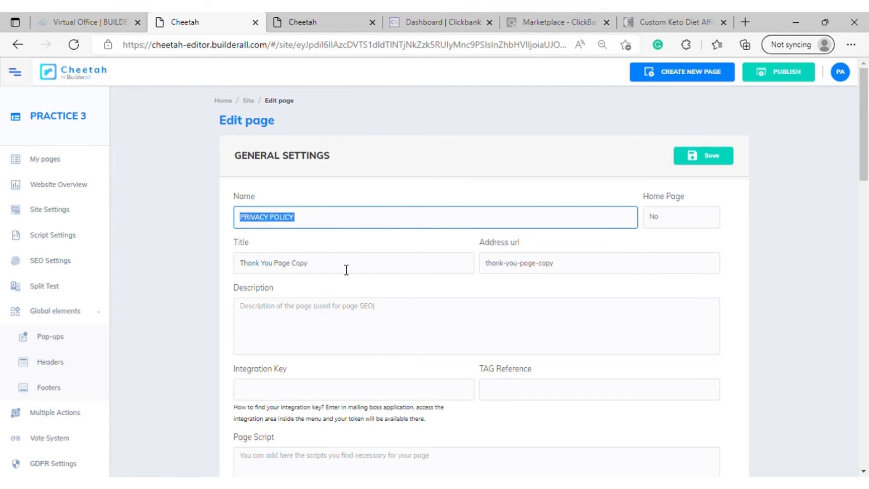
key(Tab)
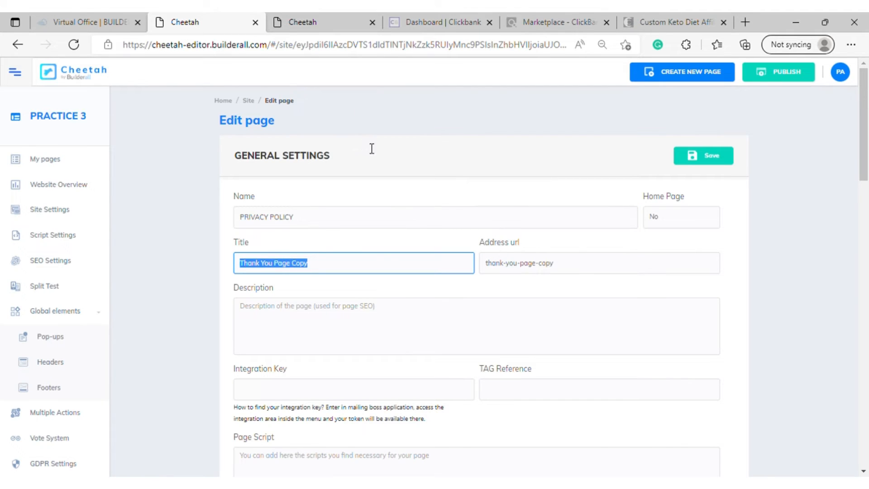
key(ctrl+v)
Set the duplicated page's URL address to PRIVACY-POLICY, with a hyphen in place of the space
key(Tab)
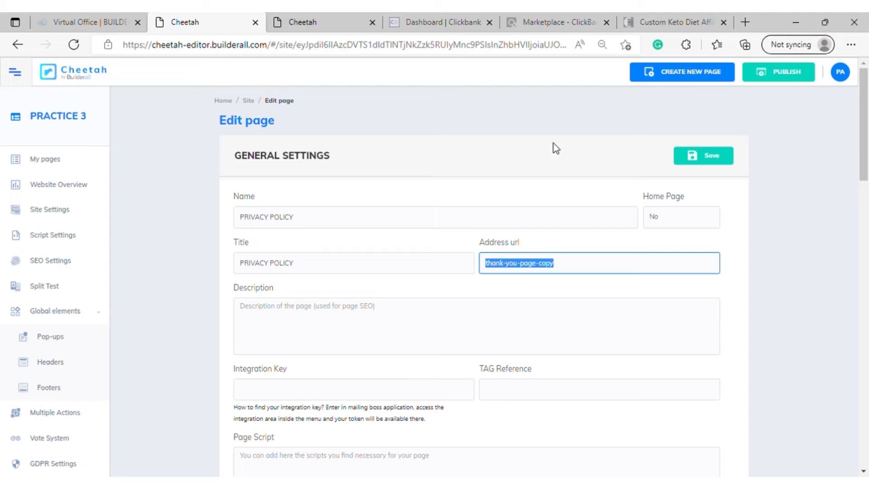
key(ctrl+v)
scroll(504, 294, down, 3)
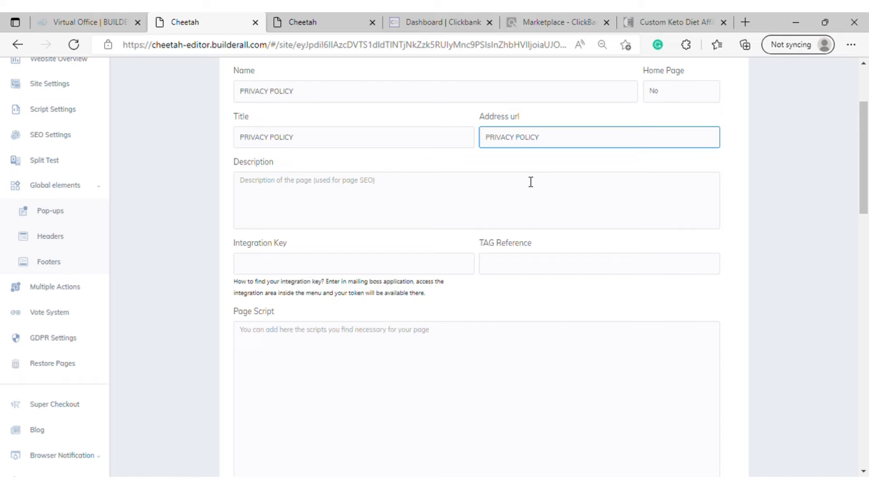
key(BackSpace)
text(-)
click(554, 144)
click(457, 202)
Save the page settings and open the Privacy Policy page for editing
scroll(453, 200, up, 3)
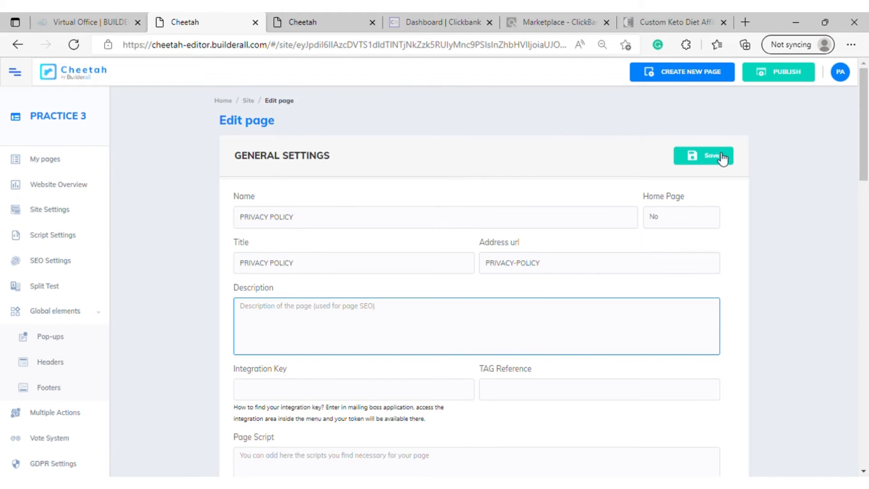
click(722, 159)
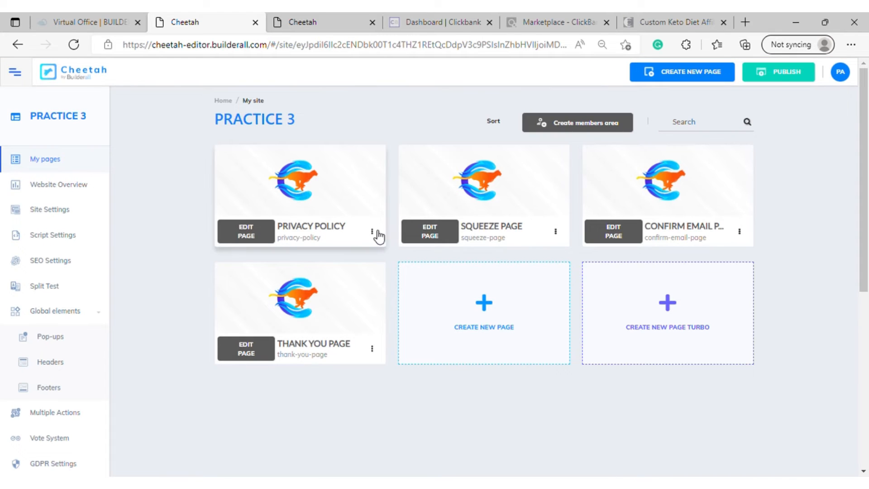
click(246, 233)
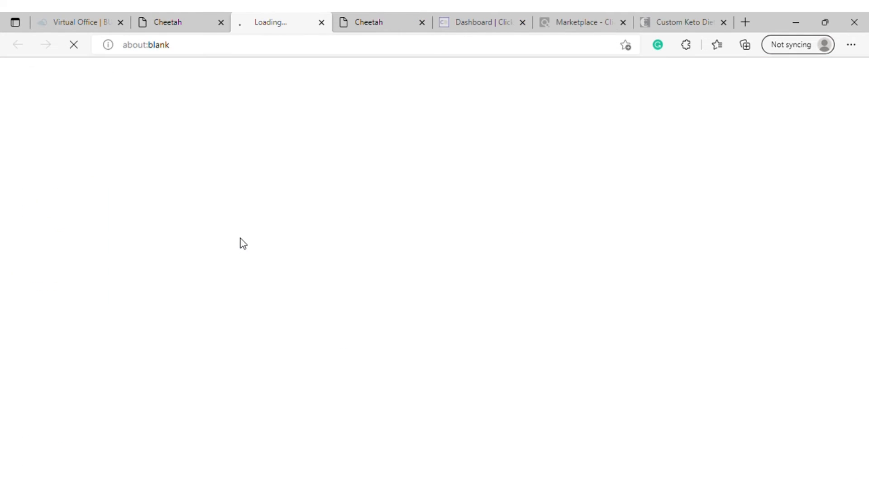
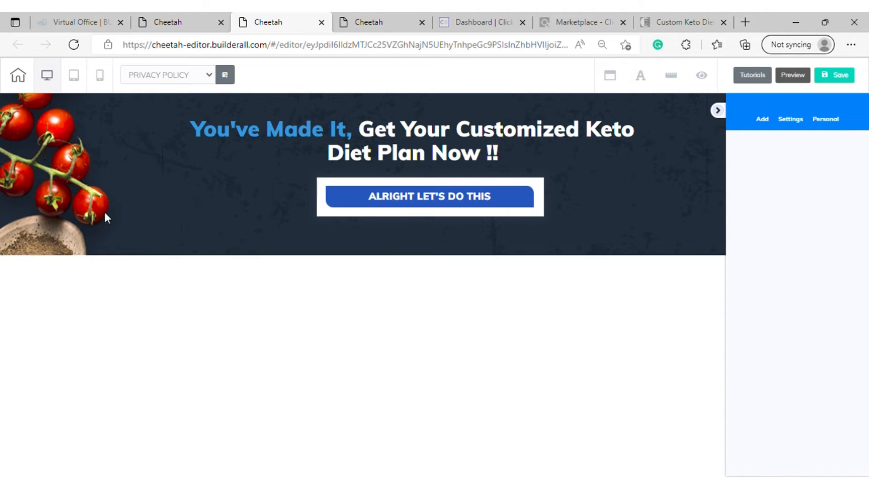
Delete the ALRIGHT LET'S DO THIS button and the "You've Made It" headline from the Privacy Policy page
click(587, 220)
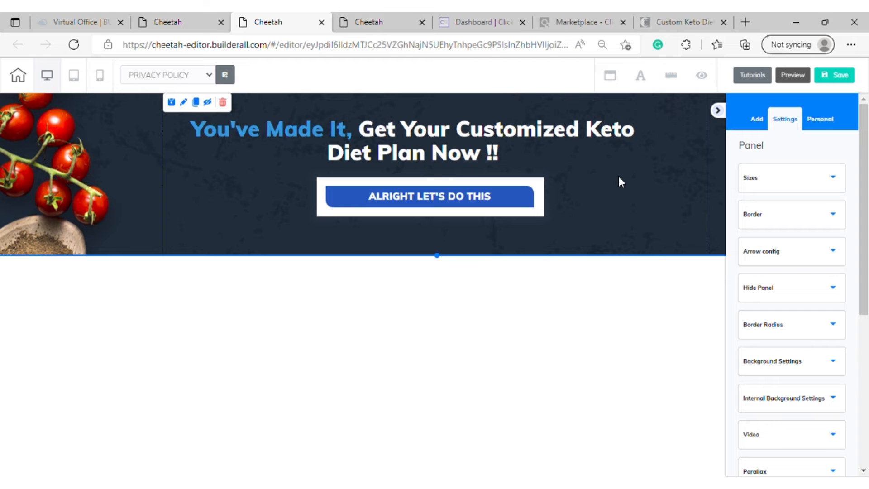
click(321, 210)
click(424, 168)
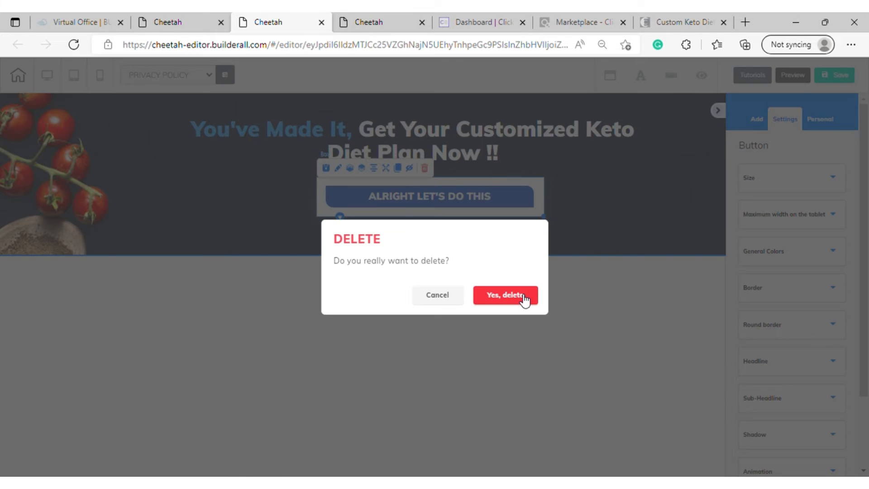
click(520, 297)
click(310, 137)
key(Delete)
click(520, 296)
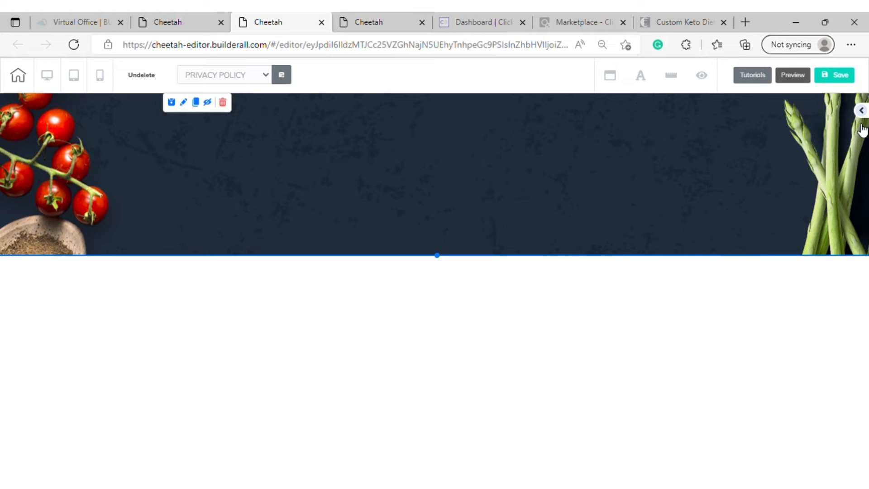
Remove the background image from the emptied panel and extend the panel's lower edge downward
click(861, 111)
click(767, 148)
click(791, 121)
scroll(816, 329, down, 2)
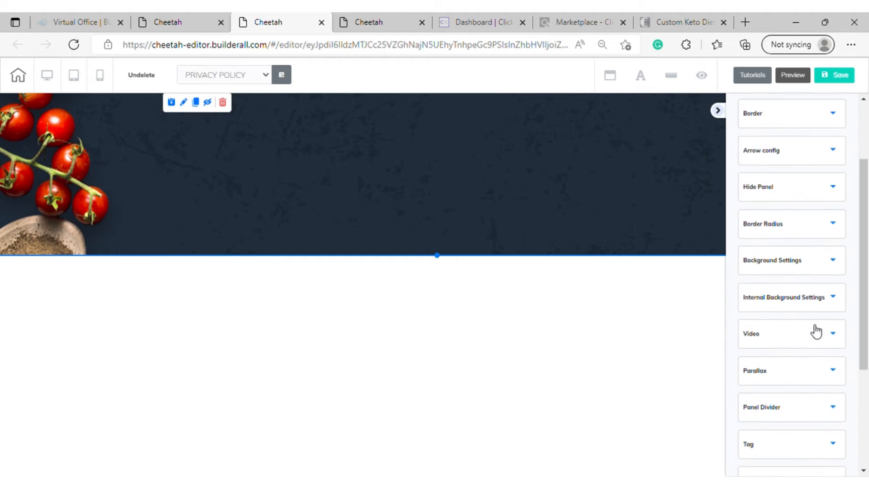
click(831, 253)
scroll(826, 312, down, 2)
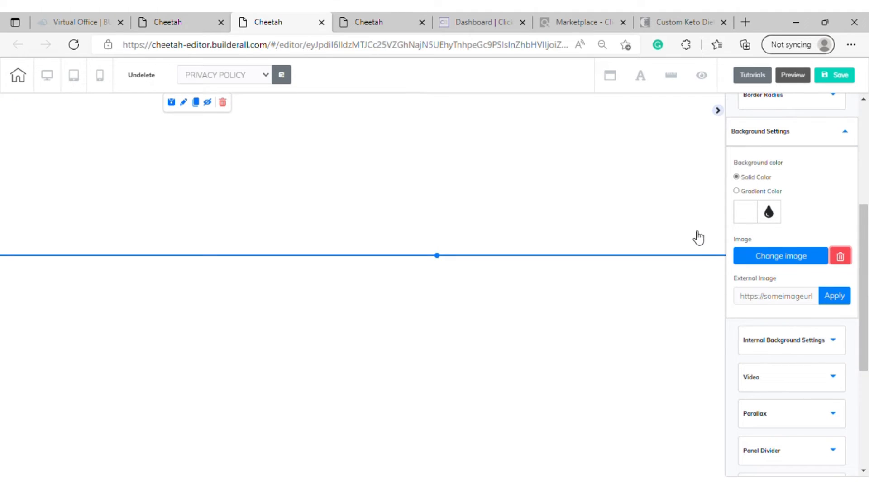
click(645, 185)
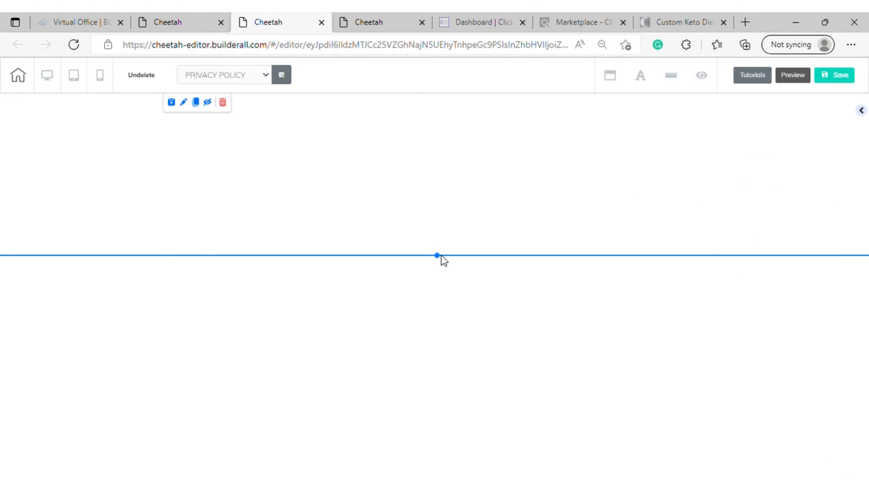
drag(438, 256, 471, 318)
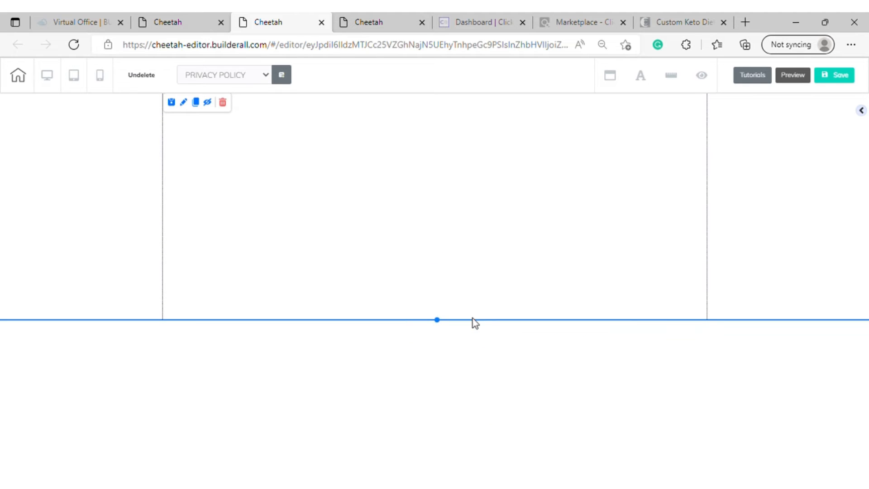
Add the Privacy Policy panel from the Legal Pages templates below the empty panel
click(861, 111)
scroll(802, 172, up, 5)
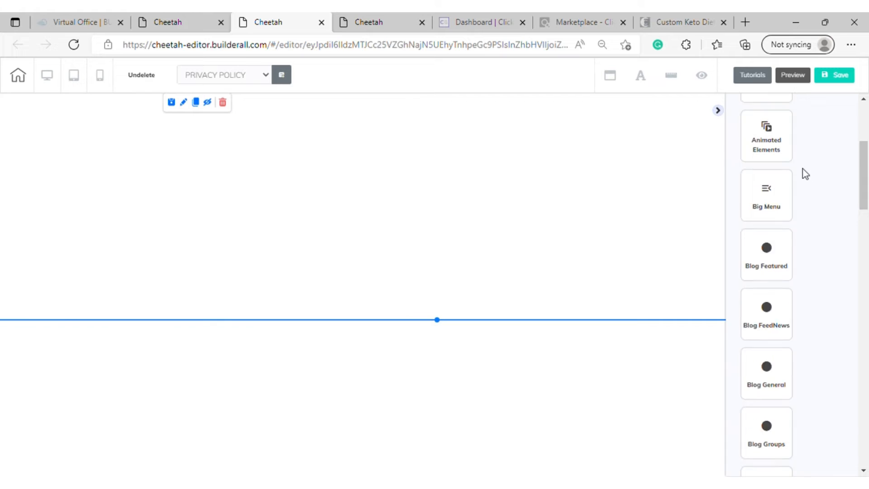
click(781, 149)
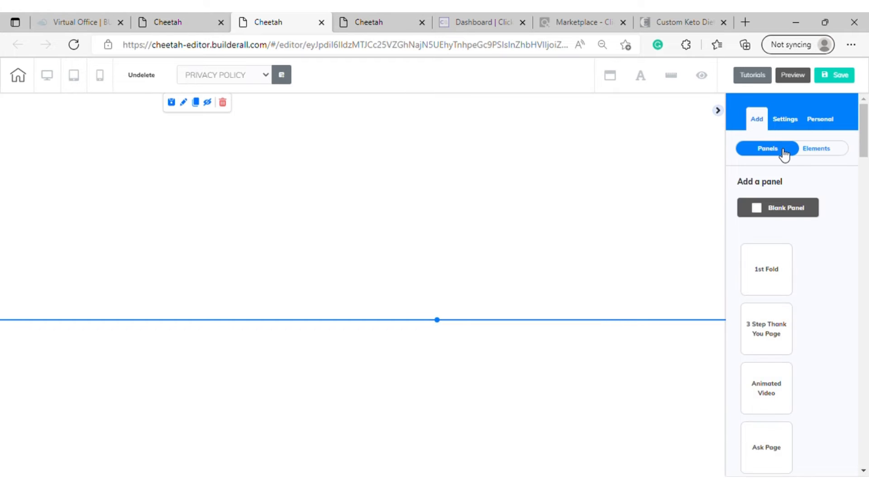
scroll(789, 186, down, 8)
scroll(795, 188, down, 5)
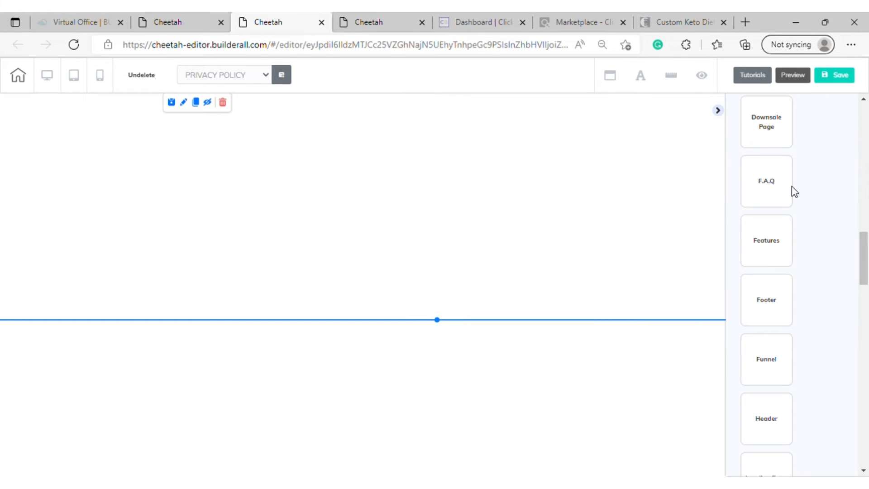
scroll(793, 190, down, 5)
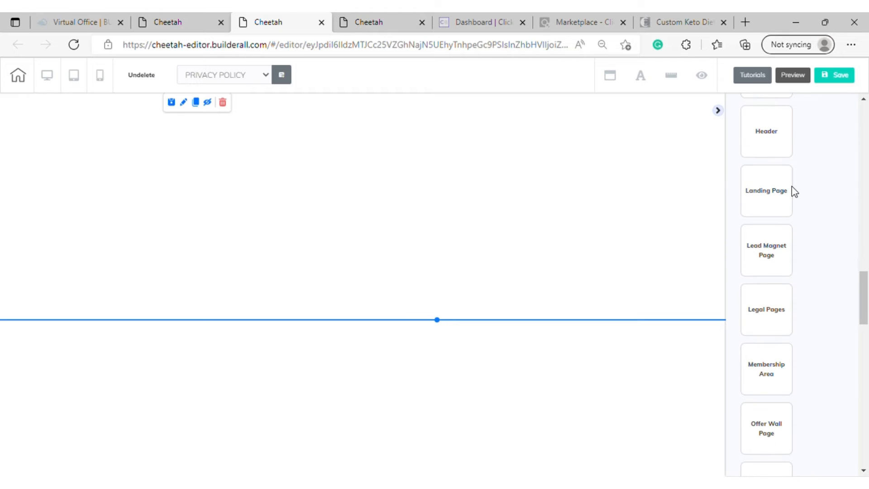
click(771, 316)
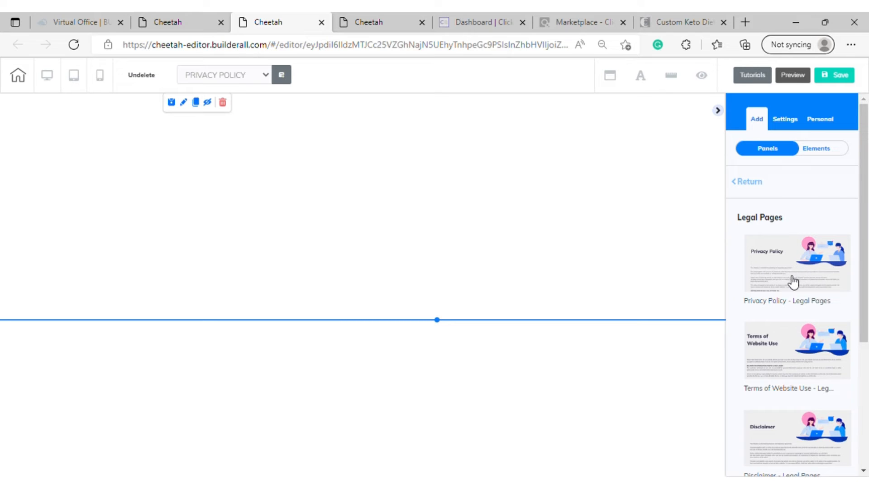
drag(641, 276, 634, 253)
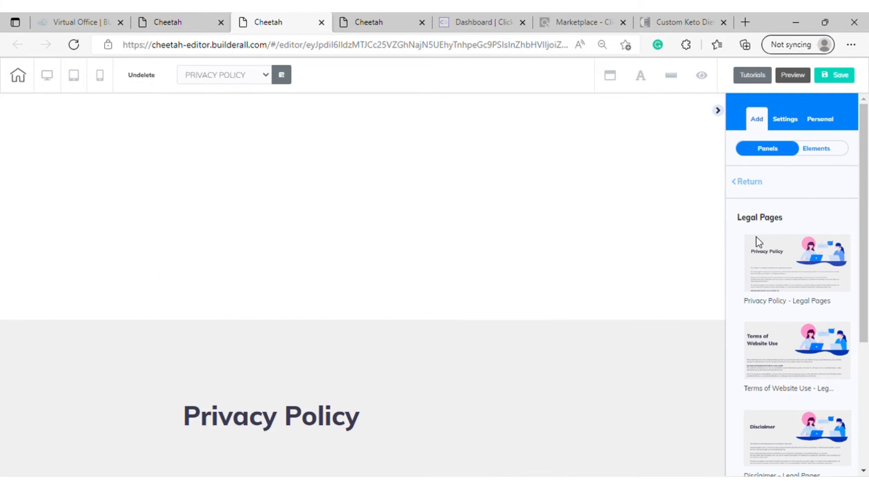
scroll(508, 248, down, 8)
scroll(498, 219, up, 8)
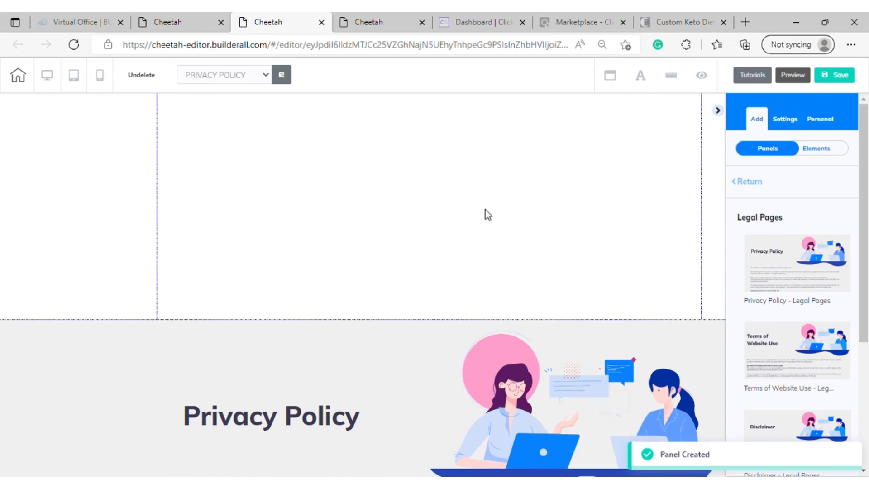
Add a plain filled Box element to the middle of the empty panel above the Privacy Policy panel
click(610, 168)
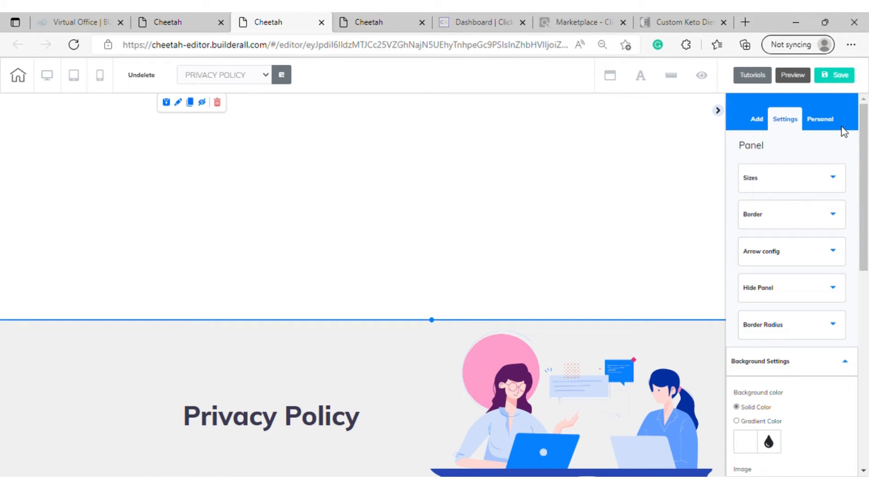
click(748, 125)
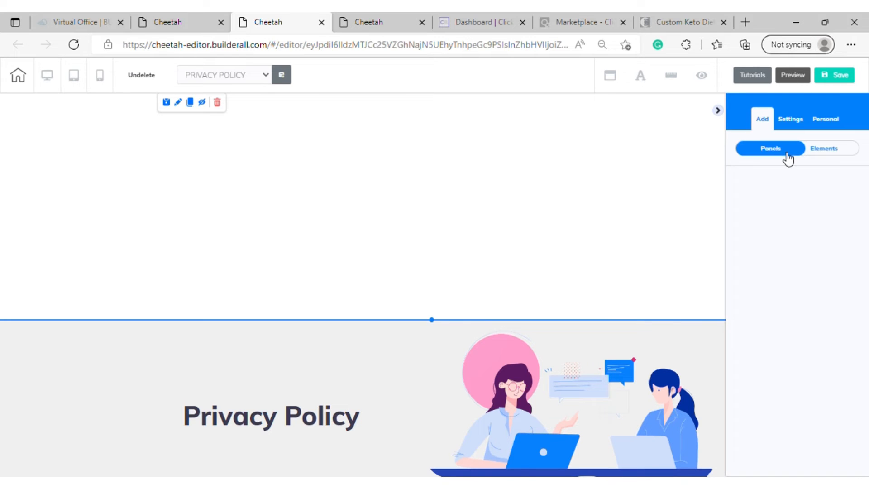
click(843, 158)
scroll(801, 253, down, 6)
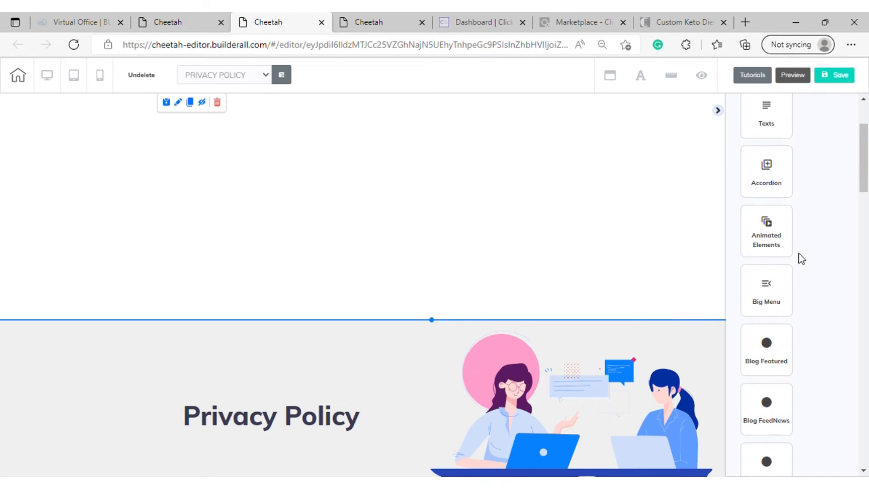
scroll(801, 258, down, 5)
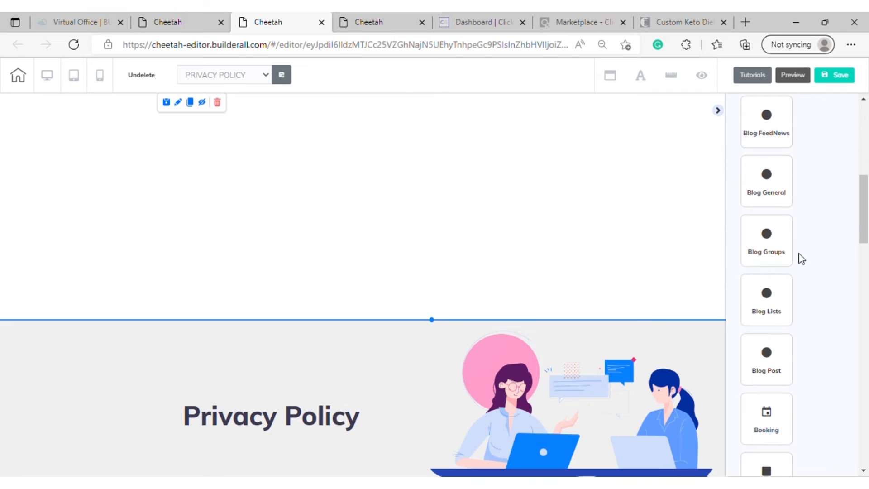
scroll(800, 258, down, 1)
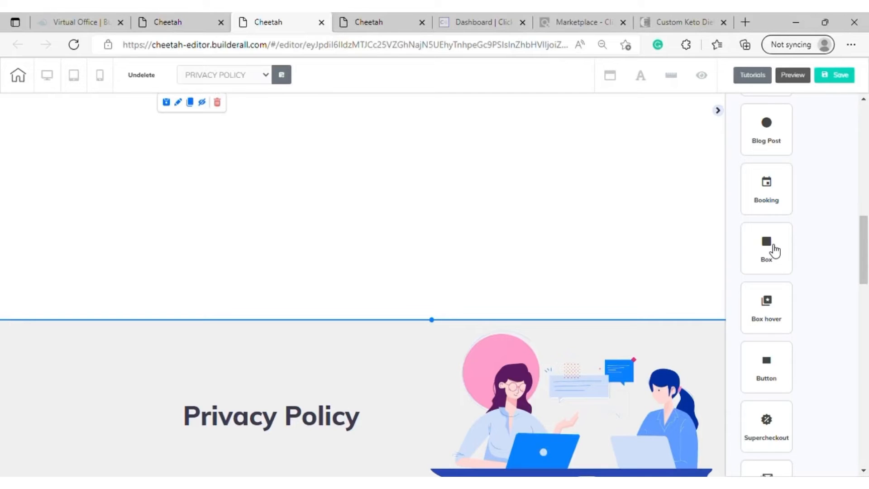
click(774, 250)
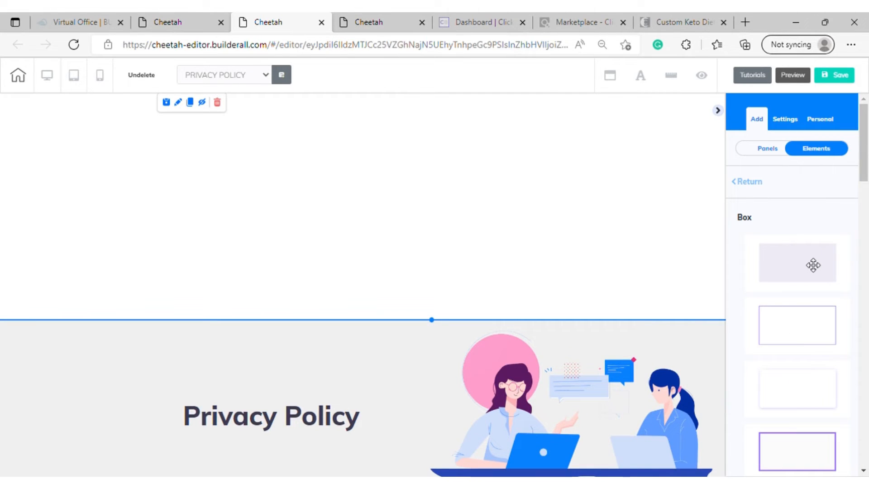
drag(813, 265, 406, 180)
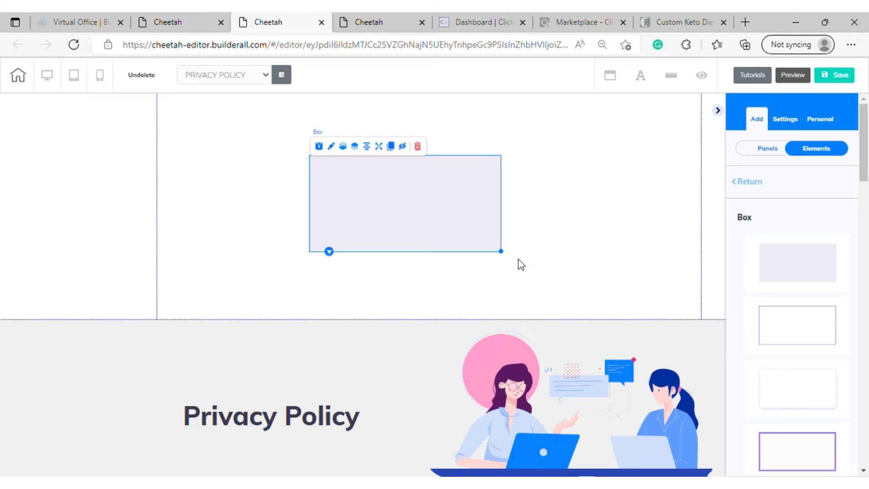
Move the box to the empty panel's upper-left area and enlarge it to cover most of the panel
drag(499, 252, 634, 270)
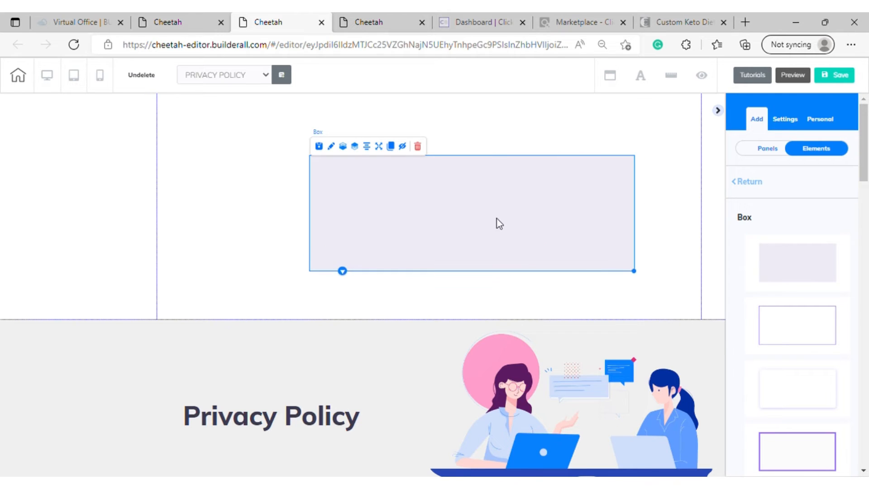
drag(496, 223, 350, 170)
drag(492, 226, 670, 299)
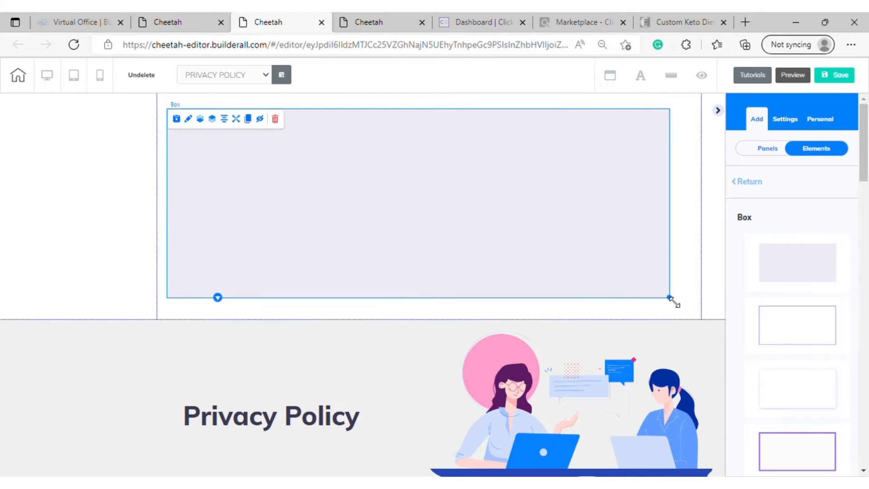
Make the blank panel much taller and stretch the box downward to fill the added height
click(690, 252)
drag(433, 319, 433, 245)
scroll(430, 258, up, 7)
click(655, 285)
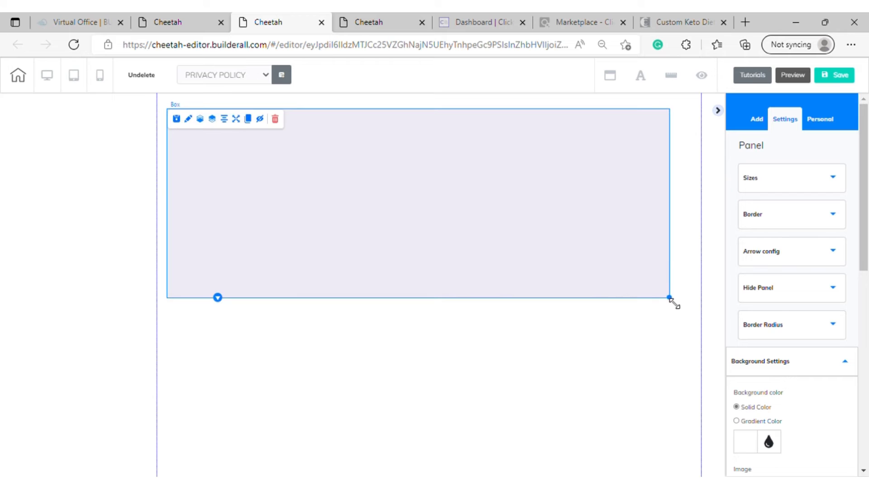
drag(671, 299, 690, 473)
scroll(689, 407, down, 7)
drag(689, 155, 684, 349)
scroll(685, 335, up, 7)
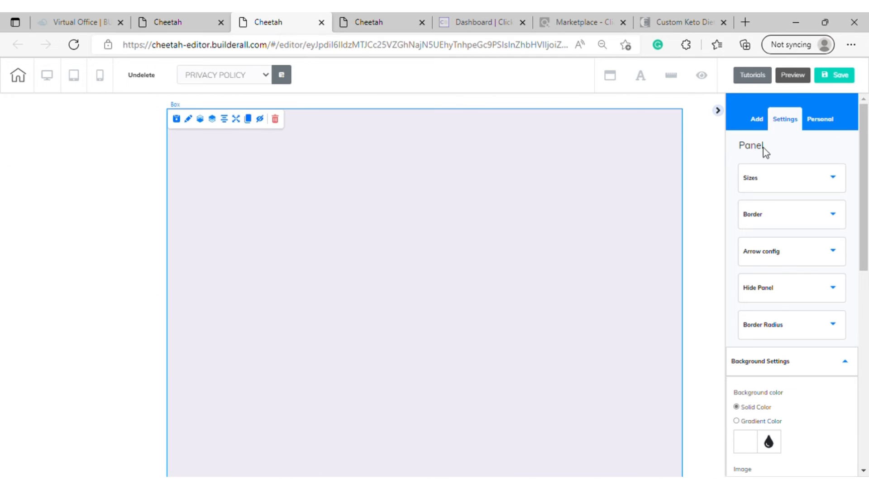
Review the Privacy Policy template text and move its illustration of two women with laptops up into the box
scroll(568, 153, down, 5)
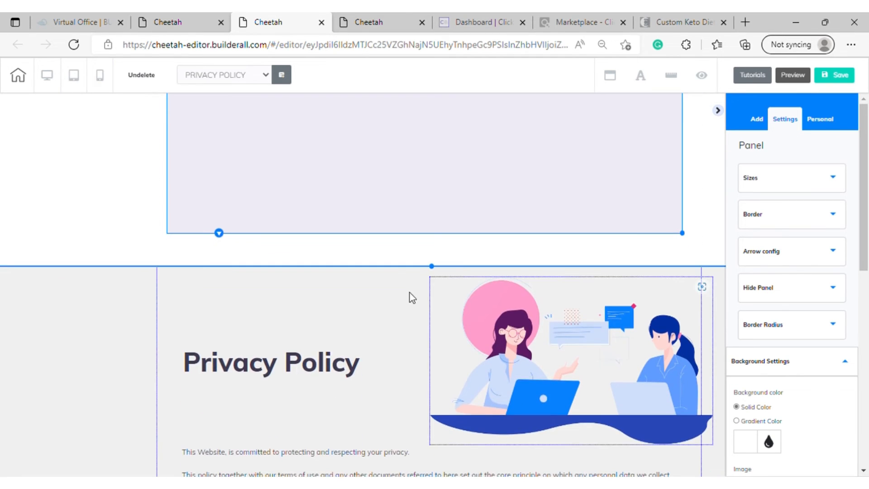
scroll(411, 297, down, 15)
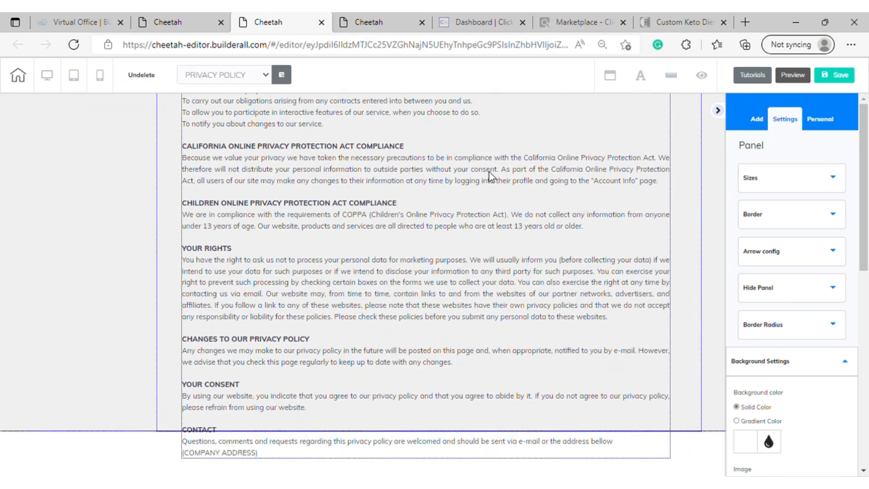
scroll(376, 188, up, 20)
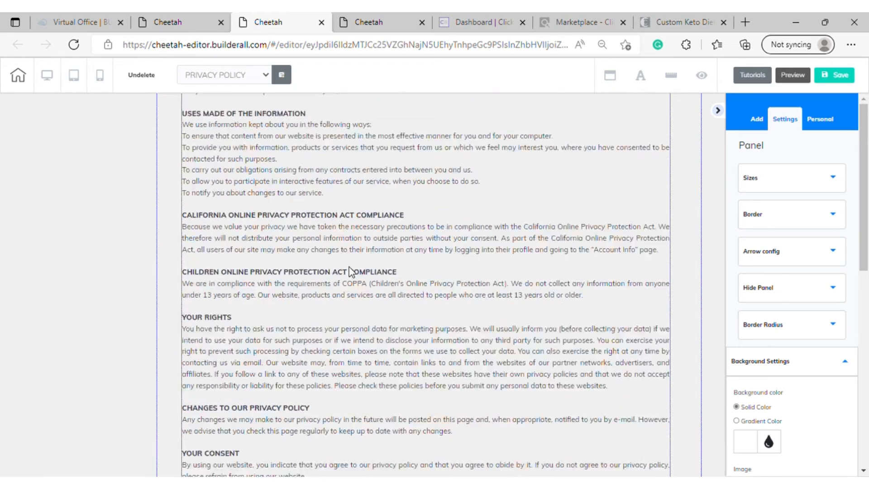
scroll(392, 193, down, 5)
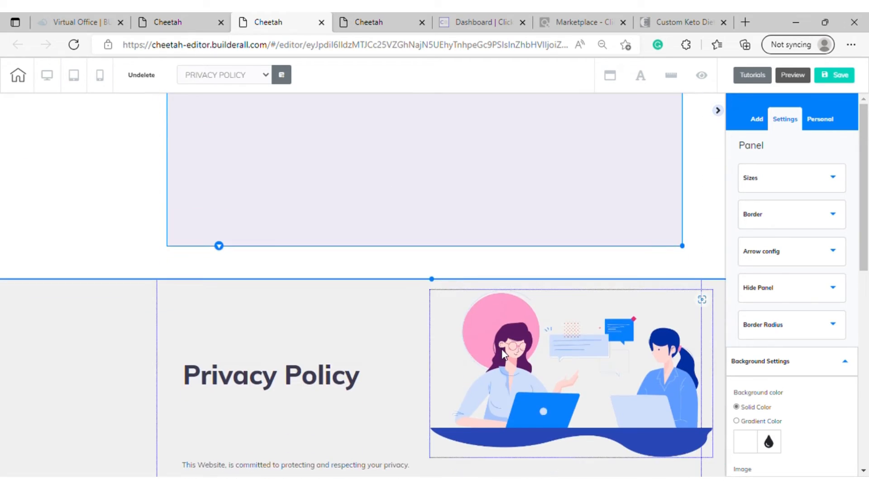
drag(502, 351, 442, 149)
scroll(467, 171, up, 5)
drag(514, 369, 504, 194)
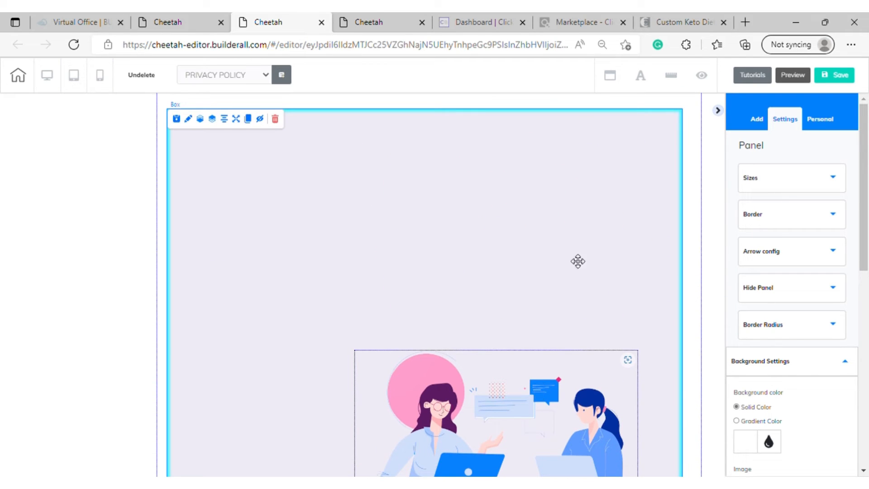
click(530, 191)
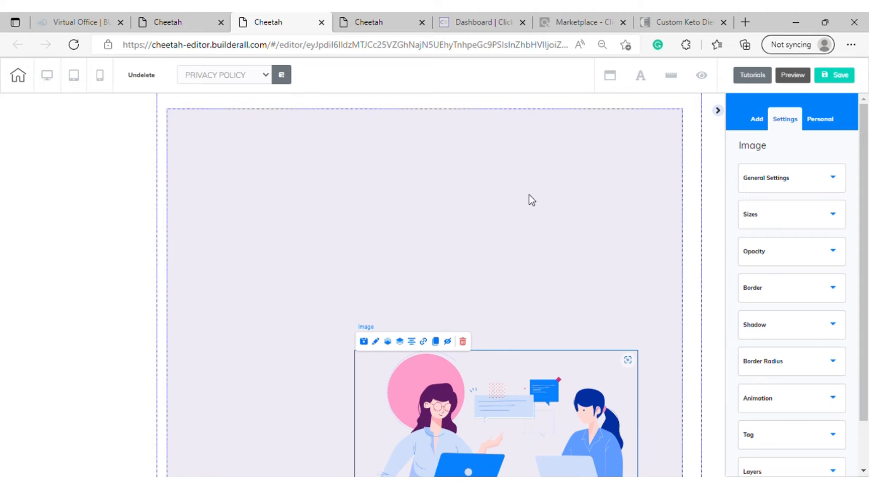
Reposition the box with its illustration near the top of the blank panel, within the panel's side guides
scroll(529, 203, down, 2)
scroll(530, 222, up, 2)
scroll(553, 365, down, 4)
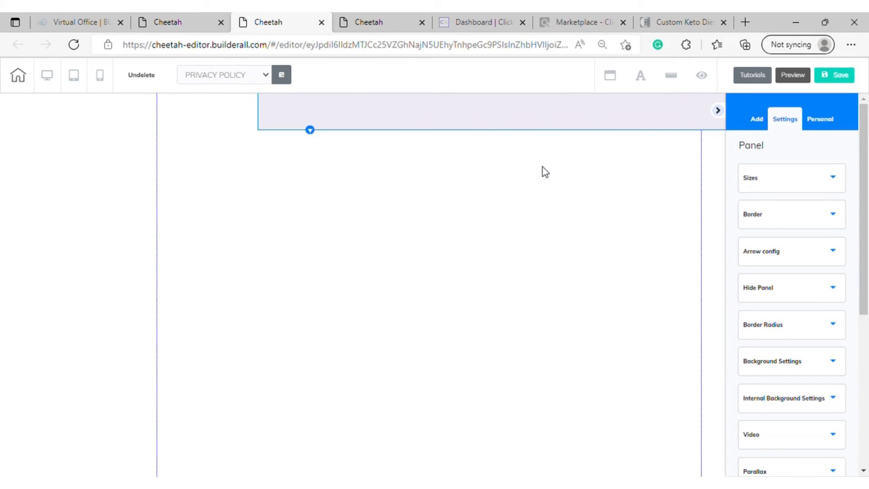
click(539, 172)
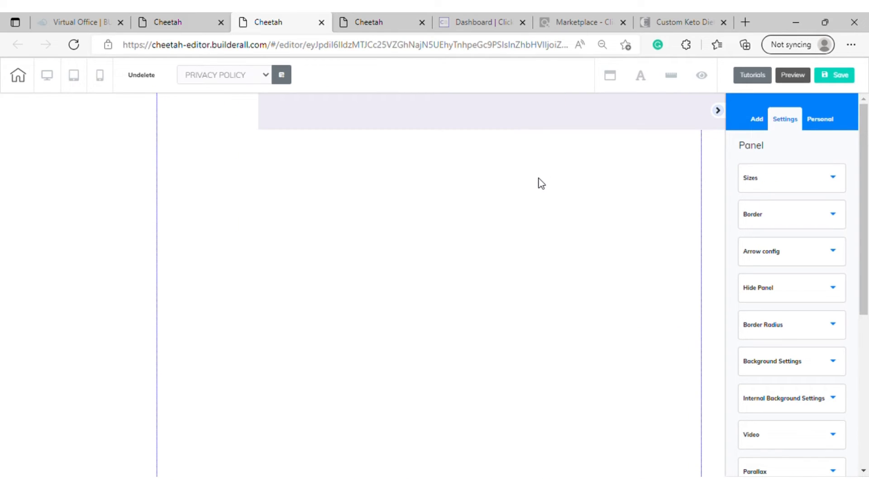
scroll(537, 180, up, 4)
scroll(504, 238, up, 5)
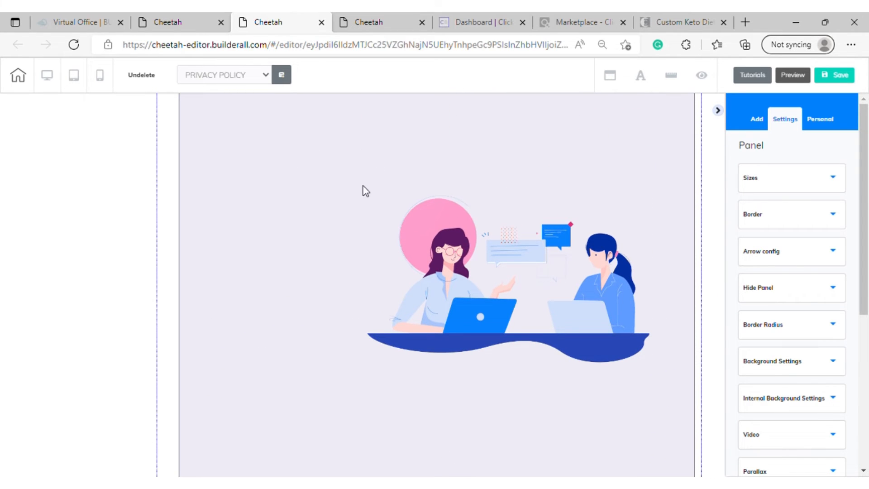
drag(365, 190, 371, 320)
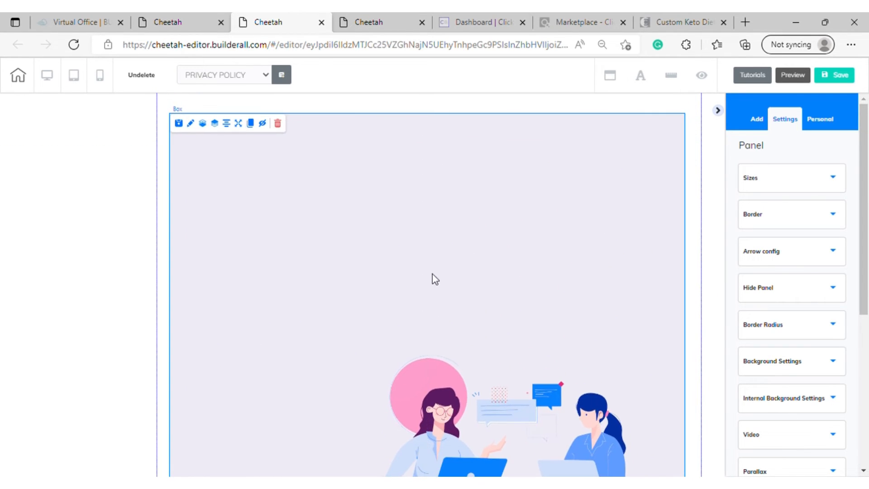
Move the illustration to the upper-right corner of the box
scroll(514, 95, down, 7)
scroll(340, 142, up, 7)
drag(461, 436, 499, 200)
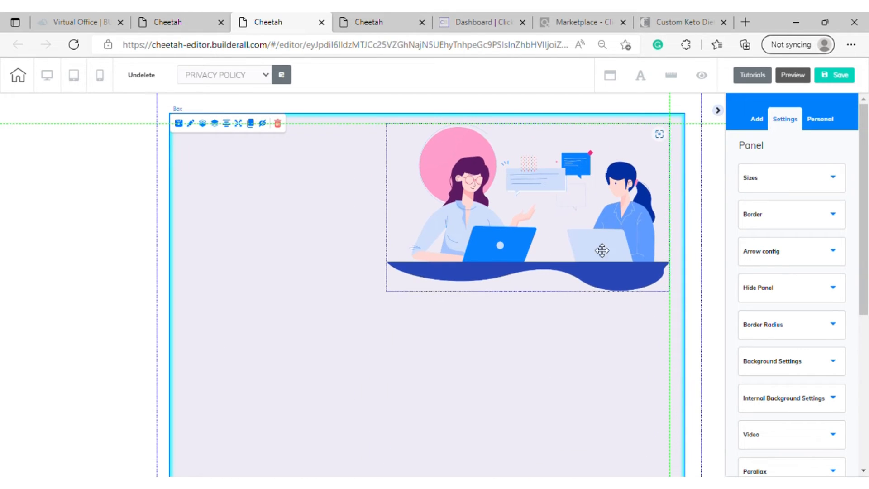
Shrink the illustration to about a third of the box's width and place it near the box's upper-right corner
click(663, 267)
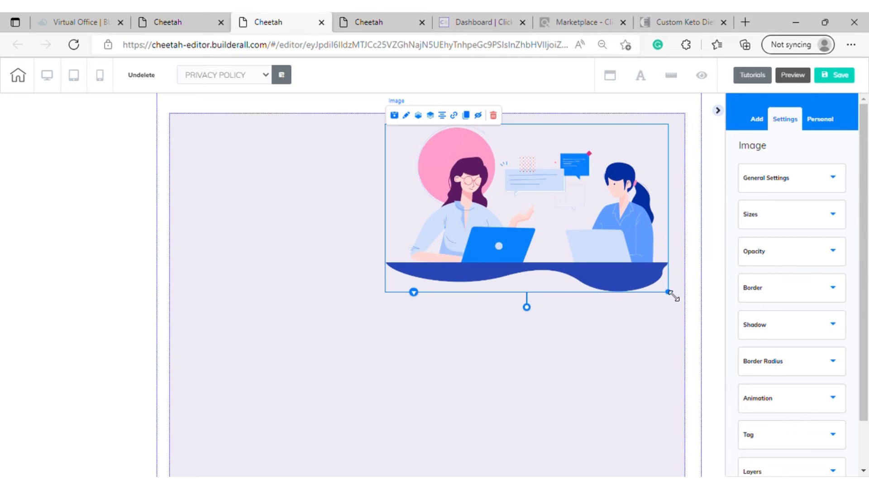
drag(673, 295, 542, 218)
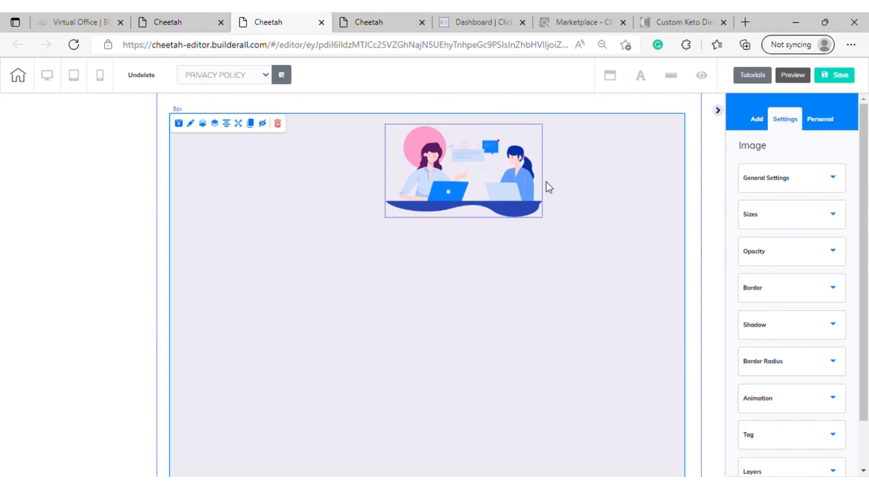
drag(493, 183, 588, 186)
drag(636, 223, 646, 228)
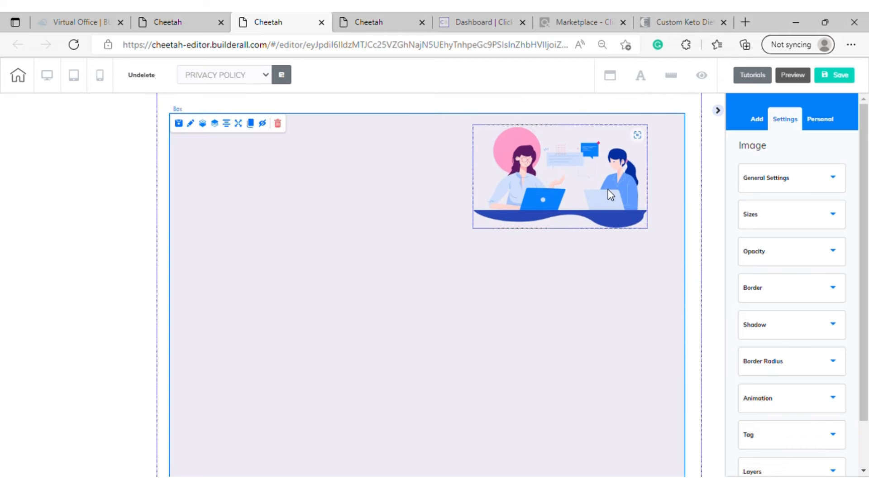
Move the Privacy Policy heading from the template panel up into the box, beside the illustration
scroll(423, 258, down, 6)
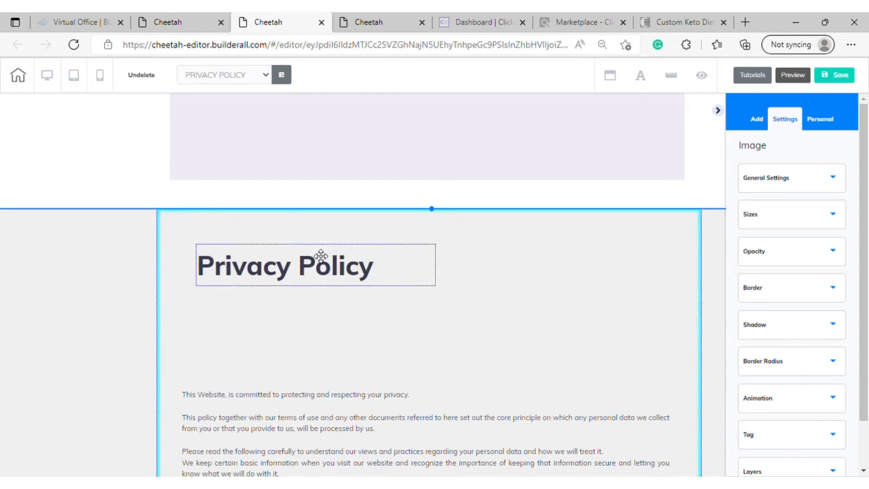
drag(321, 256, 367, 197)
scroll(366, 197, up, 6)
drag(378, 428, 382, 212)
scroll(382, 211, up, 3)
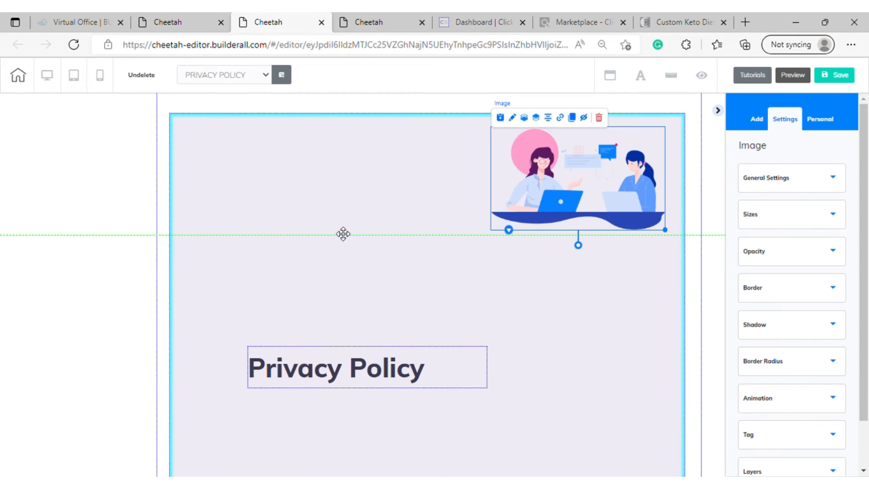
scroll(363, 379, down, 4)
drag(384, 380, 359, 381)
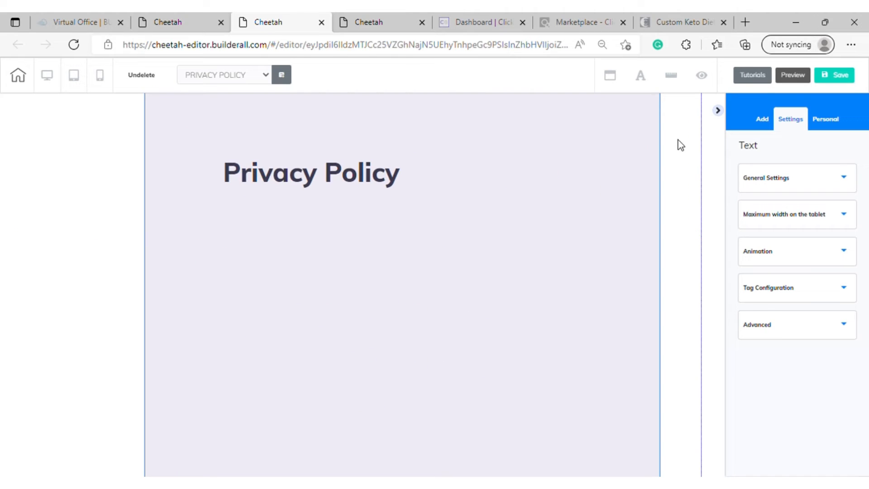
scroll(611, 301, up, 5)
drag(427, 214, 438, 192)
drag(375, 349, 347, 186)
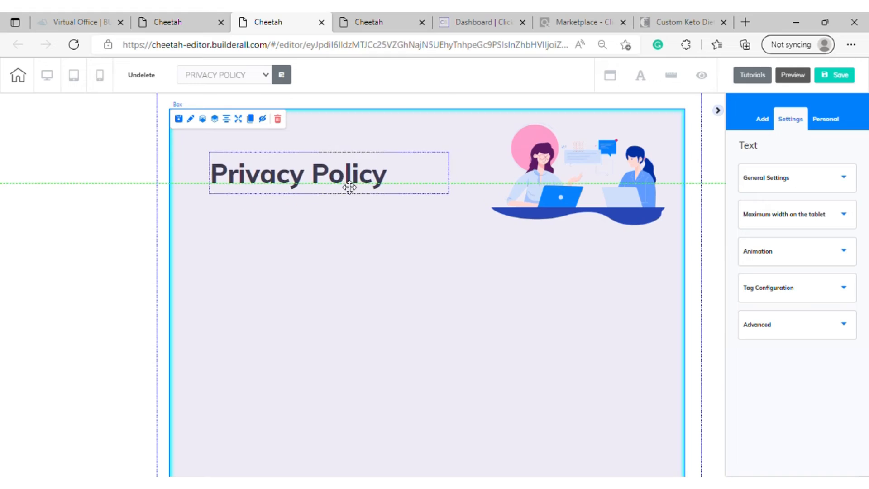
Move the privacy policy body text from the template panel into the box, just below the heading and illustration
scroll(467, 338, down, 10)
drag(426, 320, 431, 100)
scroll(515, 346, up, 8)
drag(444, 443, 428, 136)
scroll(689, 311, up, 8)
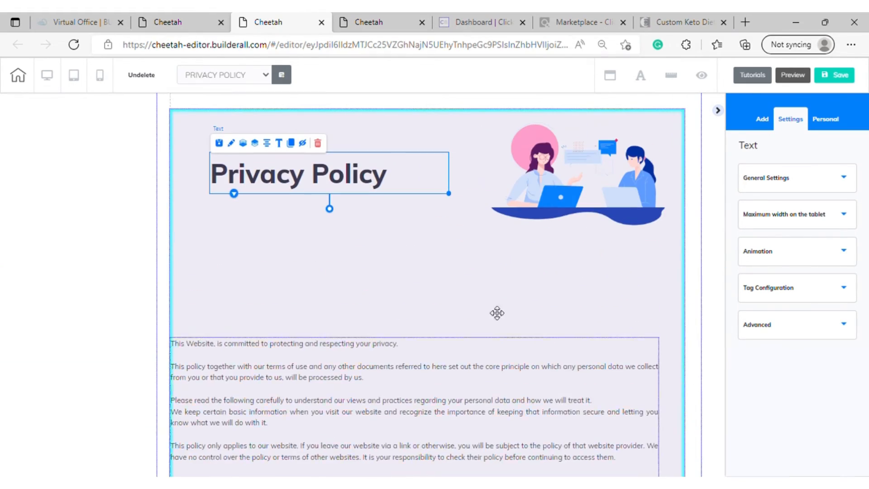
drag(452, 374, 467, 281)
Extend the panel holding the box downward until it contains the policy text through the CONTACT section
scroll(634, 279, down, 9)
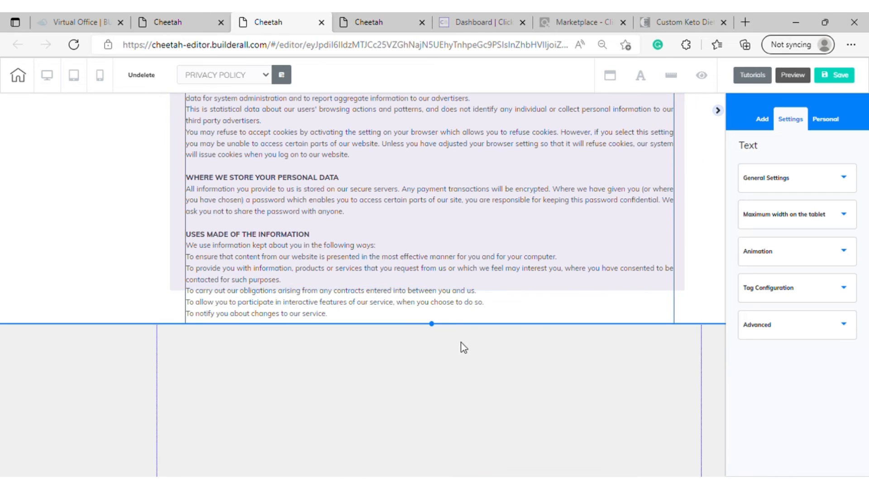
drag(432, 324, 433, 482)
scroll(504, 198, down, 7)
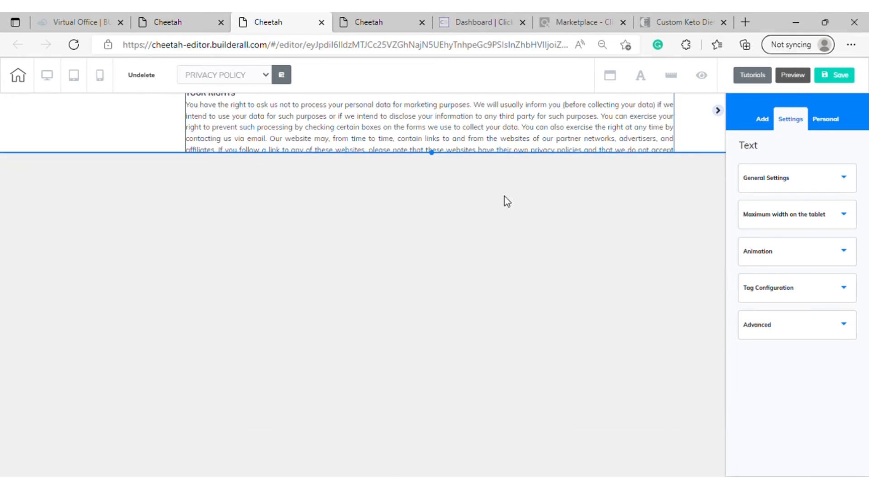
drag(431, 153, 414, 315)
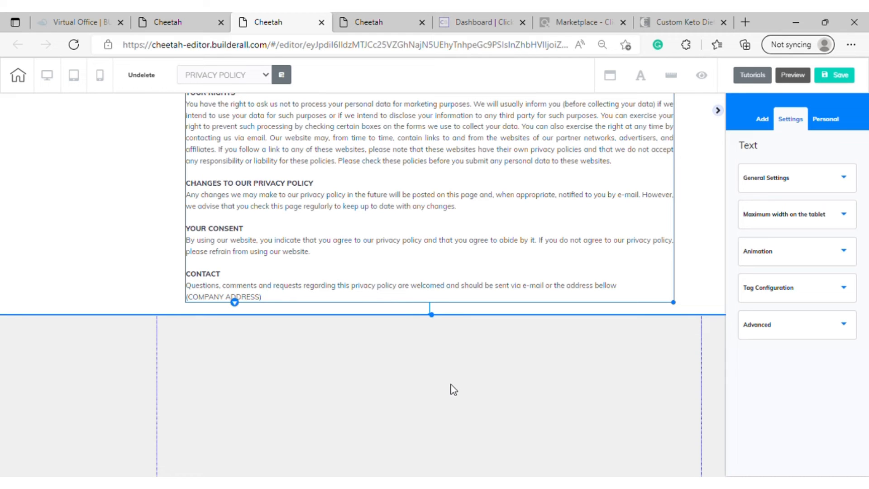
Delete the emptied grey template panel below the policy text
scroll(497, 374, up, 1)
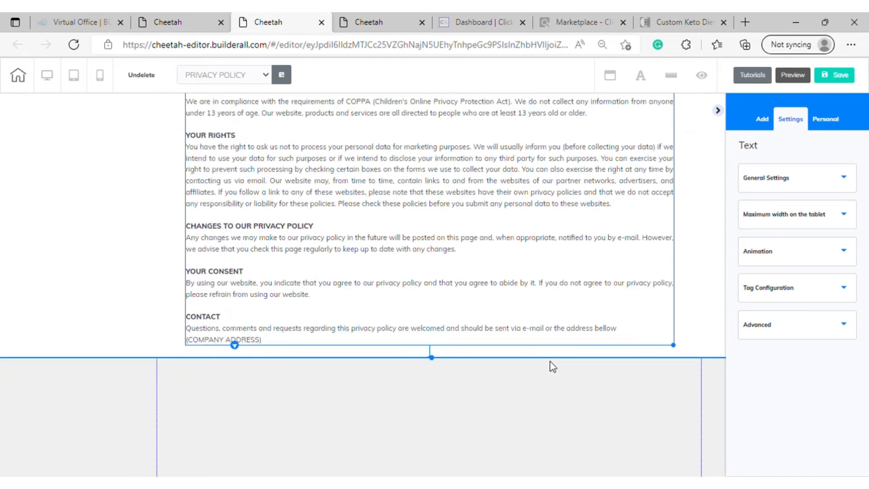
scroll(444, 366, down, 6)
scroll(537, 339, up, 1)
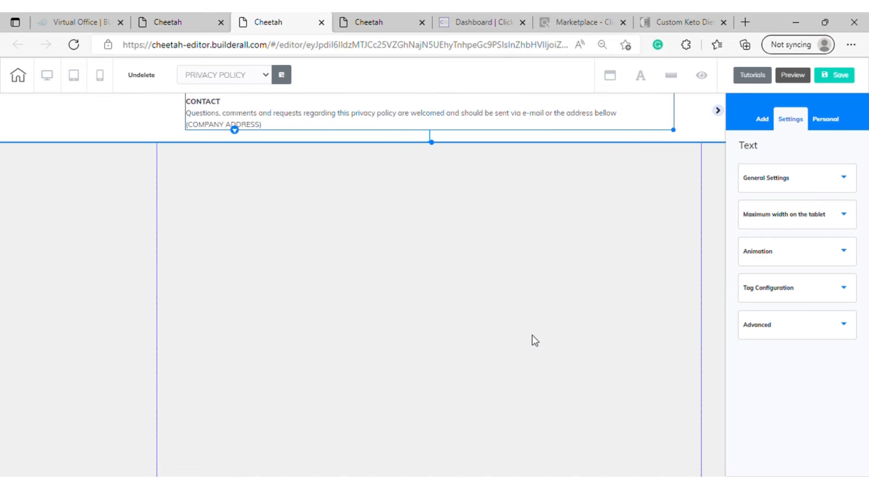
click(533, 339)
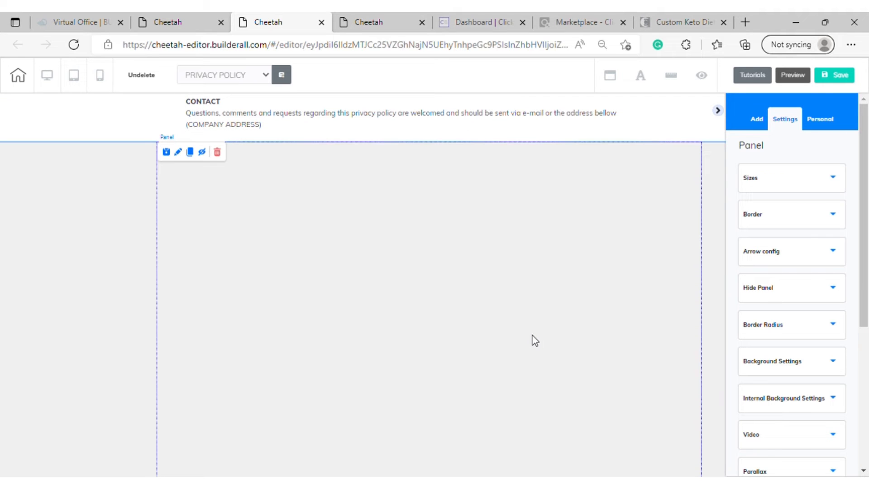
click(218, 152)
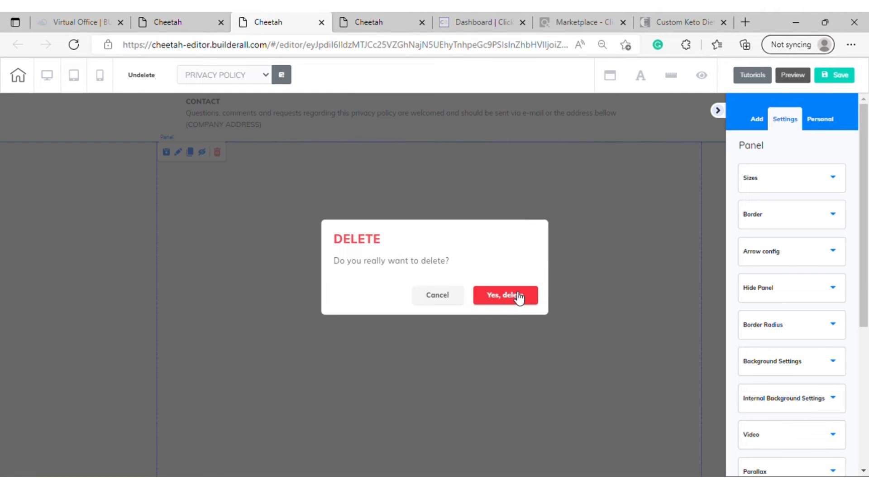
click(505, 295)
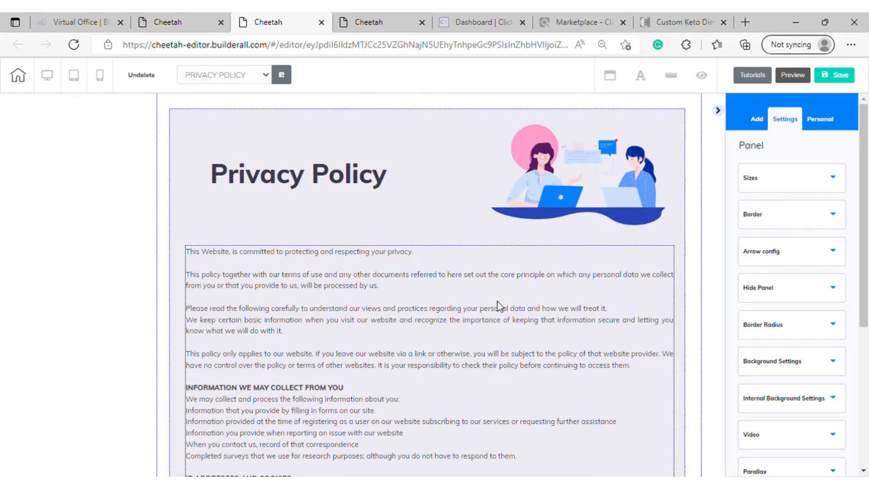
Stretch the box downward and slightly wider to enclose the policy text through the company address, keeping it near the panel's top
scroll(466, 208, down, 3)
scroll(460, 193, down, 4)
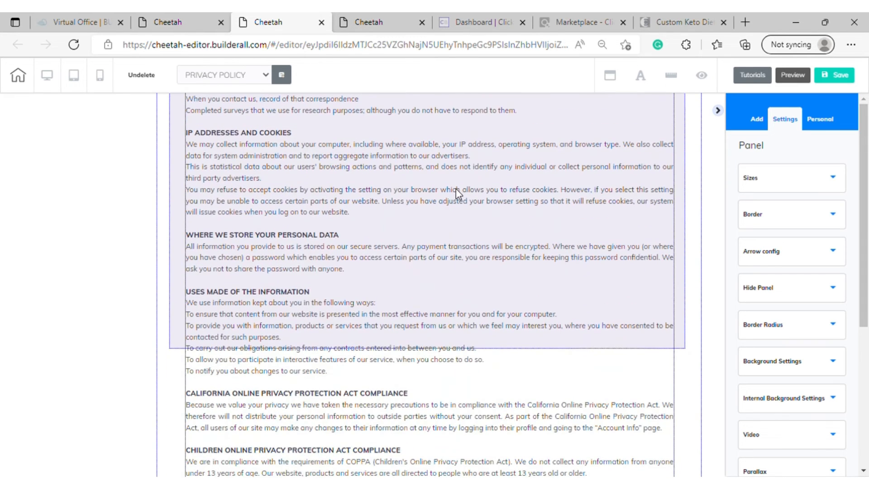
click(681, 337)
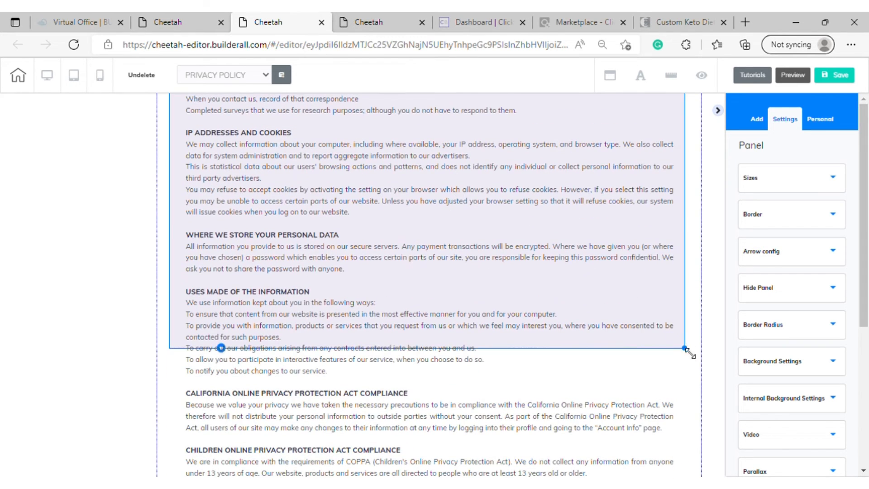
drag(681, 348, 662, 369)
scroll(580, 266, up, 7)
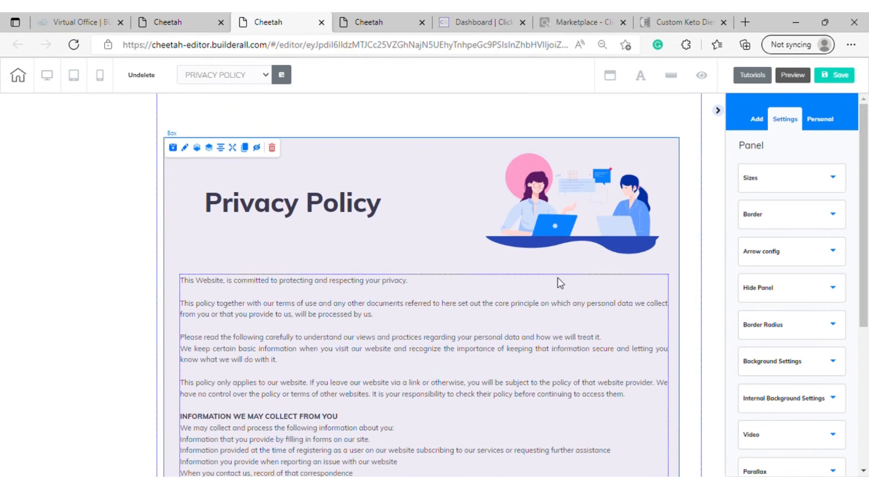
drag(472, 169, 458, 147)
scroll(499, 185, down, 10)
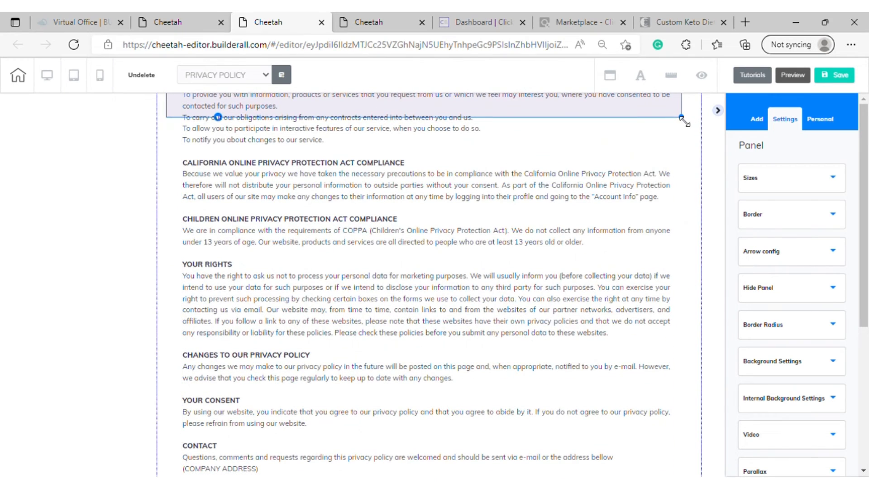
drag(682, 118, 692, 472)
scroll(666, 418, down, 1)
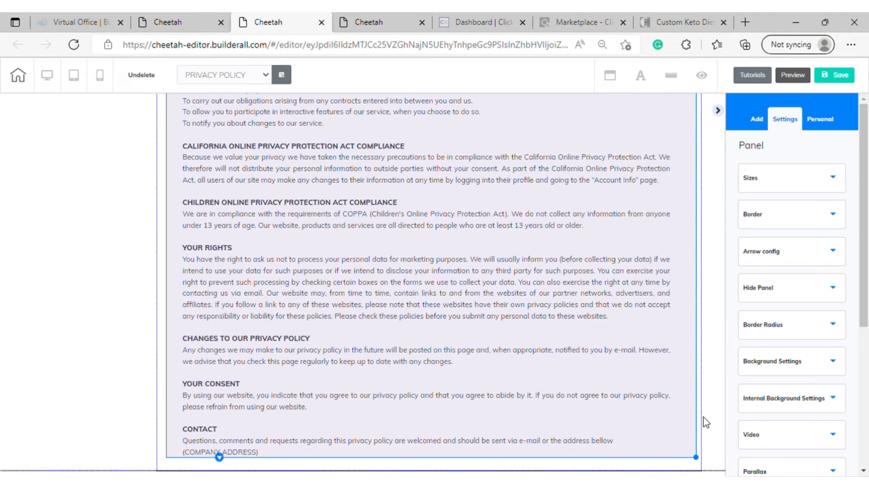
drag(696, 459, 696, 467)
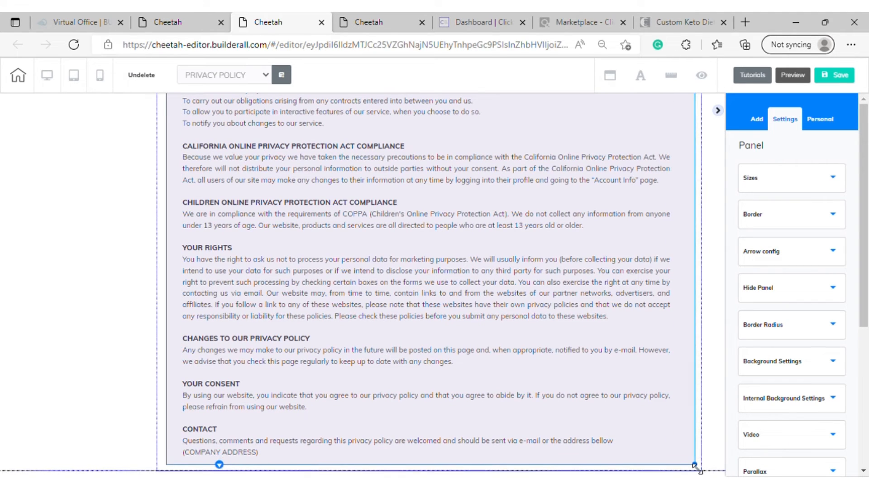
Shift the body text slightly up and right in the box, then enlarge the illustration and move it closer to the heading
scroll(574, 310, up, 15)
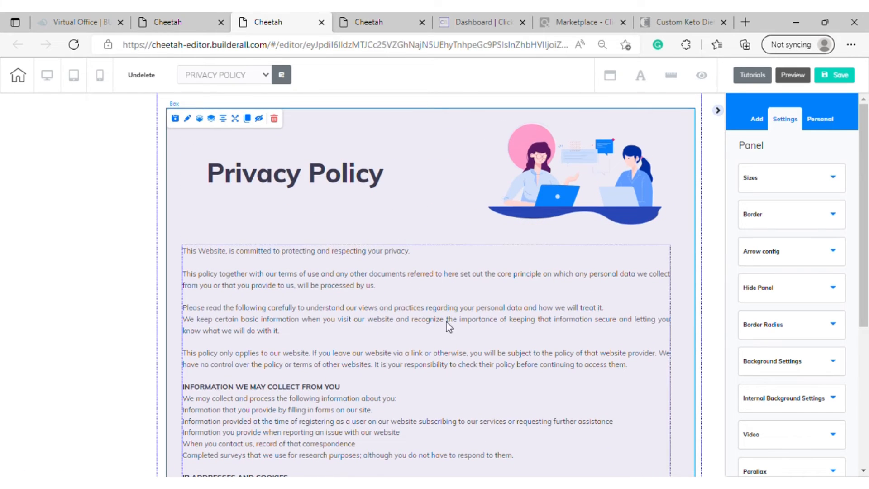
drag(448, 324, 454, 319)
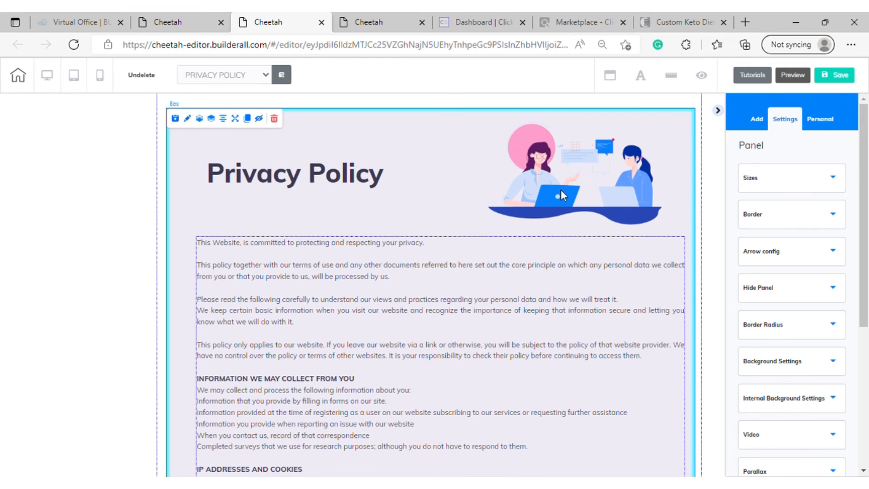
click(560, 190)
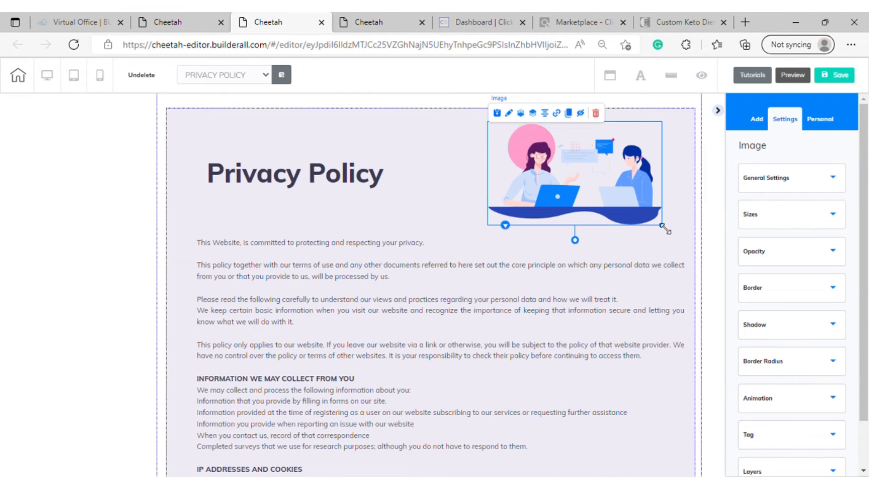
drag(663, 226, 690, 263)
drag(621, 198, 579, 199)
Check the page layout, save the Privacy Policy page and agree to publish the site
scroll(683, 184, down, 1)
scroll(683, 183, down, 15)
scroll(658, 257, up, 16)
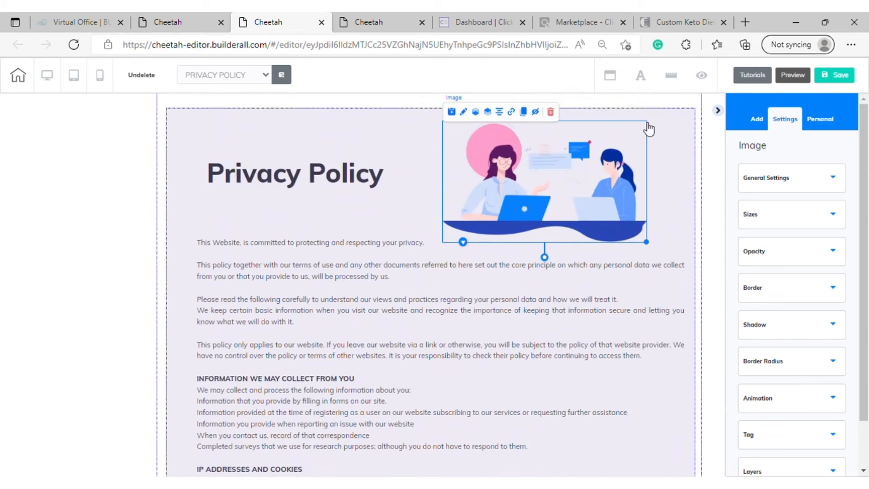
click(837, 76)
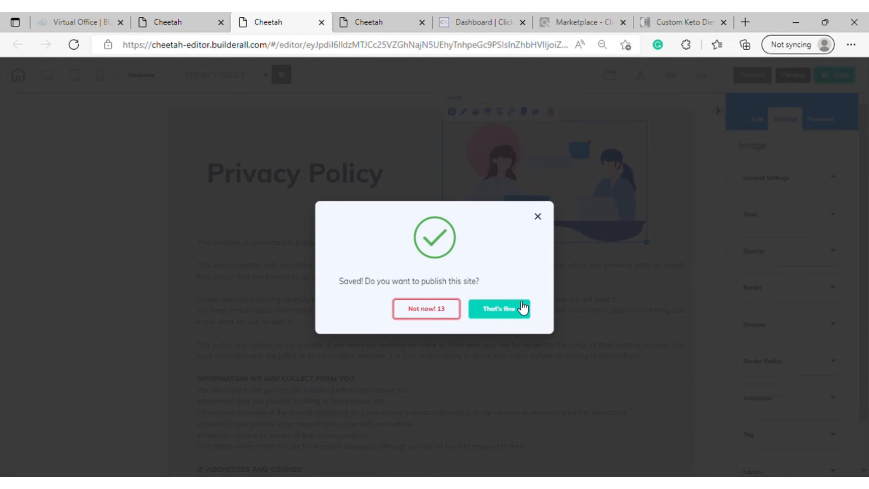
click(522, 307)
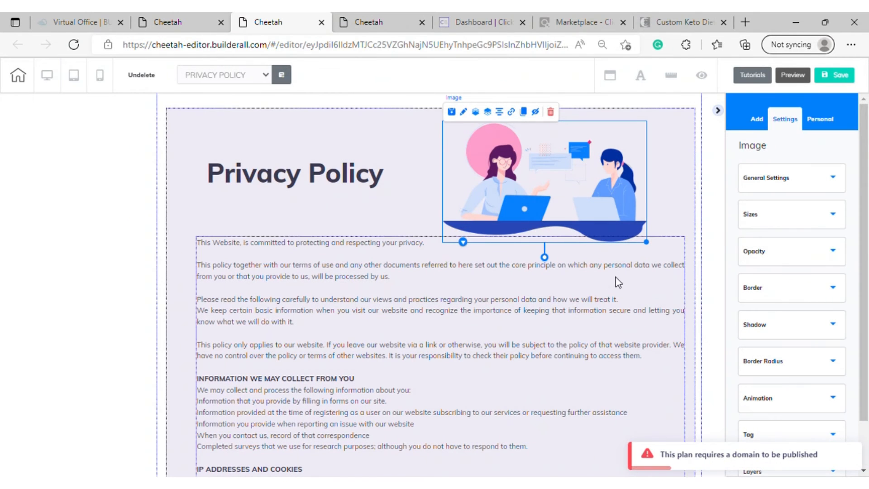
Return to the PRACTICE 3 page list and duplicate the PRIVACY POLICY page
click(194, 24)
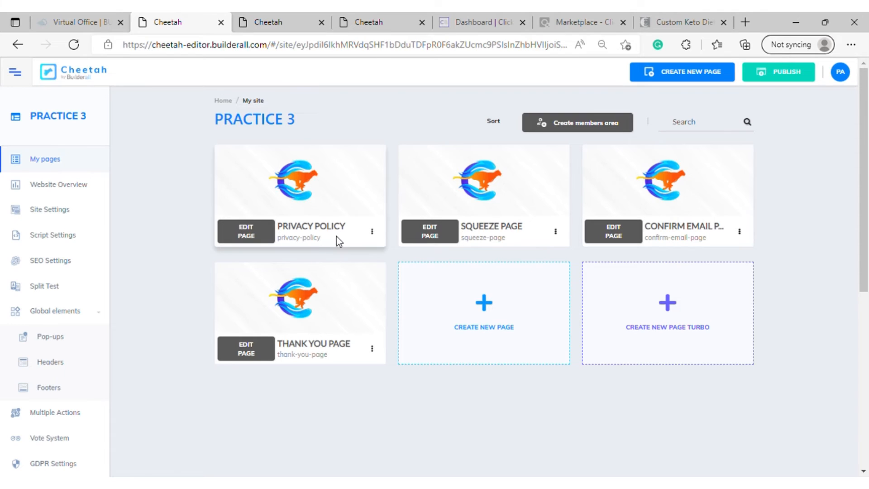
click(373, 233)
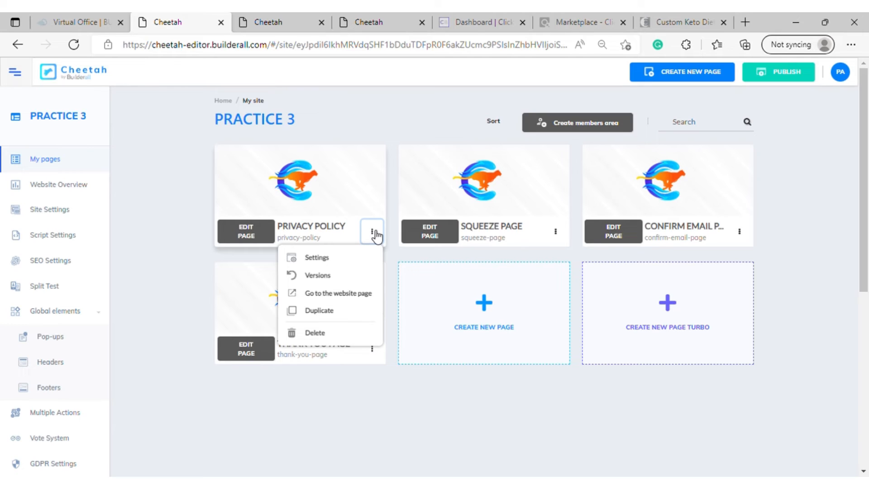
click(328, 315)
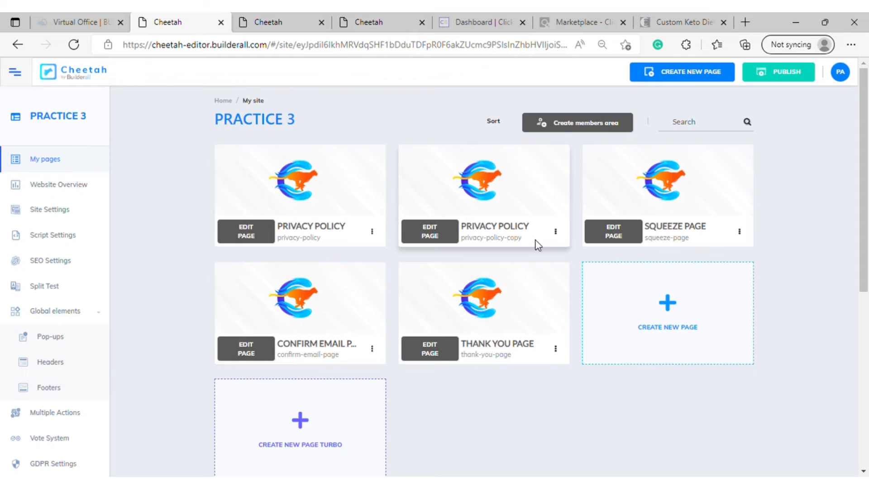
Open the settings of the privacy-policy-copy page and change its name to LEGAL RIGHT
click(556, 231)
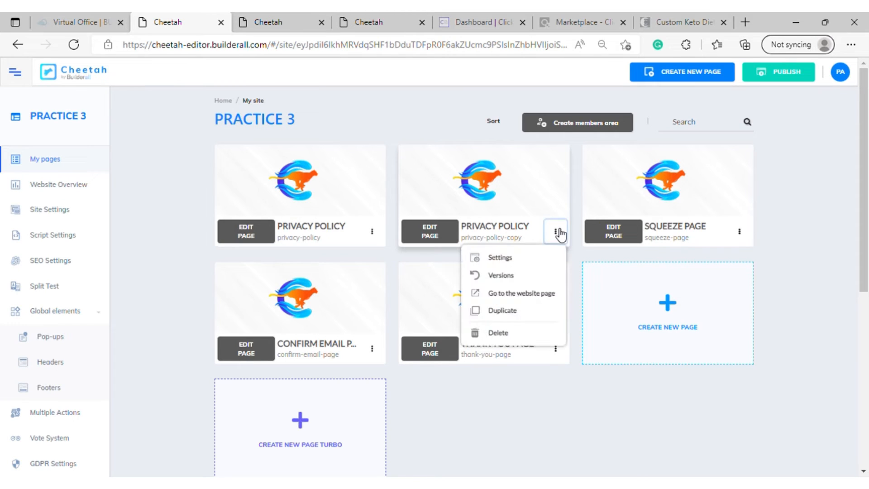
click(524, 257)
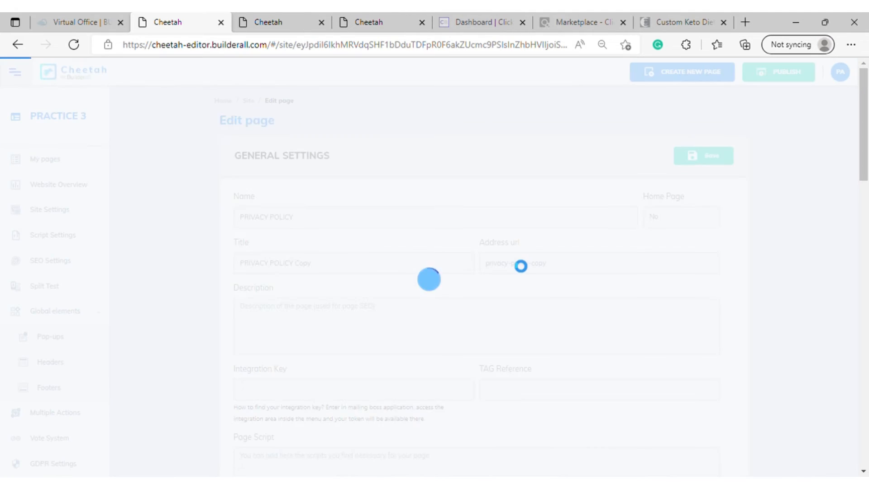
drag(322, 226, 257, 225)
drag(349, 219, 262, 224)
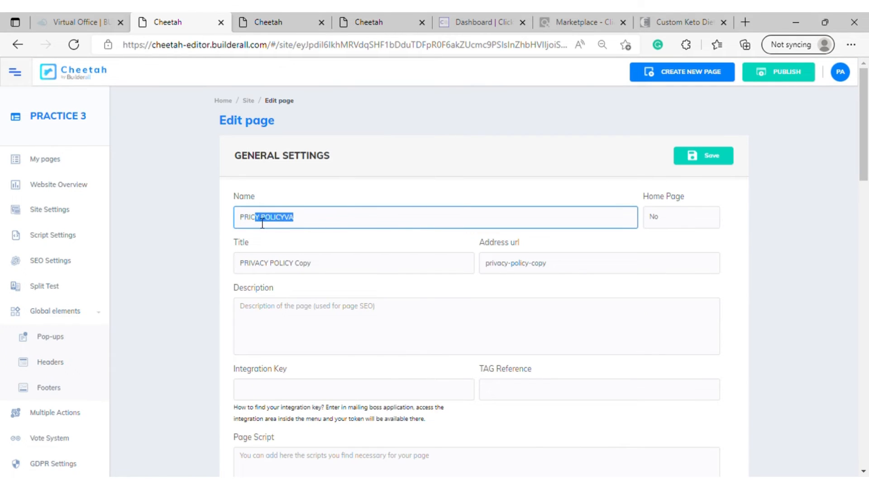
key(BackSpace)
text(le)
key(BackSpace)
key(BackSpace)
text(LEGAL RIGHT)
Reuse the page name LEGAL RIGHT as the title of the duplicated page
drag(303, 222, 215, 219)
key(ctrl+c)
triple_click(332, 269)
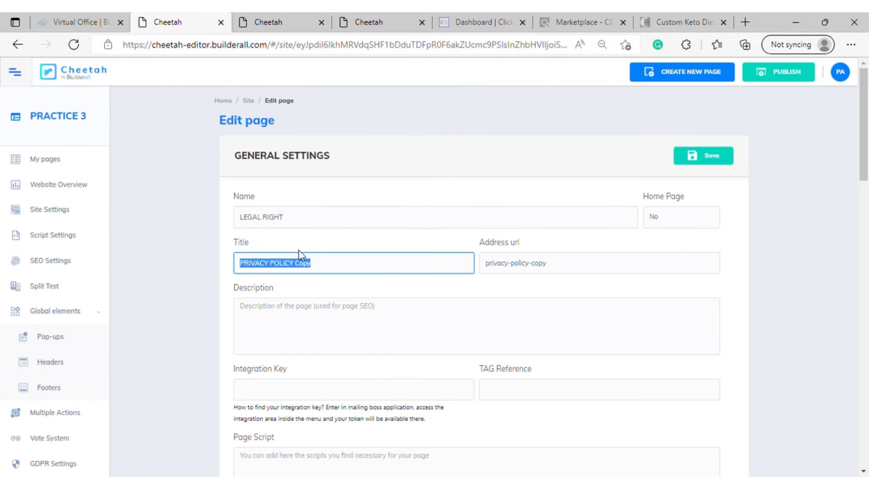
key(ctrl+v)
Set the page's address URL to LEGAL-RIGHT and save the page settings
triple_click(512, 266)
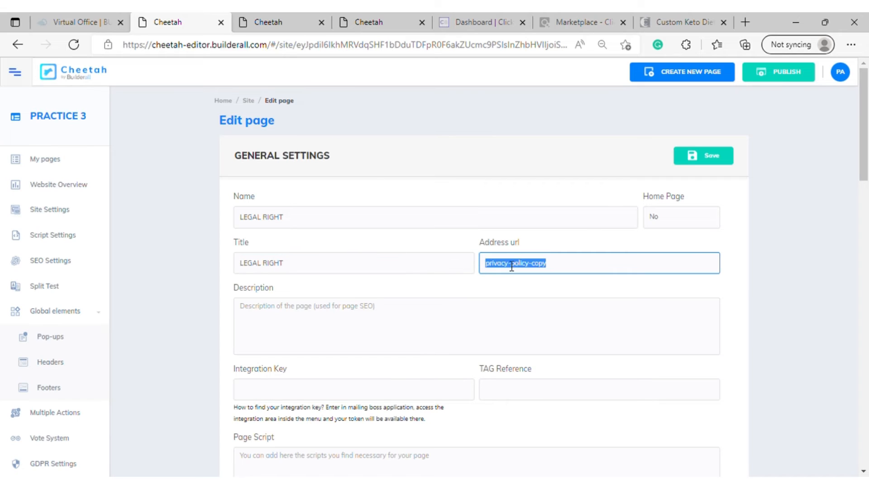
key(ctrl+v)
click(510, 263)
key(BackSpace)
text(-)
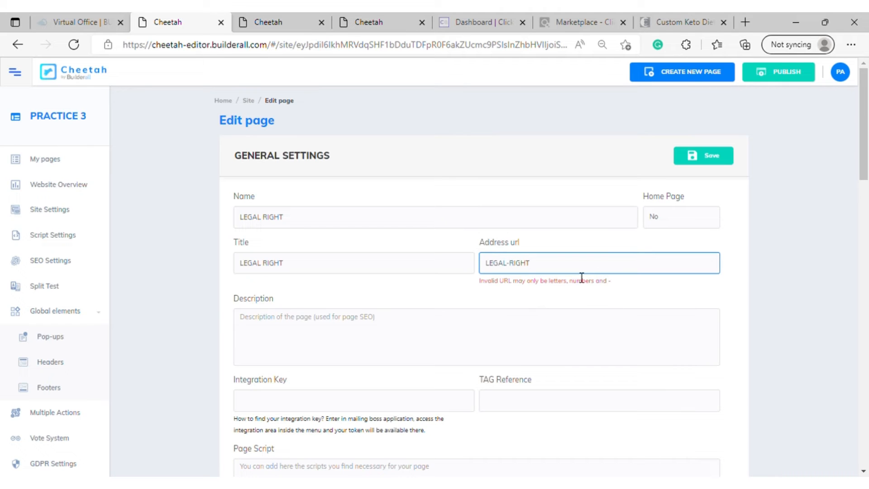
click(703, 155)
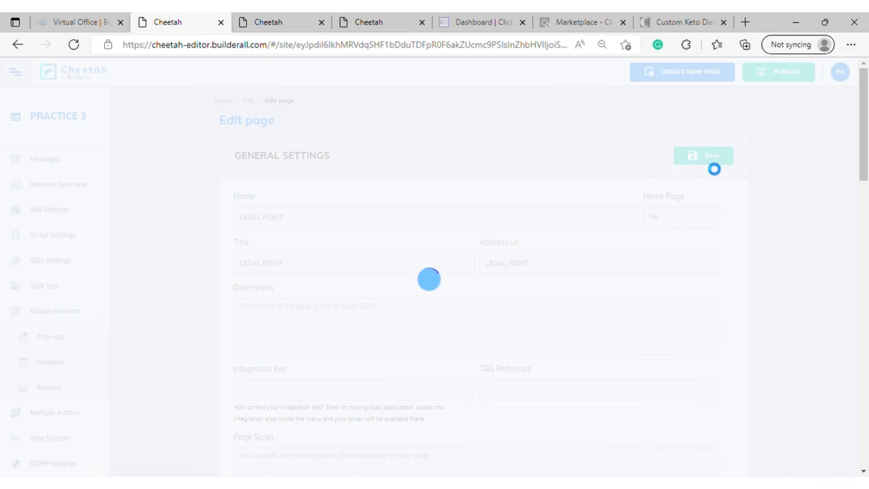
click(693, 145)
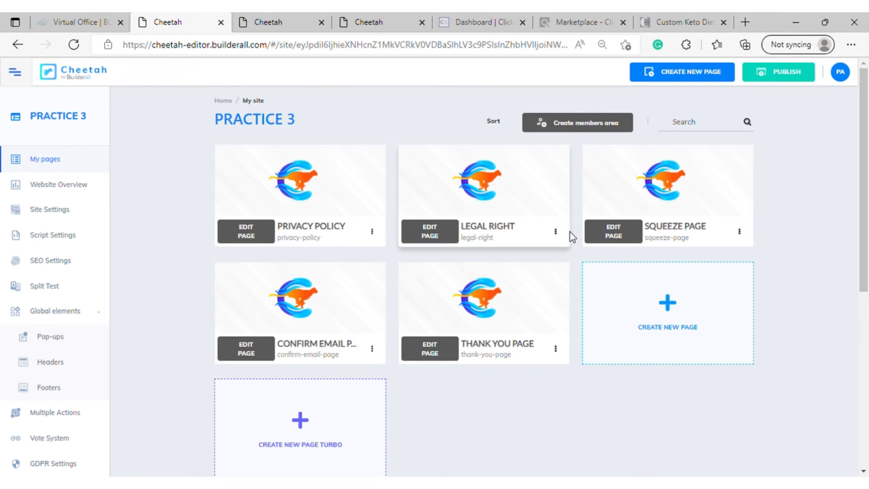
Open the LEGAL RIGHT page in the editor and look over its copied Privacy Policy content
click(435, 230)
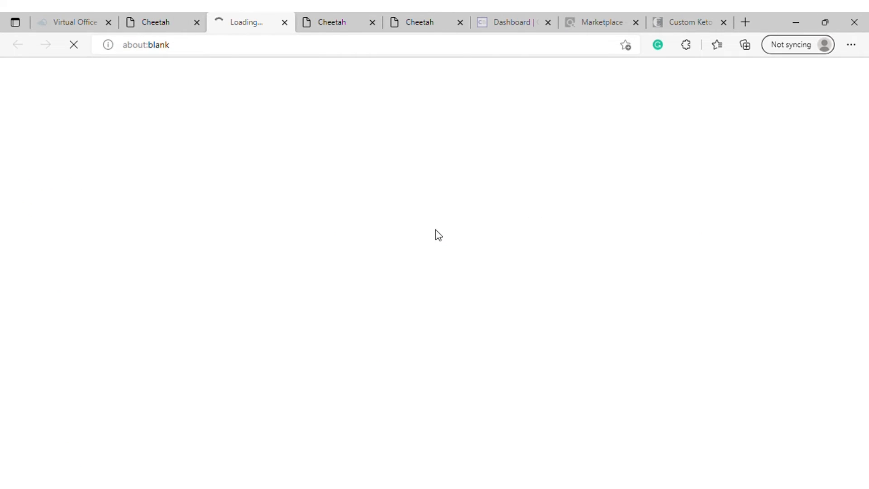
click(165, 29)
click(233, 26)
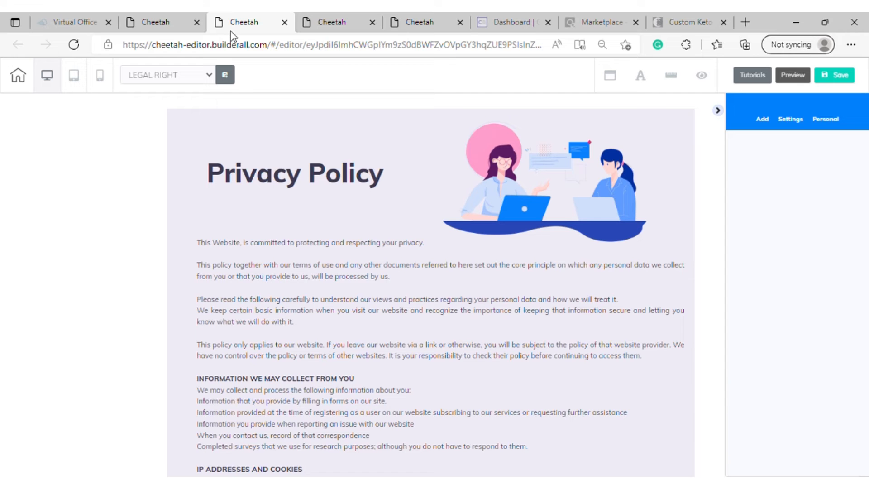
scroll(438, 209, down, 10)
scroll(626, 161, up, 10)
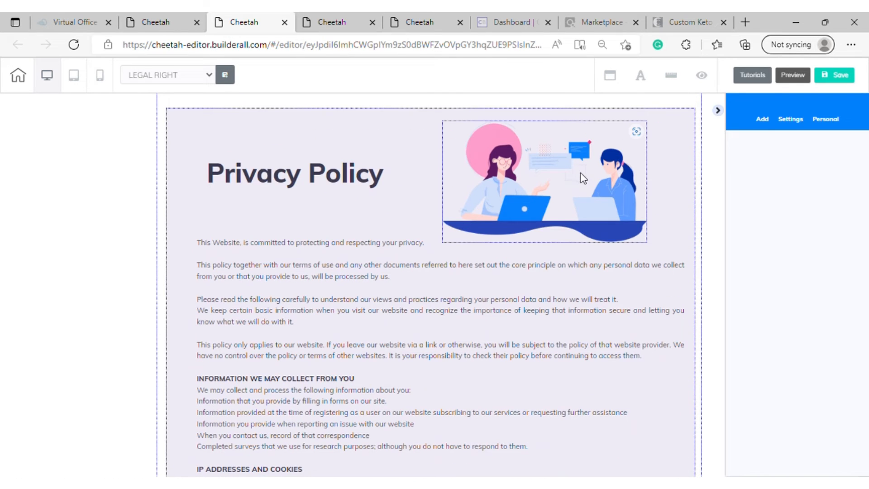
Delete the illustration, the Privacy Policy heading and the body text, leaving the lavender box in place
click(582, 173)
click(556, 113)
click(523, 297)
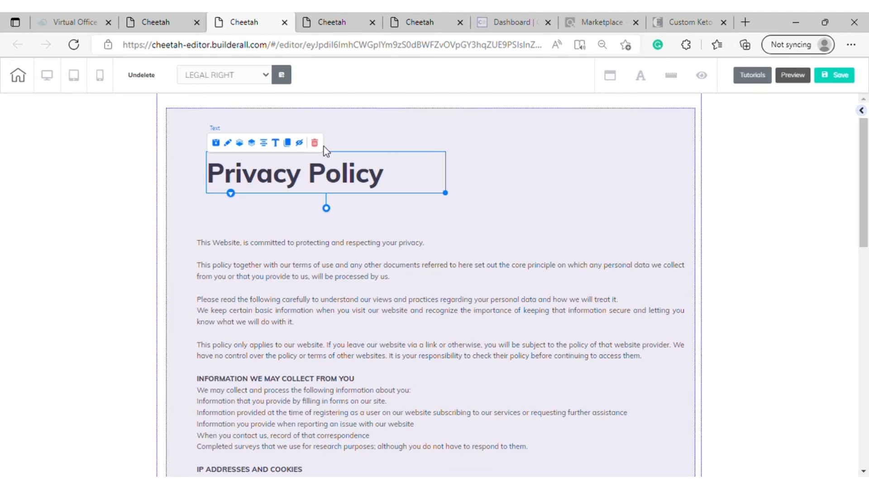
click(314, 142)
click(516, 296)
click(304, 246)
click(502, 297)
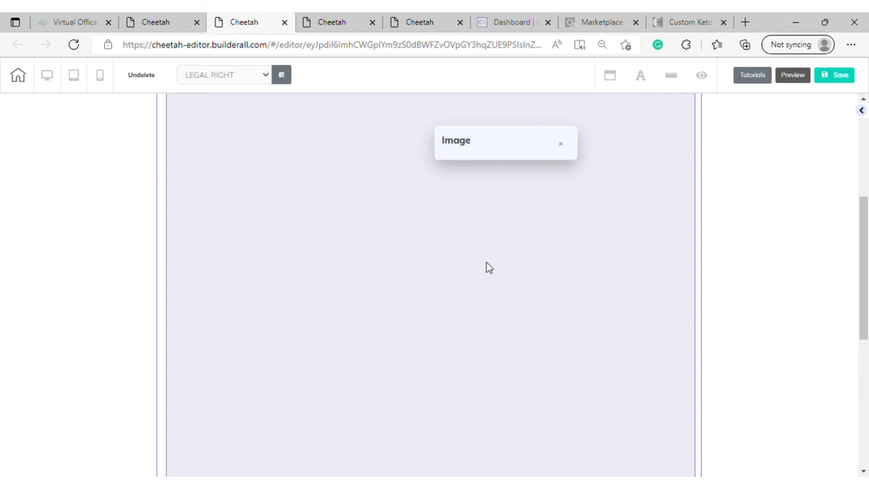
scroll(486, 262, up, 5)
Add the ready-made Terms of Website Use panel from the Legal Pages category to the page
click(862, 111)
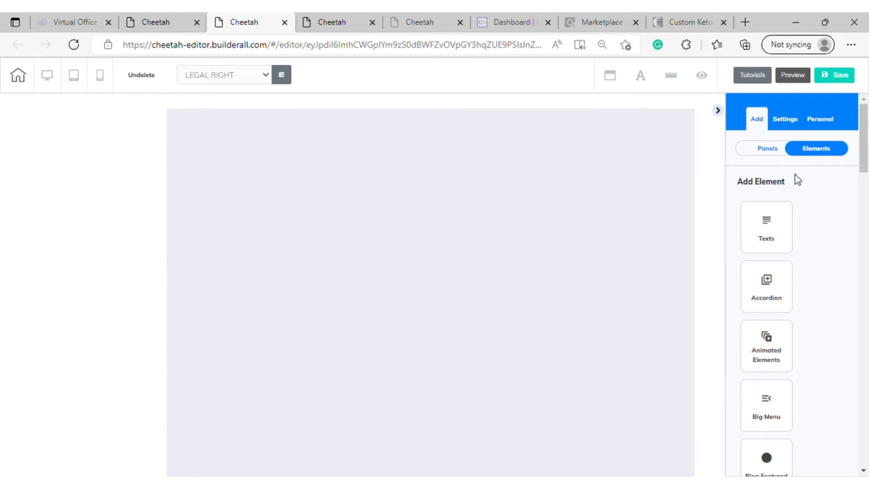
scroll(797, 181, down, 10)
scroll(794, 159, up, 6)
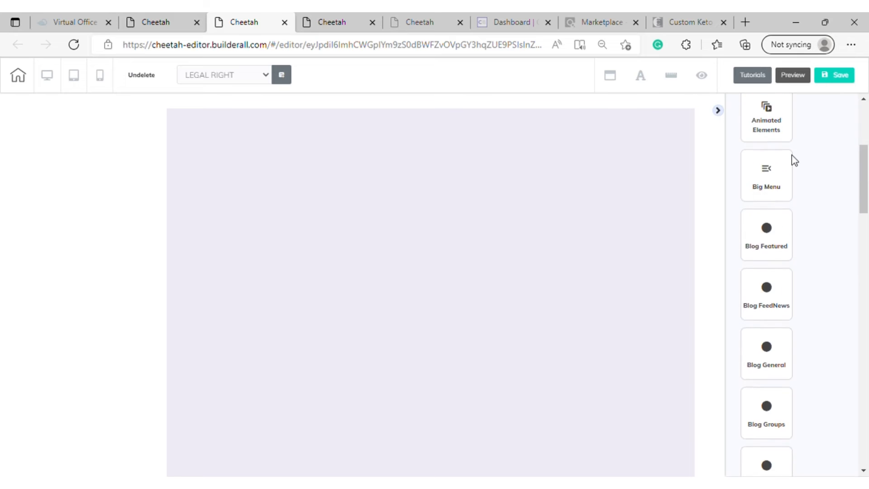
scroll(793, 158, up, 5)
click(775, 154)
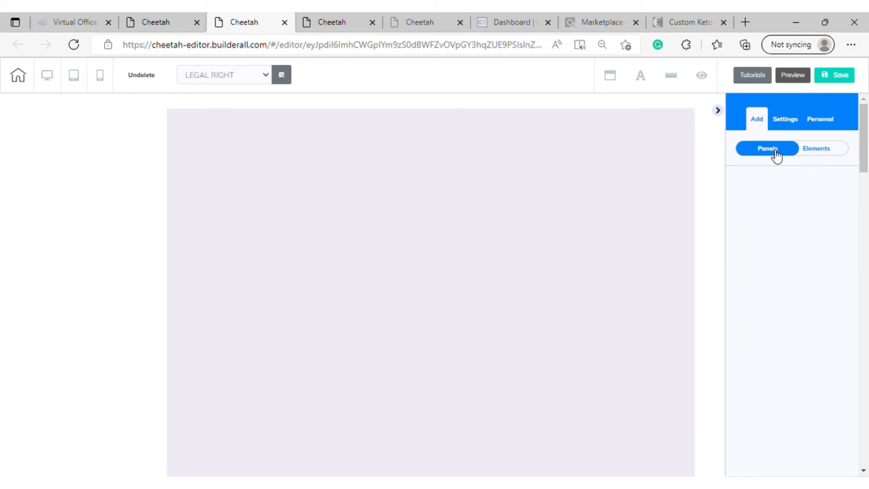
scroll(785, 212, down, 10)
scroll(787, 230, down, 10)
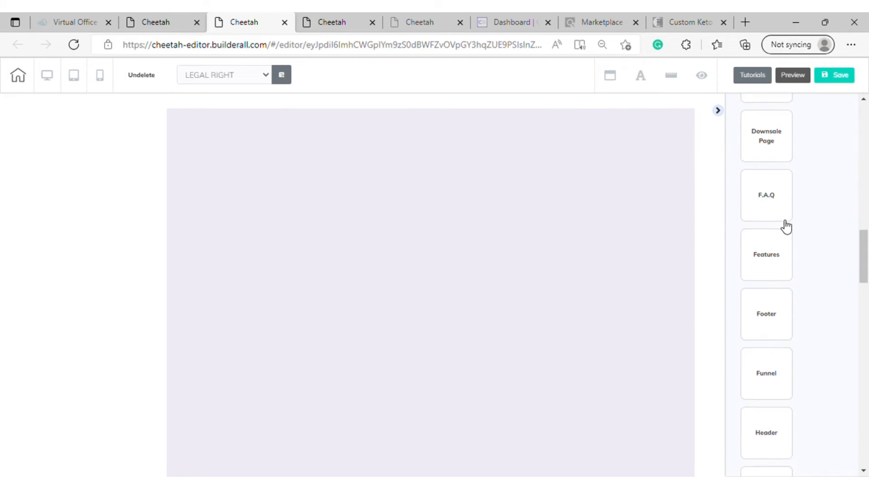
scroll(771, 283, down, 4)
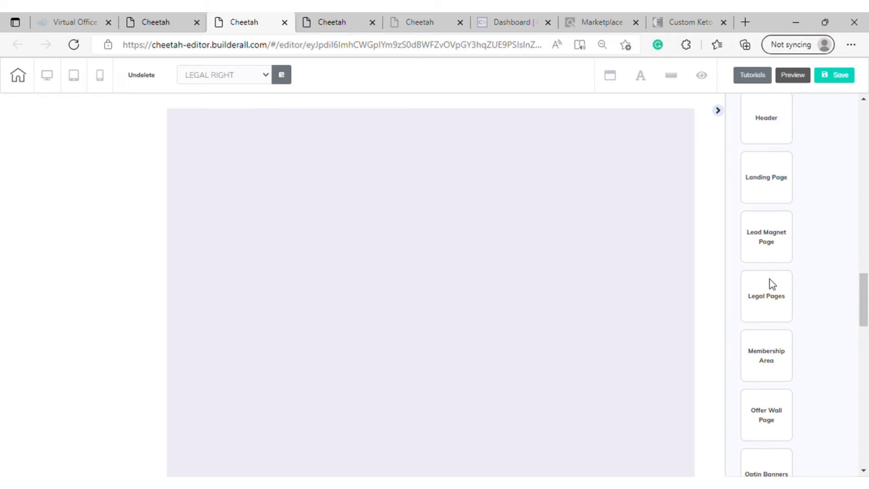
click(769, 262)
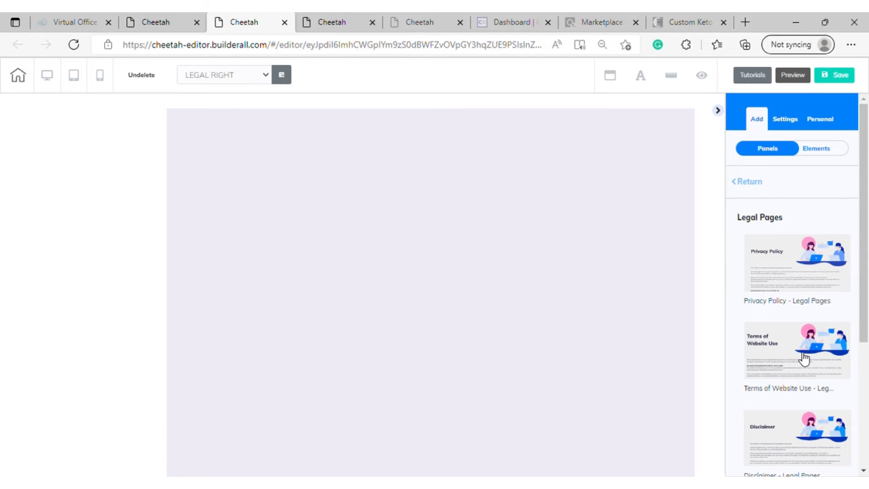
scroll(799, 354, down, 4)
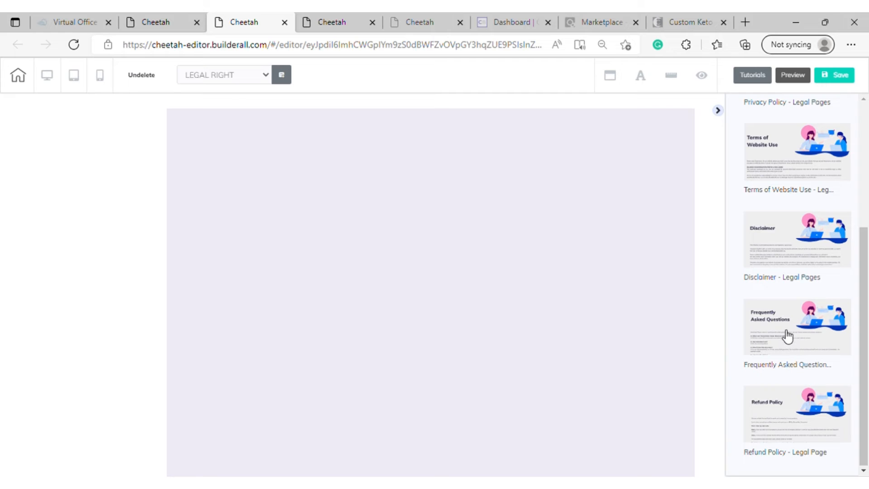
click(772, 156)
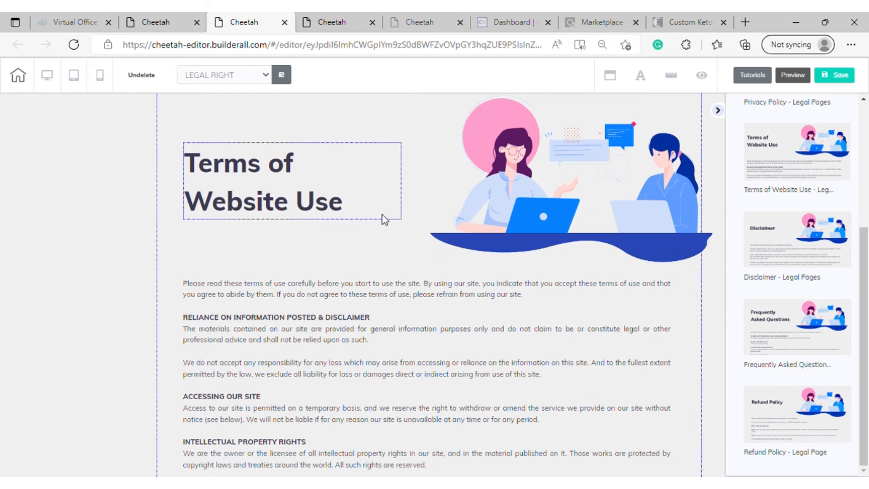
Move the illustration and the Terms of Website Use heading from the new panel to the top of the lavender box
scroll(506, 197, up, 6)
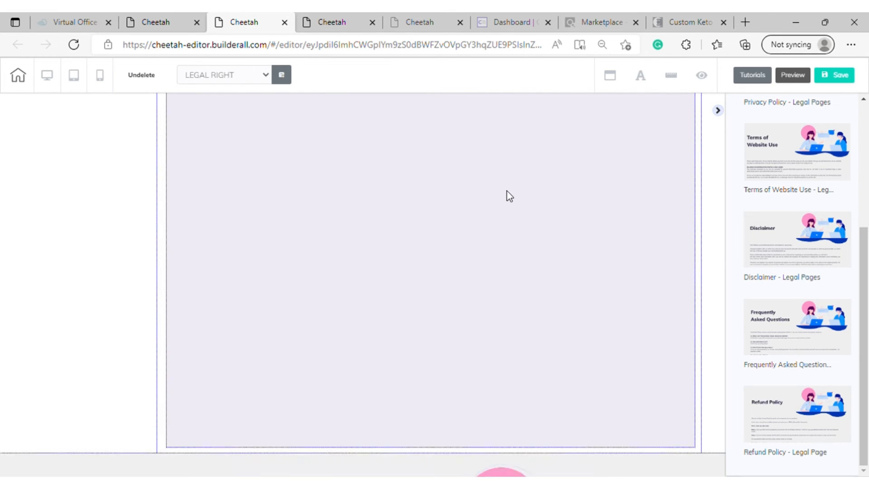
scroll(507, 194, down, 8)
scroll(528, 244, up, 3)
scroll(549, 121, down, 2)
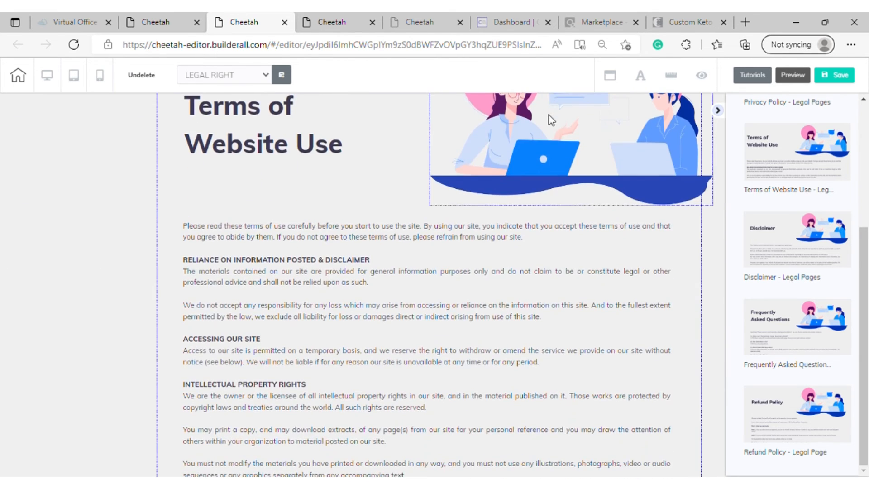
drag(549, 117, 532, 228)
scroll(488, 117, up, 5)
scroll(511, 113, up, 8)
scroll(435, 191, down, 10)
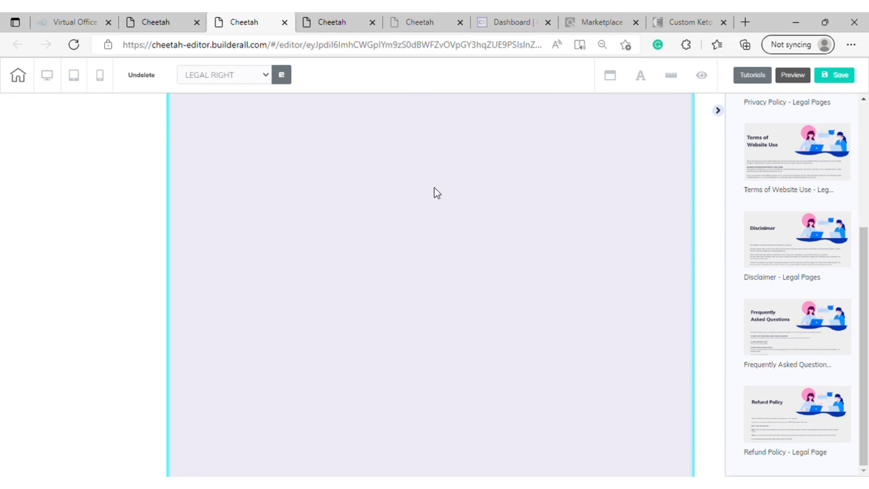
drag(346, 163, 304, 156)
scroll(348, 161, up, 10)
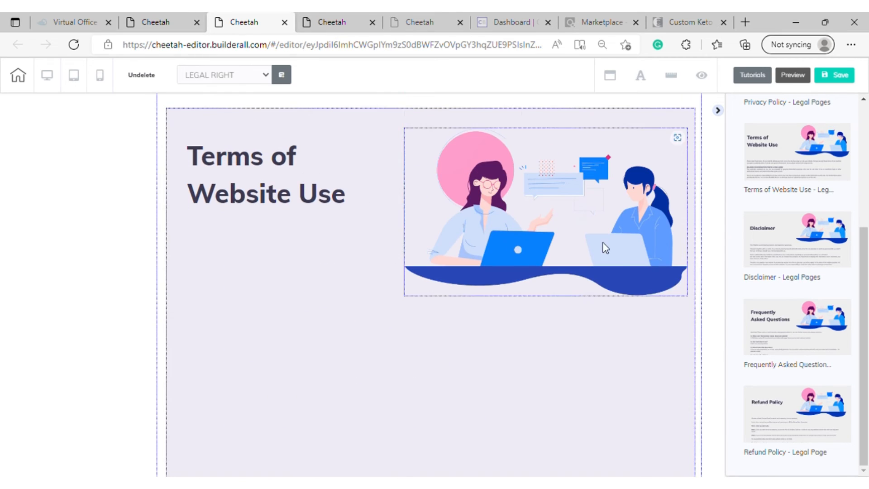
Shrink the illustration, shift it toward the box's right edge, and nudge the Terms of Website Use heading slightly right
click(603, 248)
drag(686, 294, 617, 254)
drag(579, 195, 626, 190)
mouse_move(300, 186)
mouse_down()
mouse_move(351, 182)
mouse_move(312, 183)
mouse_up()
Move the terms of use body text out of the new panel into the lavender box
scroll(384, 152, down, 10)
scroll(383, 152, down, 5)
drag(500, 183, 367, 241)
scroll(382, 258, up, 5)
scroll(354, 227, up, 8)
scroll(368, 226, down, 8)
scroll(417, 151, up, 10)
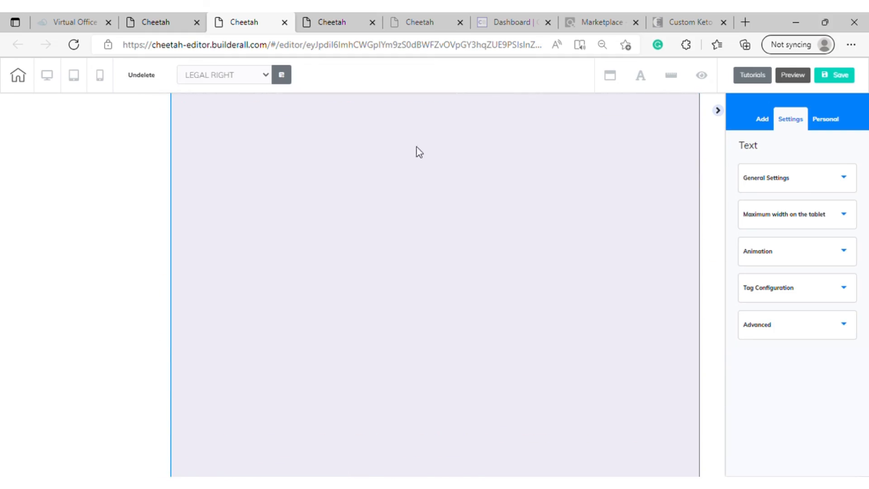
scroll(416, 152, down, 5)
drag(435, 398, 435, 471)
drag(399, 334, 429, 147)
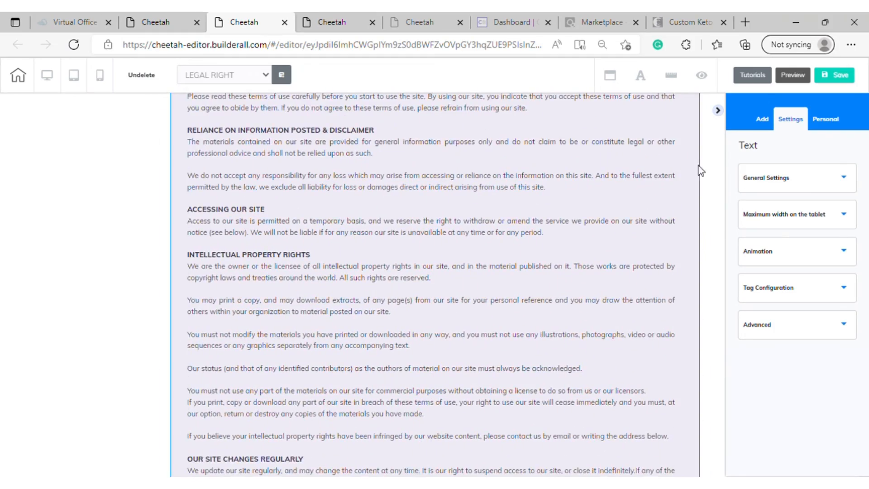
Reposition the body text within the box so that it starts just below the heading and illustration
drag(700, 169, 727, 324)
scroll(661, 159, up, 7)
drag(475, 346, 514, 247)
scroll(438, 275, down, 1)
scroll(514, 248, up, 1)
drag(472, 312, 493, 293)
scroll(498, 290, down, 12)
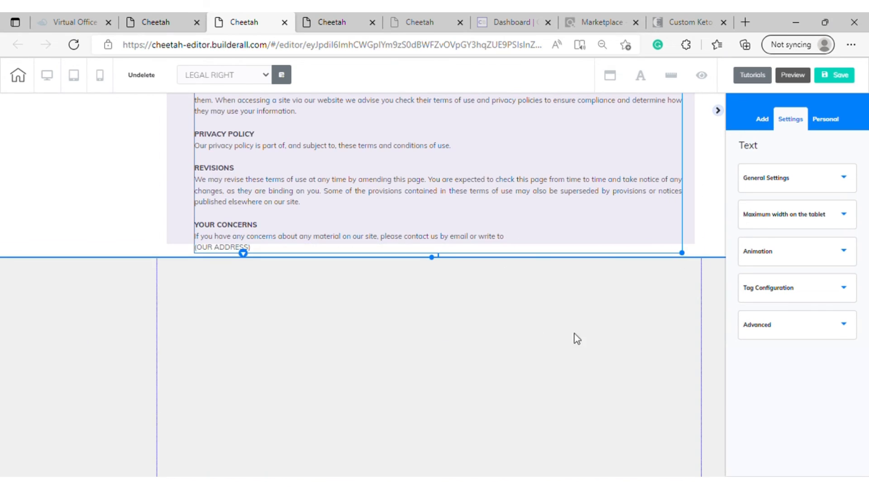
Delete the emptied grey panel below the lavender box and confirm the deletion
click(634, 319)
scroll(335, 326, up, 1)
click(217, 324)
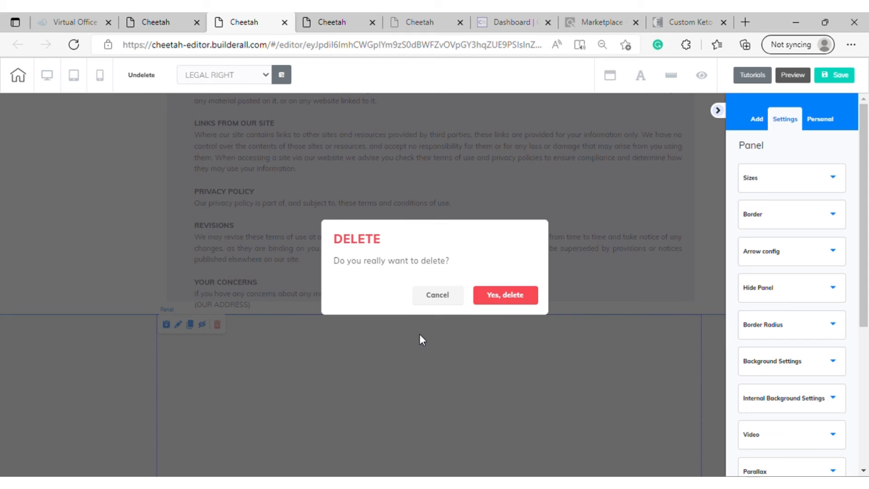
click(501, 295)
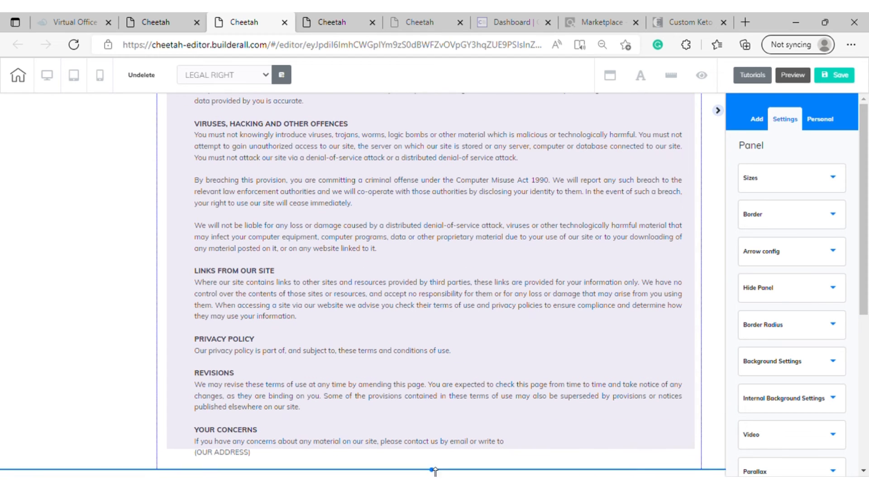
Extend the lavender box downward past the last line of the terms text and fine-tune the text's position inside it
click(630, 402)
mouse_move(561, 263)
mouse_down()
mouse_move(542, 271)
mouse_move(552, 272)
mouse_up()
click(687, 444)
drag(687, 445, 690, 464)
scroll(518, 373, up, 10)
drag(519, 373, 526, 381)
scroll(541, 312, down, 10)
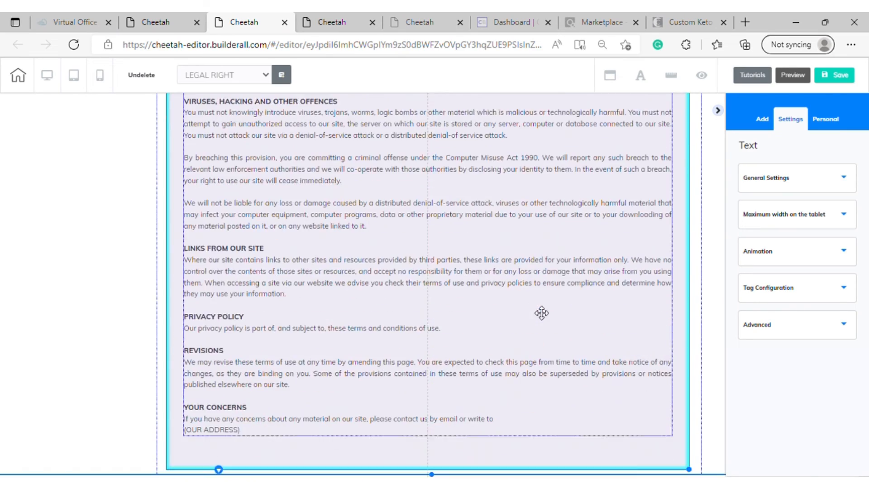
Save the LEGAL RIGHT page and dismiss the publish prompt
scroll(542, 313, up, 10)
click(841, 79)
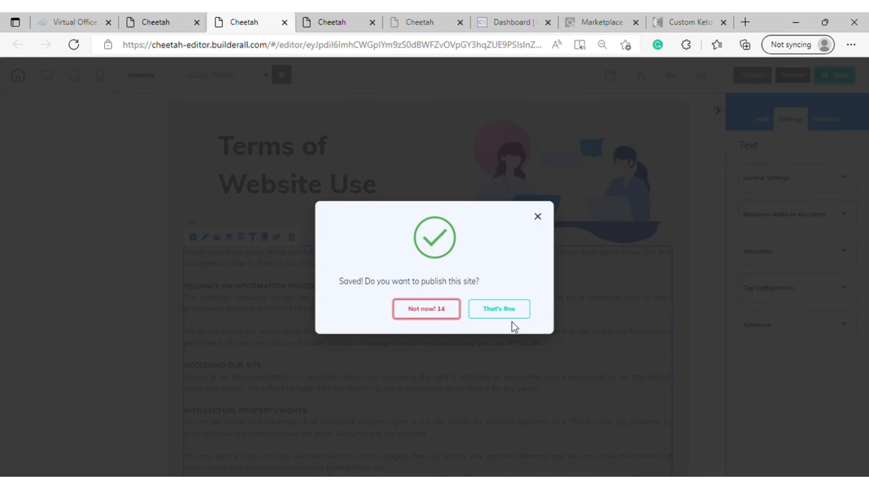
click(539, 216)
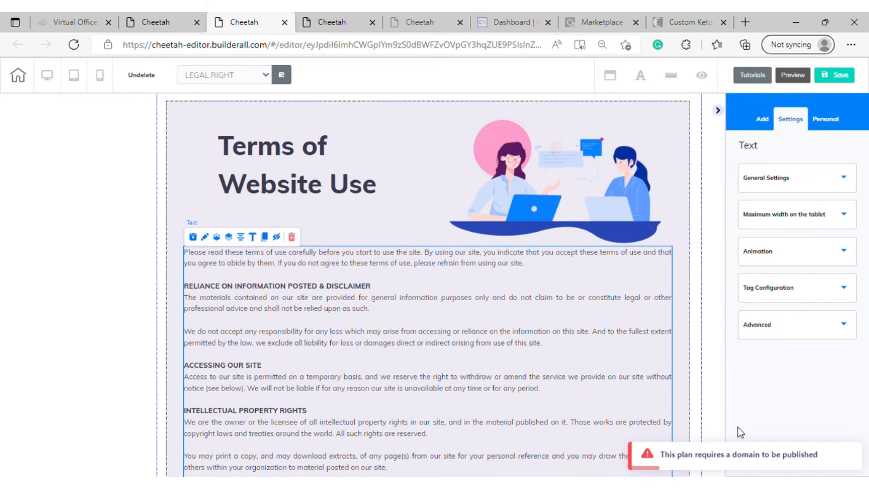
Open the LEGAL RIGHT page's general settings from the PRACTICE 3 page list and change its name to TERMS OF USE
click(168, 23)
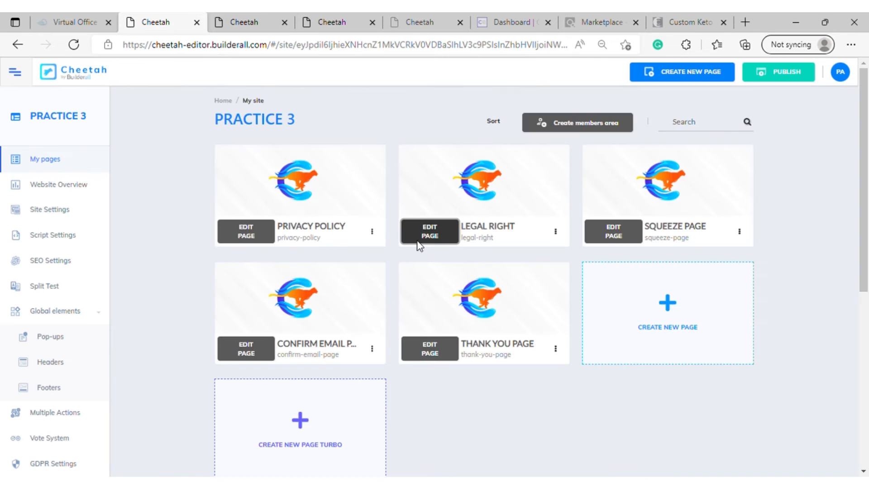
scroll(523, 311, down, 1)
scroll(523, 306, up, 1)
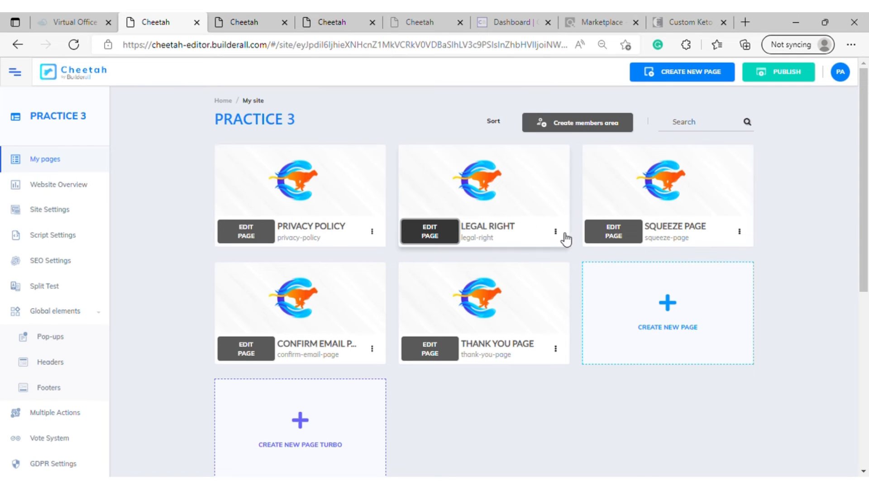
click(556, 232)
click(513, 254)
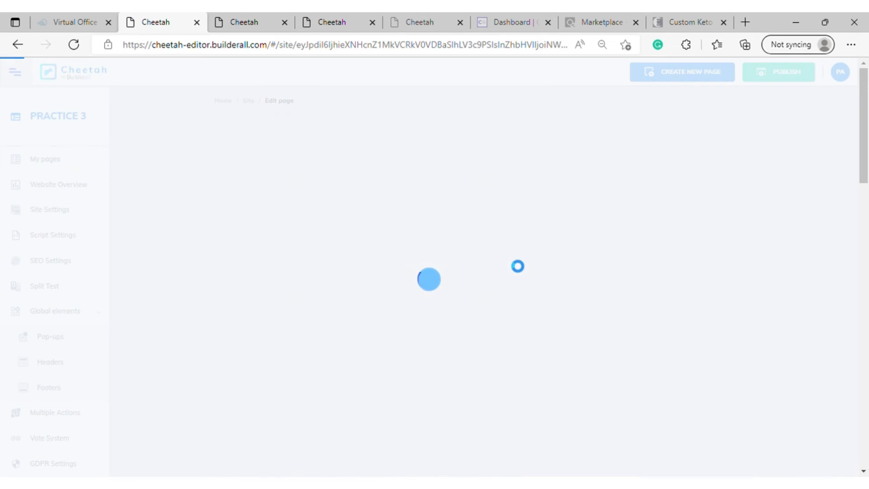
drag(320, 223, 200, 221)
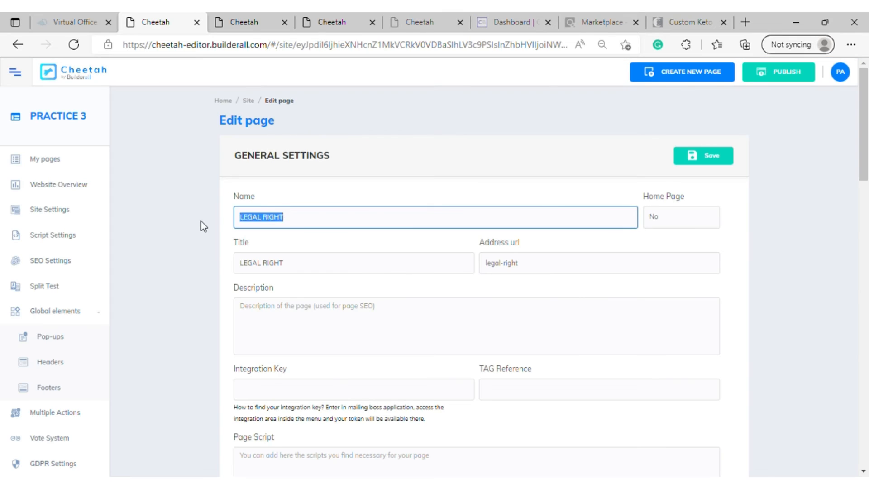
key(BackSpace)
text(ter)
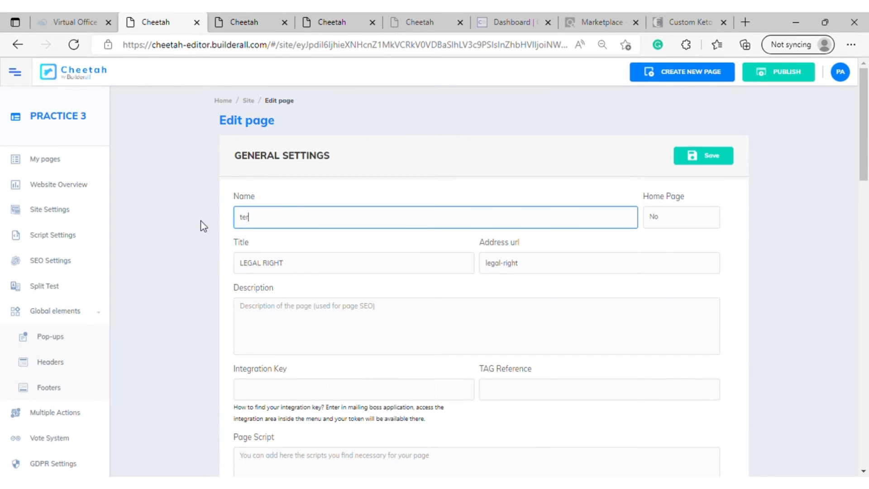
text(e)
key(BackSpace)
key(BackSpace)
text(TERMS OF USE)
Copy the new name into the page title, set the address URL to TERMS-OF-USE, and save the page settings
drag(317, 219, 239, 218)
key(ctrl+c)
key(Tab)
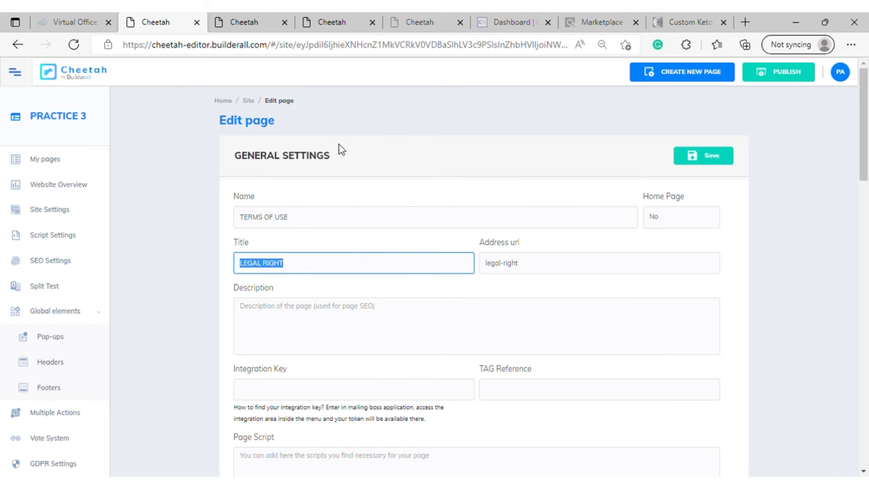
key(ctrl+v)
key(Tab)
key(ctrl+v)
key(BackSpace)
text(-)
click(525, 270)
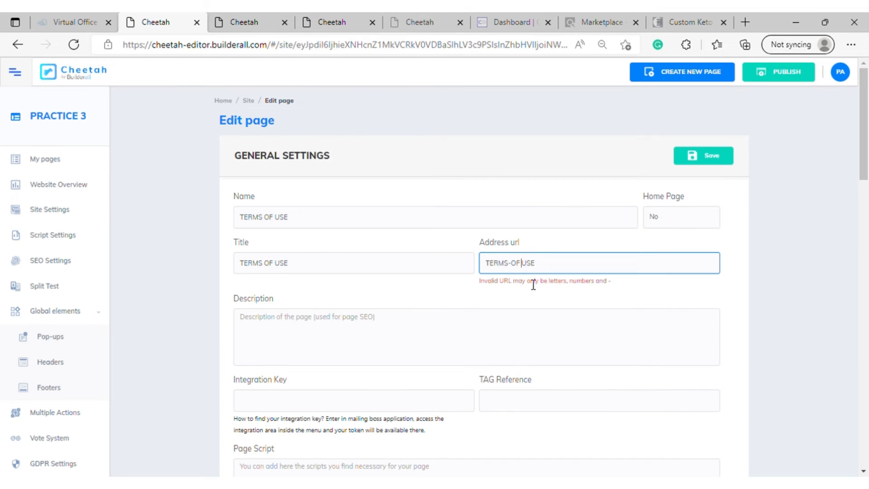
key(BackSpace)
text(-)
click(561, 271)
scroll(498, 317, down, 10)
scroll(623, 307, up, 10)
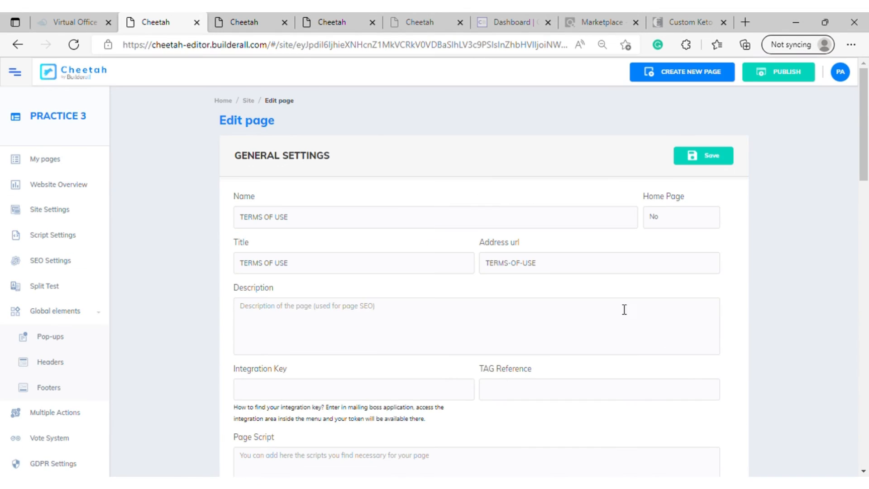
click(699, 158)
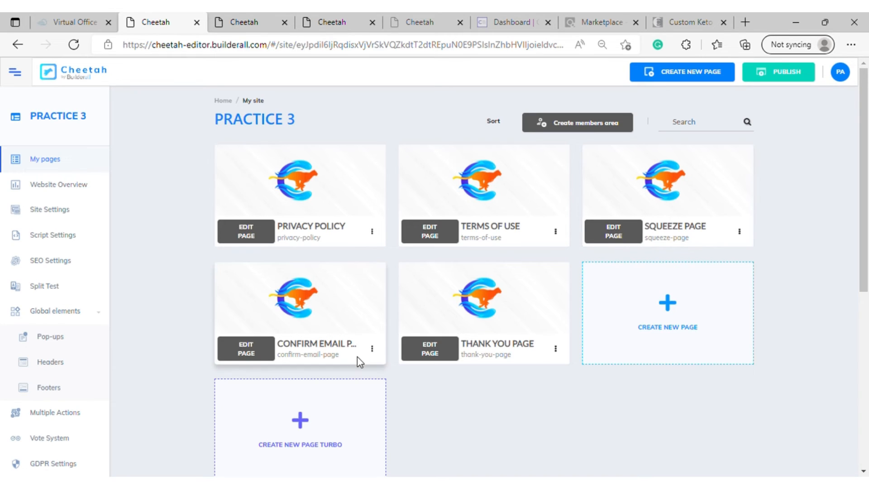
Create a new global footer for the site named FOOTER 33
click(50, 388)
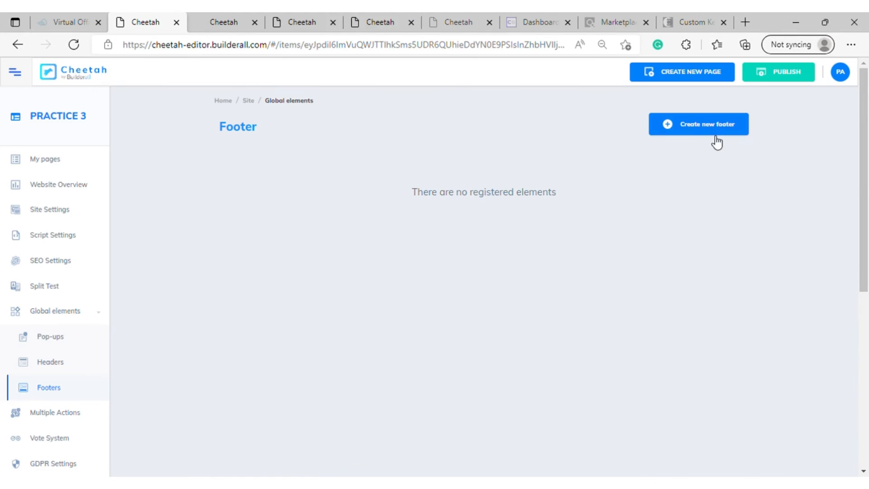
click(714, 135)
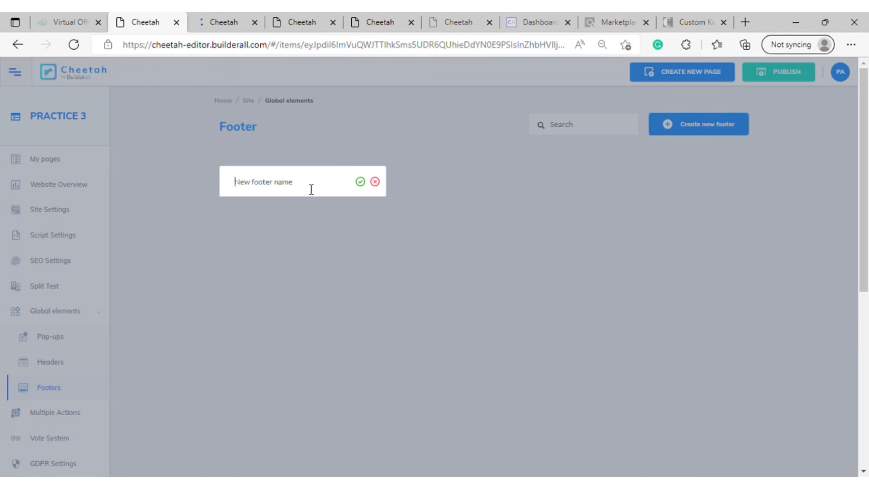
text(f)
key(BackSpace)
text(FOOTER 33)
click(360, 182)
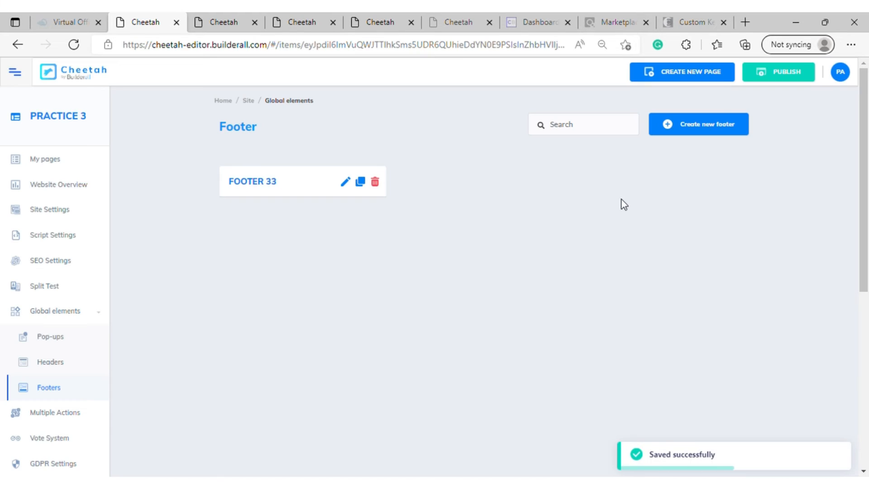
Open FOOTER 33 for editing and add a blank panel to it
click(344, 178)
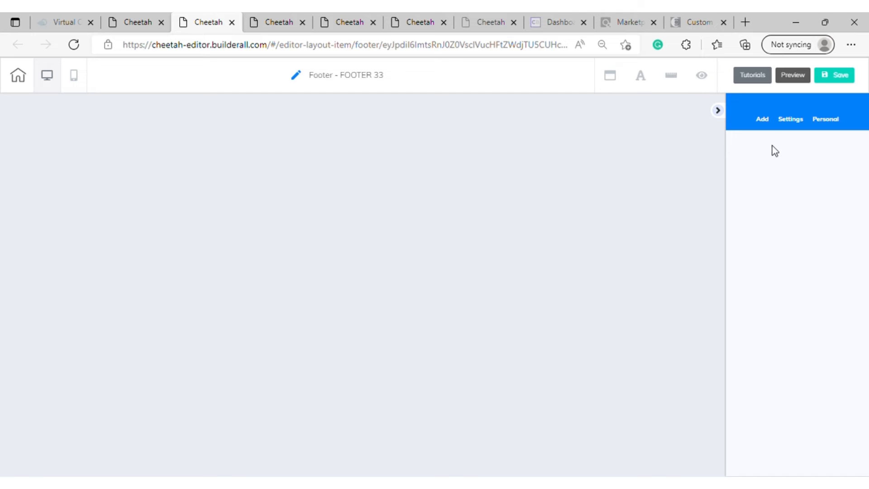
click(761, 119)
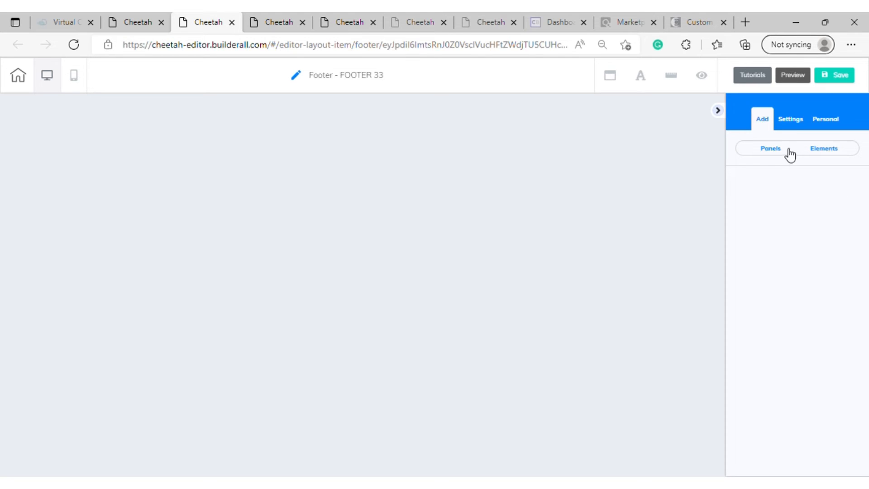
click(776, 155)
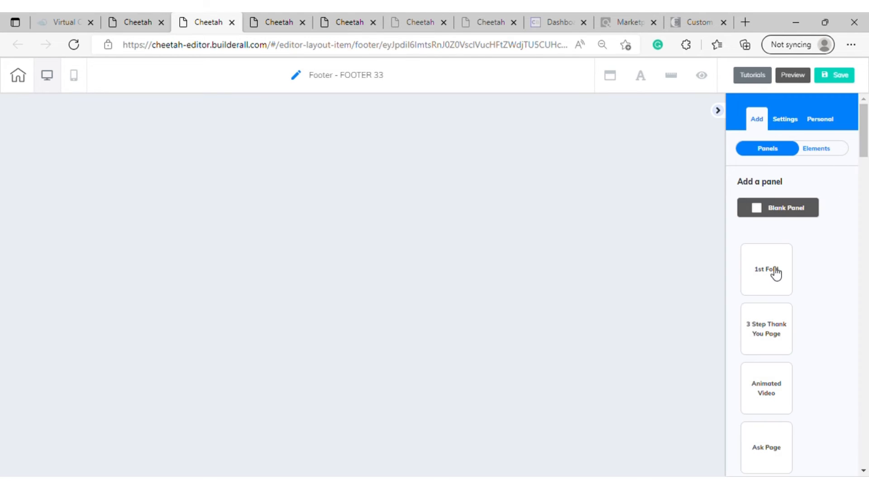
click(782, 219)
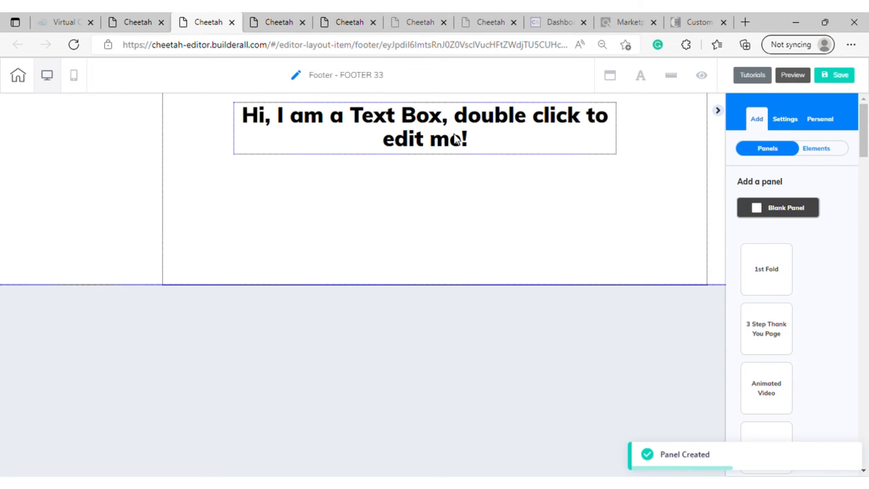
Set the placeholder heading in the footer panel's text box to font size 20 and bold
double_click(561, 150)
drag(472, 158, 378, 109)
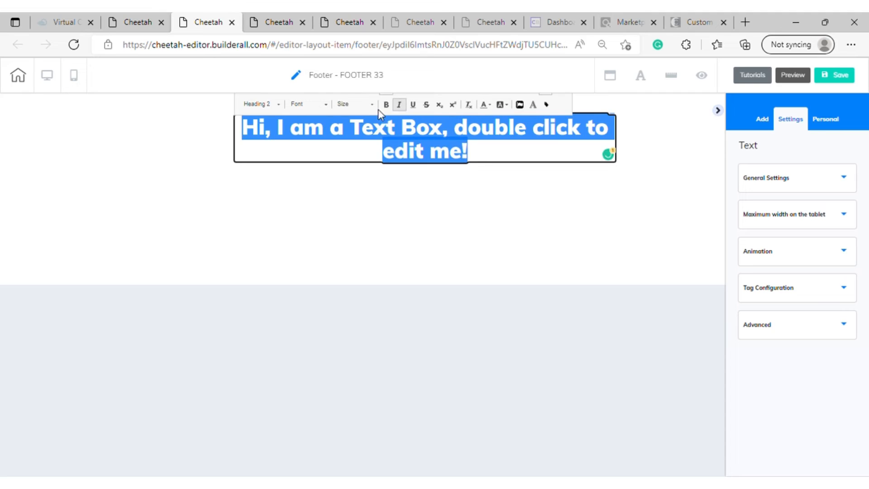
click(371, 105)
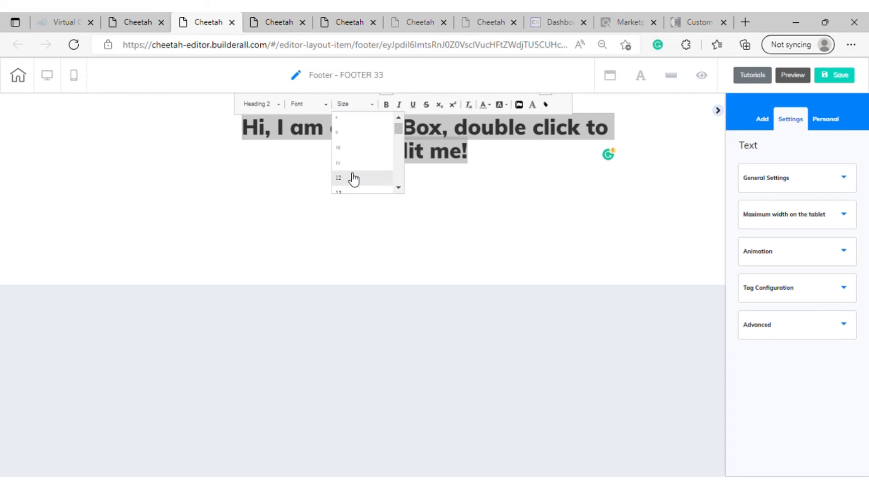
scroll(353, 180, down, 3)
click(343, 183)
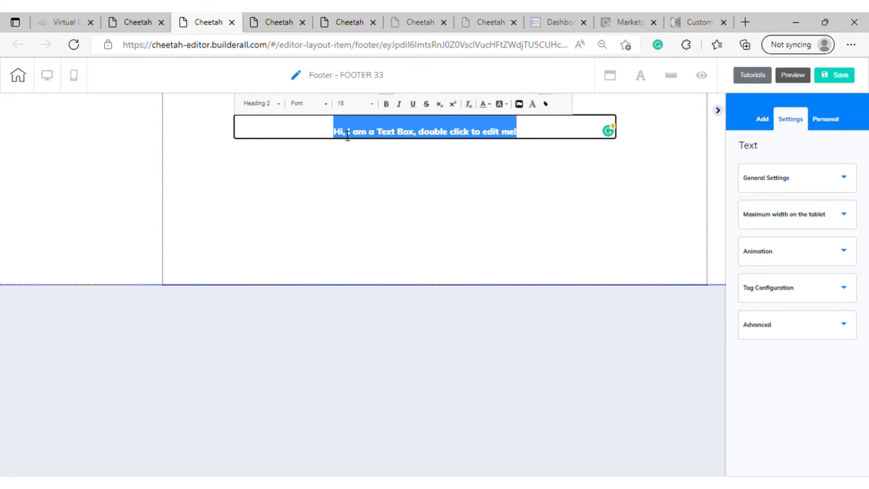
click(371, 104)
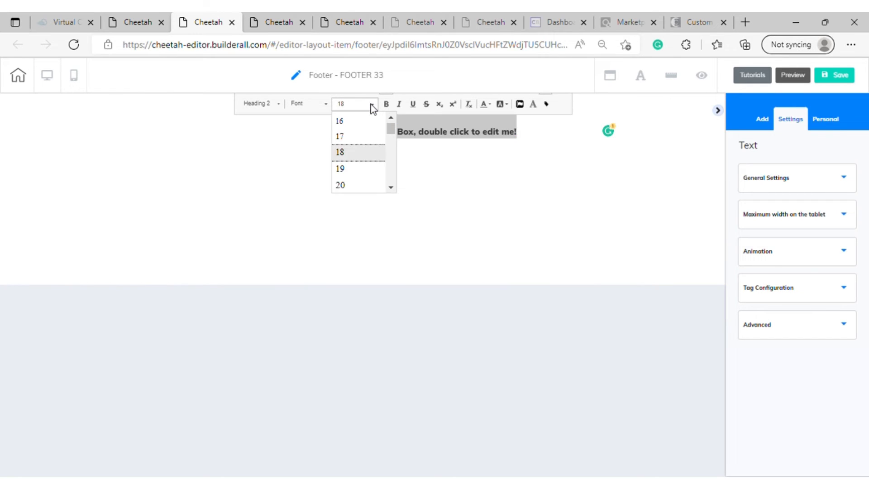
click(344, 185)
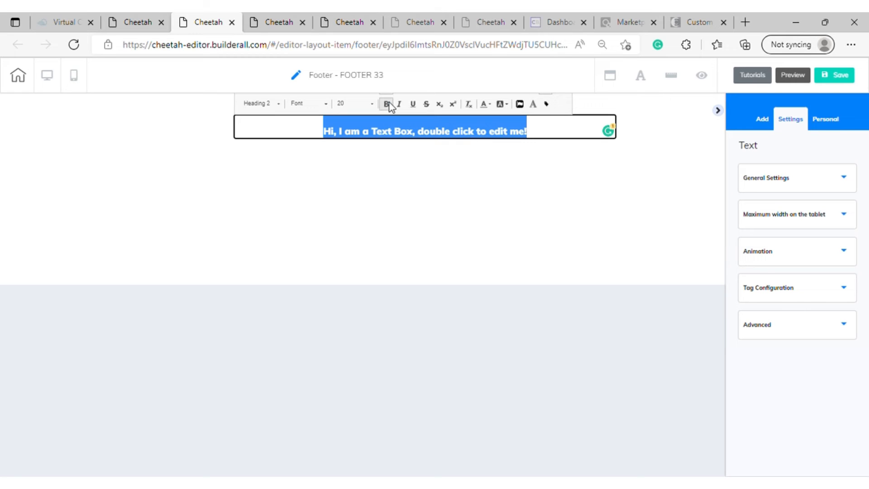
click(538, 140)
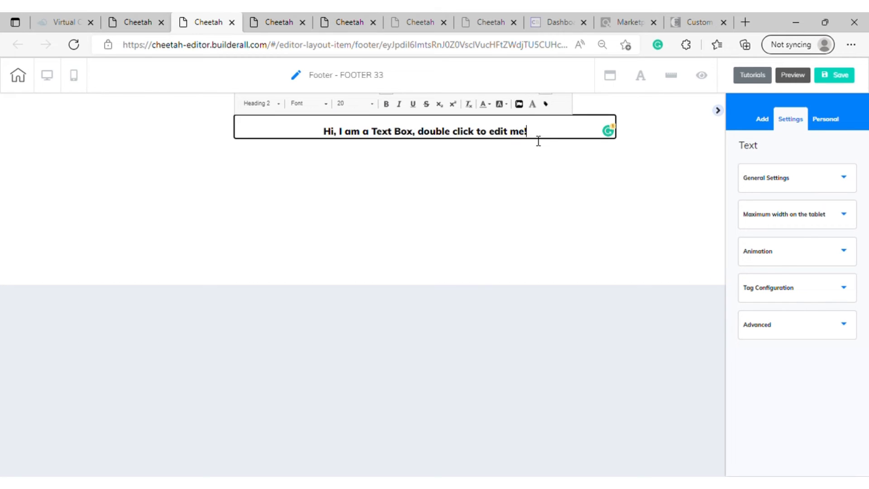
drag(538, 140, 324, 143)
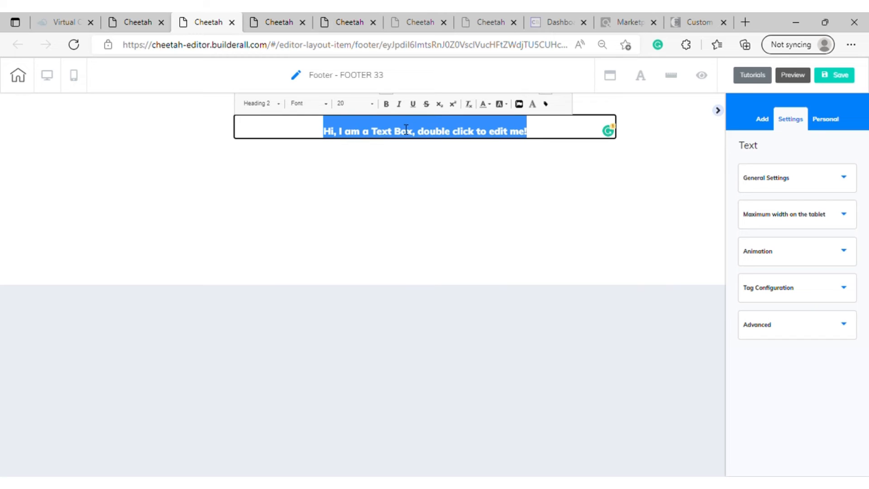
Delete the placeholder sentence from the footer's text box
click(538, 144)
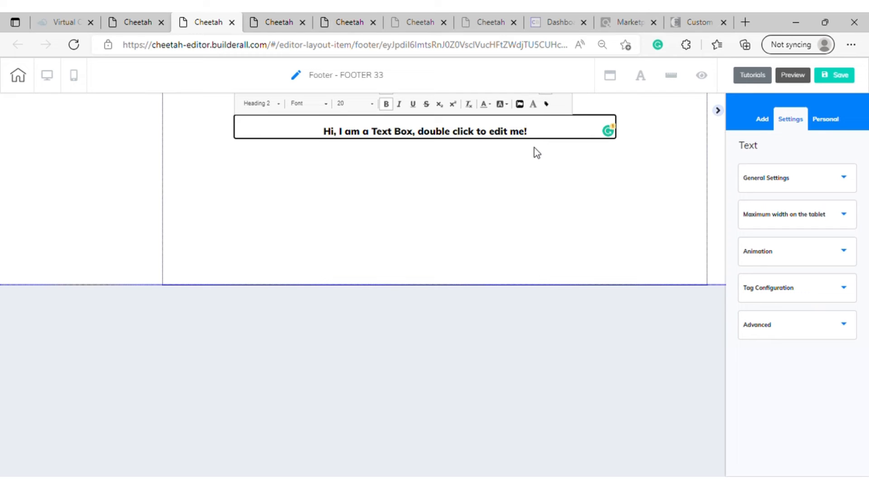
key(BackSpace)
key(BackSpace)
key(BackSpace)
key(BackSpace)
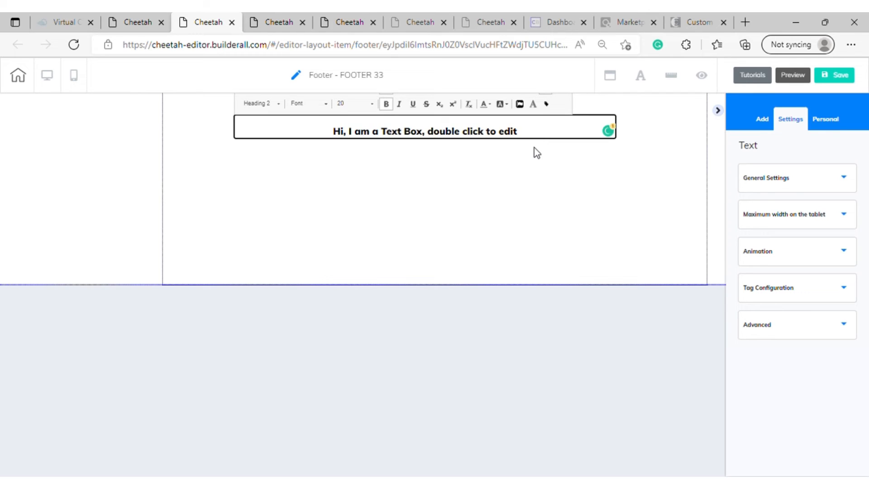
key(BackSpace)
key(BackSpace)
key(BackSpace)
key(BackSpace)
key(BackSpace)
key(BackSpace)
key(BackSpace)
key(BackSpace)
key(BackSpace)
key(BackSpace)
key(BackSpace)
key(BackSpace)
key(BackSpace)
key(BackSpace)
key(BackSpace)
key(BackSpace)
key(BackSpace)
key(BackSpace)
key(BackSpace)
key(BackSpace)
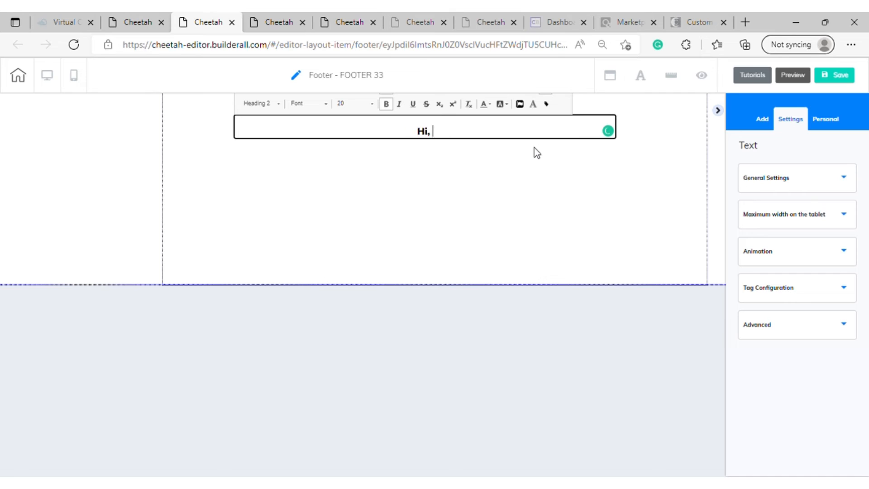
text(privacy policy)
key(BackSpace)
text(/ ter)
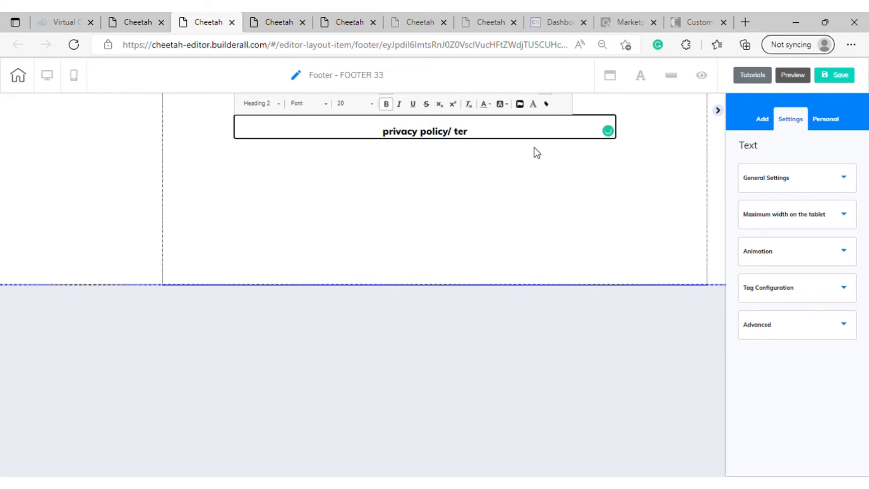
key(BackSpace)
key(BackSpace)
key(BackSpace)
key(BackSpace)
key(BackSpace)
key(BackSpace)
key(BackSpace)
key(BackSpace)
key(BackSpace)
key(BackSpace)
key(BackSpace)
key(BackSpace)
key(BackSpace)
key(BackSpace)
key(BackSpace)
key(BackSpace)
key(BackSpace)
key(BackSpace)
key(BackSpace)
Enter "Privacy Policy/ Terms Of Use" in the footer's text box and move the box down toward the middle of the panel
text(Priv)
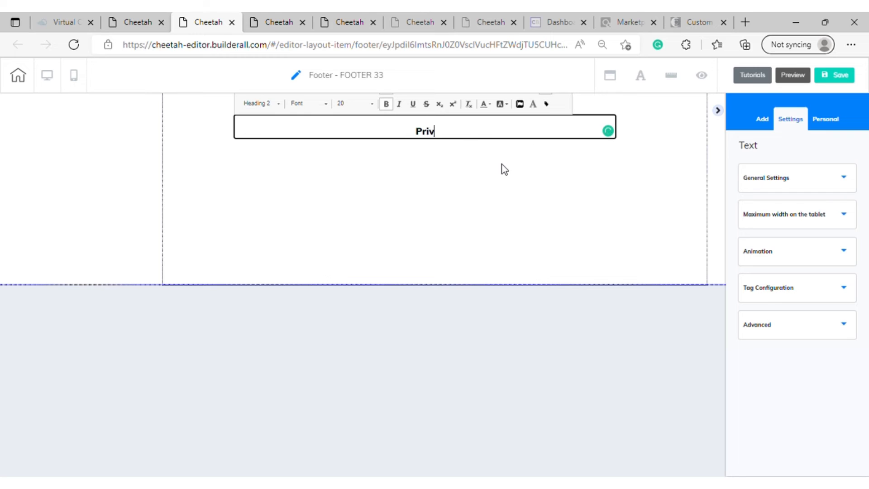
text(acy Policy/ )
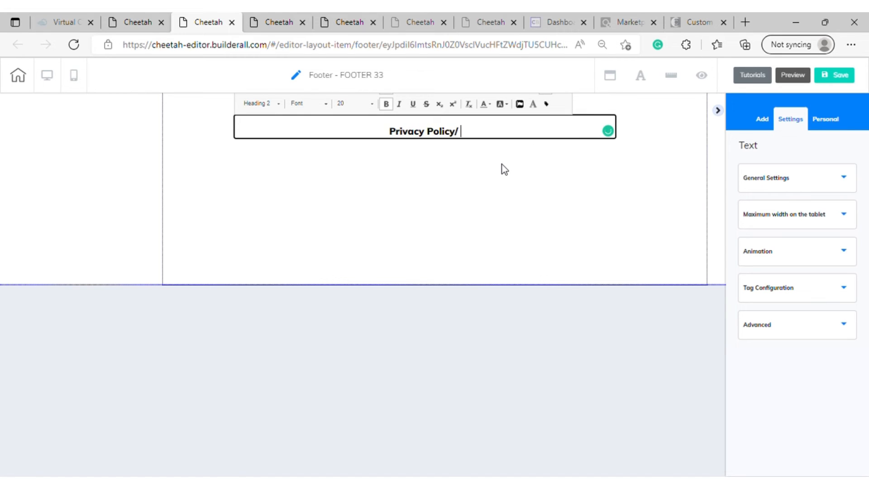
text(Terms Ogf)
key(BackSpace)
key(BackSpace)
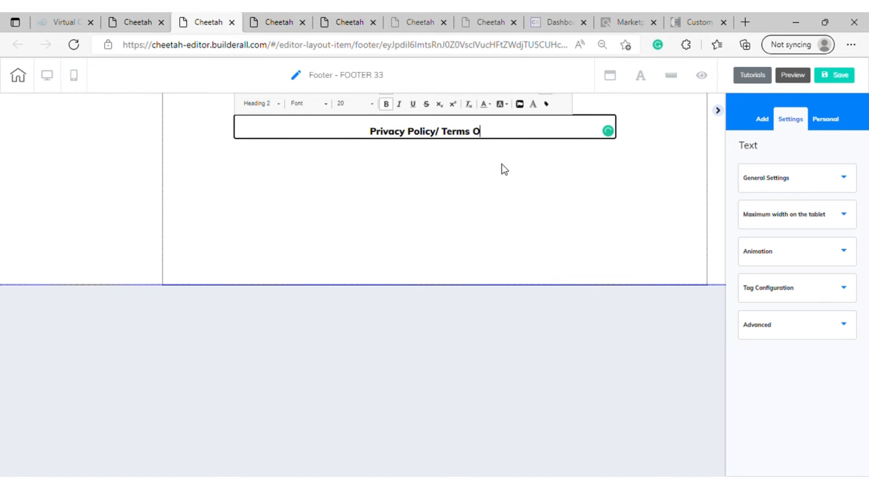
text(f Use)
click(501, 196)
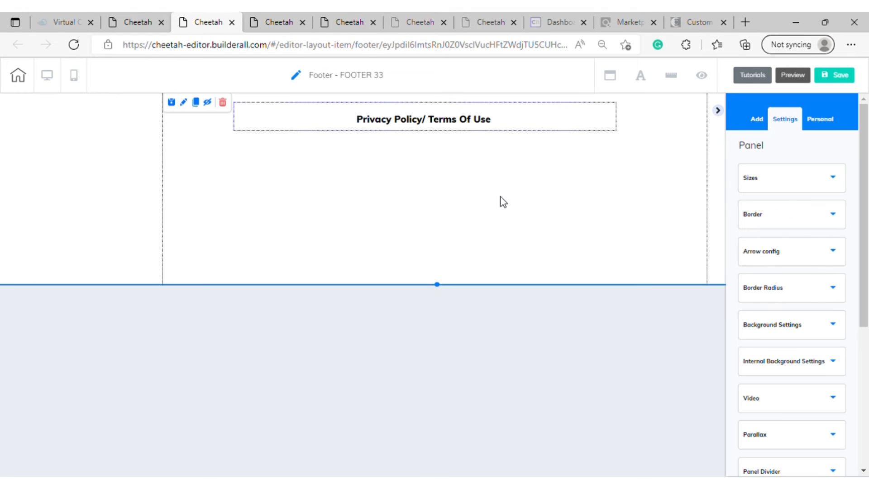
click(500, 197)
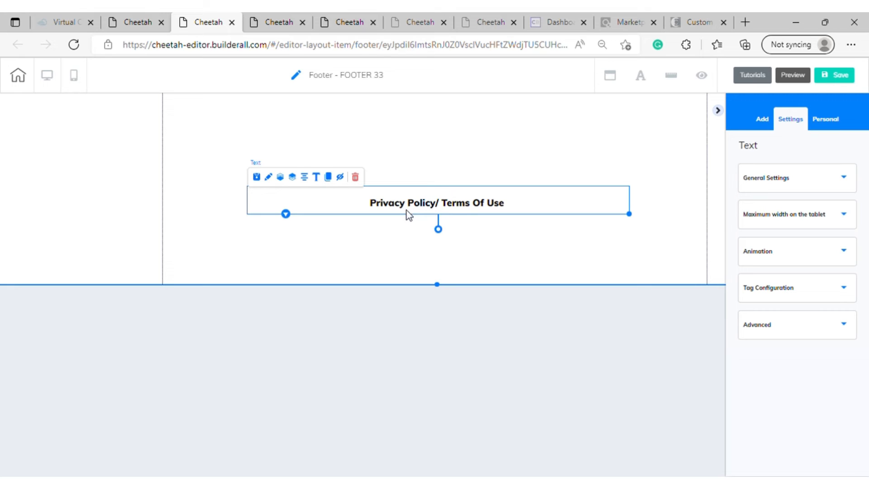
Link the words "Privacy Policy" in the footer text to the PRIVACY POLICY page, opening in a new tab
double_click(548, 203)
drag(437, 204, 378, 215)
click(544, 159)
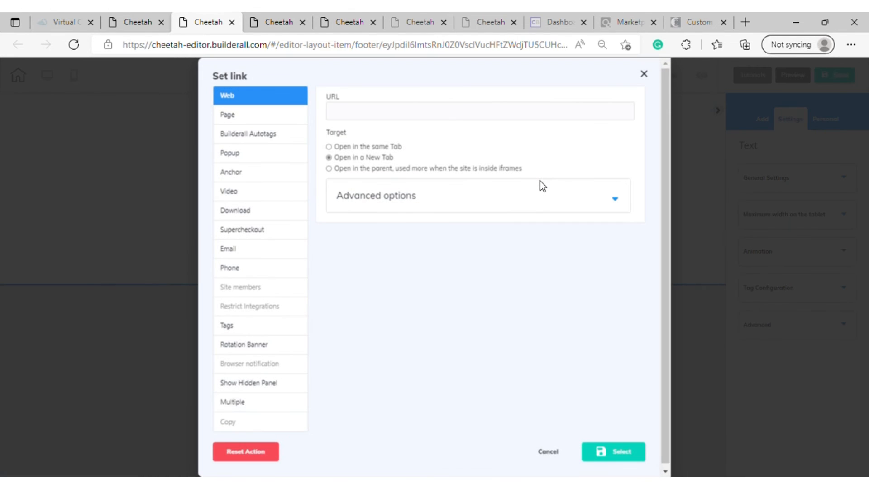
click(246, 117)
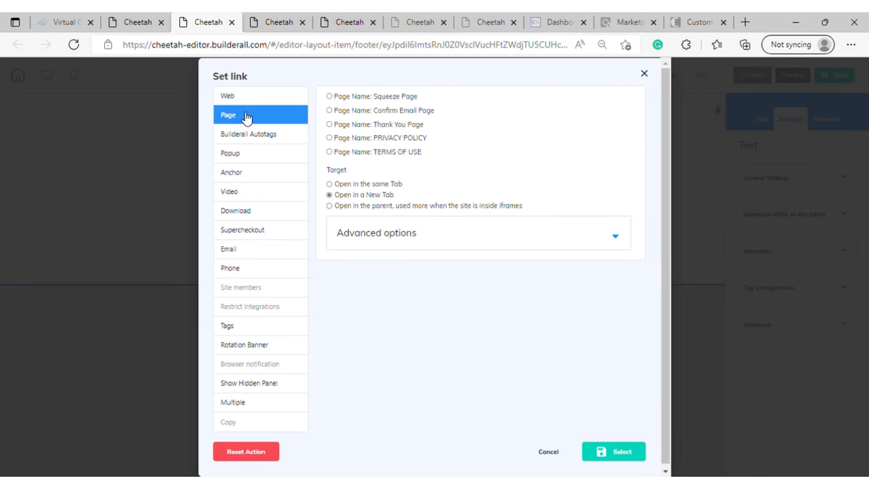
click(330, 137)
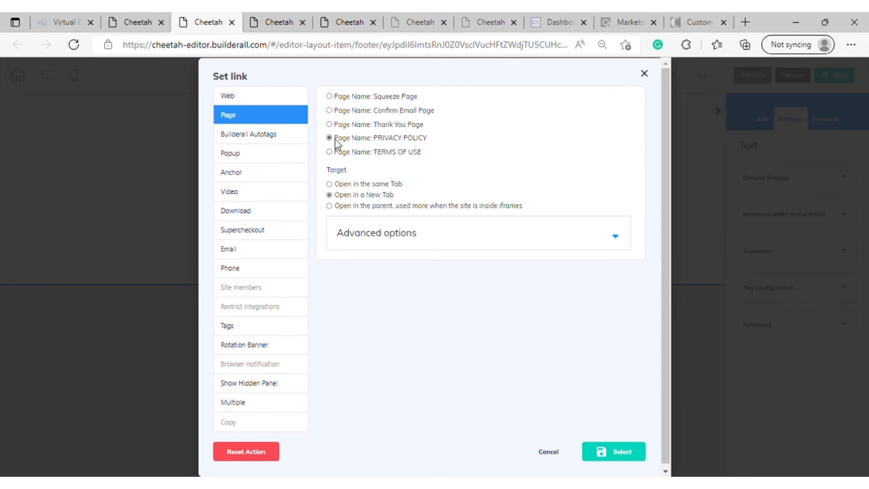
click(623, 453)
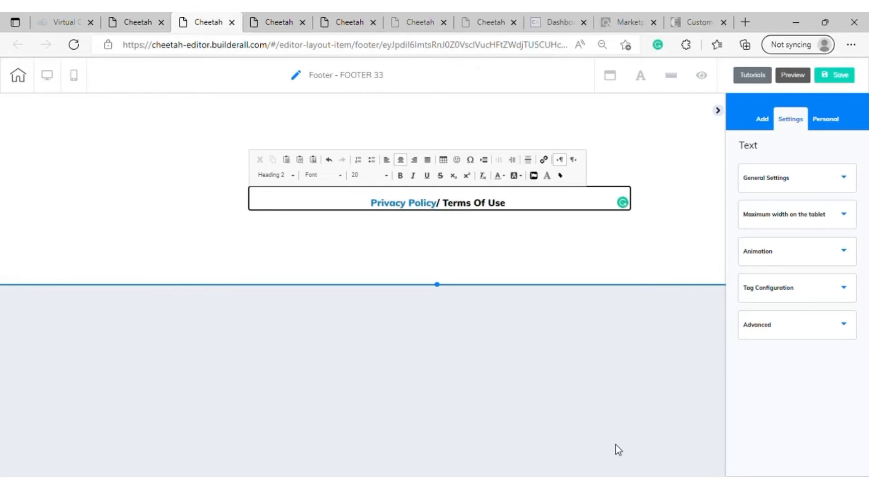
Link the words "Terms Of Use" in the footer text to the TERMS OF USE page, opening in a new tab
drag(514, 208, 441, 206)
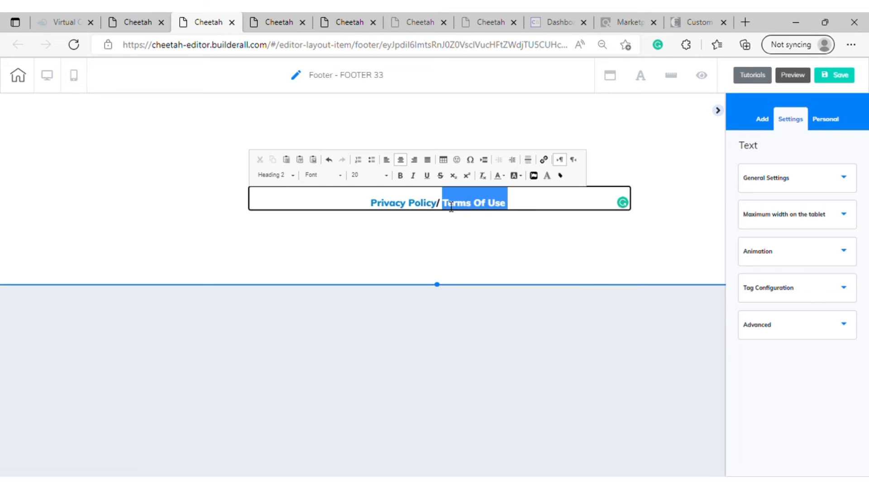
click(545, 160)
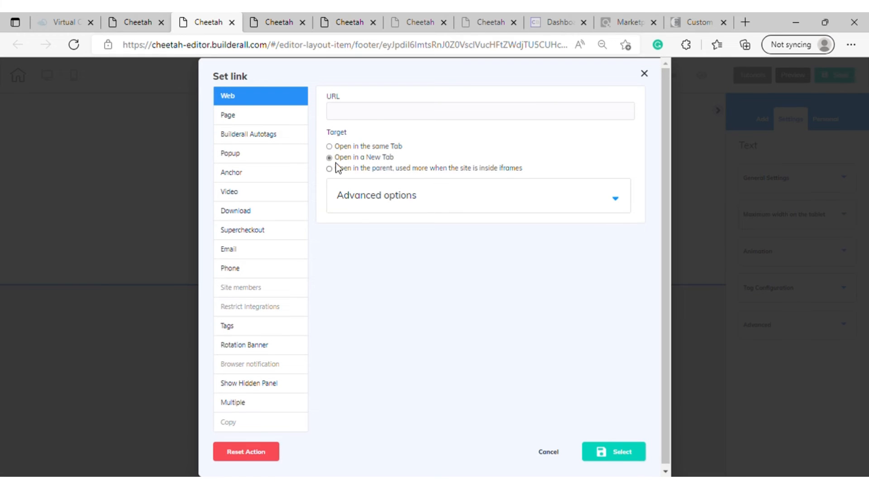
click(250, 117)
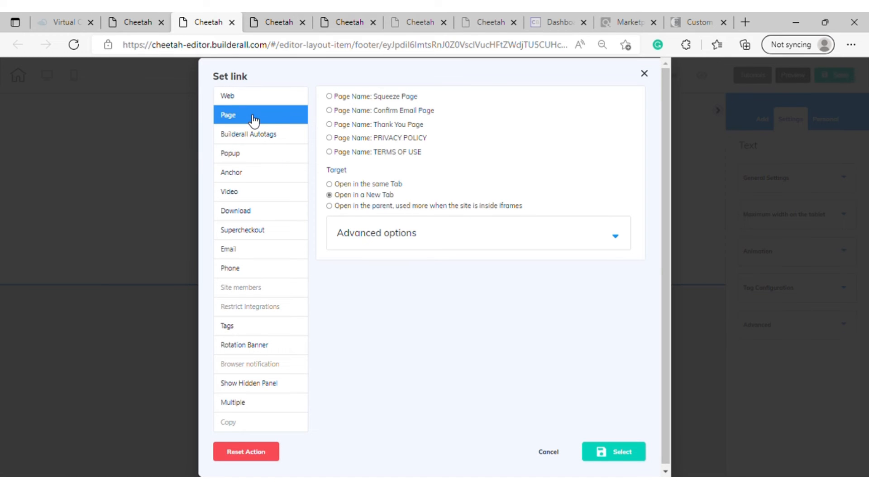
click(330, 152)
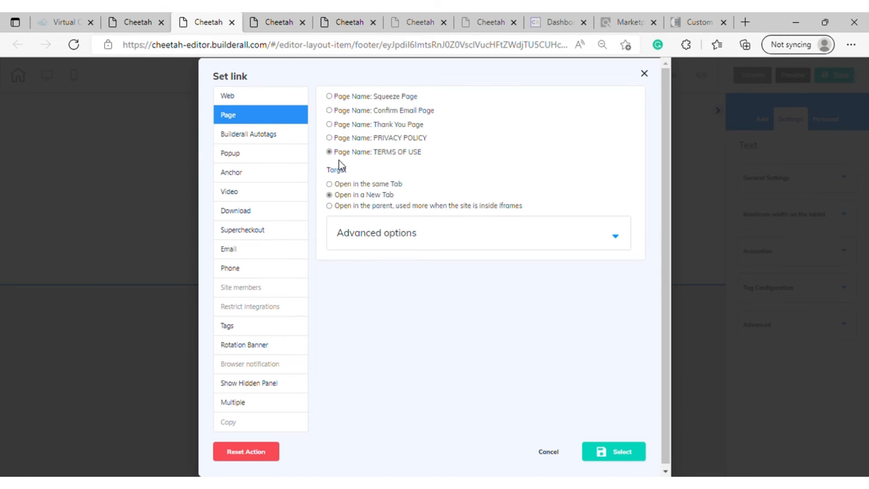
click(615, 451)
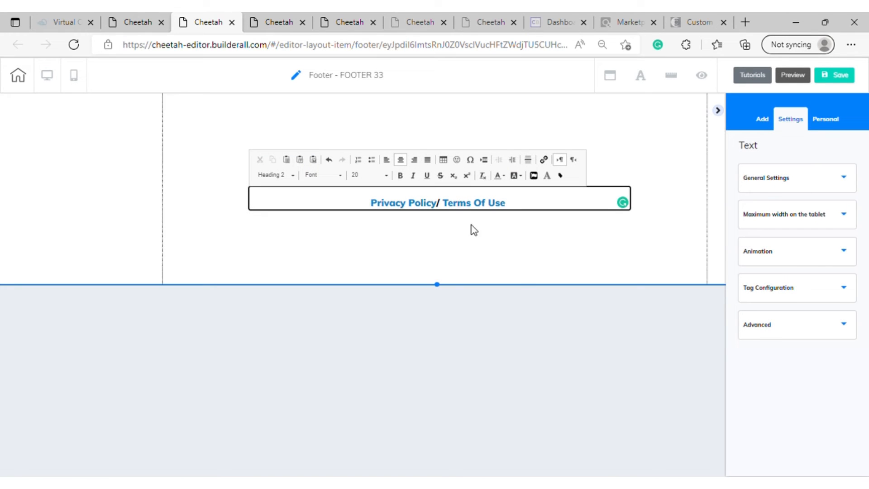
Color the slash between the two footer links blue to match them, and finish editing the text
drag(447, 206, 437, 204)
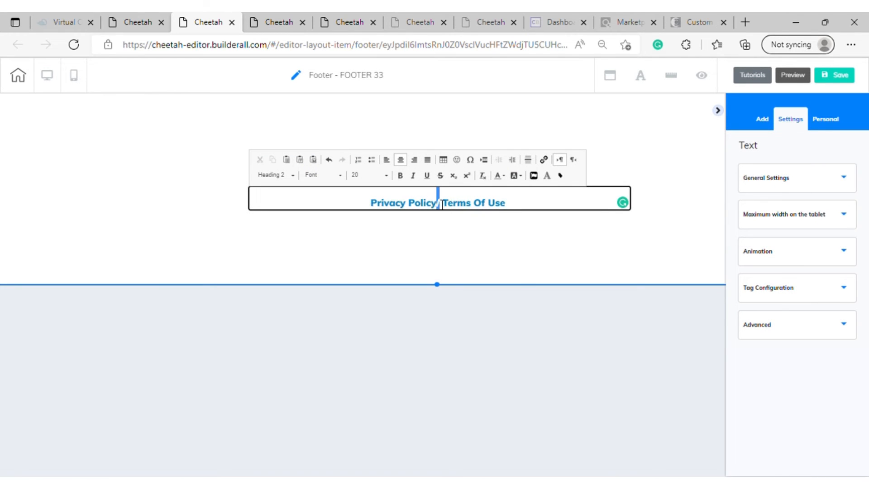
click(503, 177)
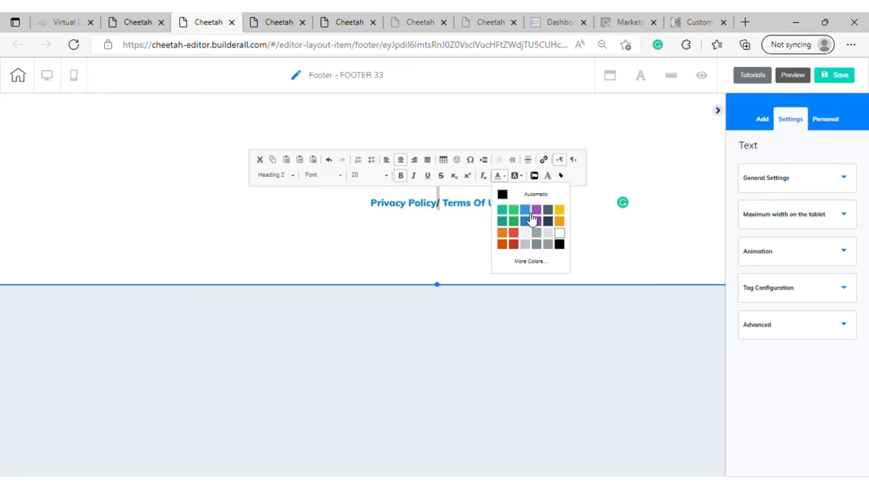
click(527, 221)
click(527, 213)
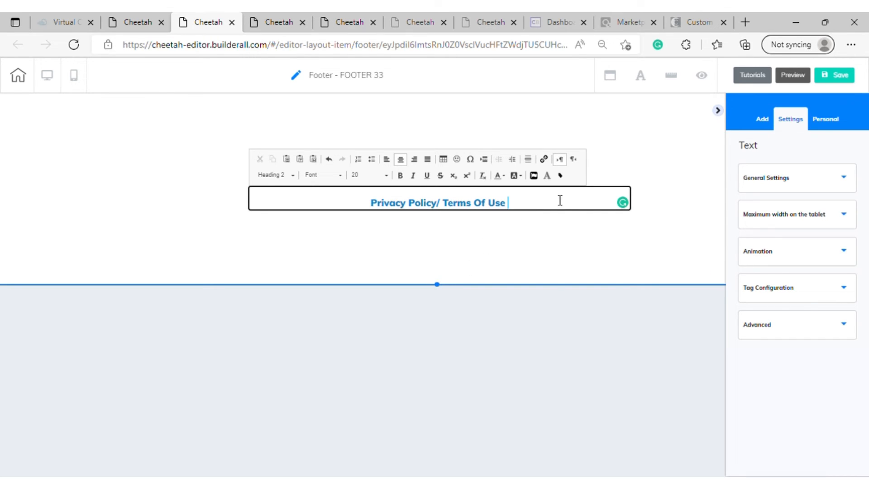
click(642, 139)
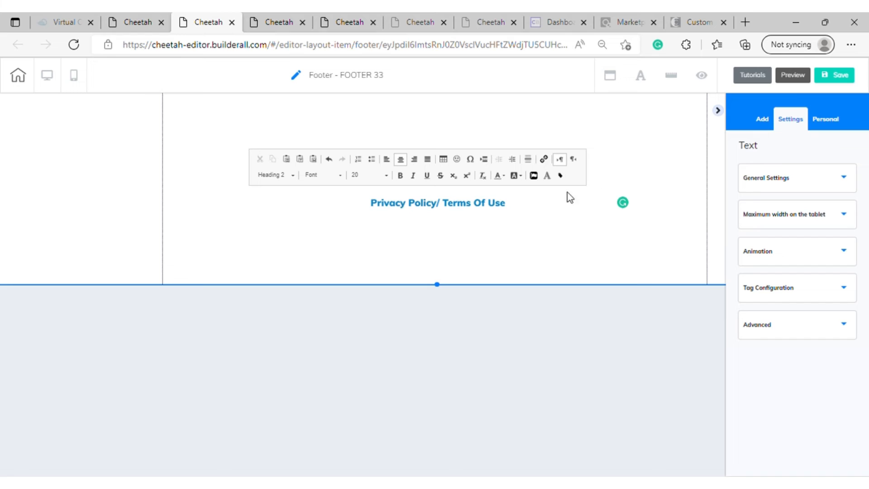
click(476, 207)
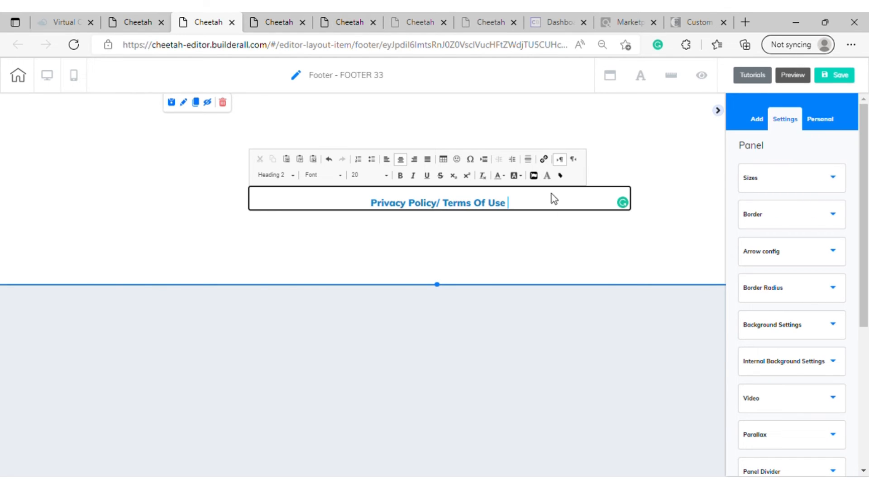
click(513, 256)
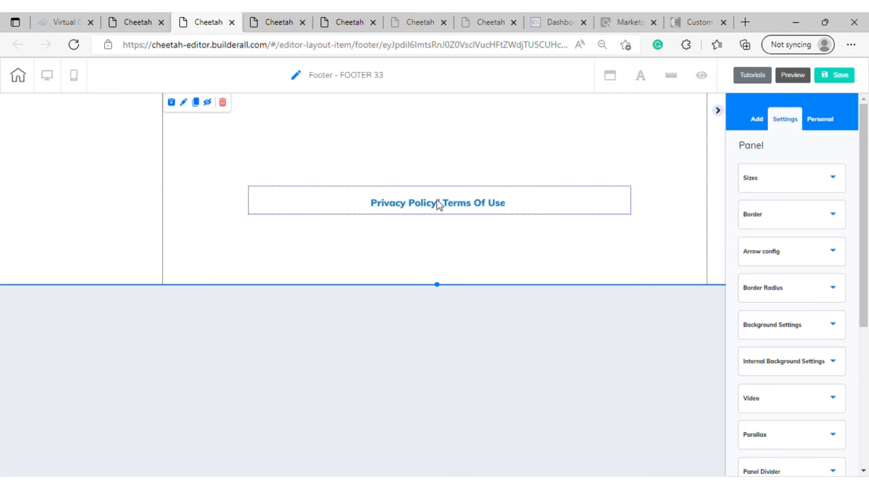
Move the footer text box up and shrink the panel to a height of about 122 with a minimum height of 50
drag(511, 208, 517, 143)
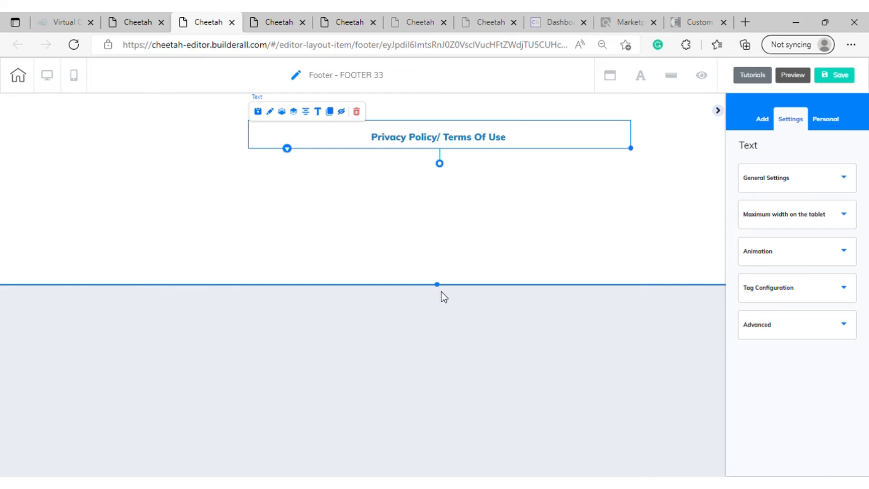
drag(438, 285, 462, 178)
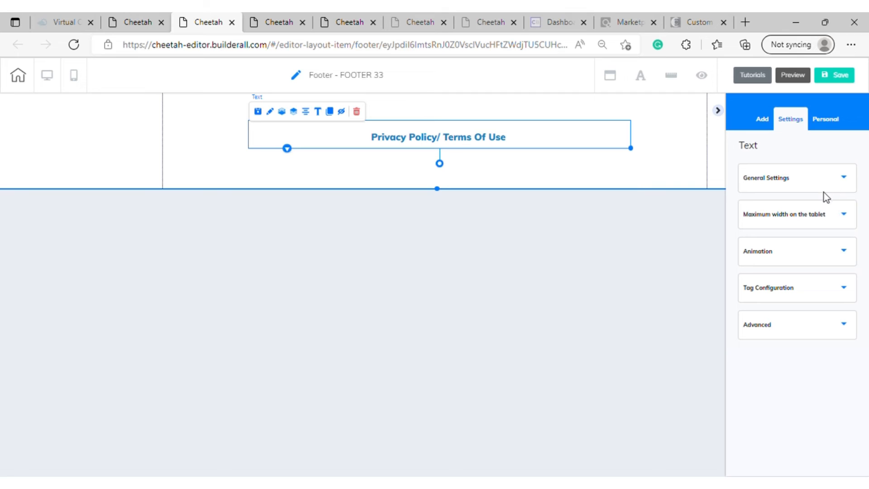
click(845, 180)
click(844, 178)
drag(756, 293, 744, 299)
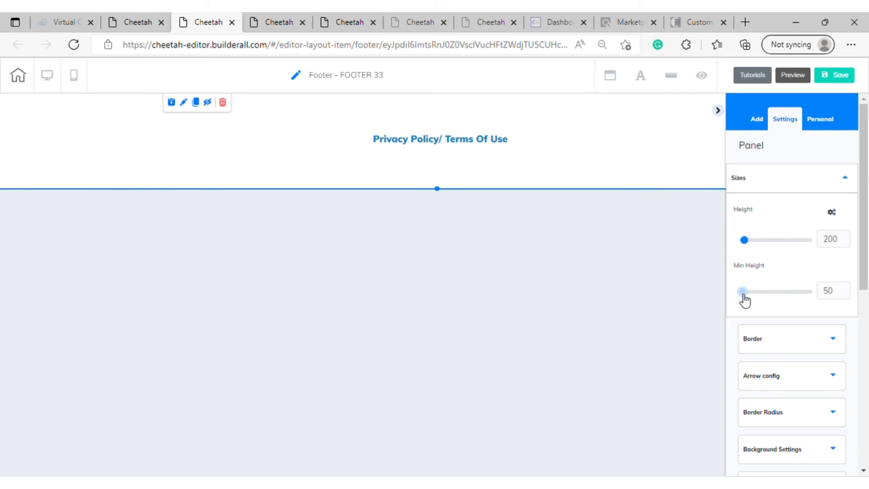
drag(437, 188, 444, 153)
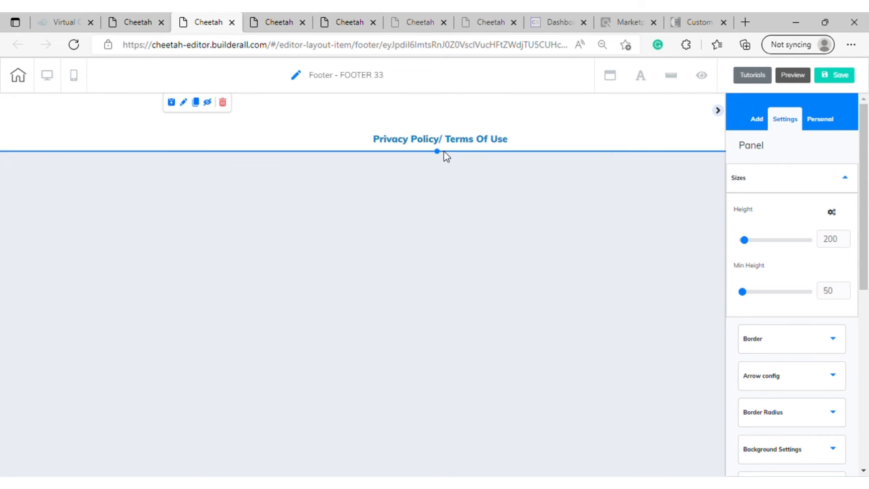
Reduce the footer panel's height to about 65 and center the links' text box horizontally near its upper edge
click(440, 120)
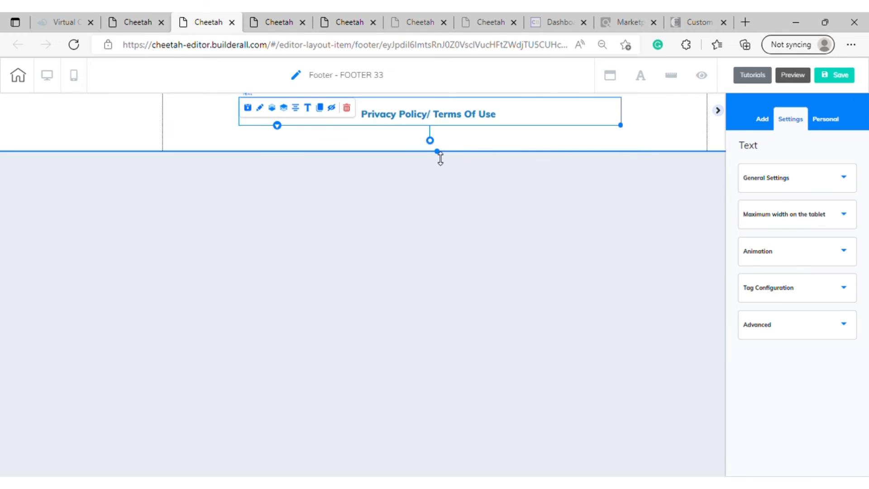
drag(440, 158, 444, 137)
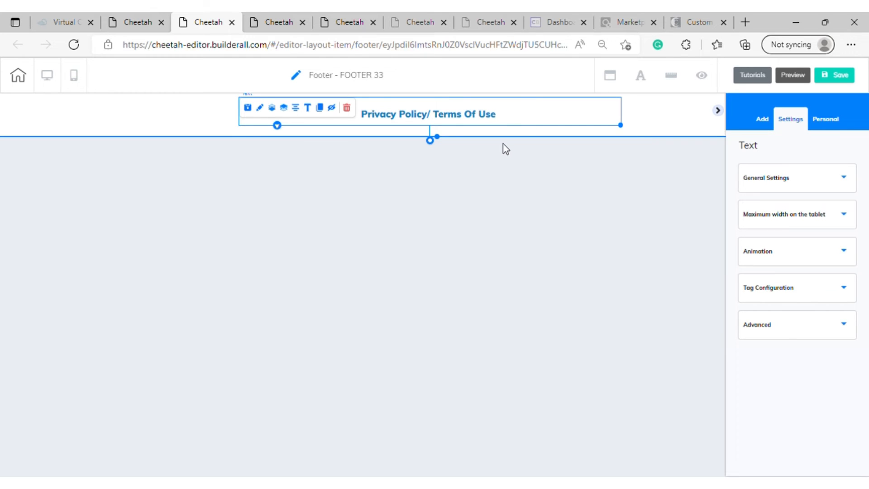
key(ctrl+z)
drag(490, 117, 537, 118)
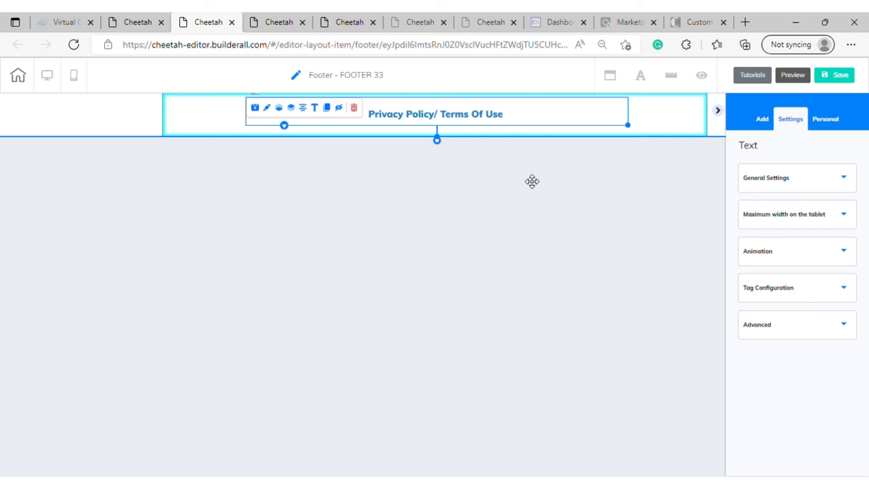
drag(531, 181, 523, 178)
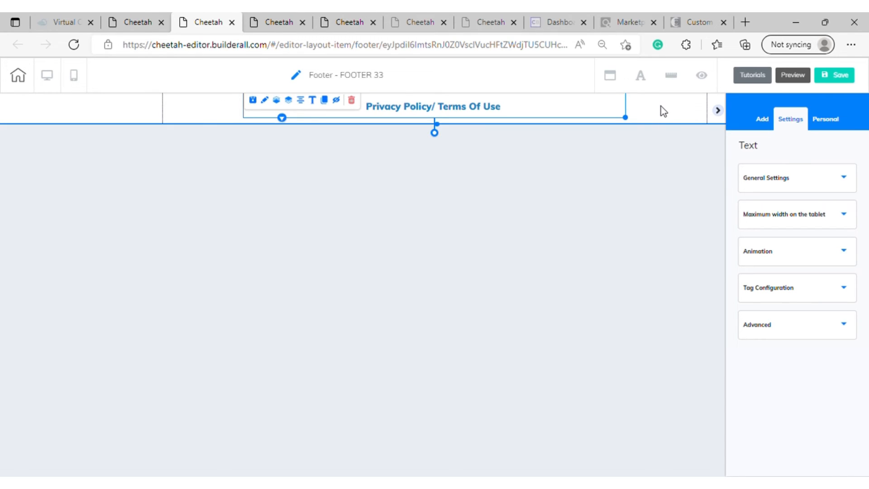
click(661, 107)
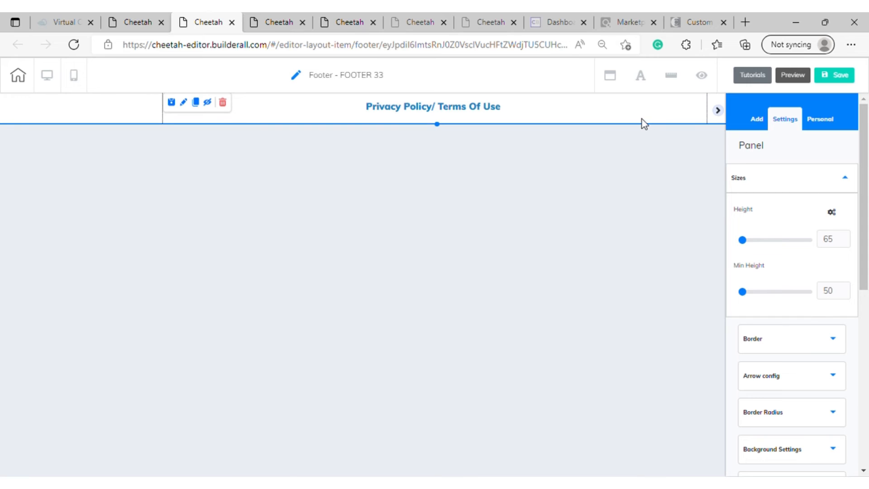
Set the footer panel's background image to footer-img from the user files
click(843, 179)
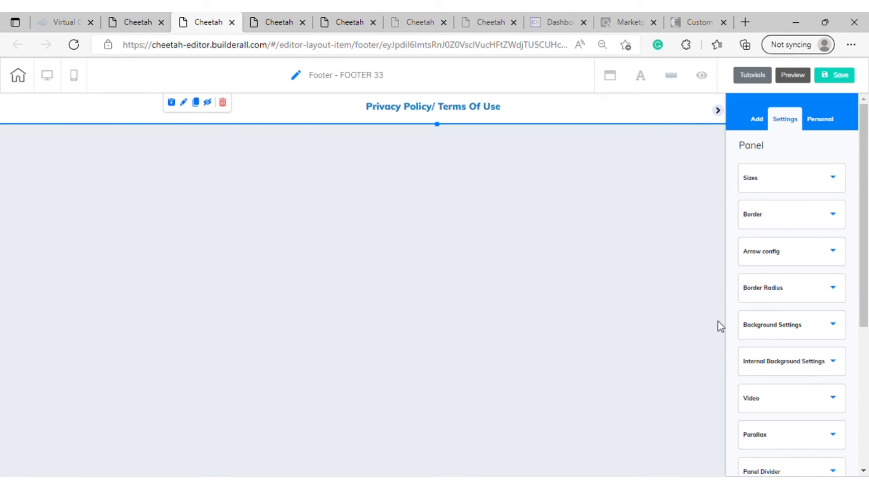
click(822, 333)
scroll(822, 332, down, 3)
scroll(822, 332, down, 2)
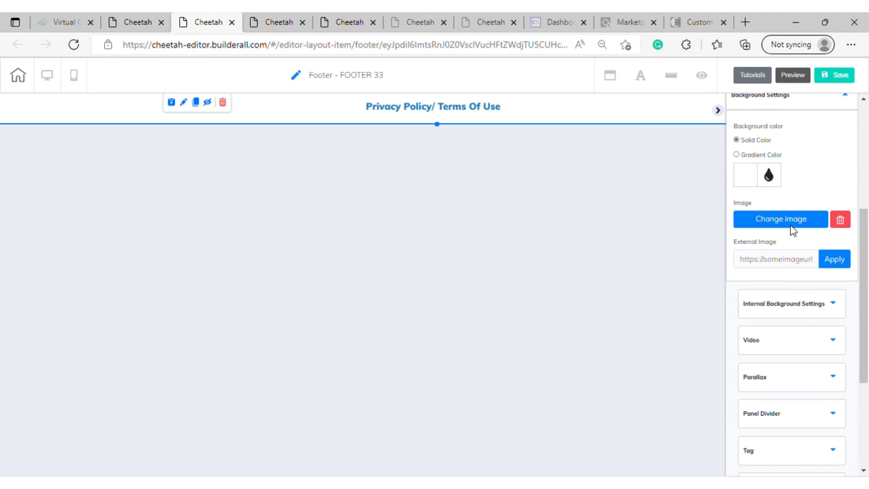
click(793, 229)
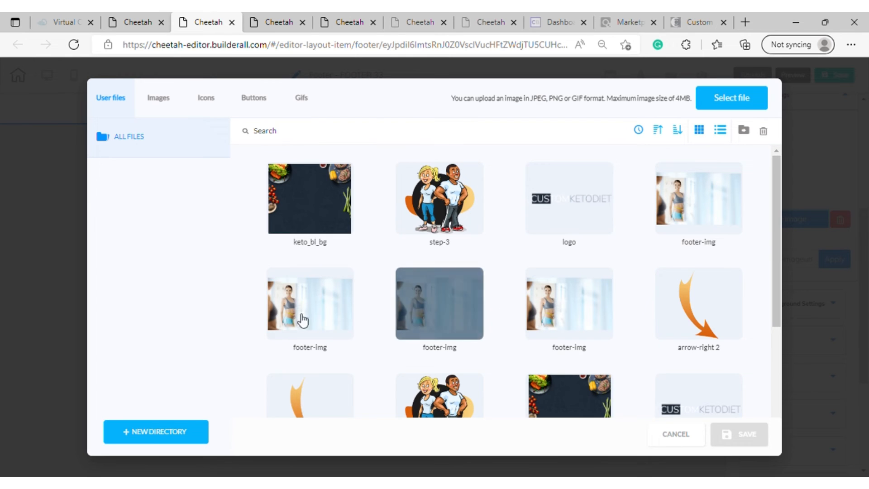
click(337, 294)
click(742, 434)
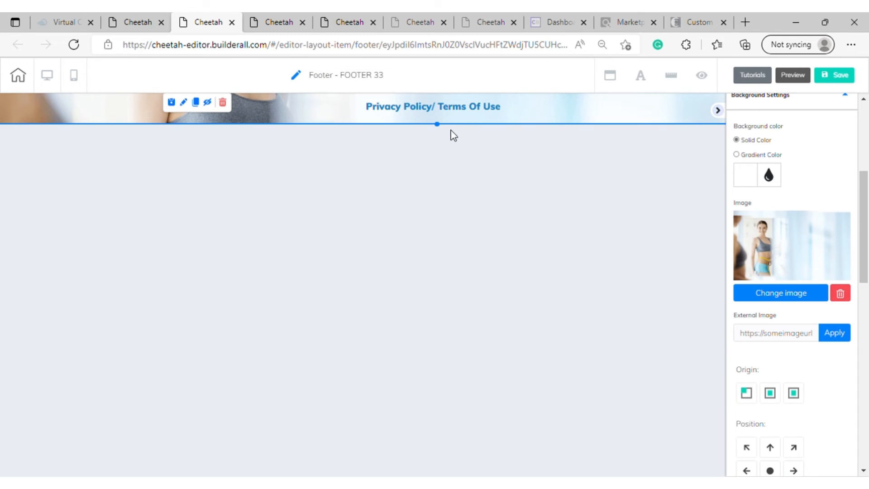
Shorten the footer panel slightly more and save the footer
drag(440, 131, 439, 129)
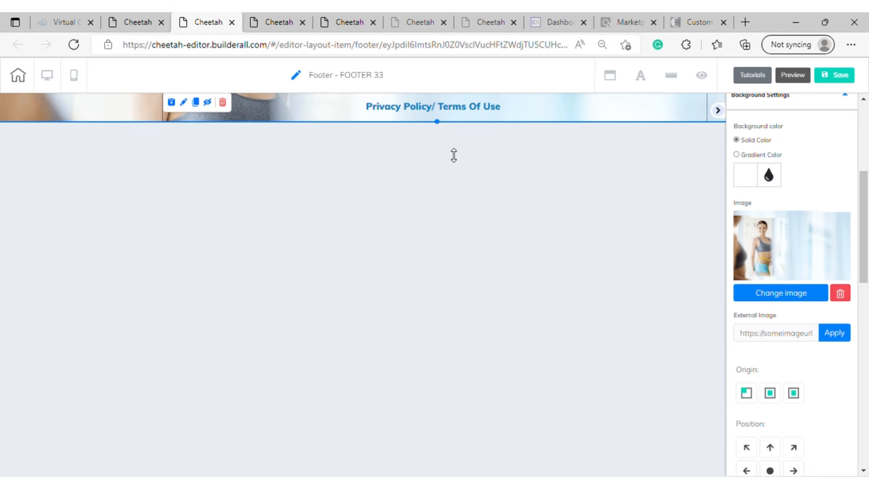
click(826, 75)
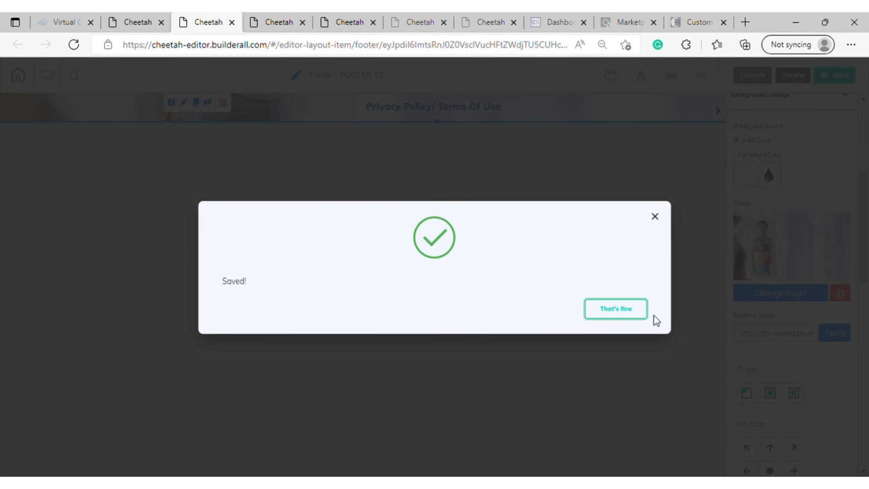
click(622, 317)
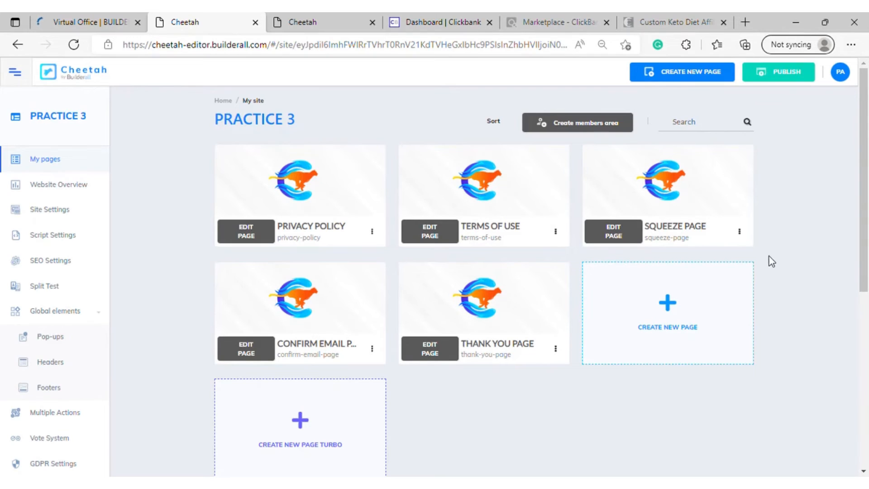
Reorder the site's pages as Squeeze Page, Confirm Email Page, Thank You Page, Privacy Policy, Terms of Use, and save the order
click(74, 46)
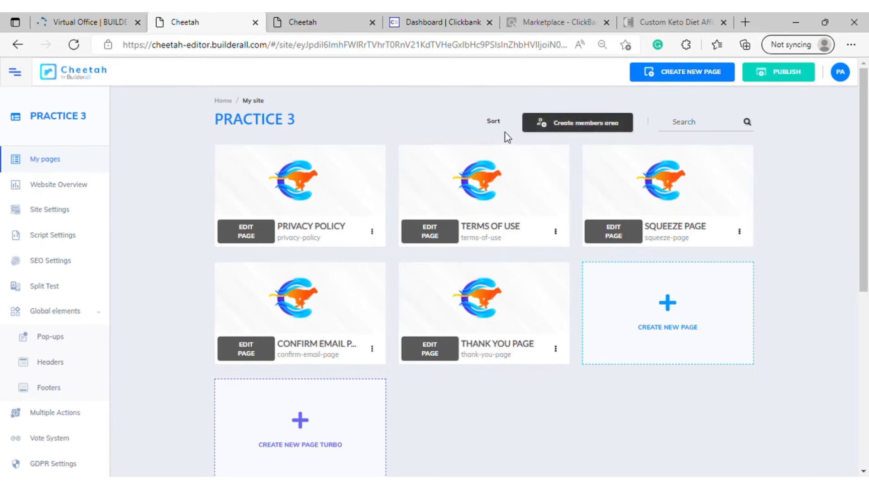
click(496, 123)
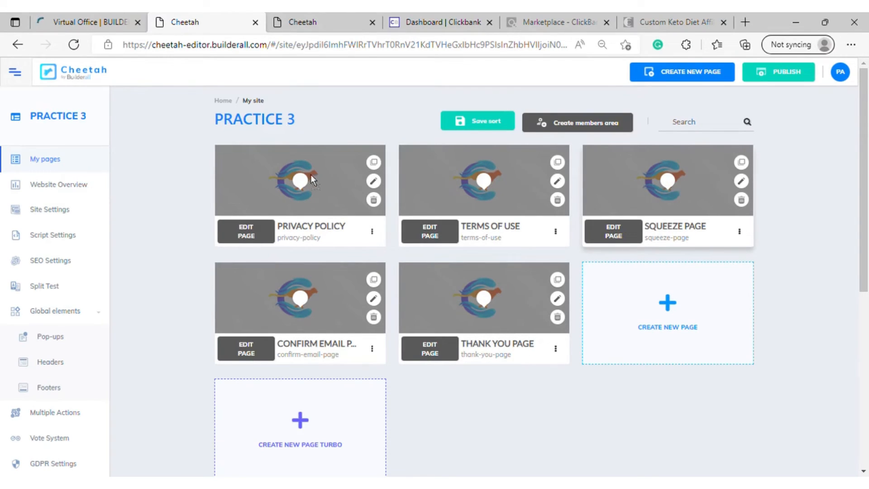
drag(310, 175, 321, 193)
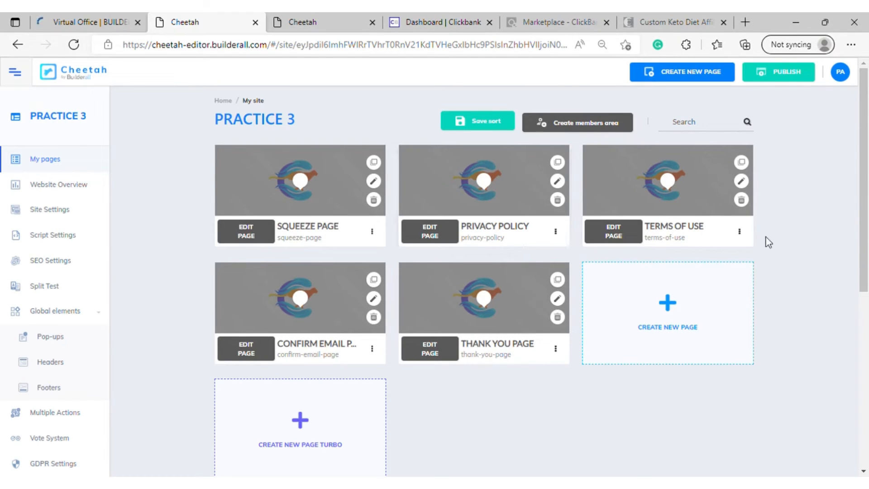
drag(292, 315, 507, 168)
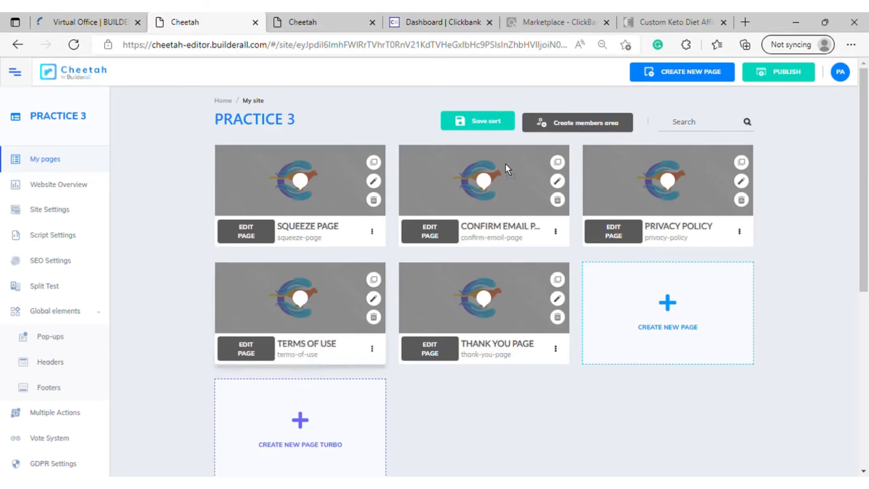
drag(485, 314, 694, 174)
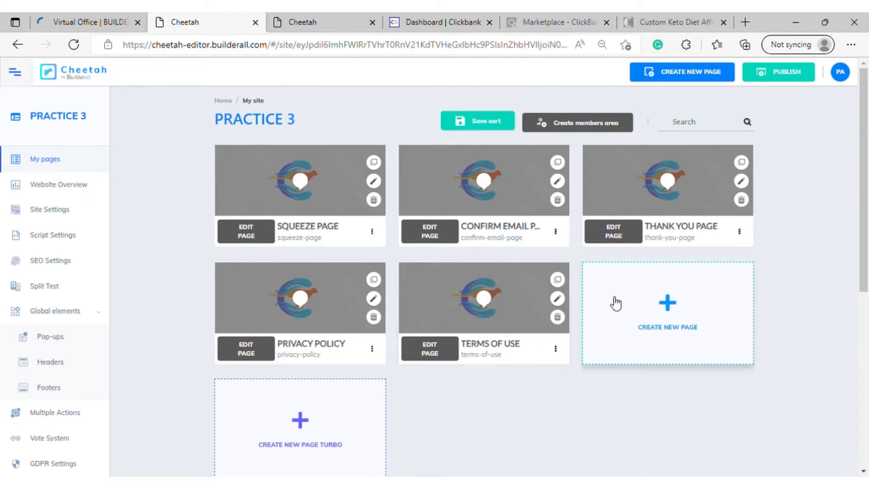
click(492, 121)
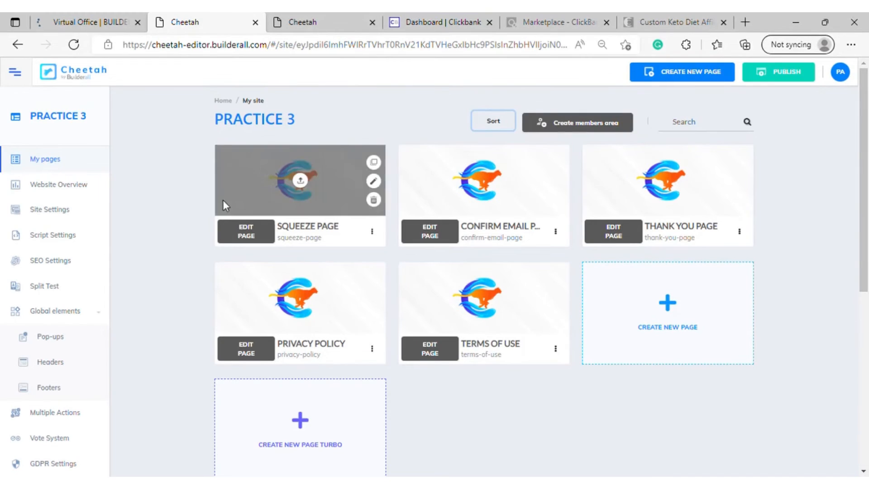
Open the Squeeze Page's settings and set its desktop header to HEADER 33
click(257, 235)
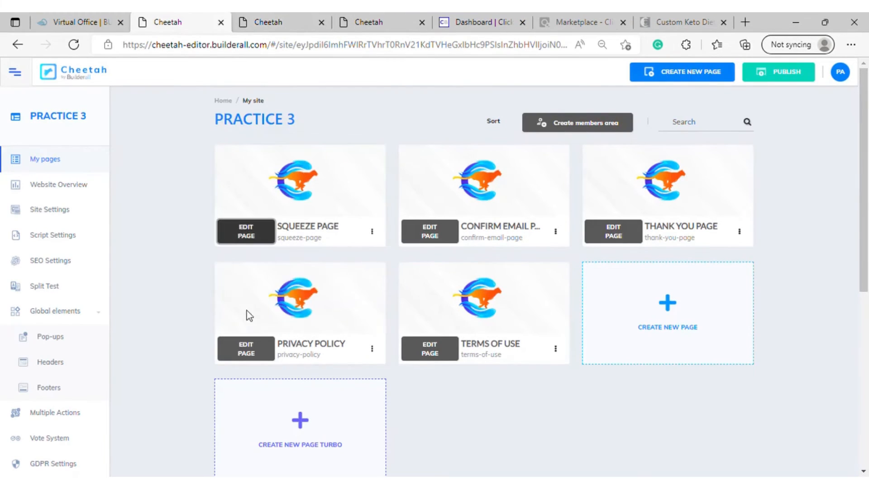
click(372, 232)
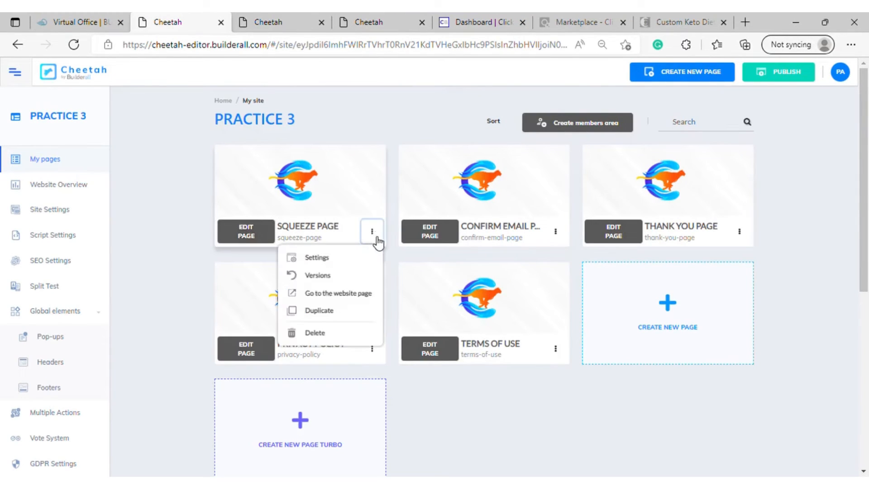
click(330, 262)
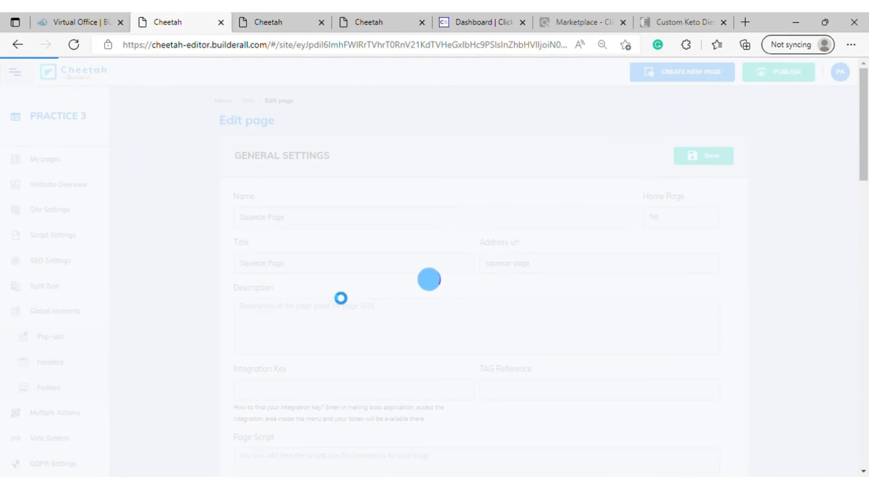
scroll(345, 296, down, 10)
scroll(345, 301, up, 10)
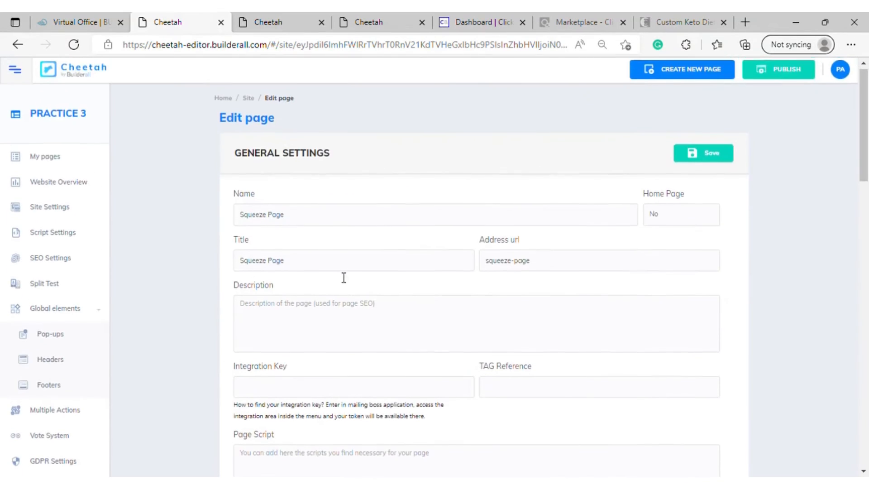
scroll(342, 274, down, 20)
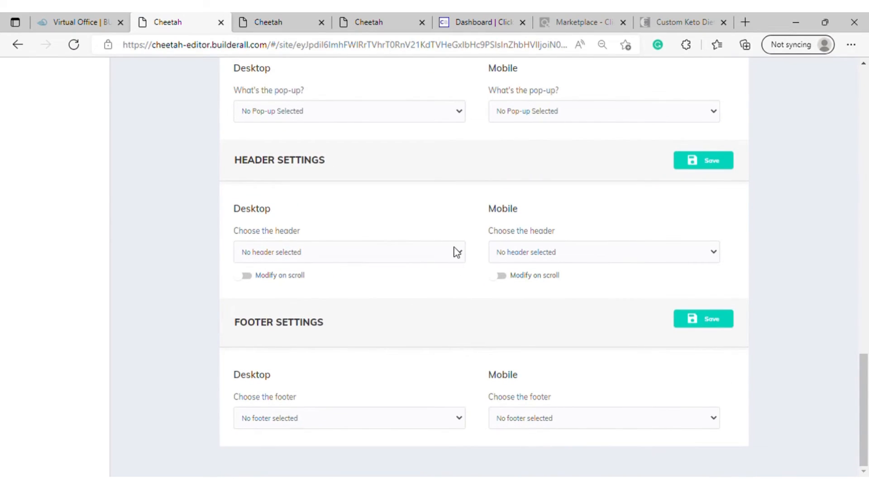
click(456, 251)
click(339, 283)
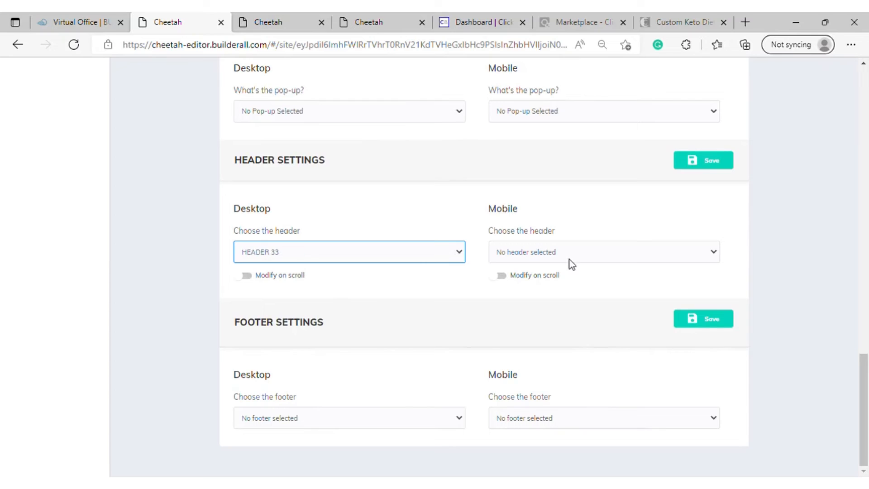
click(713, 256)
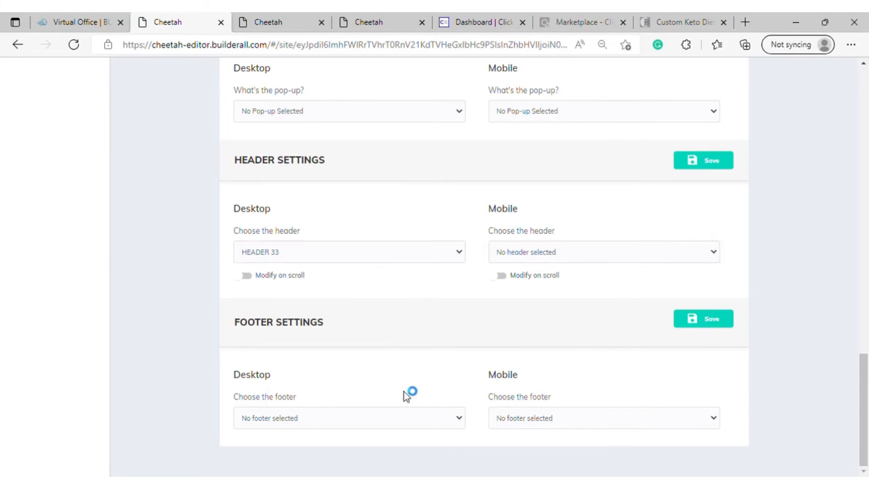
click(458, 421)
click(355, 445)
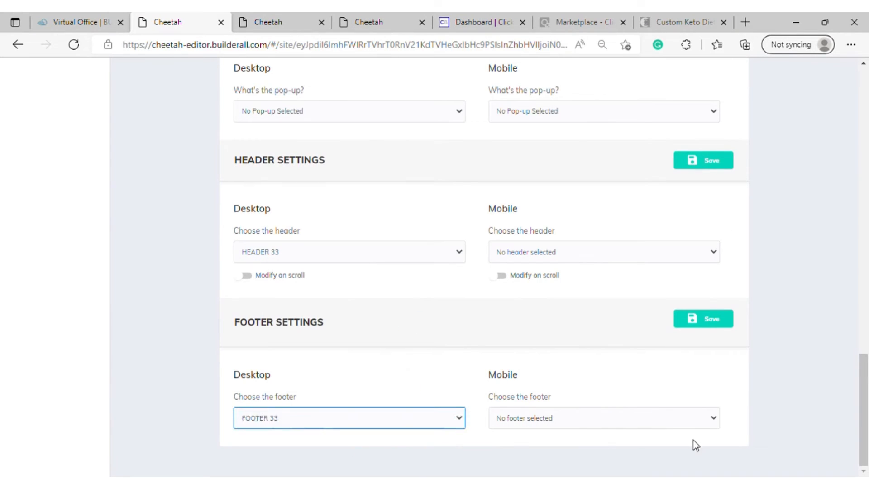
click(707, 417)
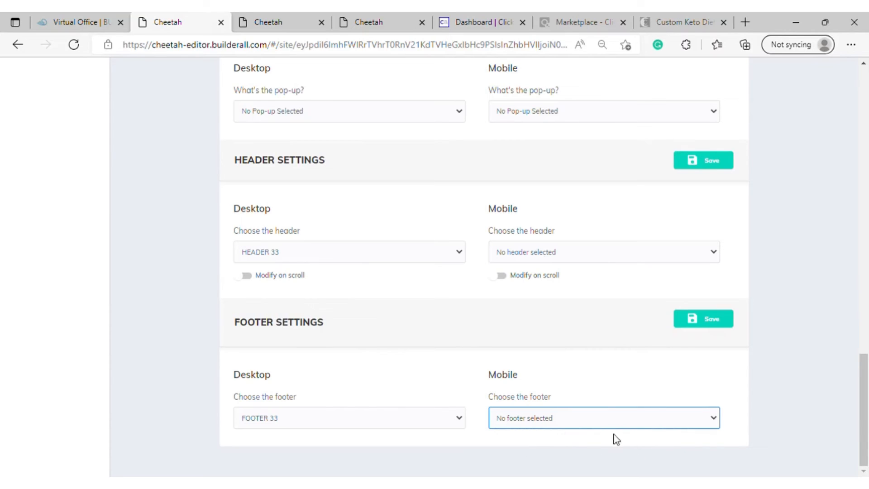
click(714, 166)
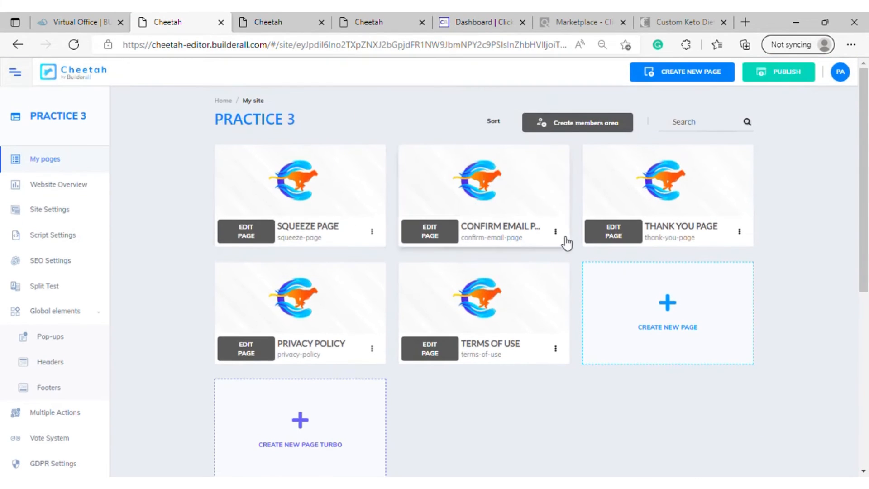
Open the Confirm Email Page's settings and set both its desktop and mobile headers to HEADER 33
click(562, 235)
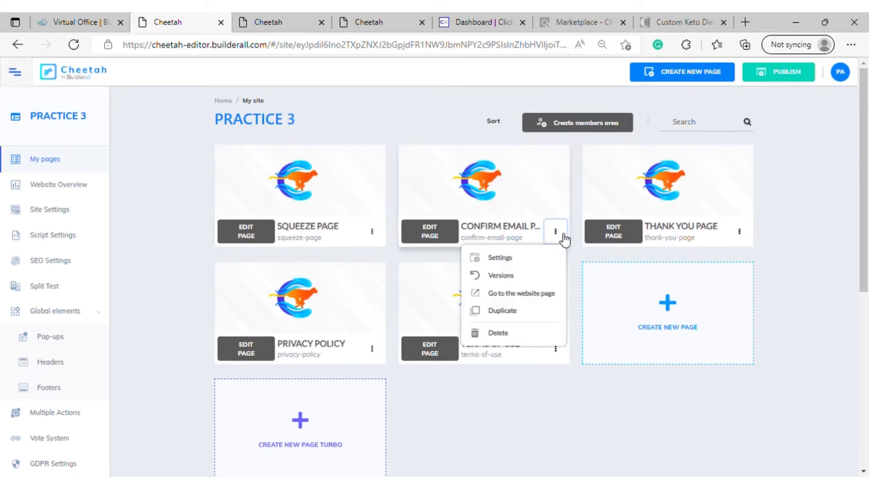
click(517, 257)
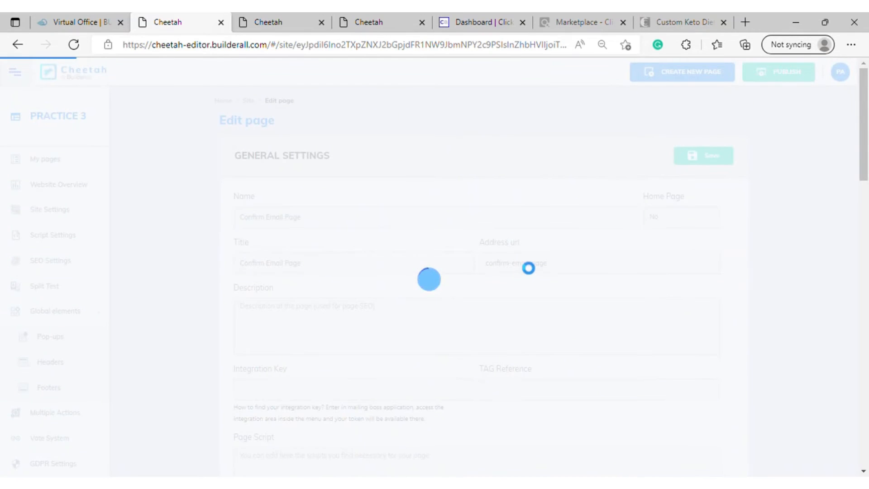
scroll(525, 262, down, 15)
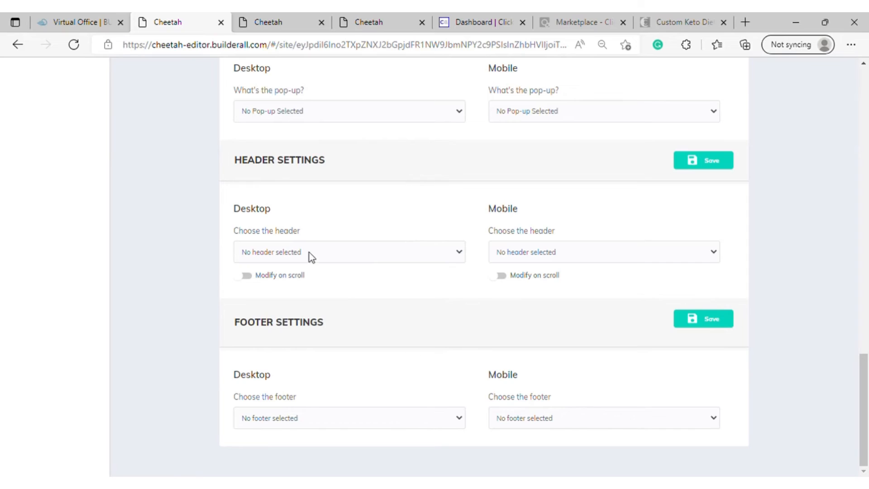
click(457, 254)
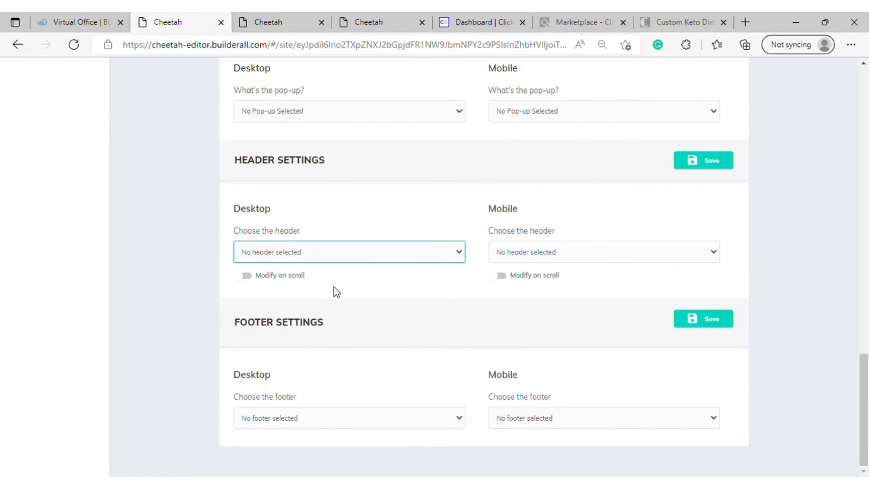
click(441, 283)
click(698, 257)
click(634, 288)
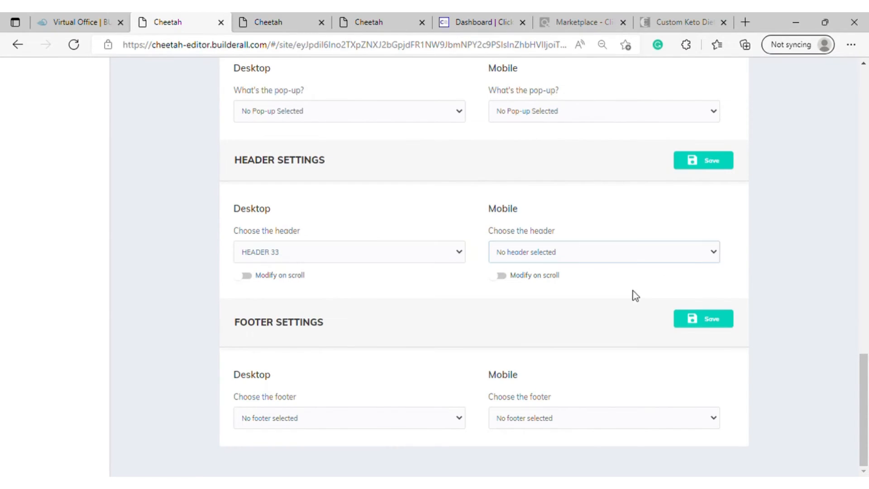
click(716, 252)
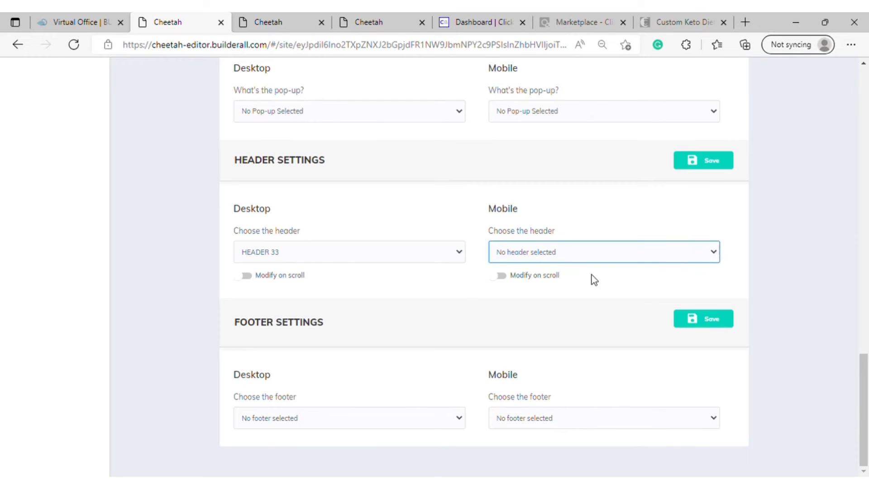
click(560, 282)
click(388, 425)
click(331, 453)
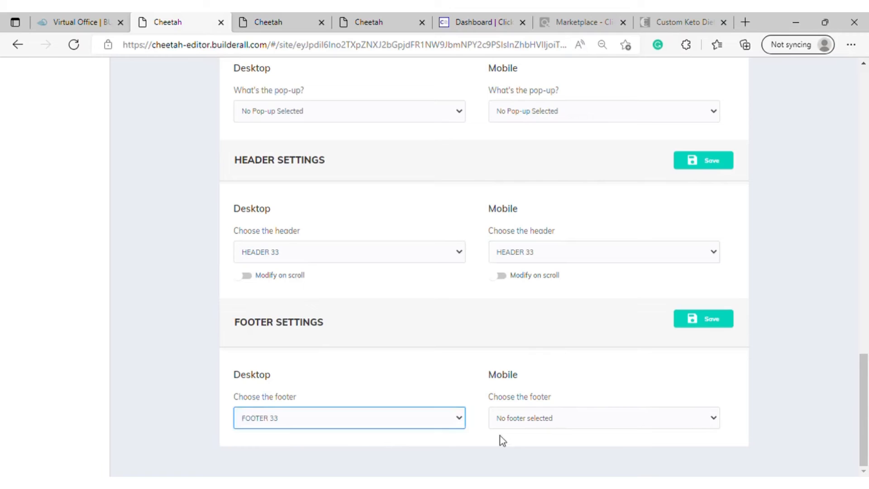
click(702, 420)
click(593, 454)
click(683, 426)
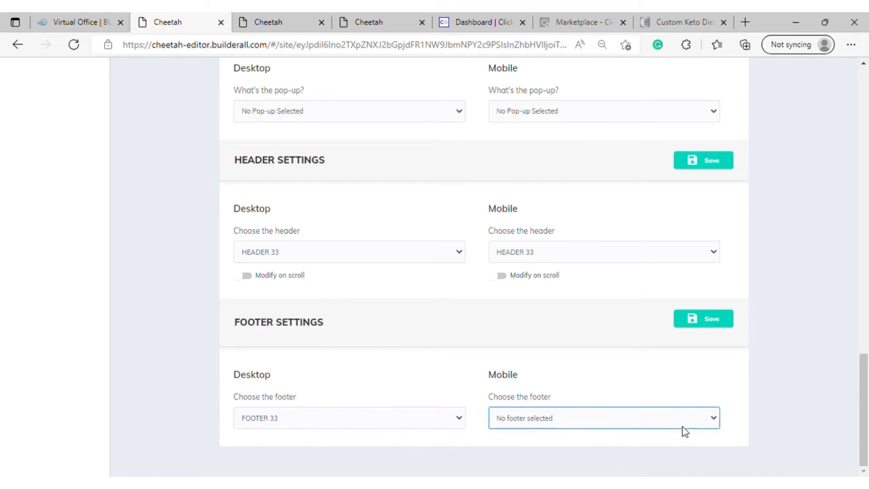
click(533, 453)
scroll(543, 351, up, 12)
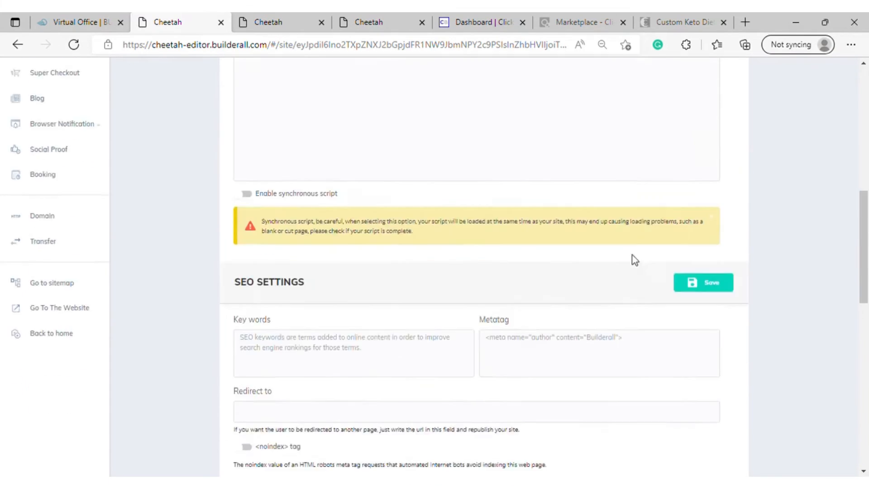
scroll(632, 258, down, 6)
click(708, 336)
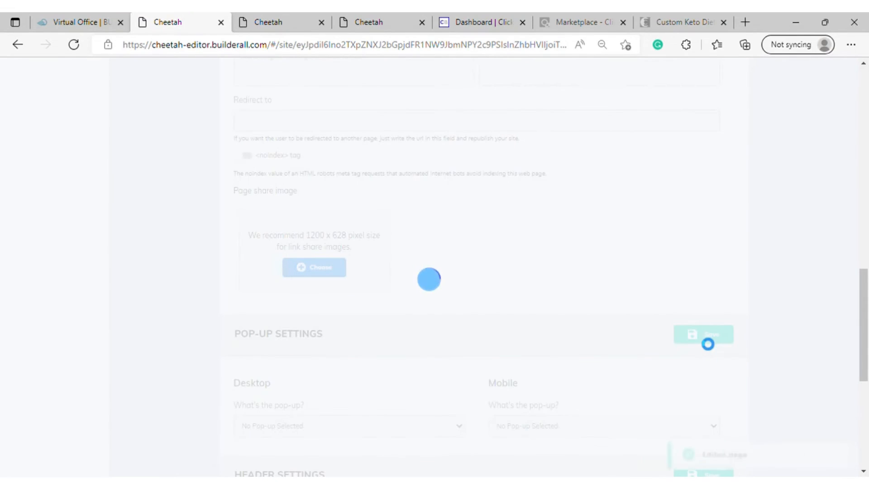
click(704, 339)
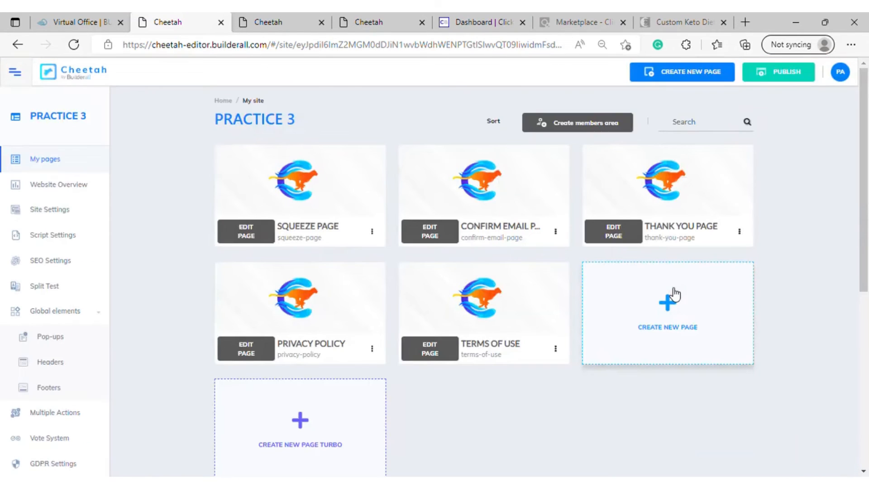
Open the Thank You Page's settings and set its desktop header to HEADER 33
click(739, 231)
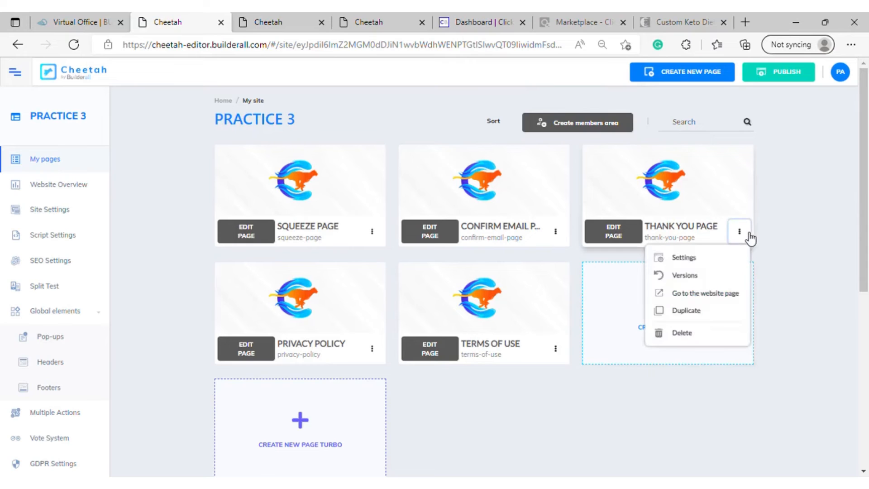
click(688, 261)
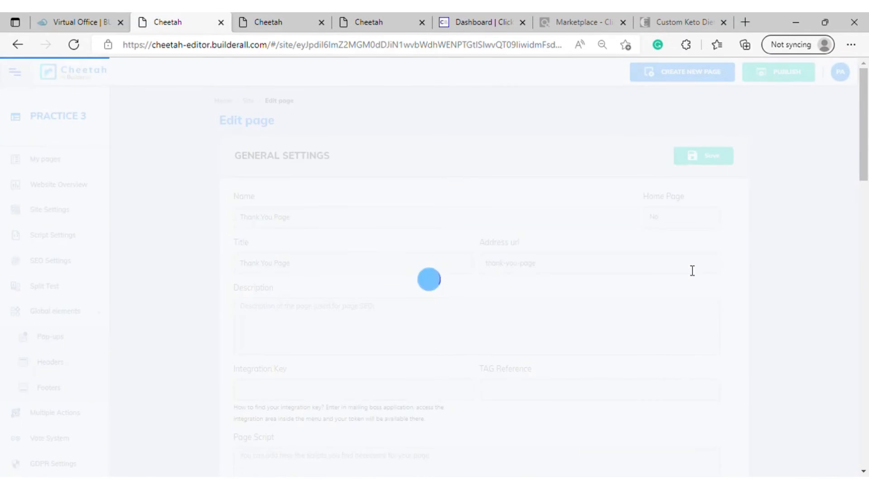
scroll(368, 335, down, 15)
scroll(370, 337, down, 6)
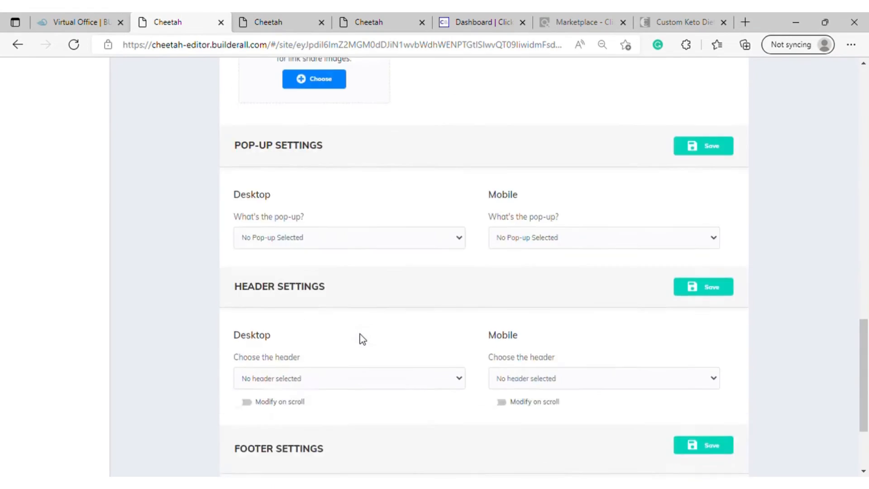
scroll(285, 235, up, 1)
scroll(320, 223, down, 2)
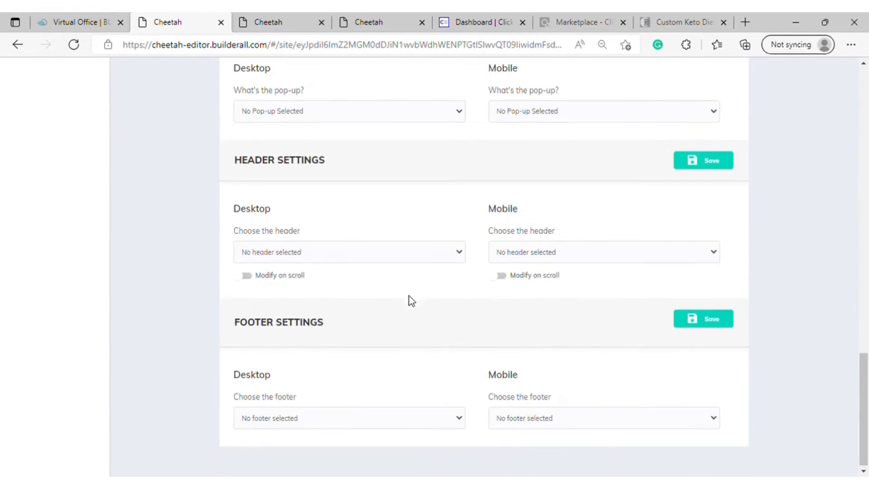
click(454, 261)
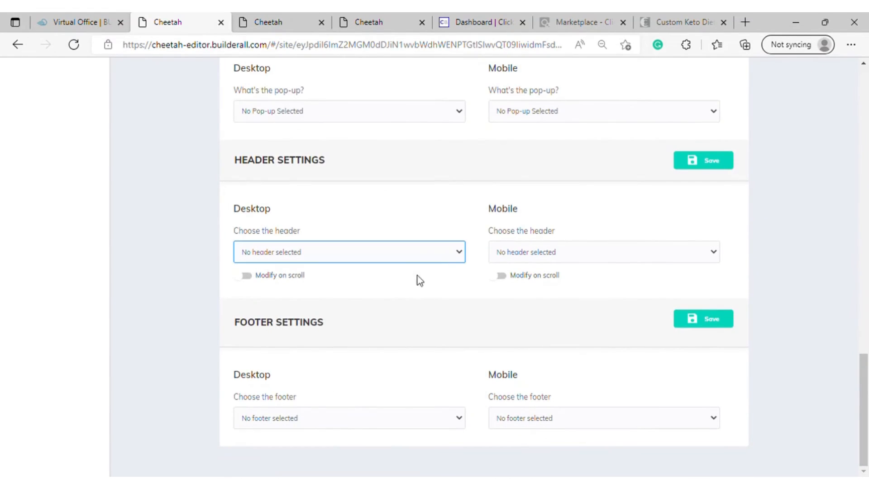
click(394, 290)
Set the Thank You Page's mobile header to HEADER 33
click(694, 257)
click(547, 336)
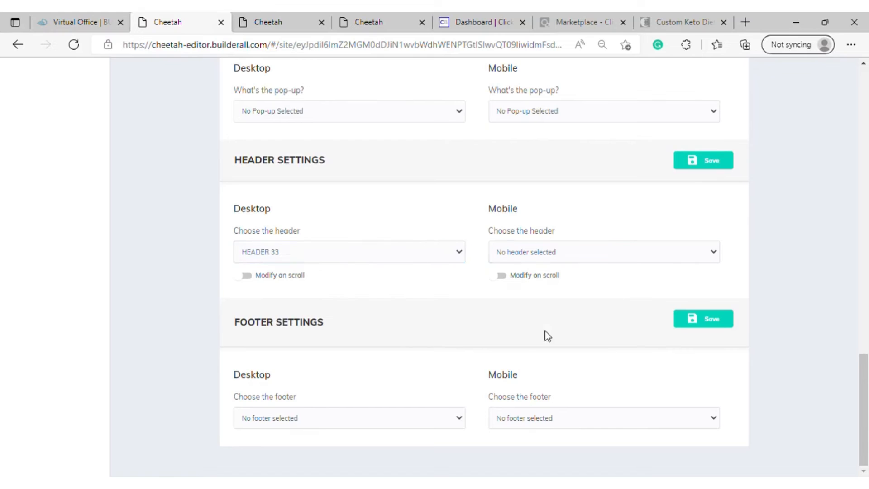
click(452, 422)
click(655, 252)
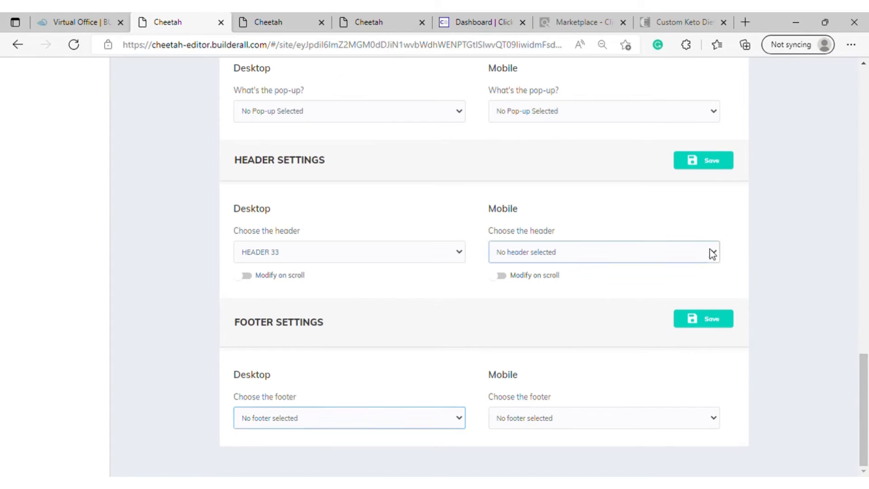
click(629, 292)
click(676, 259)
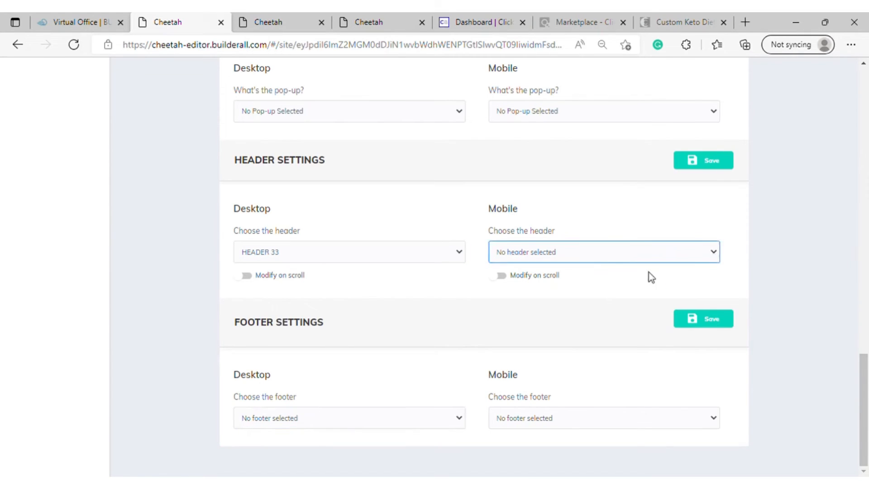
click(574, 281)
click(449, 417)
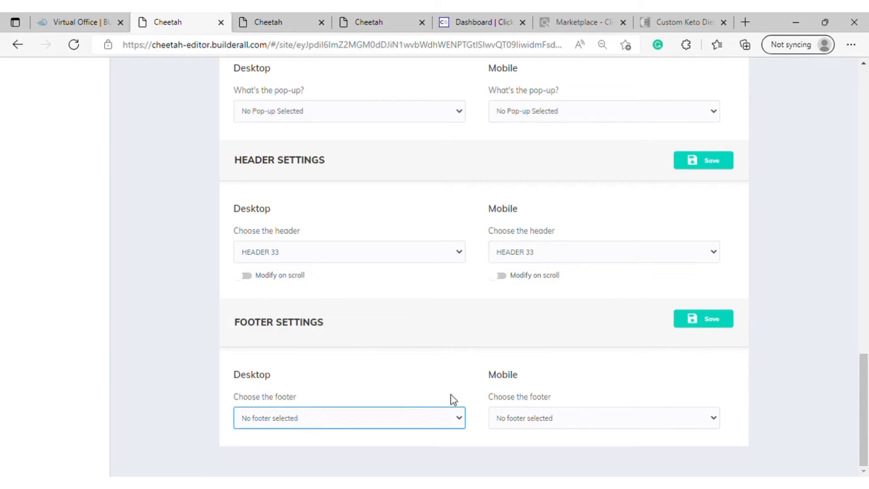
click(271, 454)
click(675, 421)
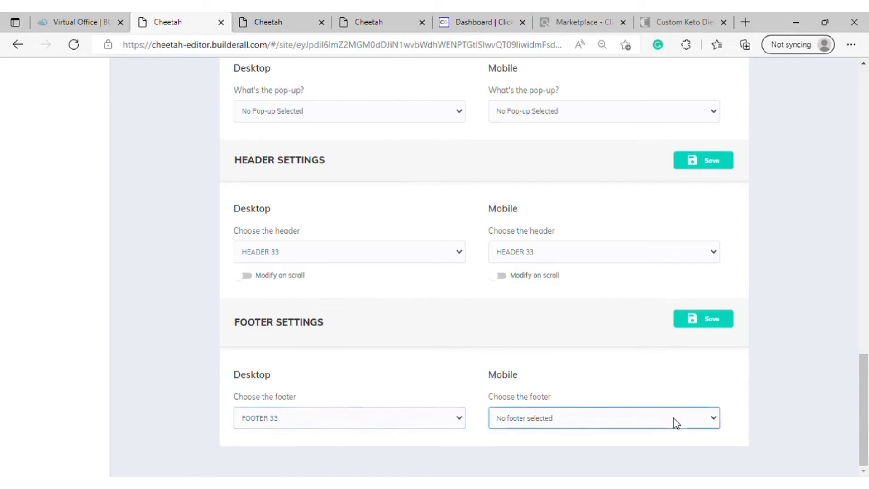
click(535, 452)
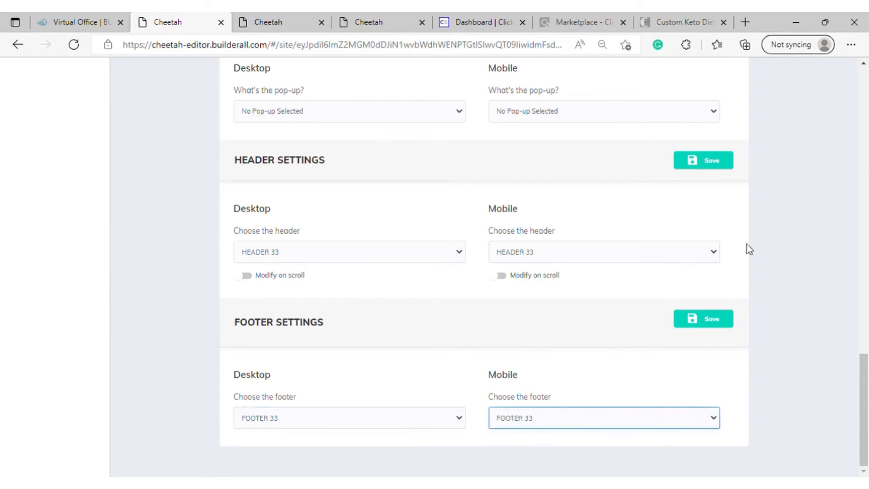
click(721, 161)
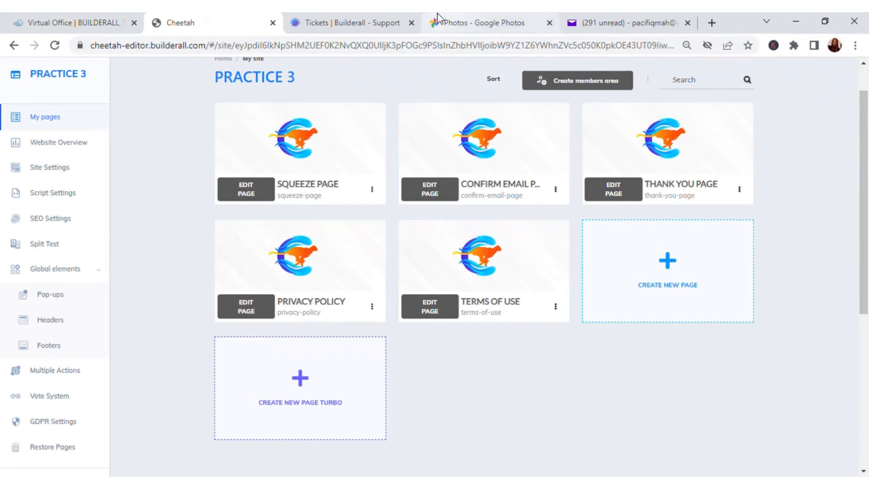
View the published Squeeze Page to check its header and footer, then close it
click(371, 189)
click(347, 252)
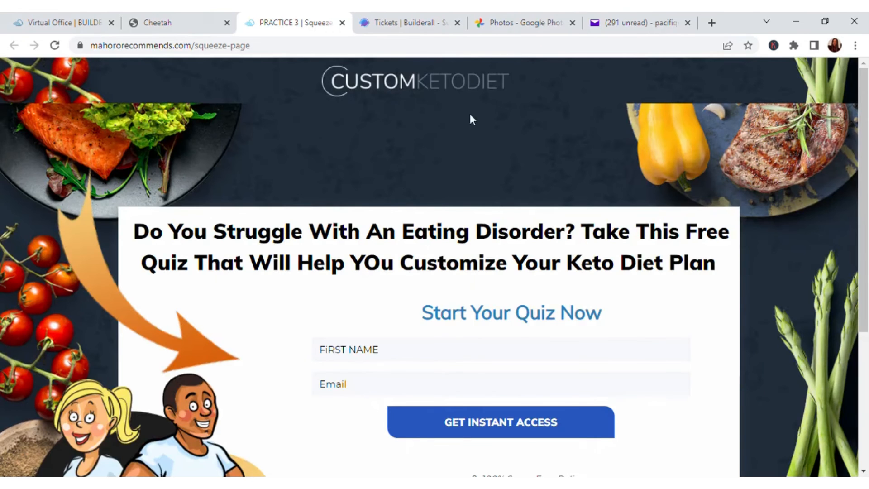
scroll(465, 161, down, 5)
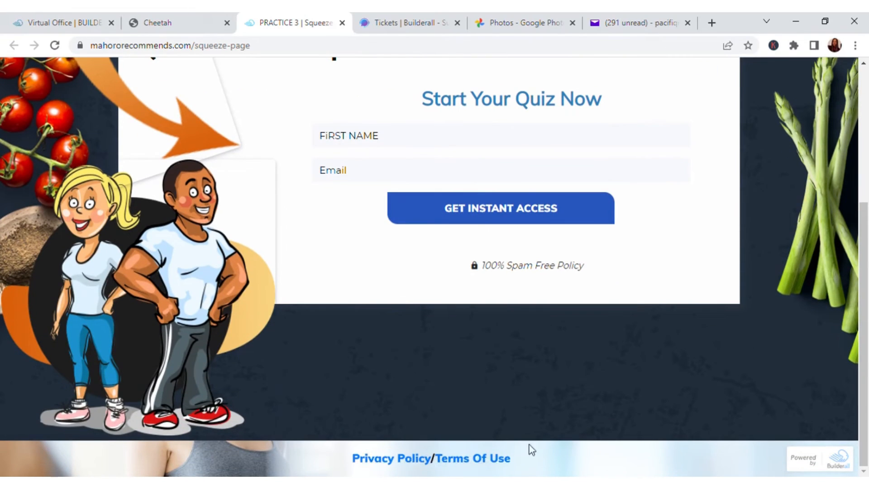
click(342, 23)
View the published Confirm Email Page to check its header and footer, then close it
click(555, 188)
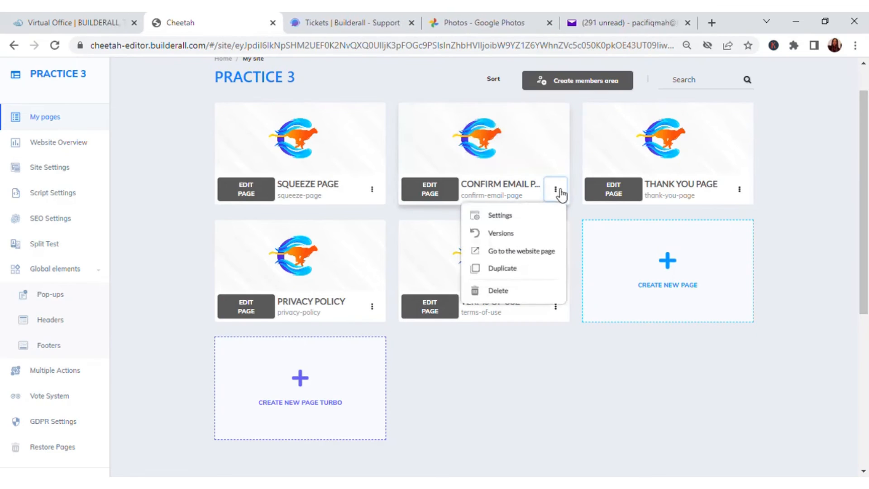
click(512, 251)
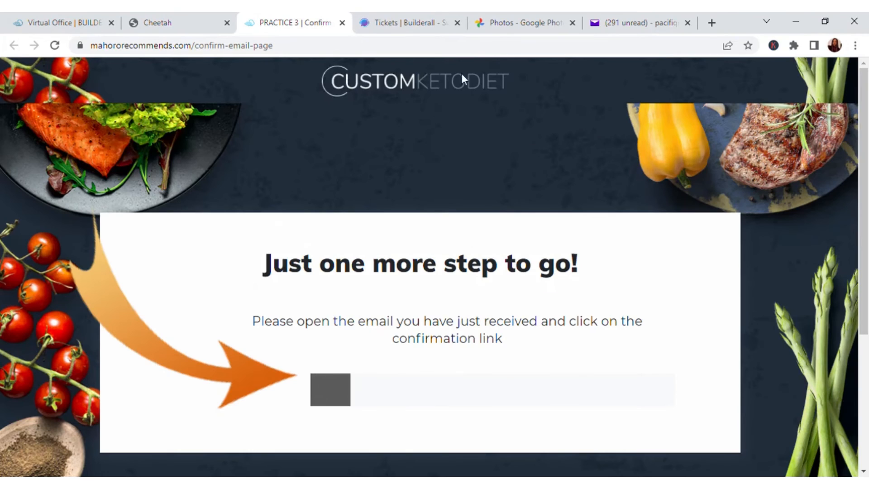
scroll(445, 277, down, 5)
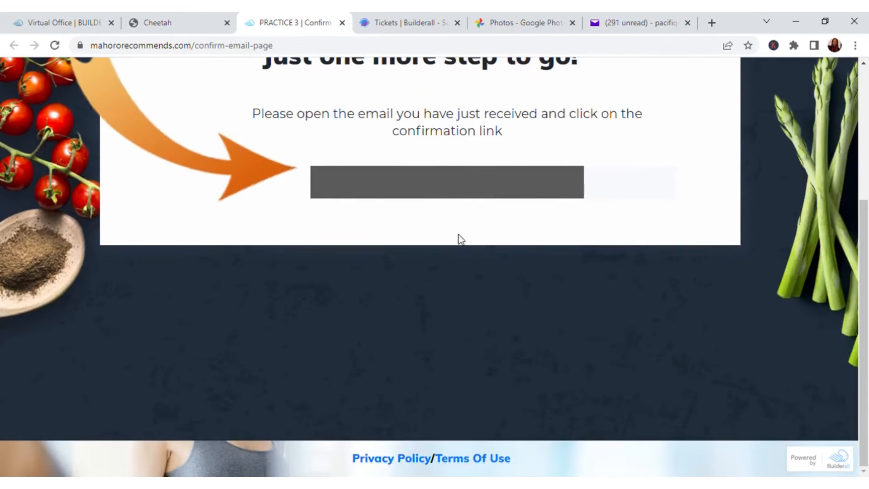
click(343, 23)
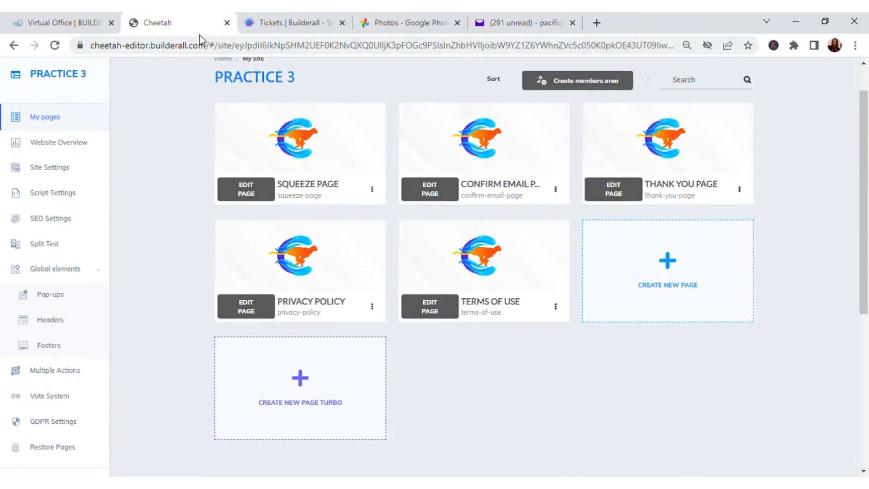
View the published Thank You Page and follow its footer's Privacy Policy link to check the linked page
click(745, 192)
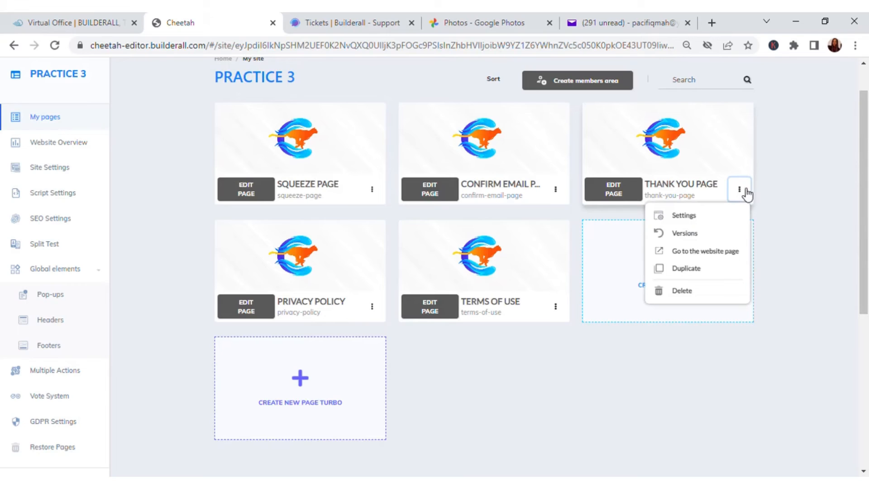
click(703, 251)
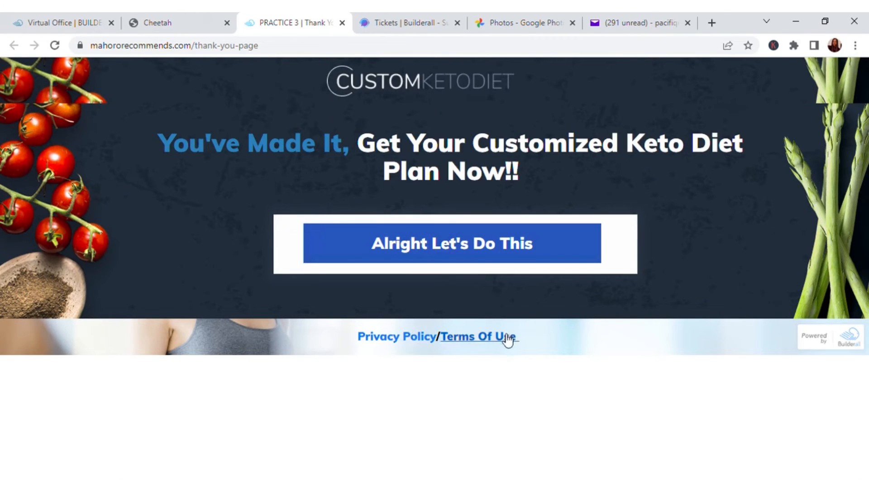
click(415, 338)
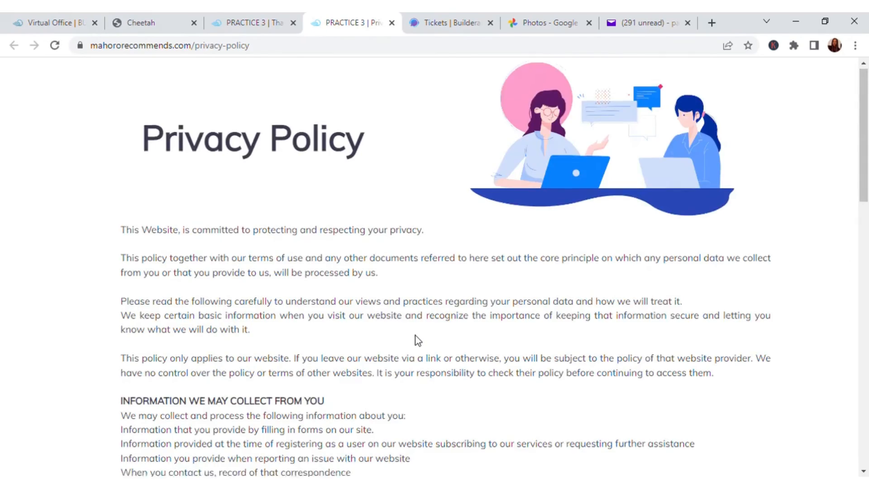
scroll(416, 340, down, 10)
scroll(416, 337, down, 4)
scroll(414, 337, up, 15)
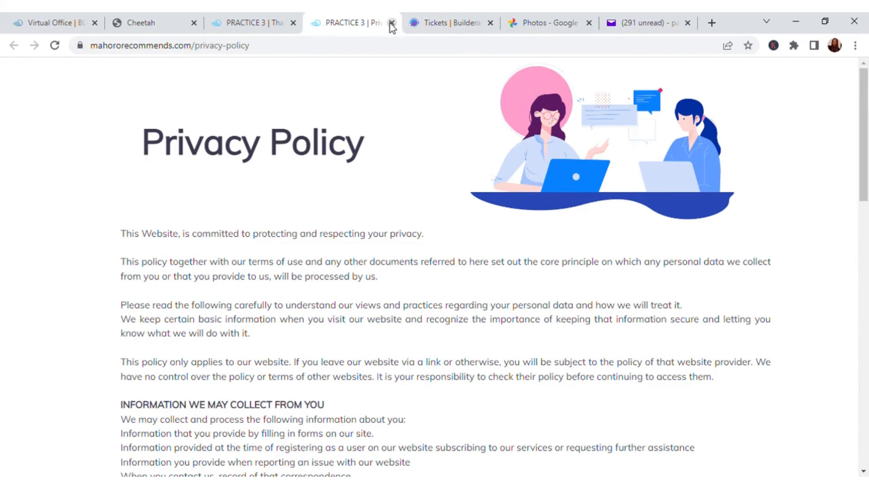
Return to the published Thank You Page and follow its Terms Of Use link to check the linked page
click(256, 23)
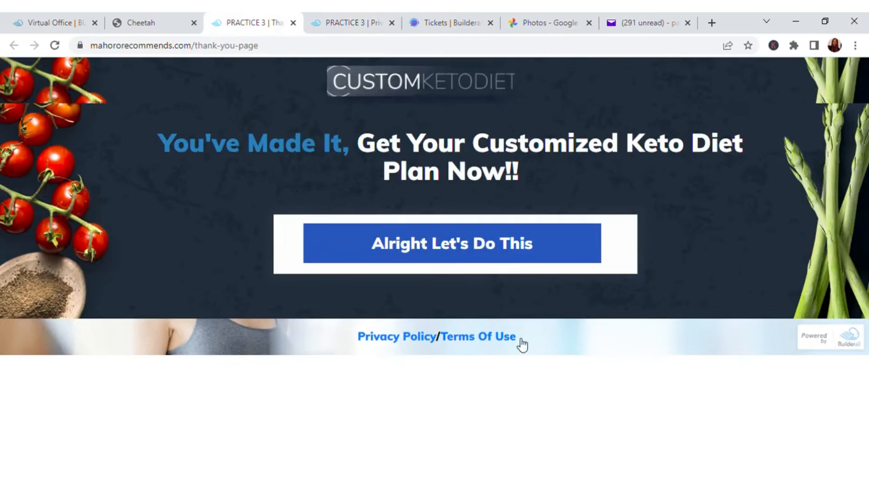
click(475, 337)
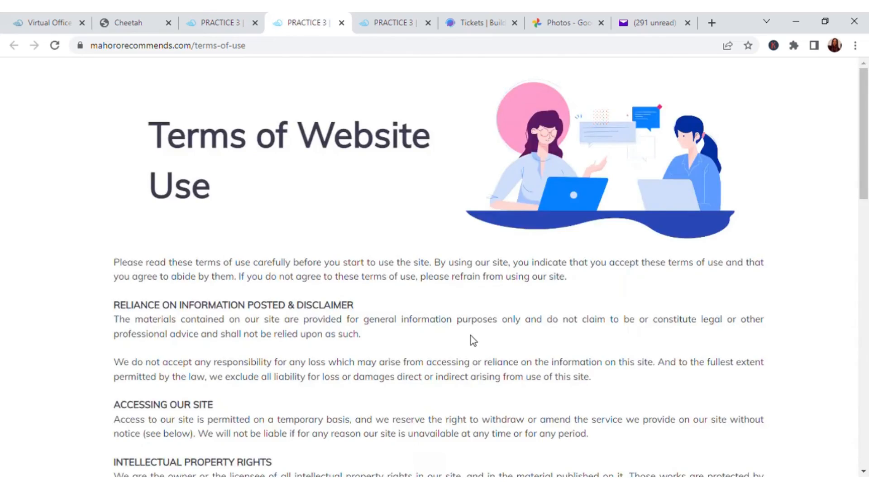
scroll(469, 213, down, 20)
scroll(461, 258, up, 19)
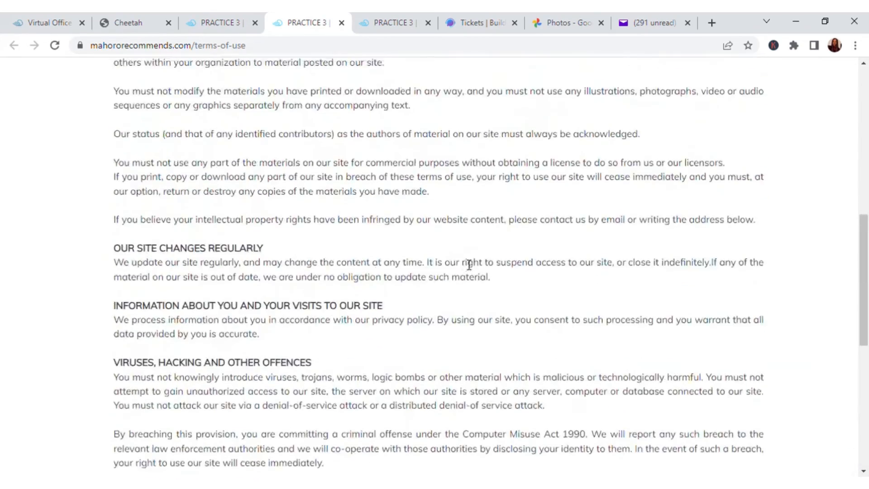
scroll(463, 189, up, 1)
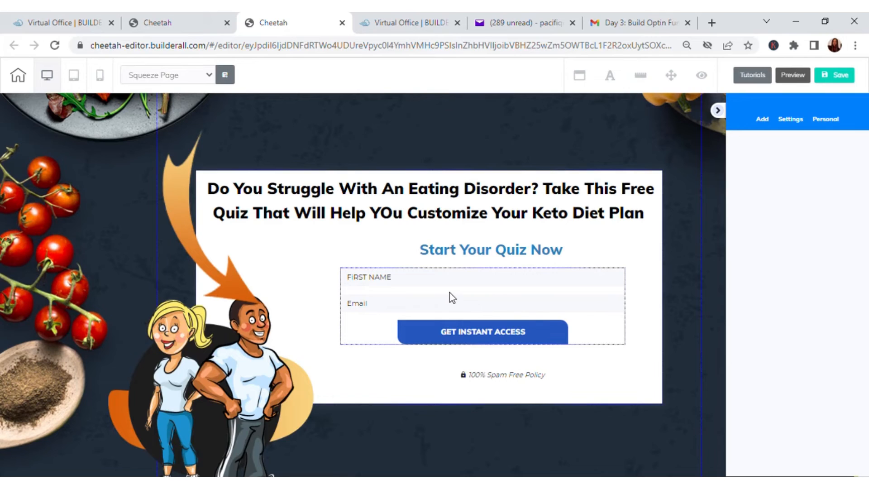
Connect the Squeeze Page's opt-in form to the Practice 3 Mailingboss list and open its list URL settings
click(451, 298)
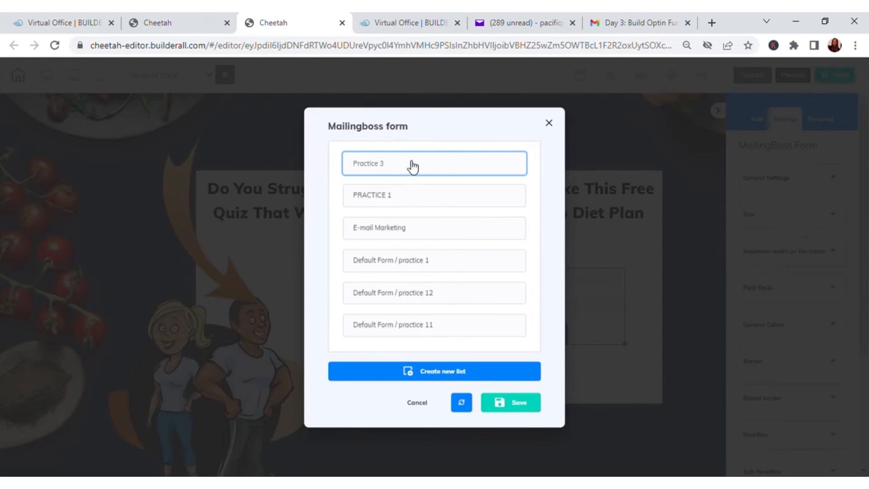
click(518, 404)
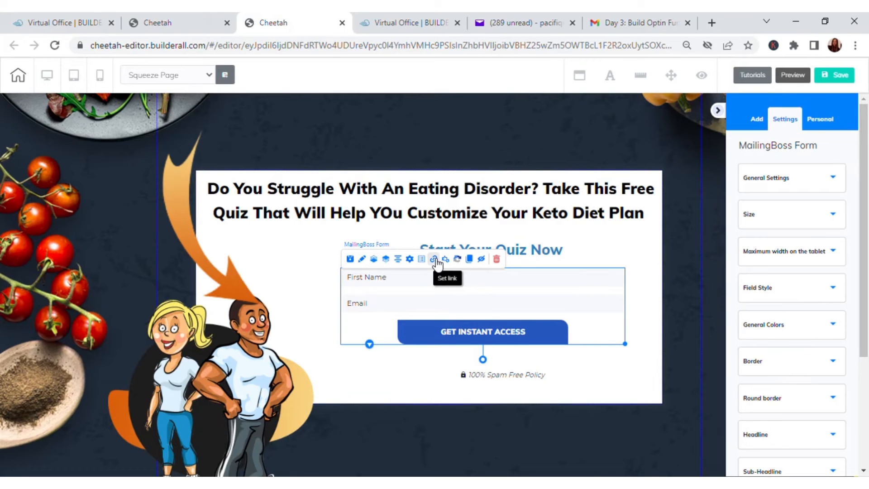
click(435, 262)
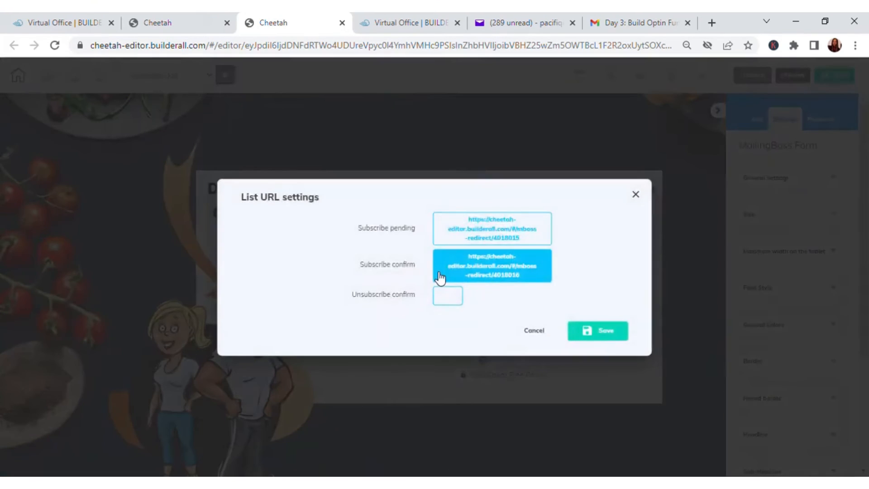
click(635, 194)
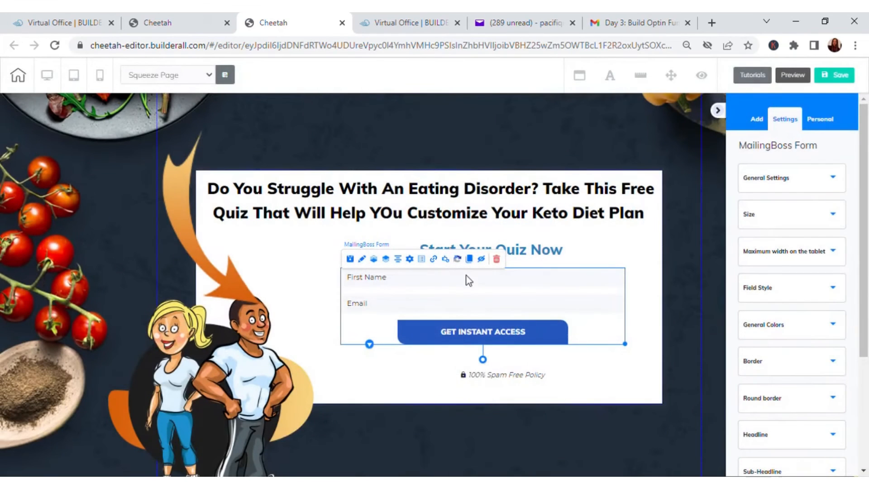
click(433, 260)
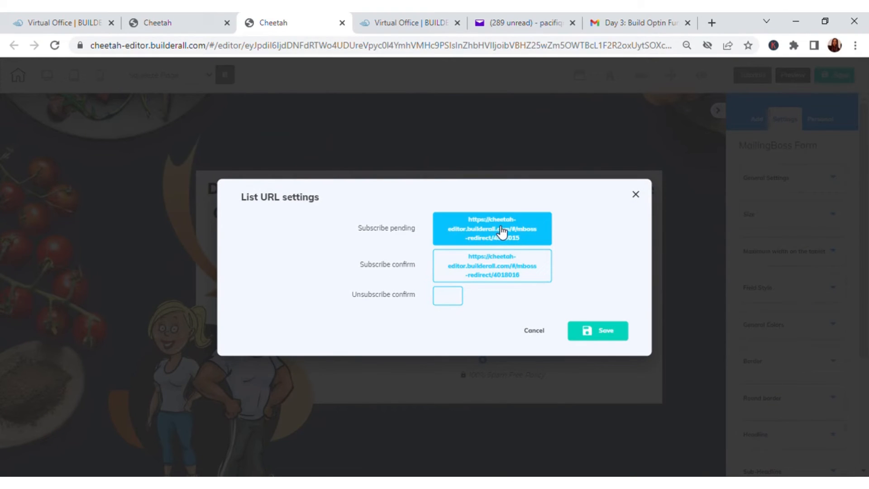
Switch to the Builderall Virtual Office dashboard and open the Mailingboss tool
click(179, 22)
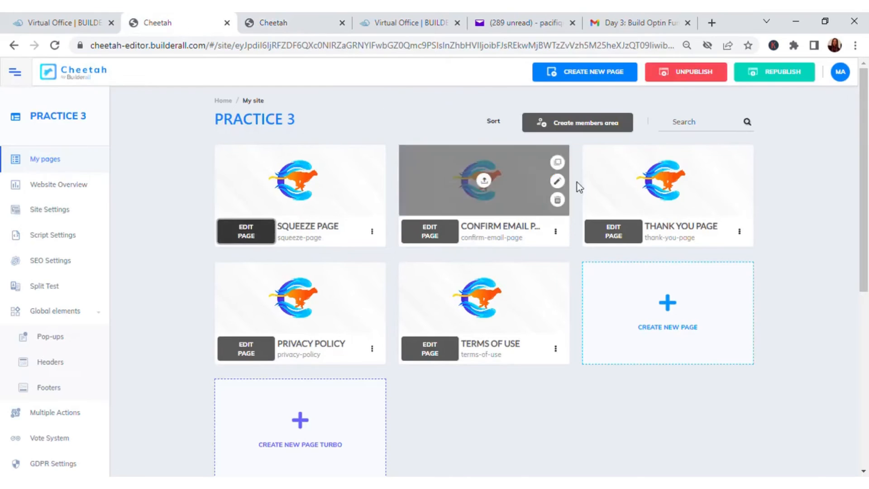
click(62, 20)
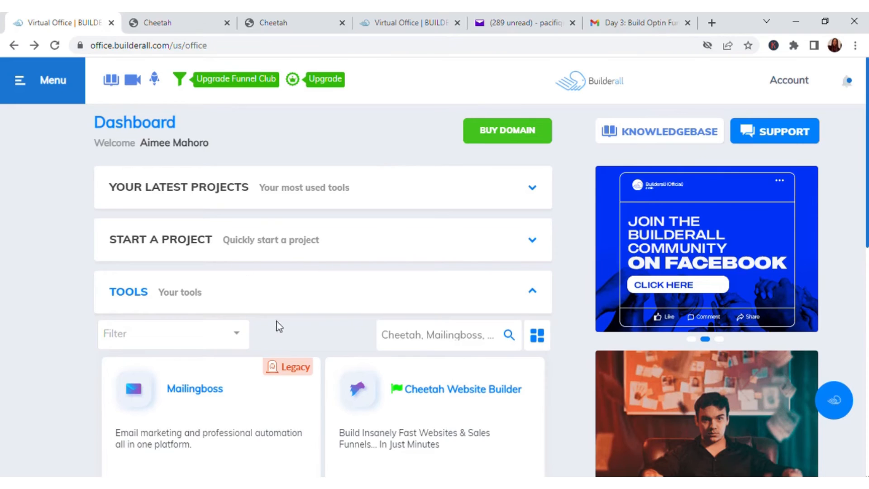
scroll(403, 339, down, 5)
click(276, 276)
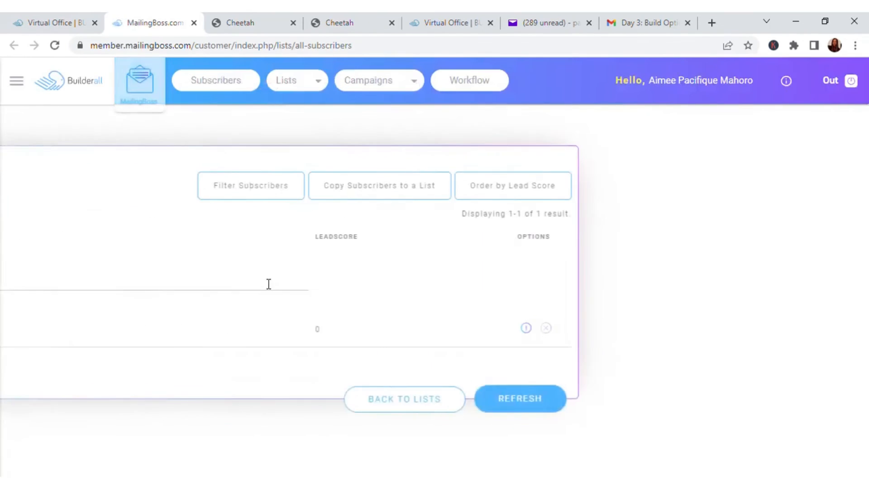
Open the Mailingboss workflow and examine the Practice 3 list, email sequence and autoresponder emails
click(479, 83)
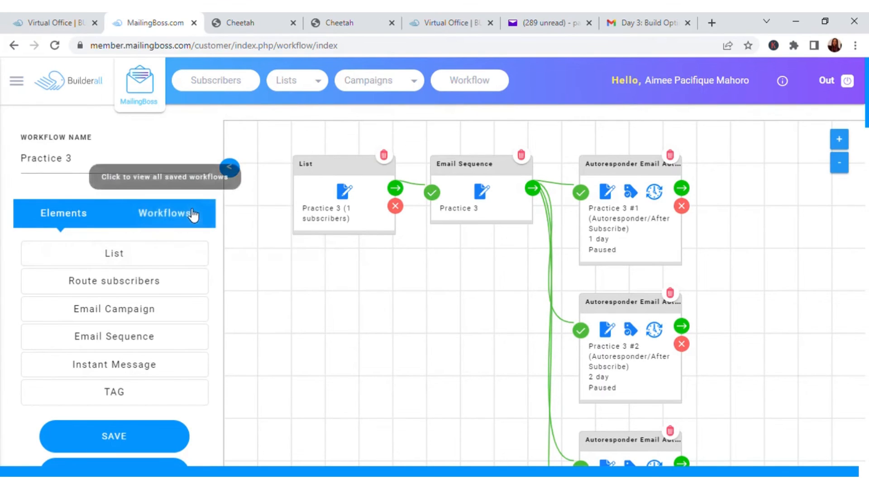
scroll(659, 271, down, 10)
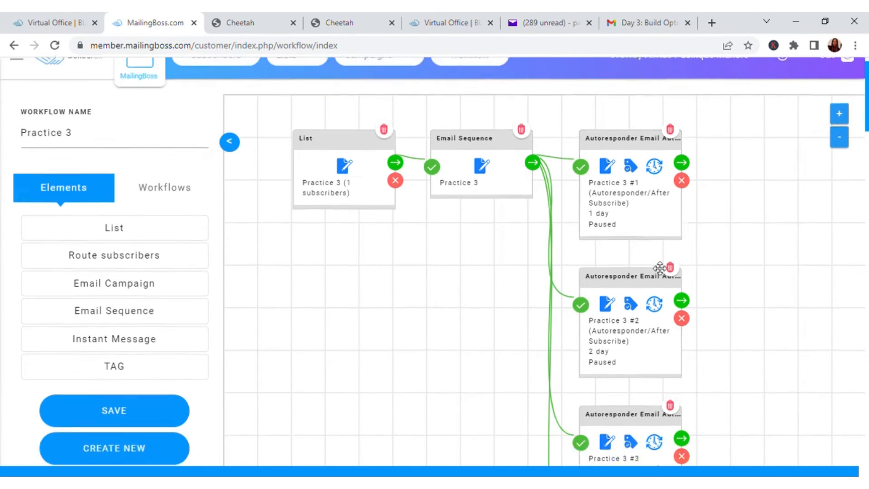
scroll(659, 282, up, 10)
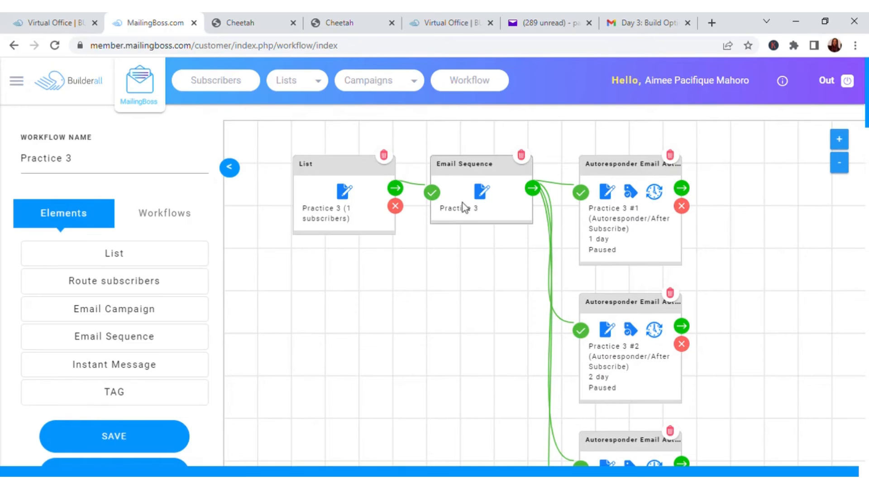
Open the Practice 3 list from the workflow's List element and go to its pages and emails overview
click(346, 193)
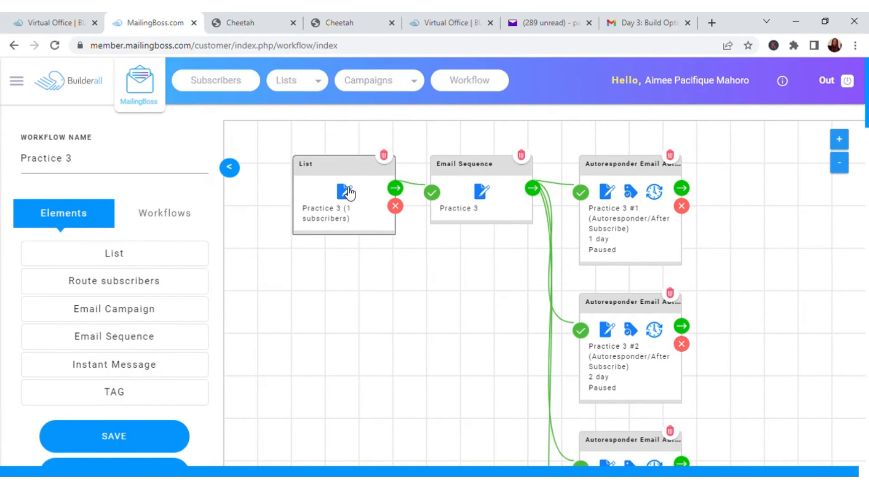
click(283, 242)
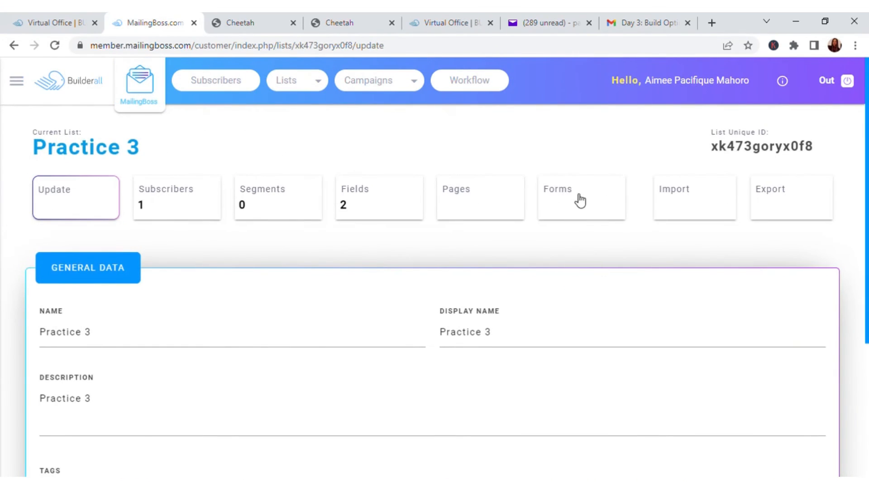
click(466, 200)
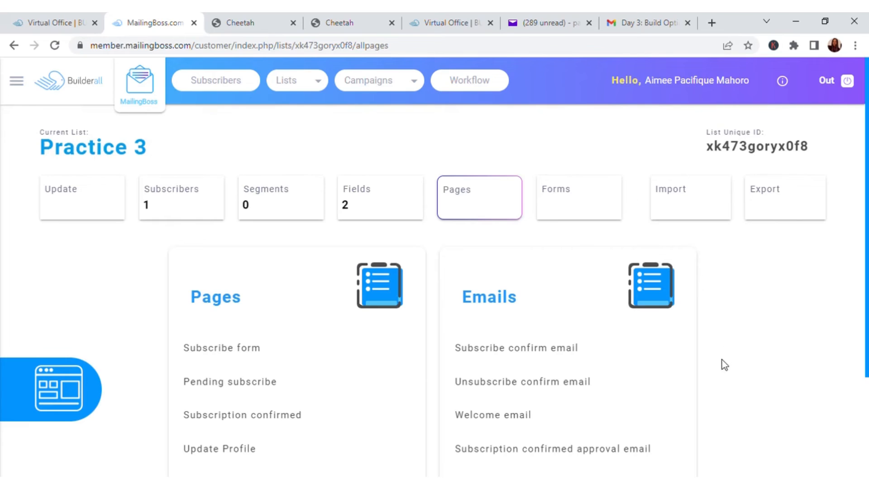
Open the Pending subscribe page of the Practice 3 list and examine its default message
scroll(722, 363, down, 1)
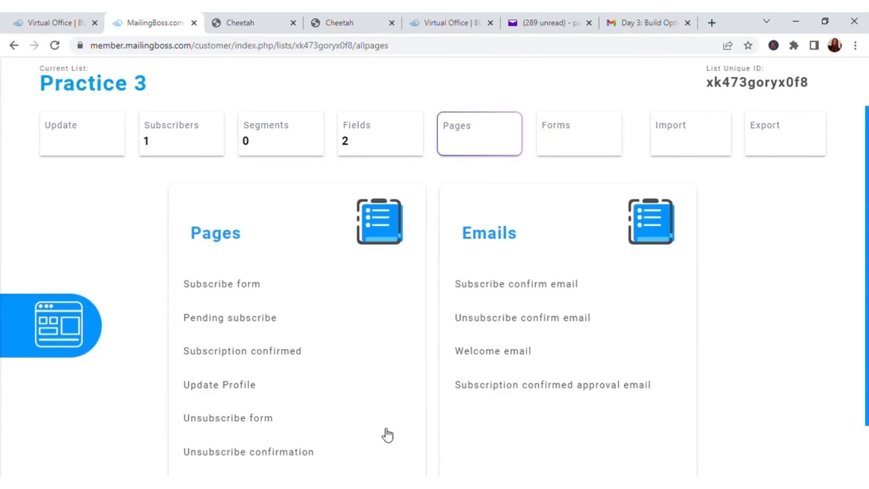
scroll(386, 435, down, 1)
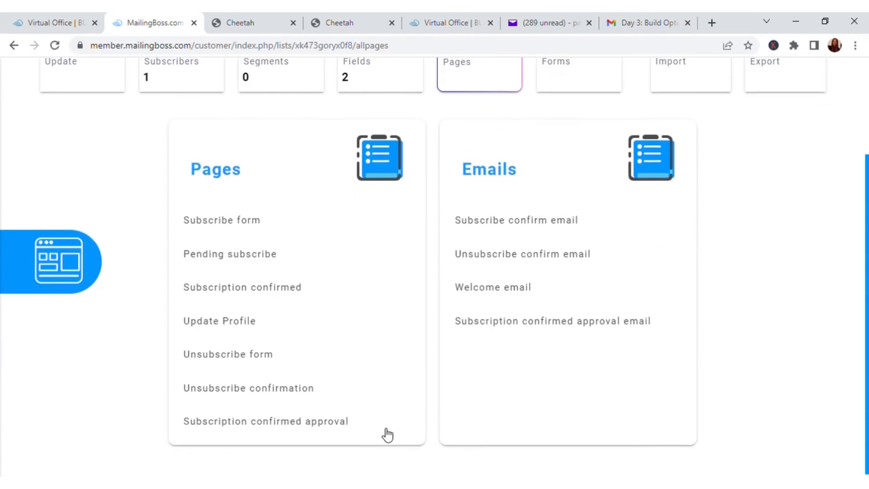
click(248, 255)
scroll(334, 259, down, 4)
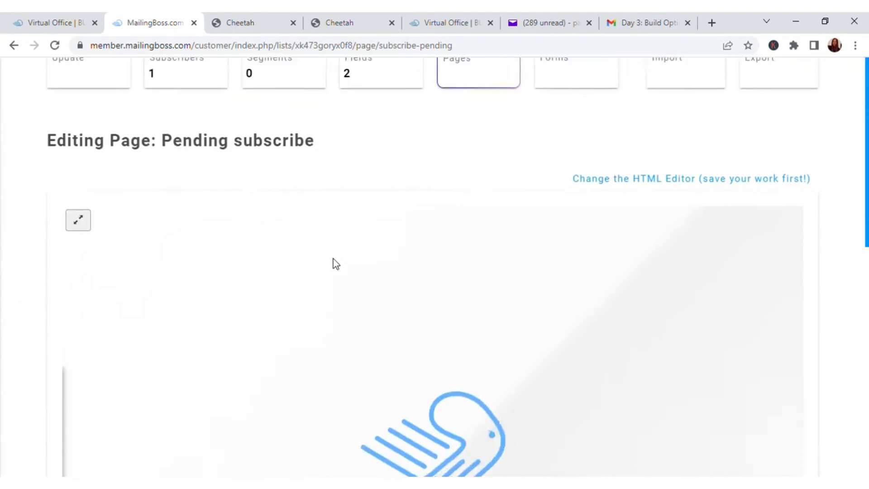
scroll(335, 259, up, 3)
scroll(338, 262, down, 2)
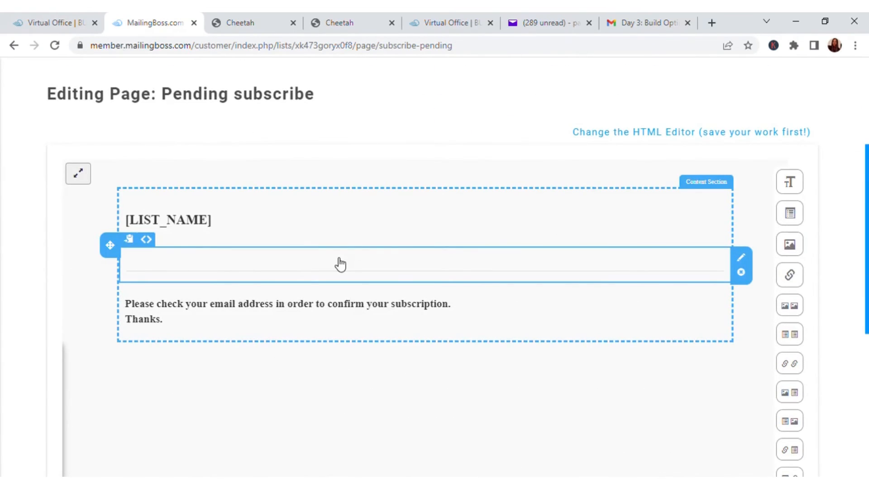
scroll(340, 262, down, 4)
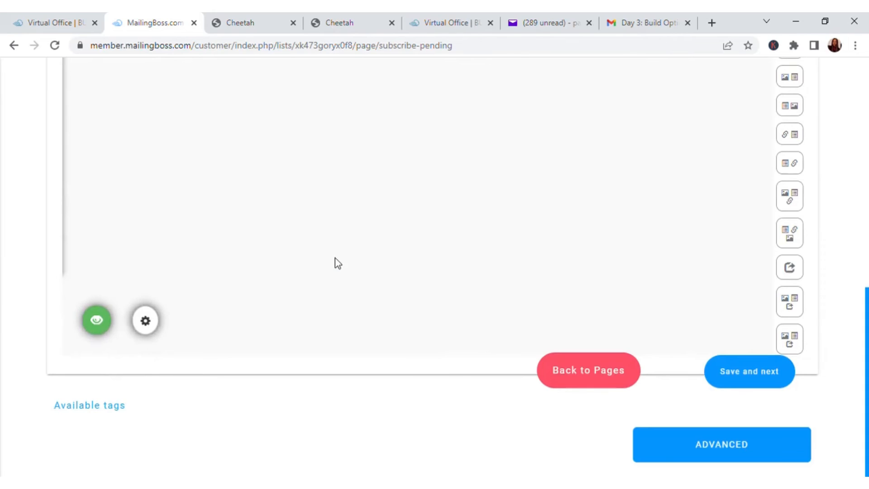
scroll(448, 258, up, 5)
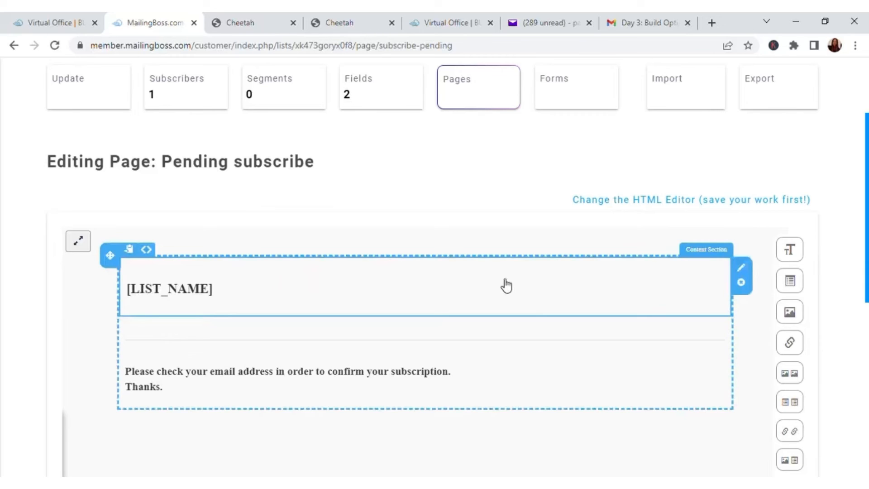
scroll(506, 285, down, 10)
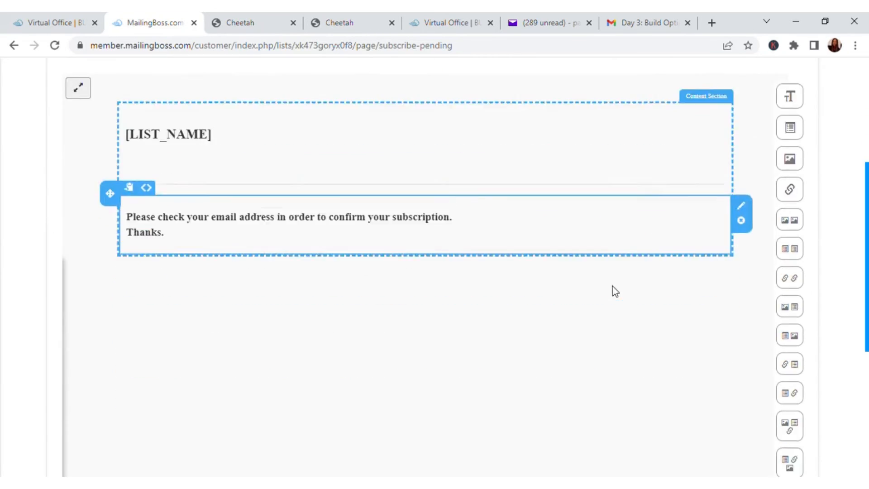
Show the Pending subscribe page's advanced settings, examine its redirect URL, and return to the list's pages and emails overview
click(744, 446)
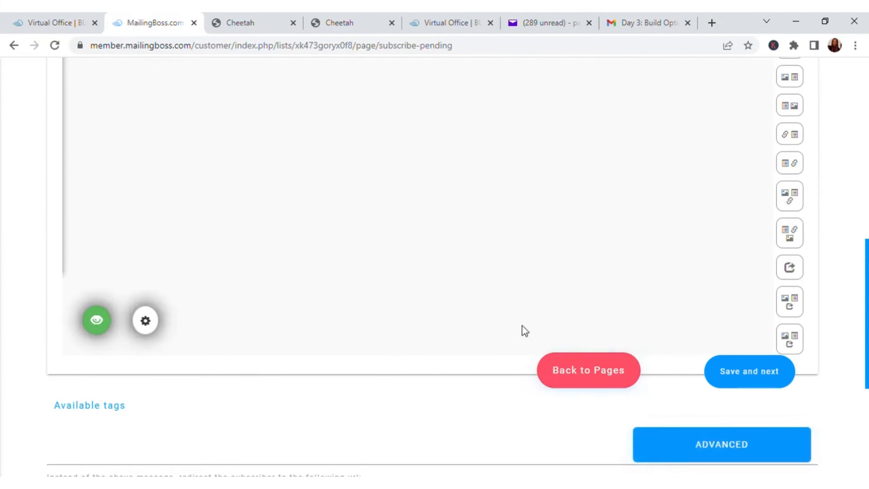
scroll(607, 308, down, 5)
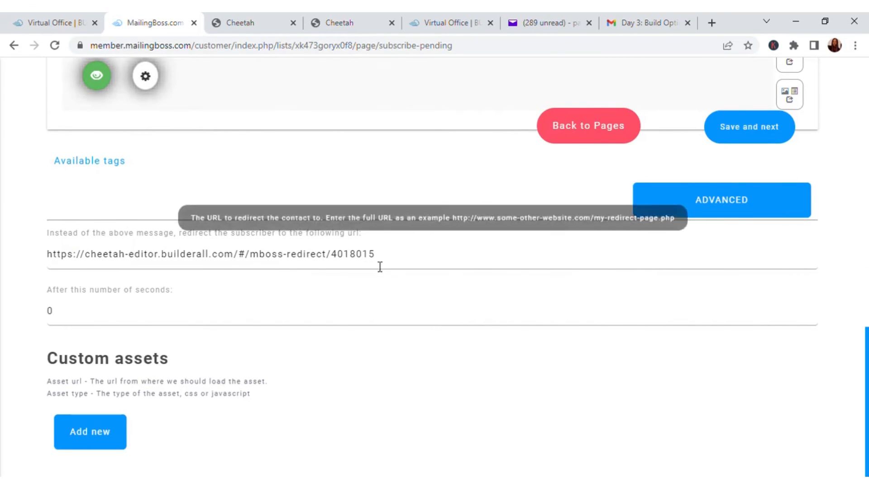
drag(401, 264, 5, 211)
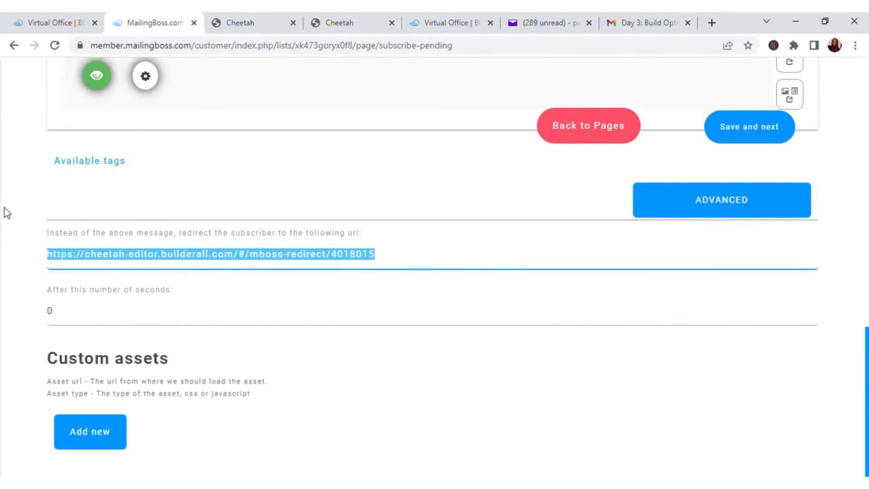
scroll(531, 222, up, 8)
scroll(543, 204, up, 6)
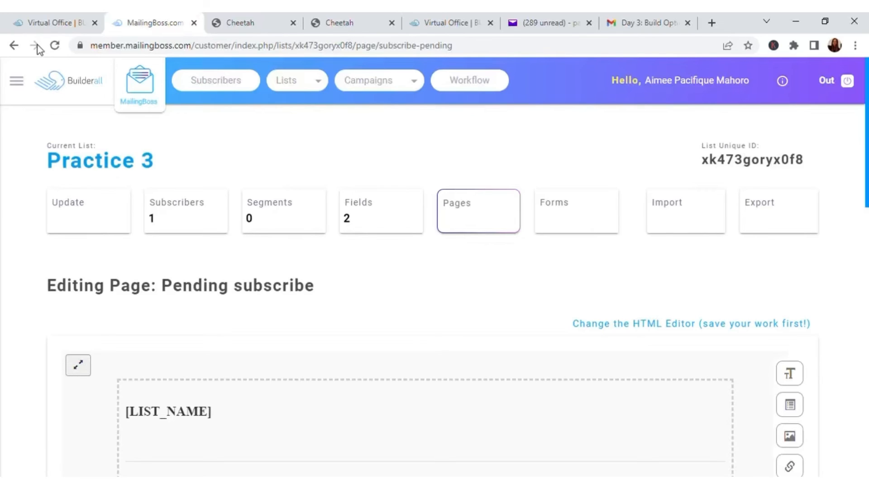
click(13, 45)
click(14, 46)
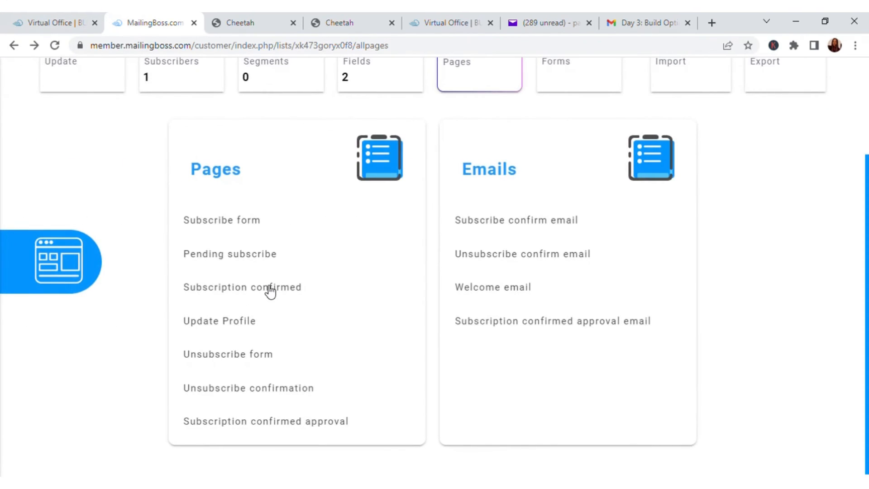
Open the Subscription confirmed page of the Practice 3 list and examine its message
click(245, 290)
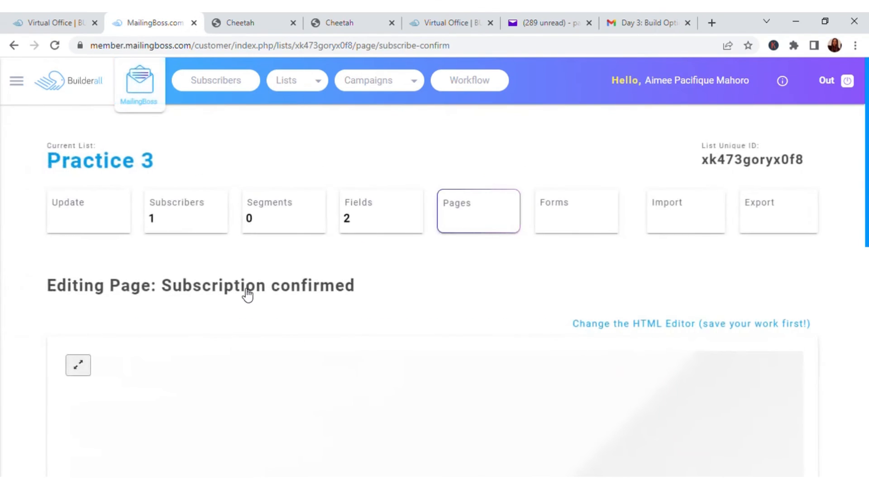
scroll(246, 294, down, 5)
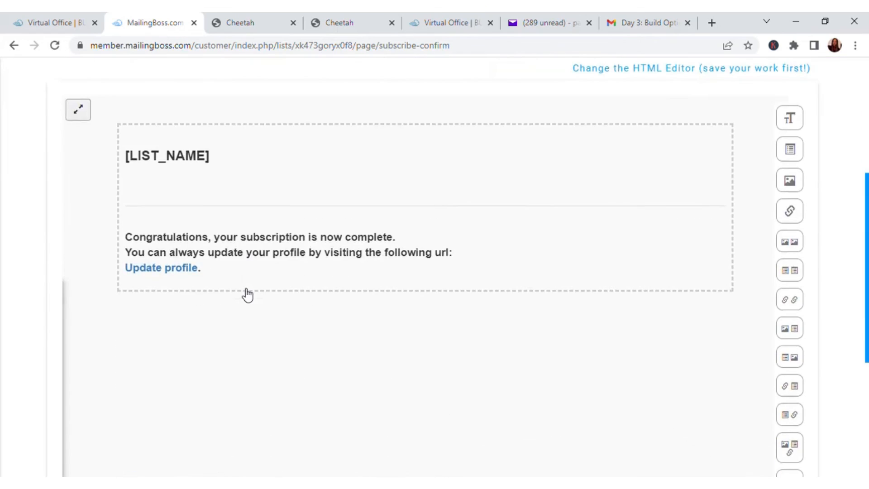
scroll(247, 295, up, 3)
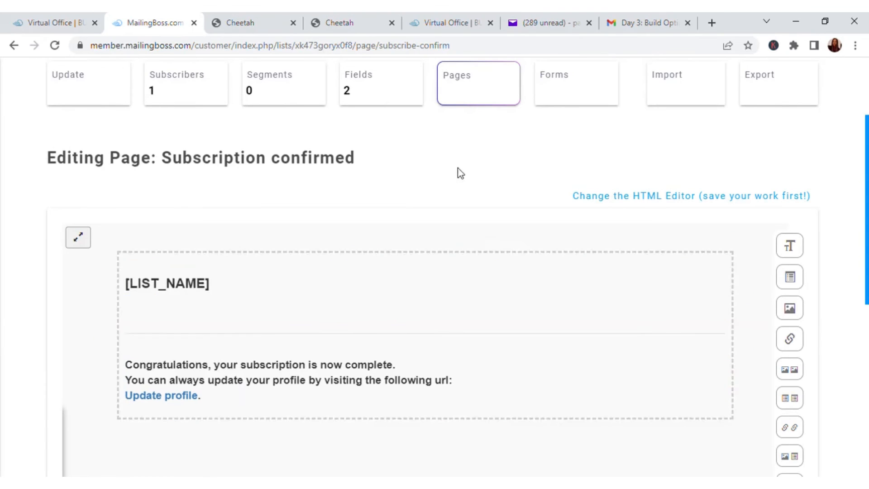
scroll(462, 176, down, 8)
Show the Subscription confirmed page's advanced settings, examine its redirect URL, and return to the pages and emails overview
click(723, 450)
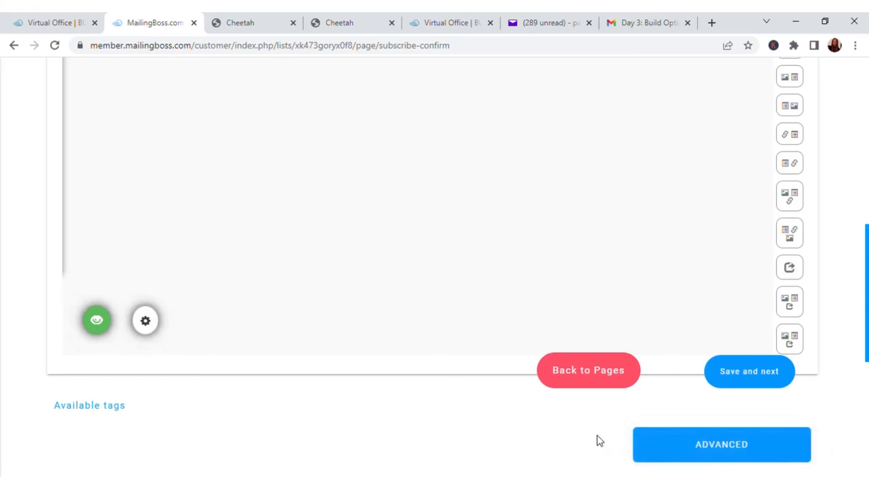
scroll(502, 308, down, 7)
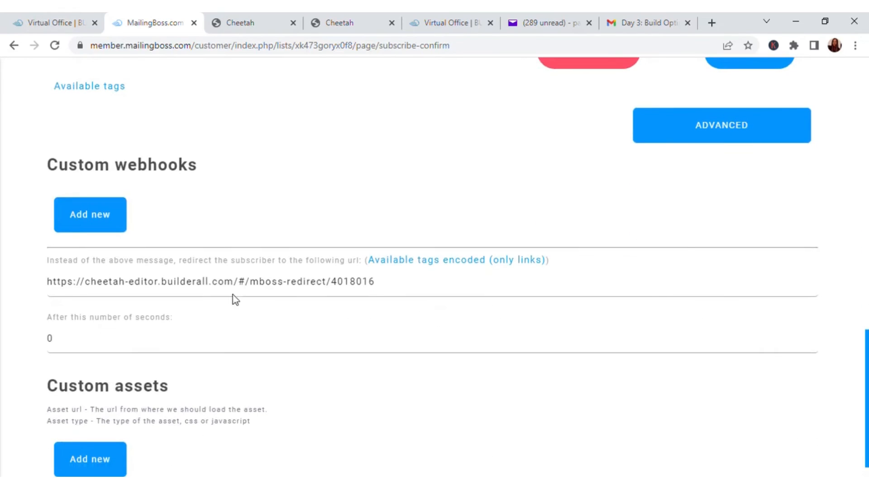
drag(409, 288, 20, 278)
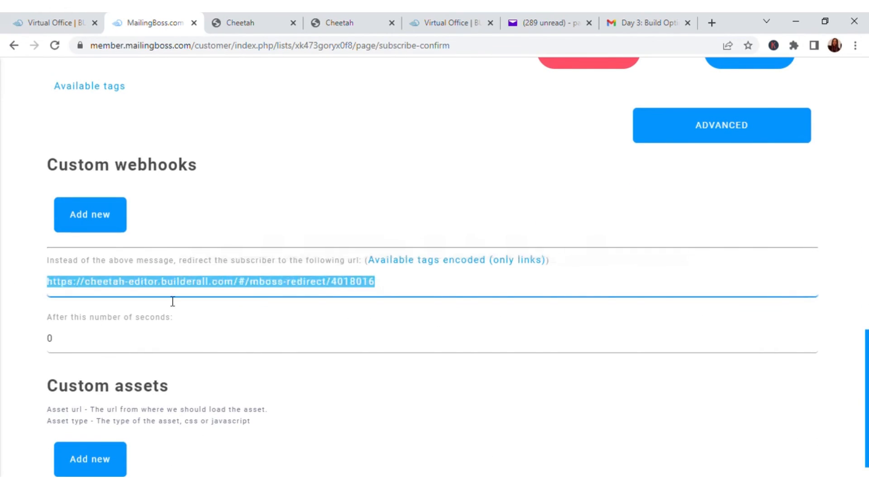
click(318, 282)
scroll(518, 149, up, 15)
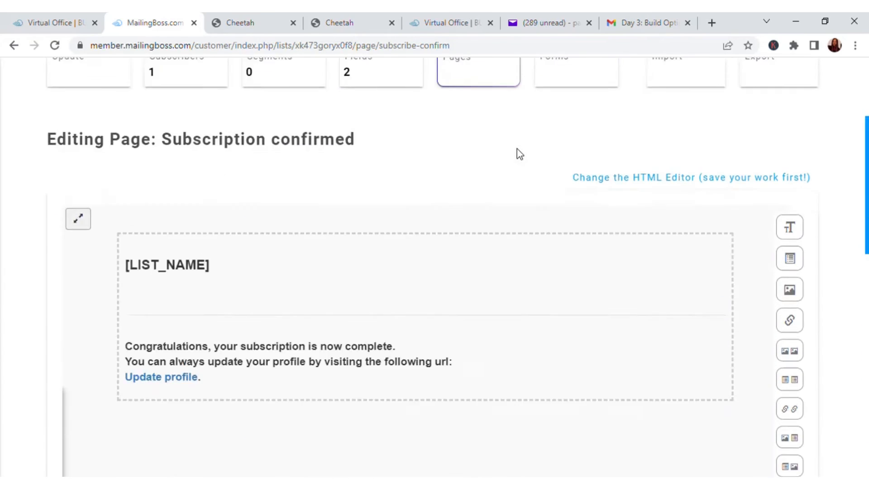
click(14, 46)
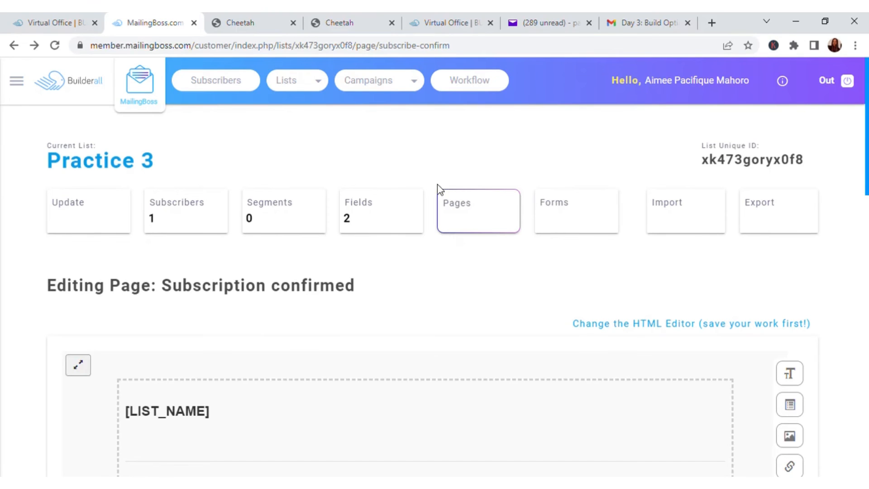
scroll(438, 188, down, 3)
scroll(291, 163, up, 3)
scroll(16, 85, down, 2)
scroll(9, 75, up, 2)
click(10, 47)
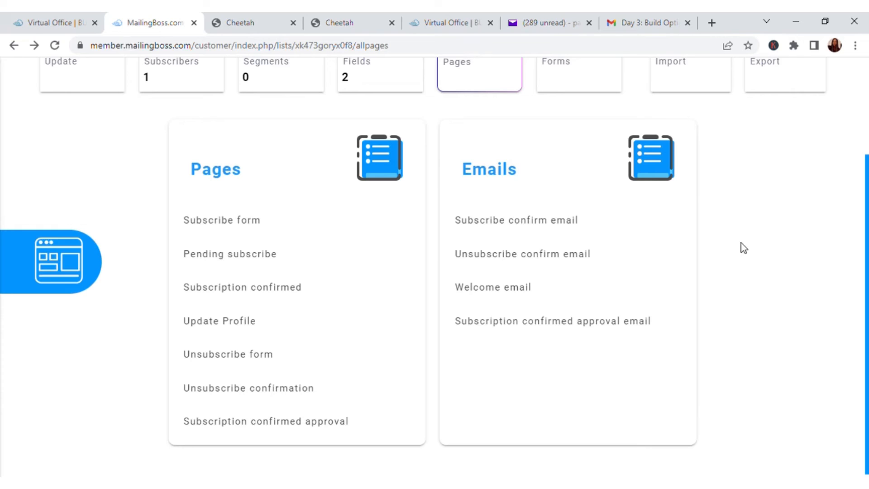
Open the Subscribe confirm email of the Practice 3 list and open its body text for editing
scroll(523, 294, up, 2)
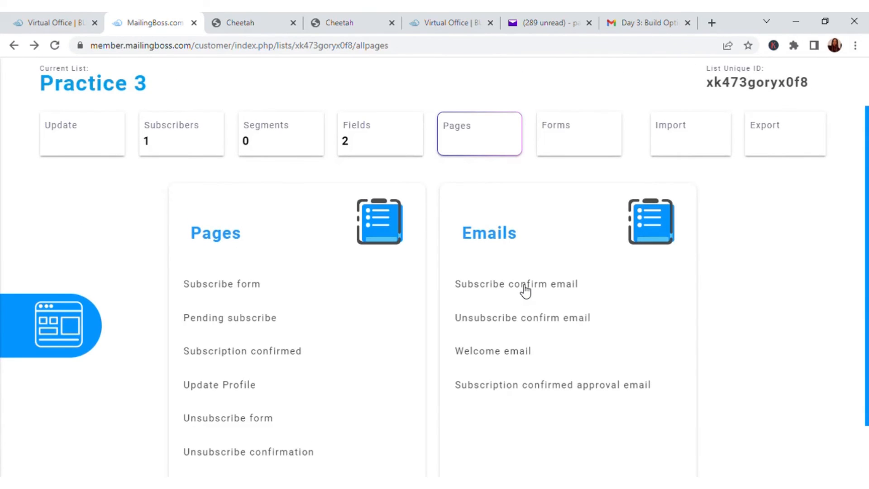
click(524, 287)
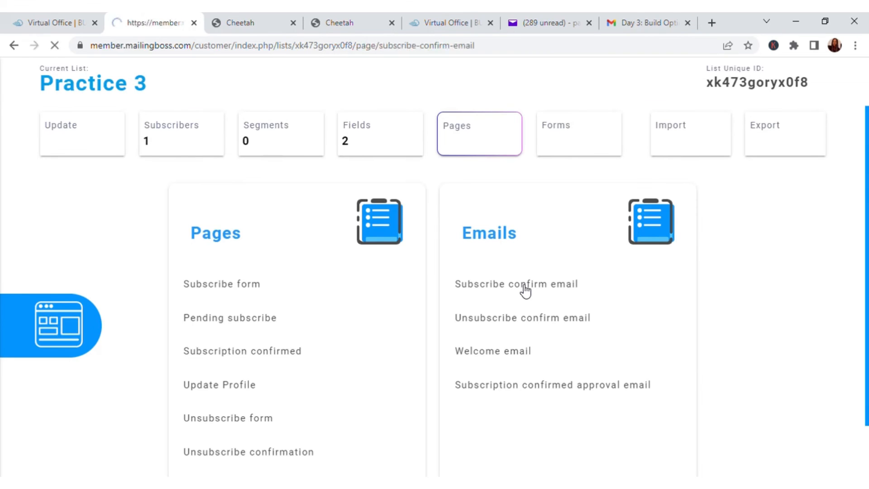
scroll(487, 266, down, 4)
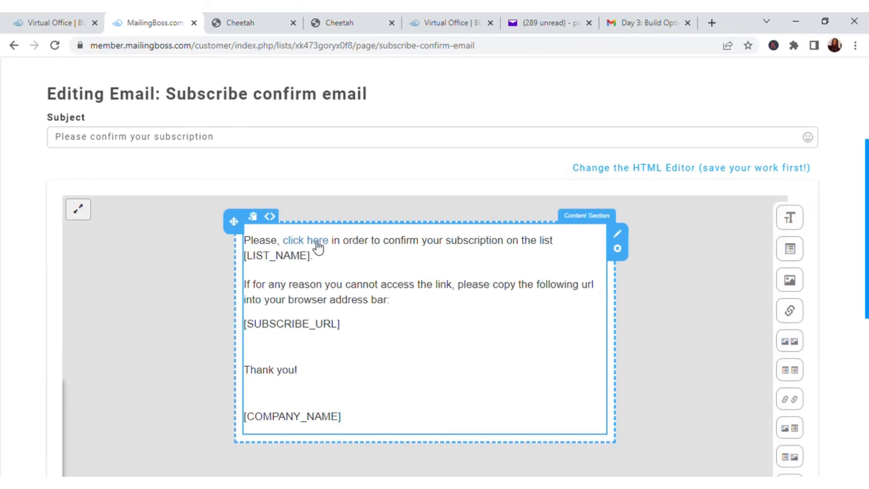
scroll(388, 339, down, 2)
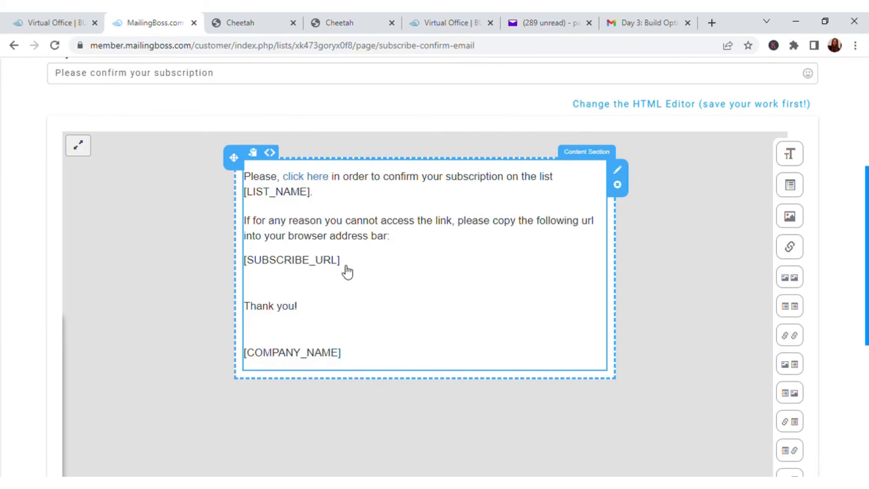
click(322, 226)
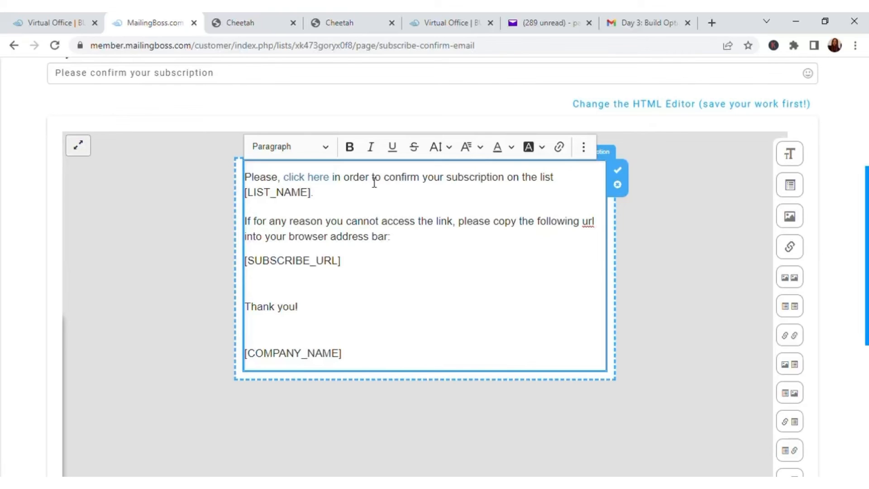
Replace "to confirm your subscription on the list" in the email's first sentence with "to get your customized keto diet quiz"
drag(373, 183, 563, 190)
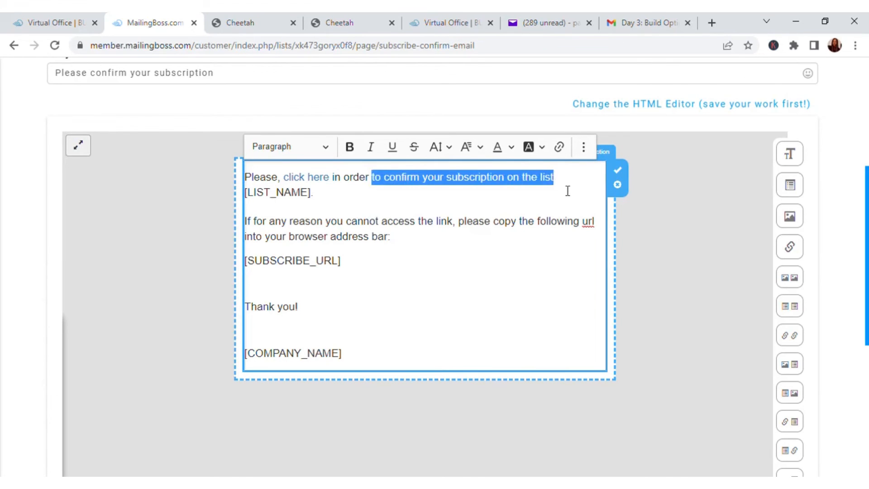
key(BackSpace)
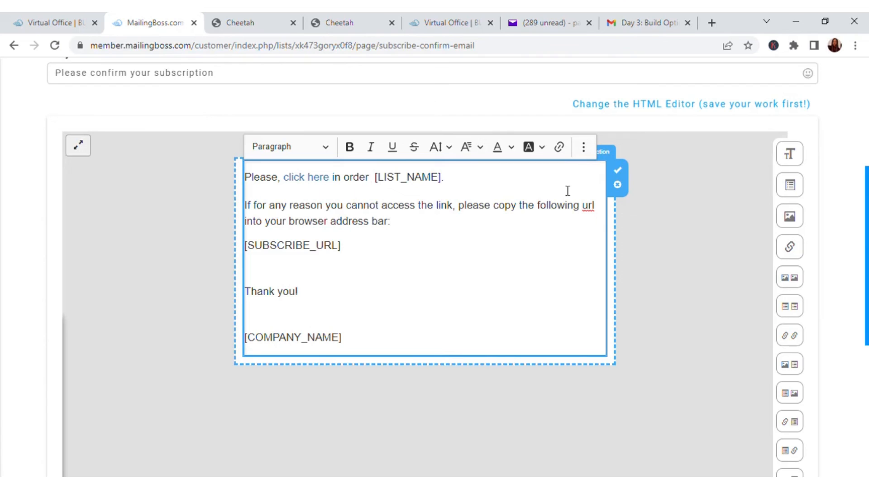
text(to get you)
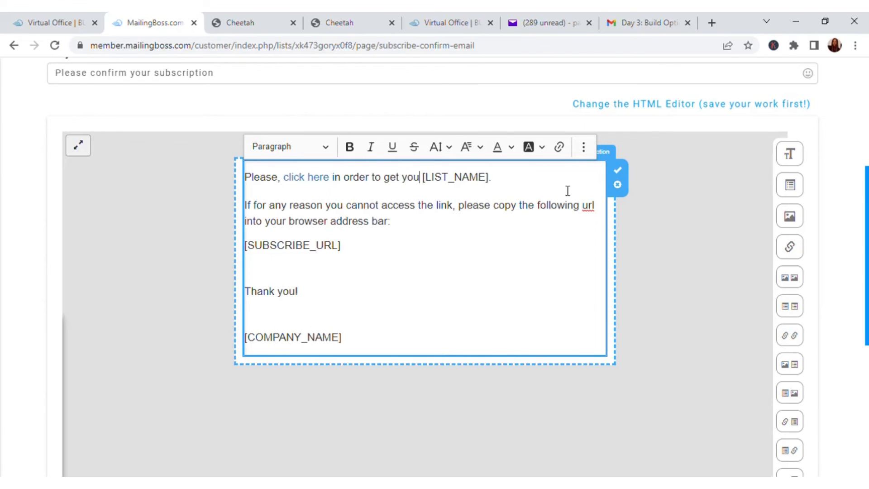
text(r )
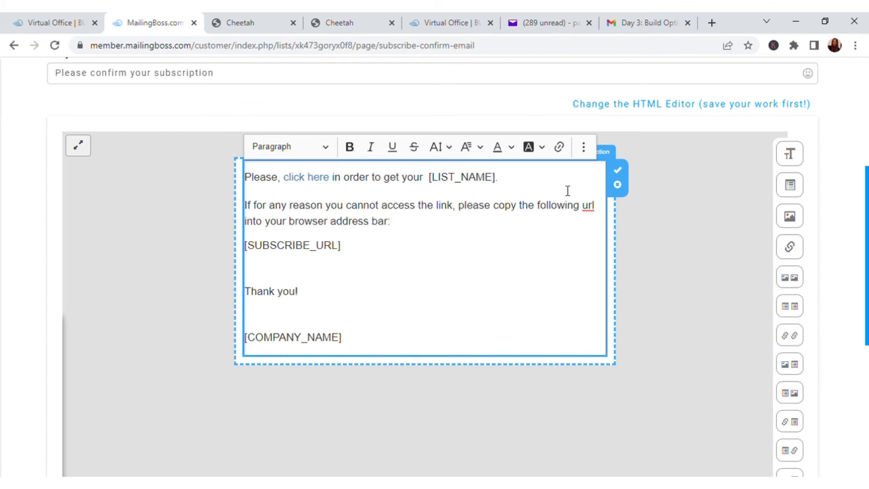
text(CUSTOMI)
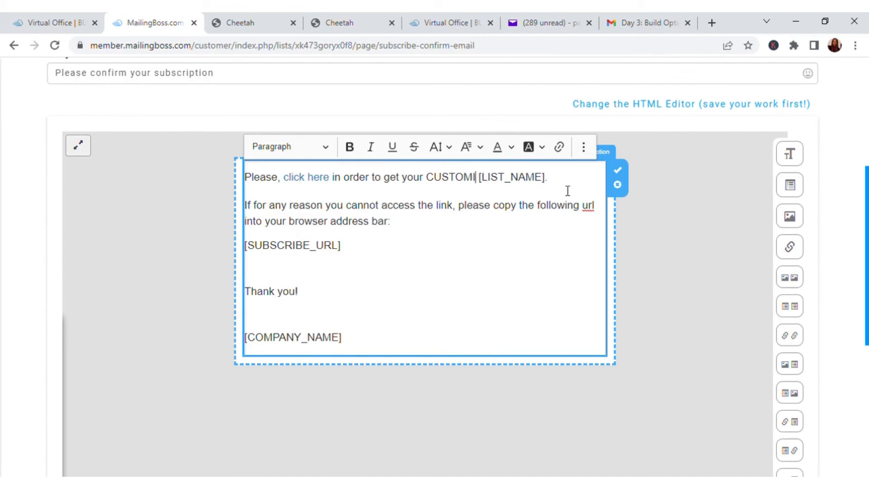
key(BackSpace)
key(BackSpace)
key(BackSpace)
key(BackSpace)
key(BackSpace)
key(BackSpace)
key(BackSpace)
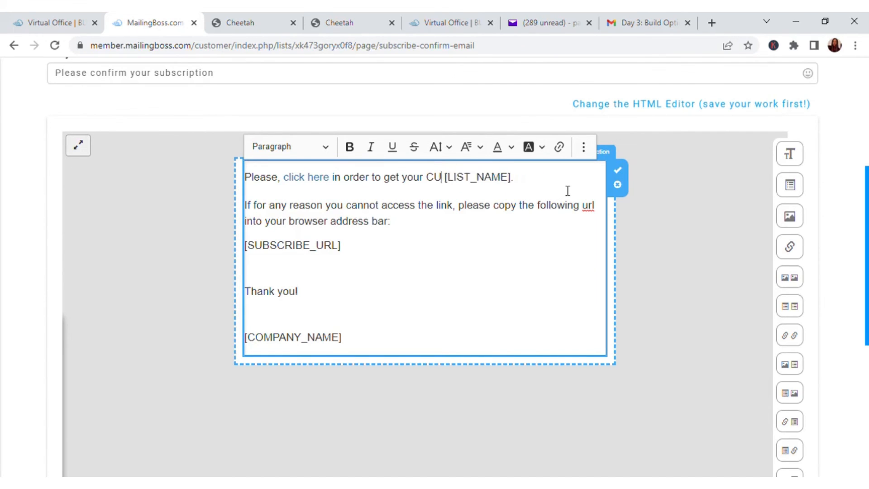
text(customize)
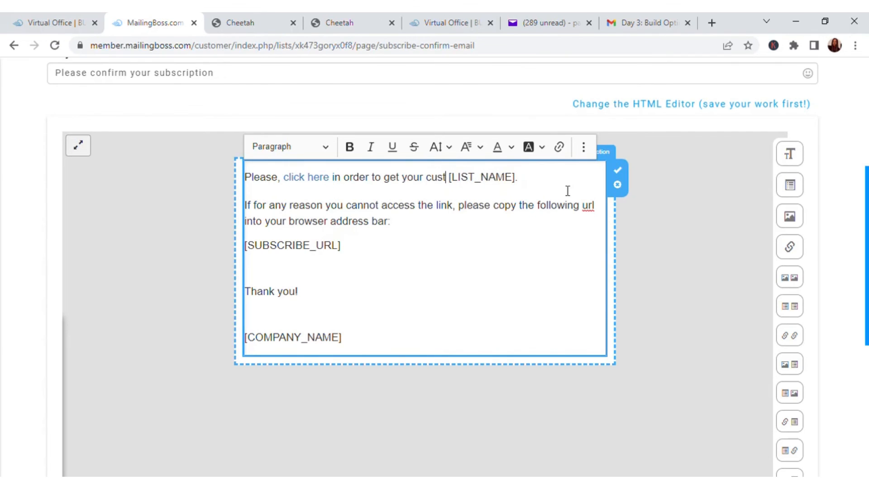
text(d ket)
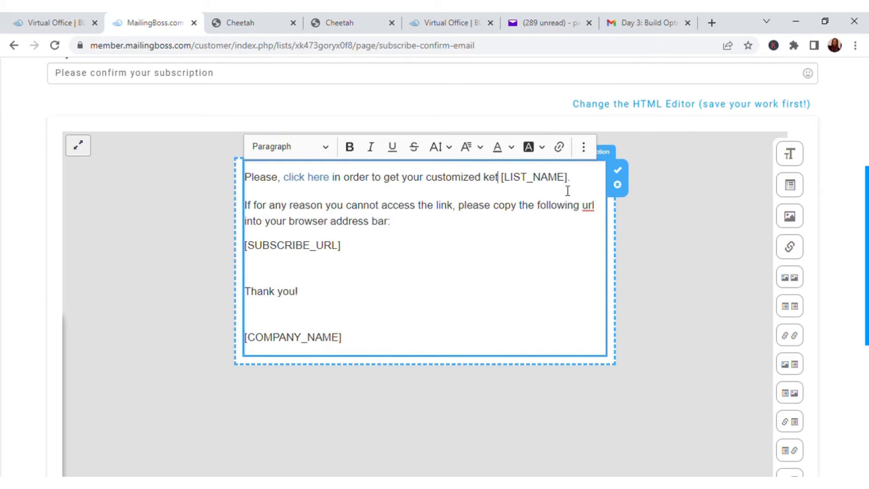
text(o diet)
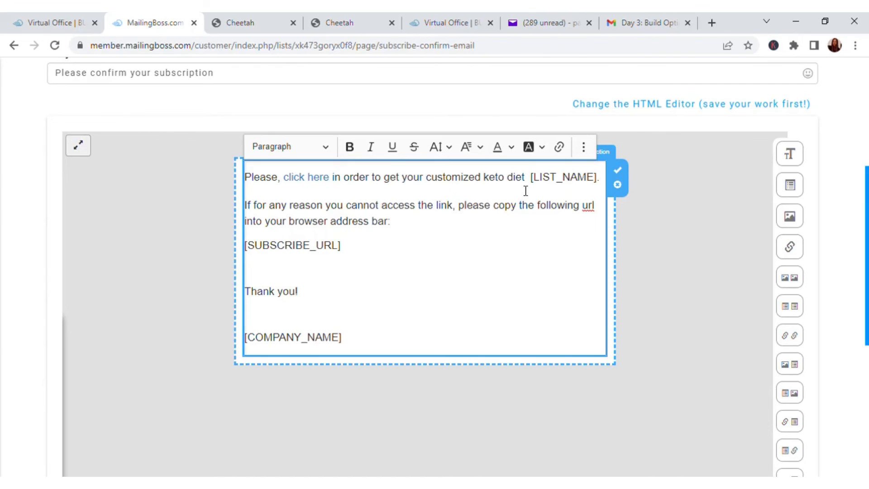
text(quiz)
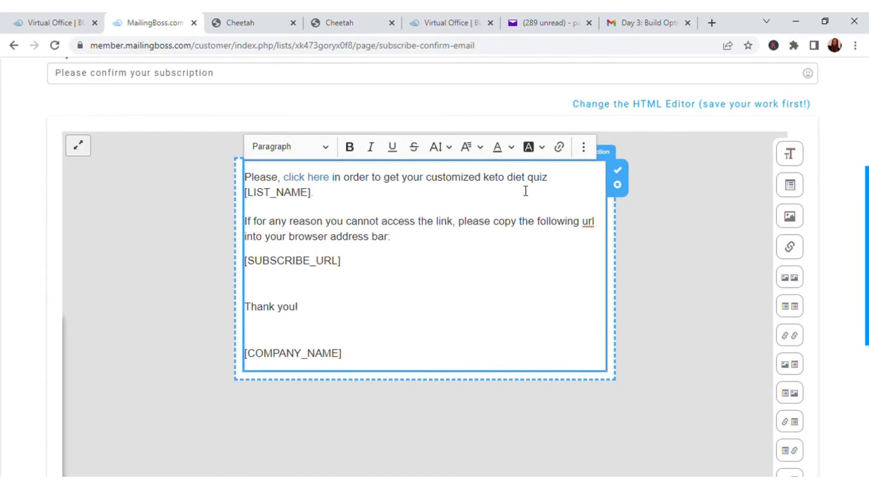
Change the word "get" to "start" in the email's first sentence
click(401, 177)
key(BackSpace)
key(BackSpace)
key(BackSpace)
key(BackSpace)
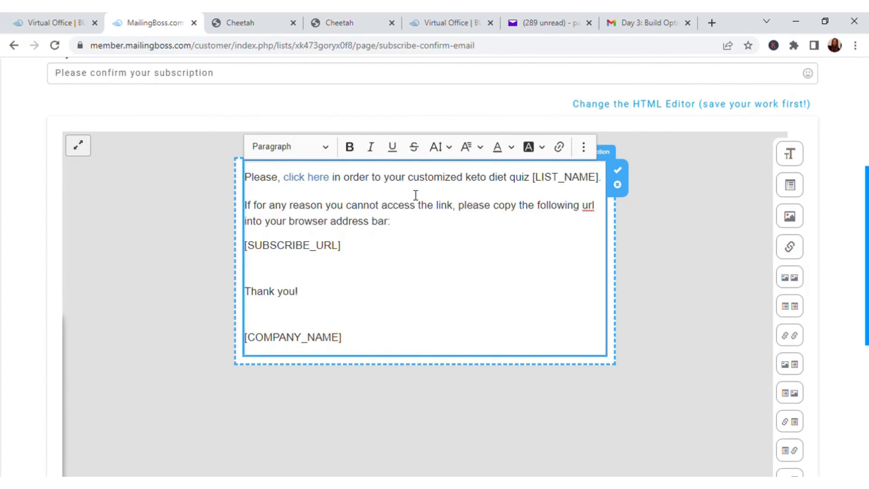
text(st)
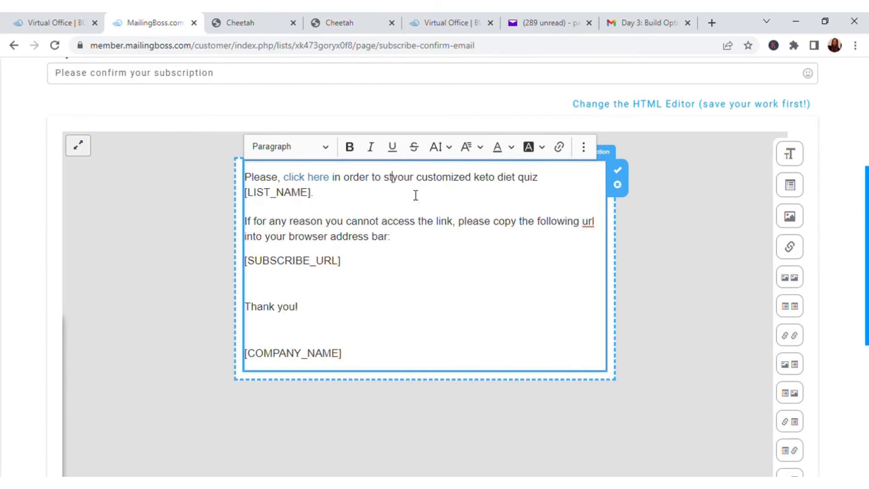
text(art)
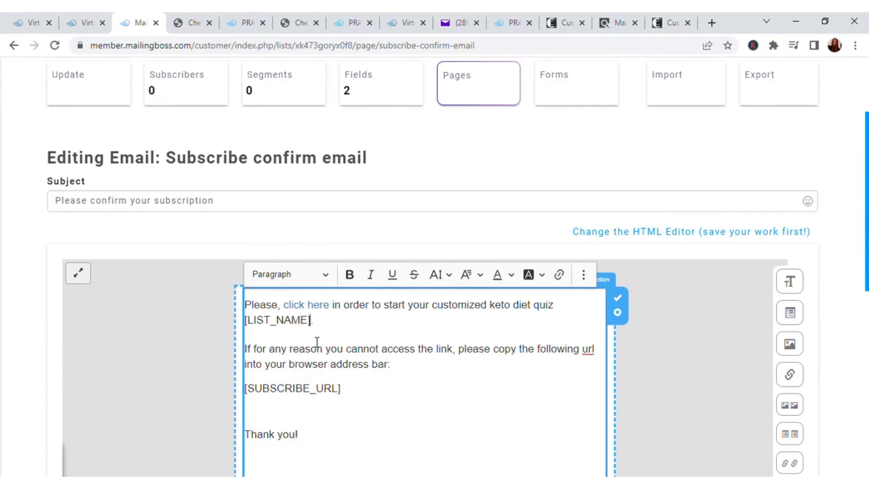
Remove the [LIST_NAME] placeholder from the first sentence and save the Subscribe confirm email
key(BackSpace)
key(BackSpace)
key(BackSpace)
key(BackSpace)
key(BackSpace)
key(BackSpace)
key(BackSpace)
key(BackSpace)
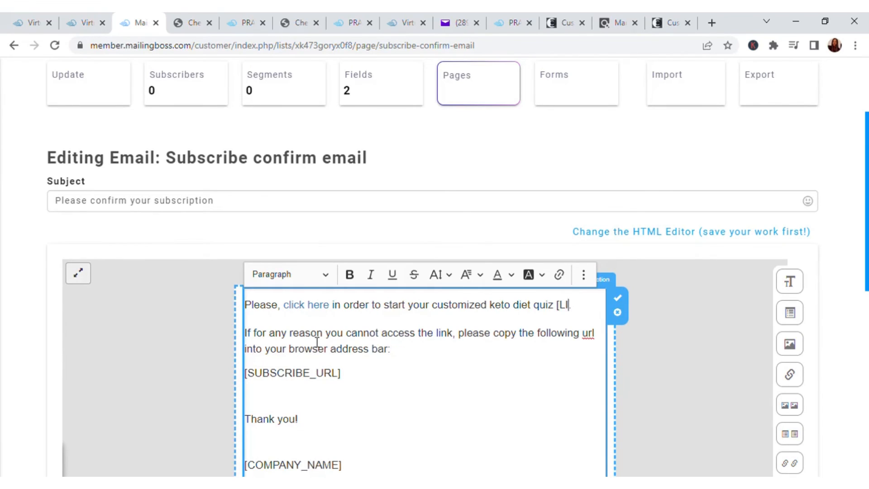
key(BackSpace)
key(BackSpace)
key(BackSpace)
click(554, 373)
scroll(496, 376, down, 7)
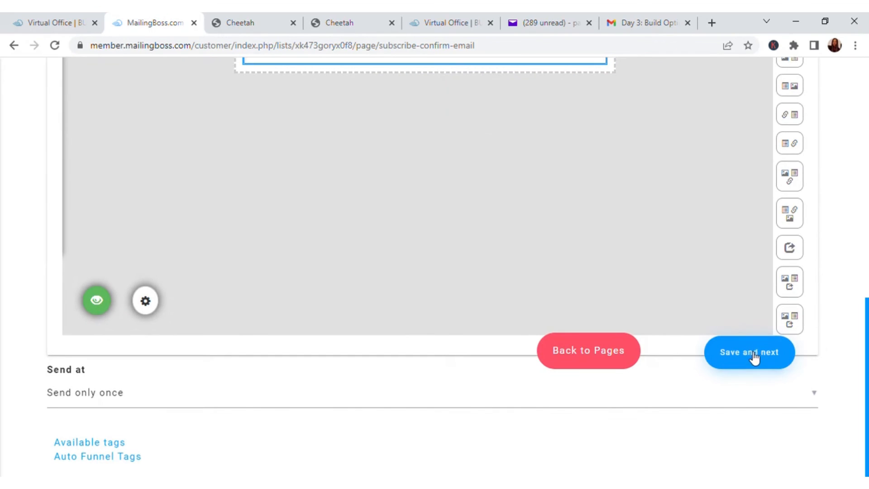
click(753, 358)
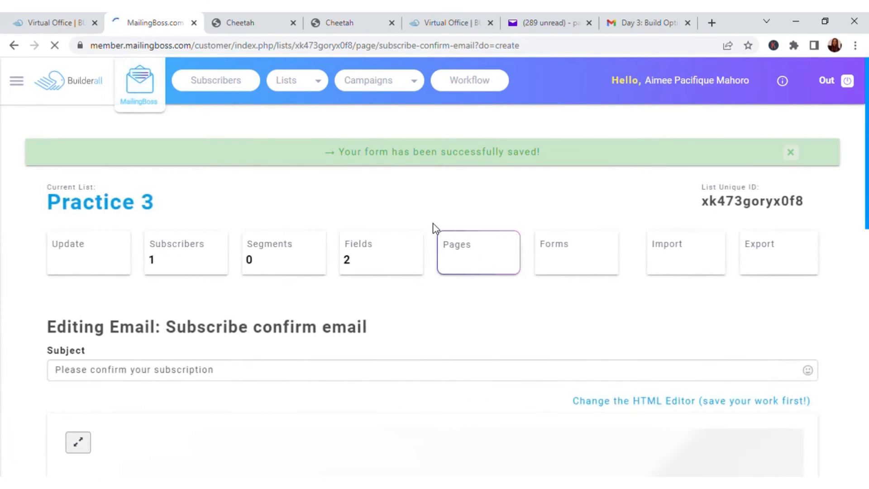
scroll(435, 228, down, 5)
scroll(433, 226, down, 5)
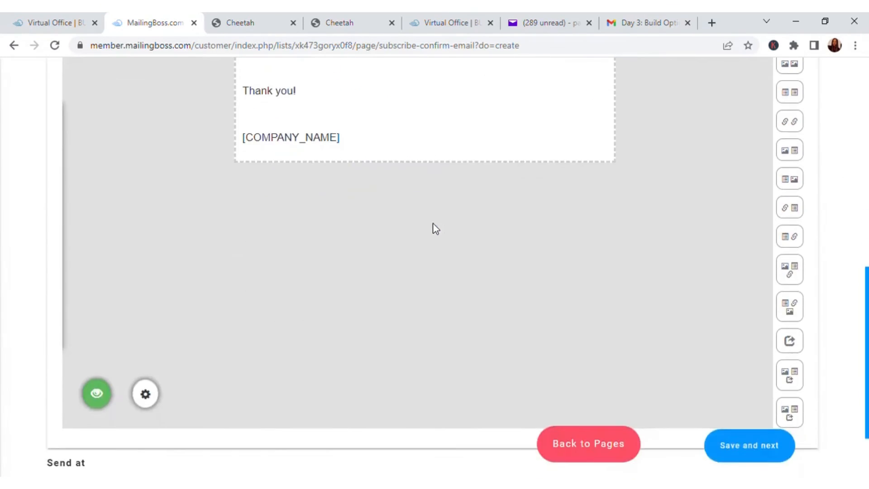
scroll(432, 226, up, 10)
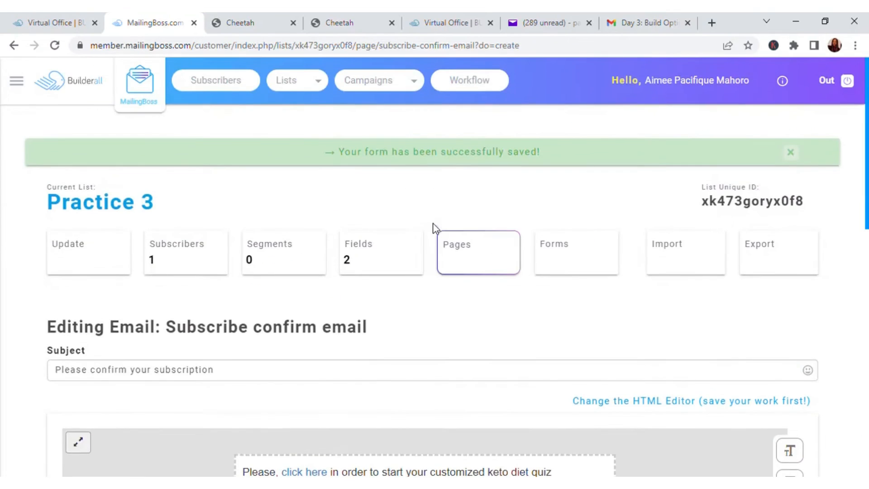
In the Cheetah squeeze page editor, link the MailingBoss form's Subscribe pending to Confirm Email Page and Subscribe confirm to Thank You Page
click(257, 21)
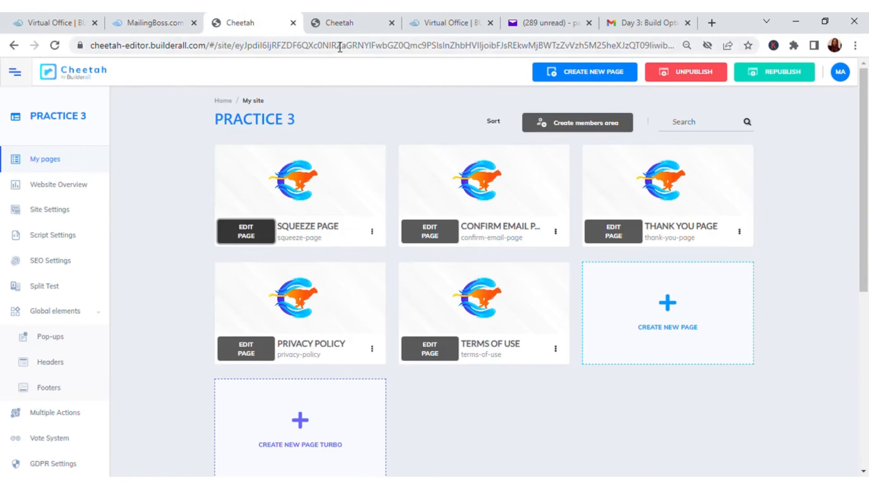
click(352, 25)
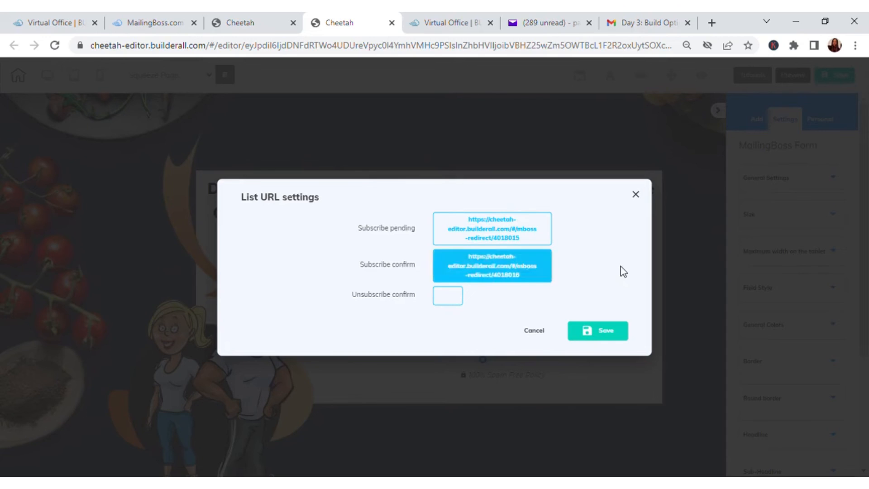
click(635, 194)
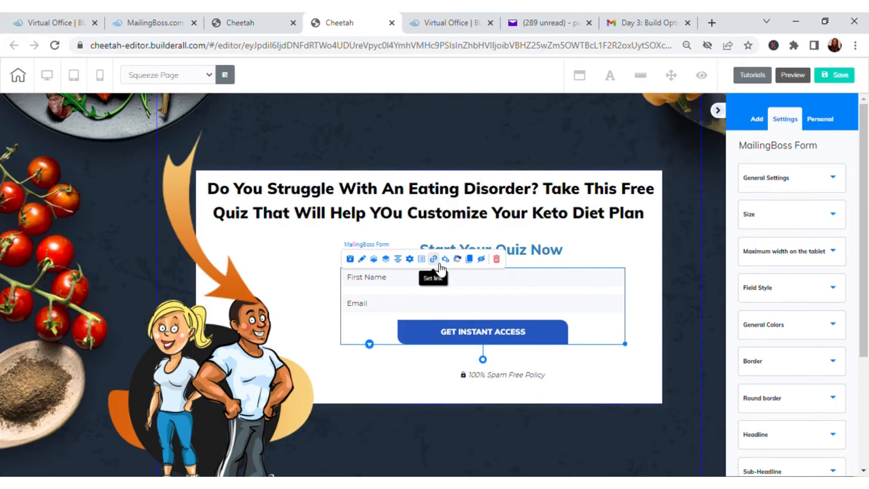
click(434, 259)
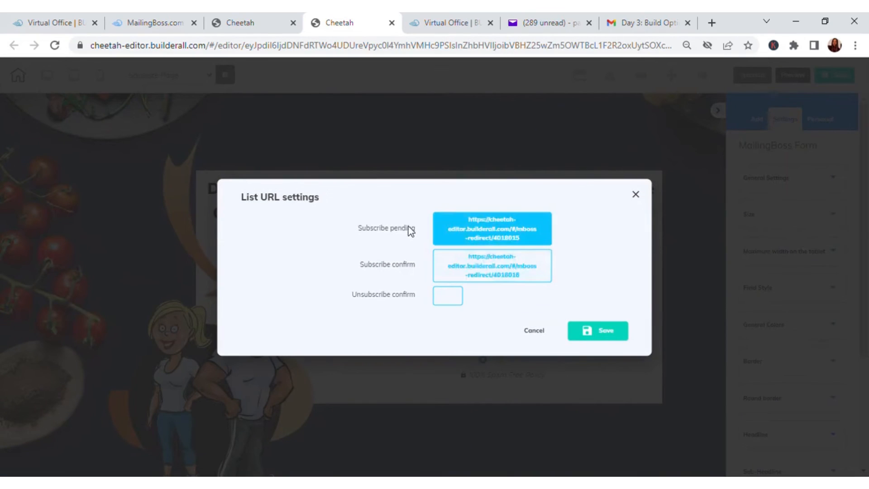
click(500, 232)
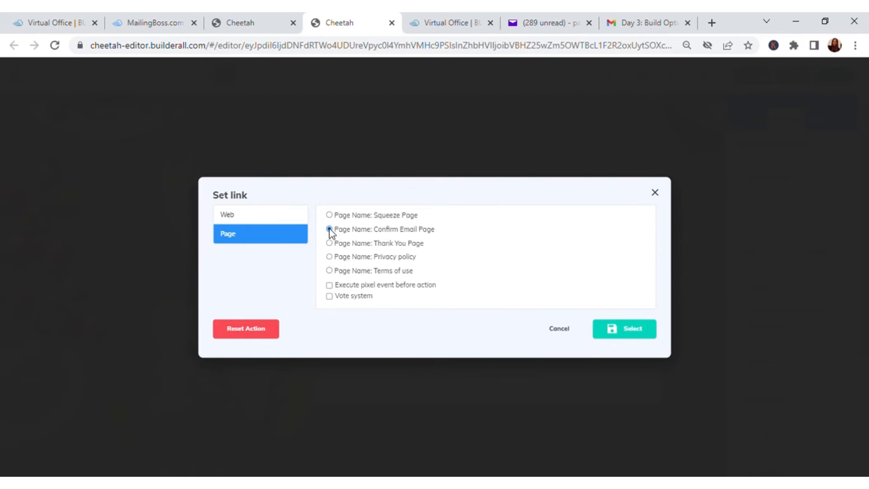
click(624, 329)
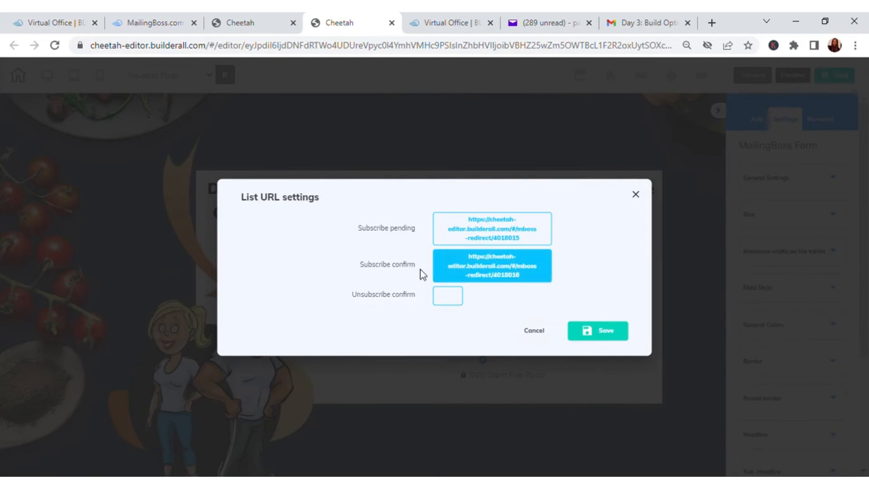
click(482, 271)
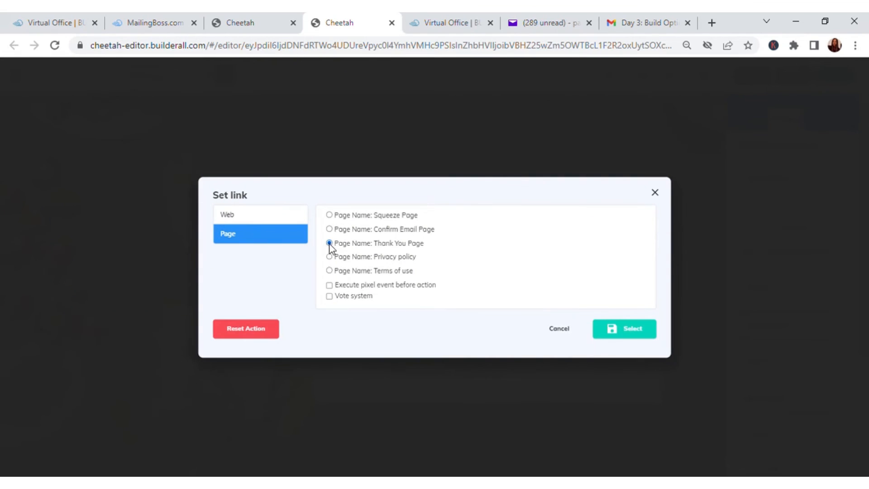
click(646, 332)
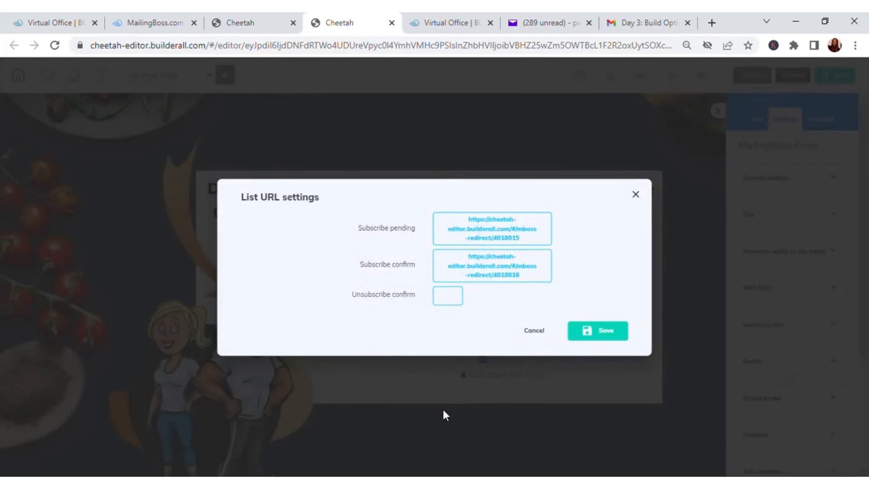
click(606, 333)
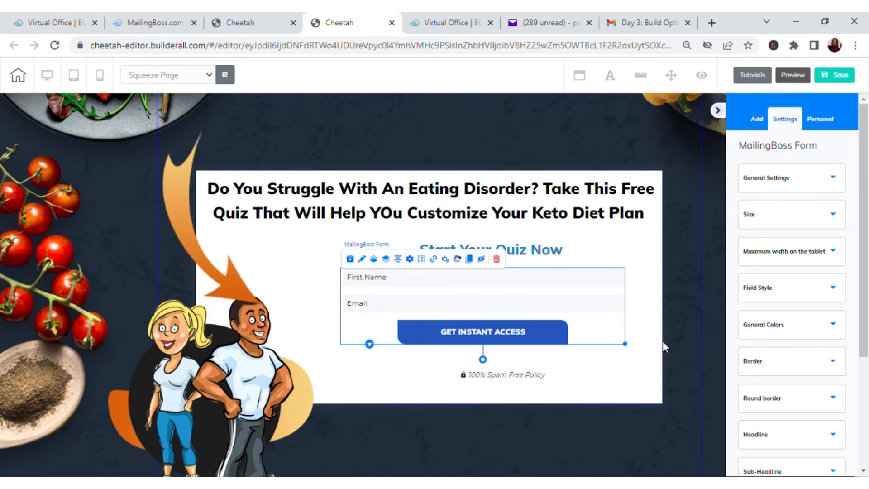
Save and publish the PRACTICE 3 site, and open its live squeeze page
click(843, 79)
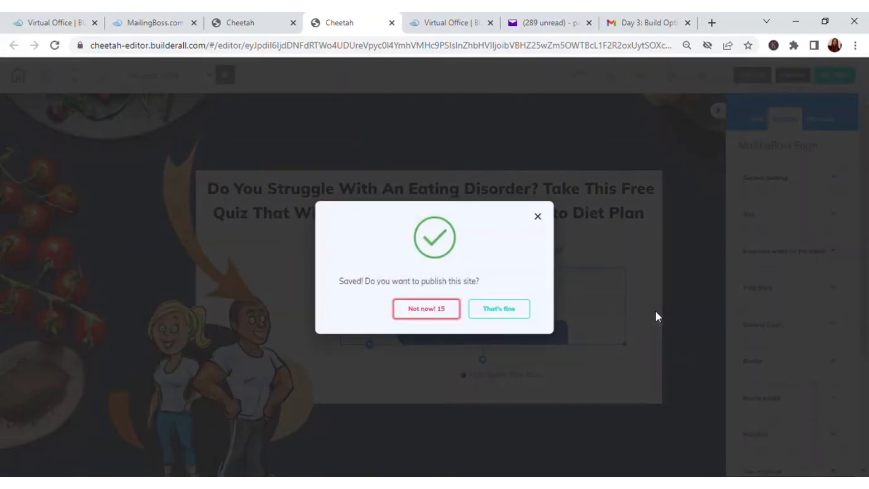
click(522, 310)
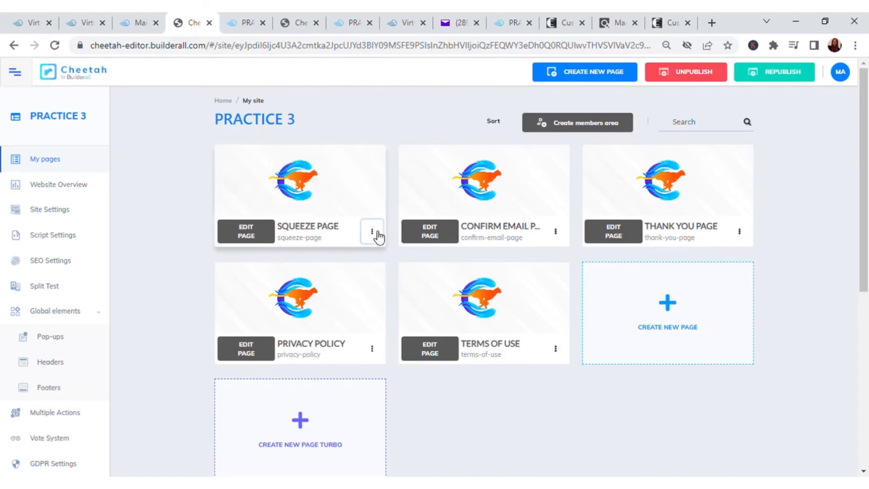
click(373, 232)
click(355, 295)
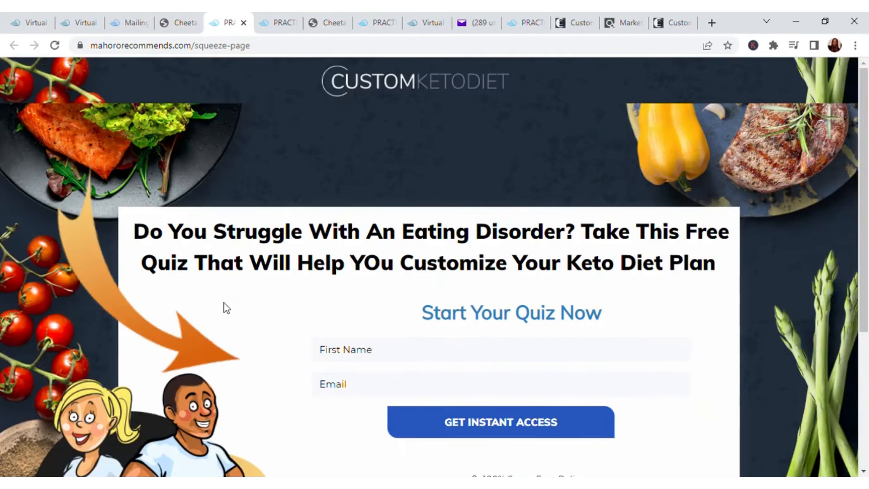
Fill in the live opt-in form with the subscriber's first name and e-mail address, and submit it
scroll(457, 237, down, 3)
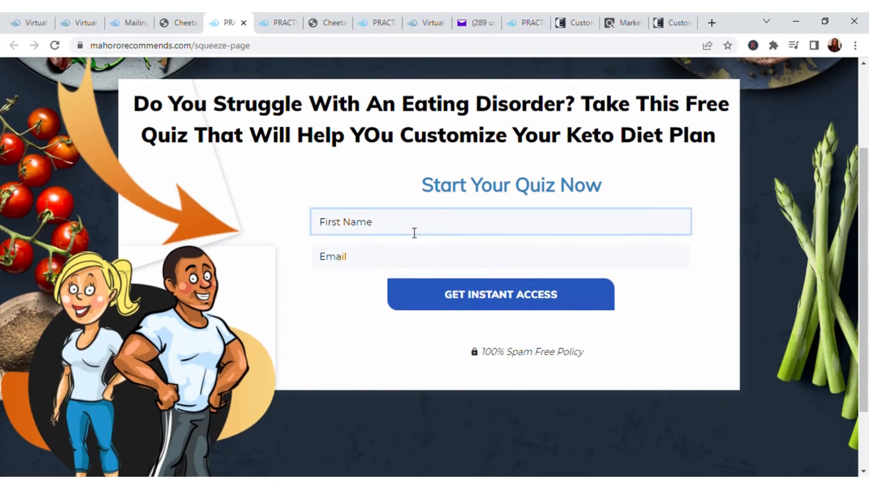
text(Paccy)
click(373, 264)
text(Aby)
click(406, 318)
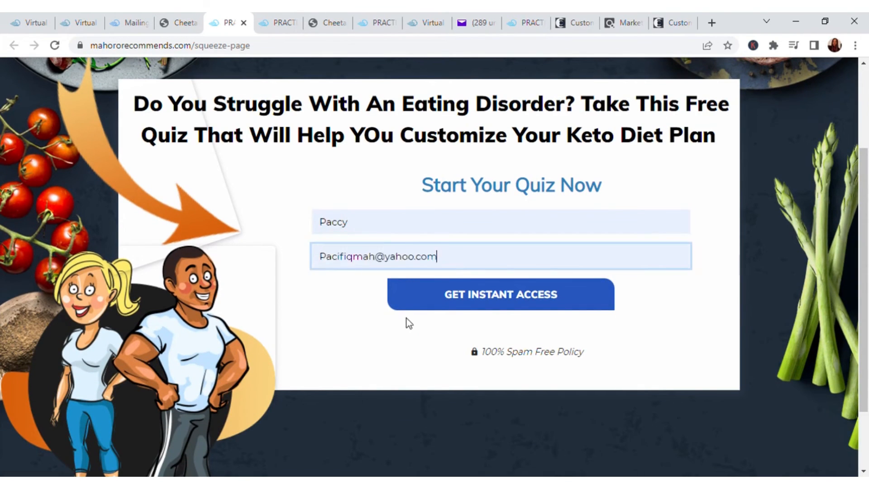
click(515, 298)
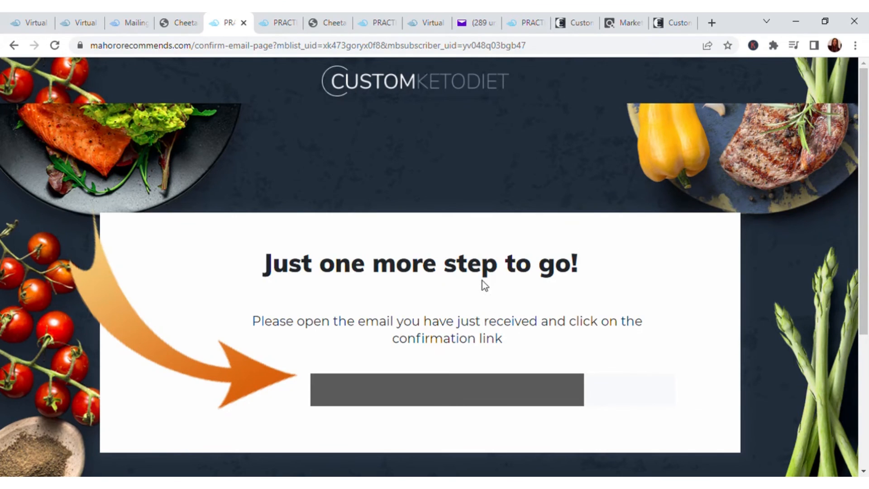
Switch to Yahoo Mail and open the "Please confirm your subscription" email to check its text
scroll(483, 283, down, 2)
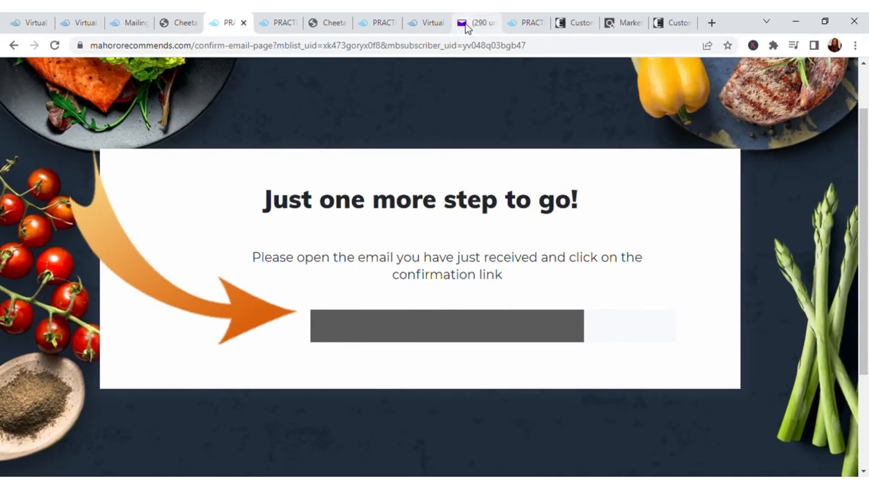
click(475, 23)
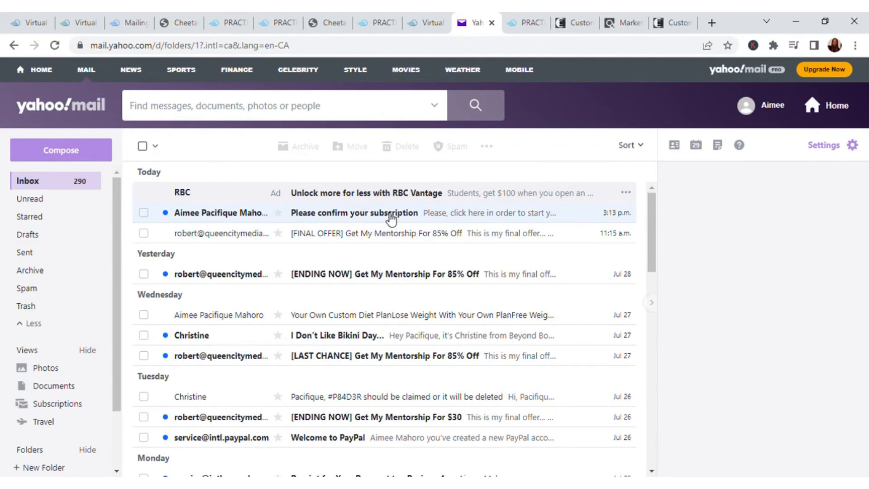
click(390, 215)
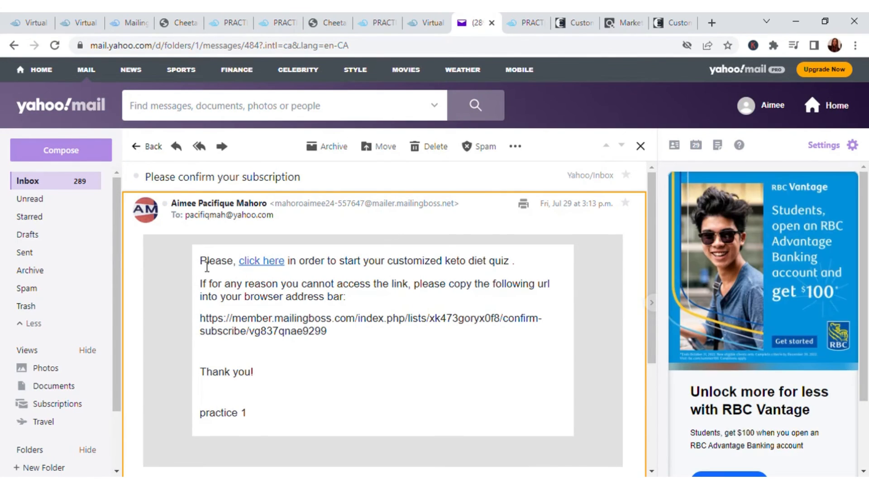
Read through the wording of the subscription confirmation email and follow its "click here" confirmation link
drag(207, 266, 504, 273)
click(486, 295)
drag(202, 287, 404, 411)
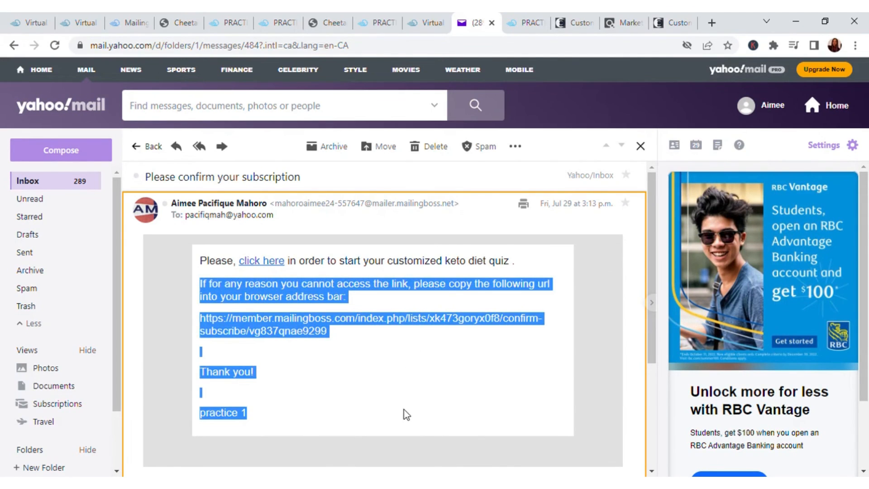
click(408, 374)
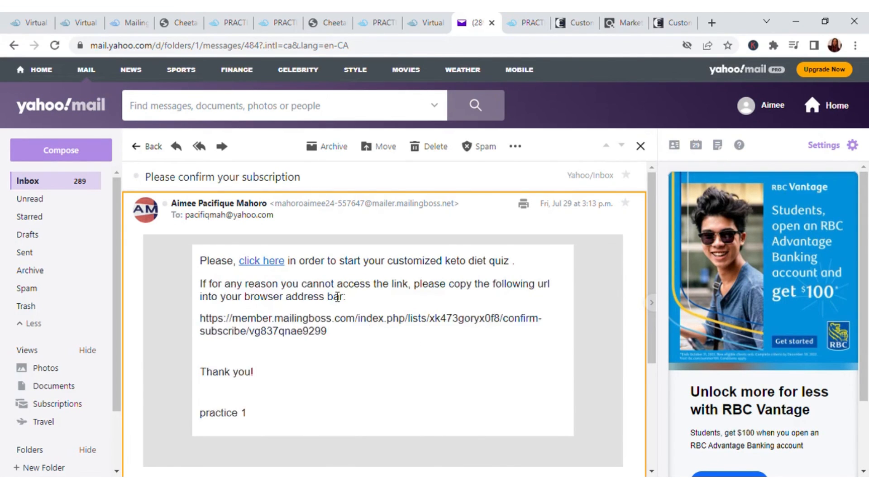
click(290, 267)
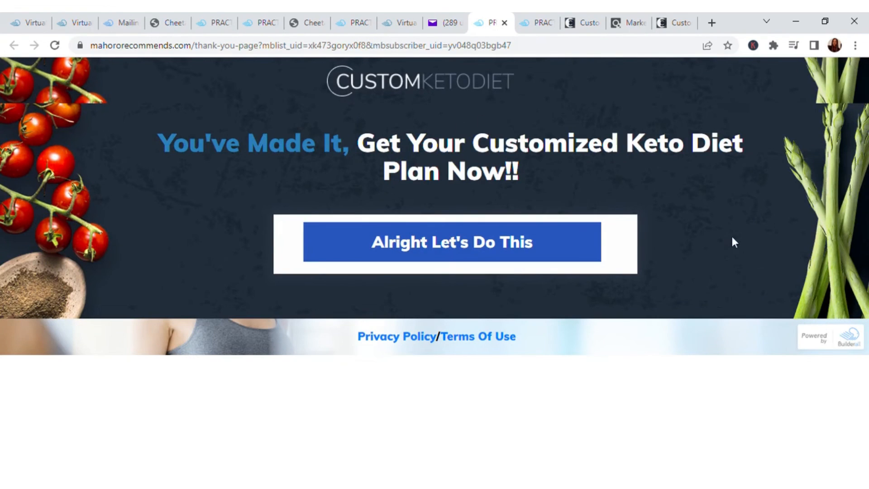
Return to the confirmation email in Yahoo Mail and check its fallback confirmation URL
click(452, 27)
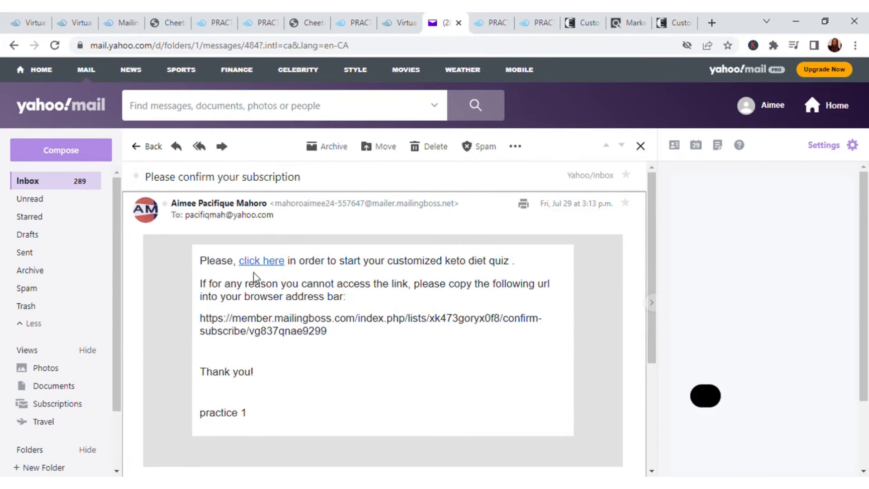
drag(340, 344, 201, 322)
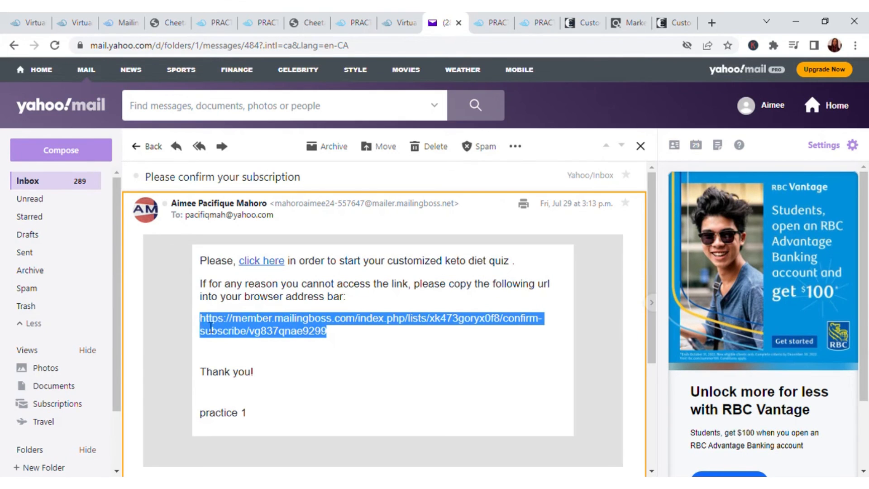
click(281, 360)
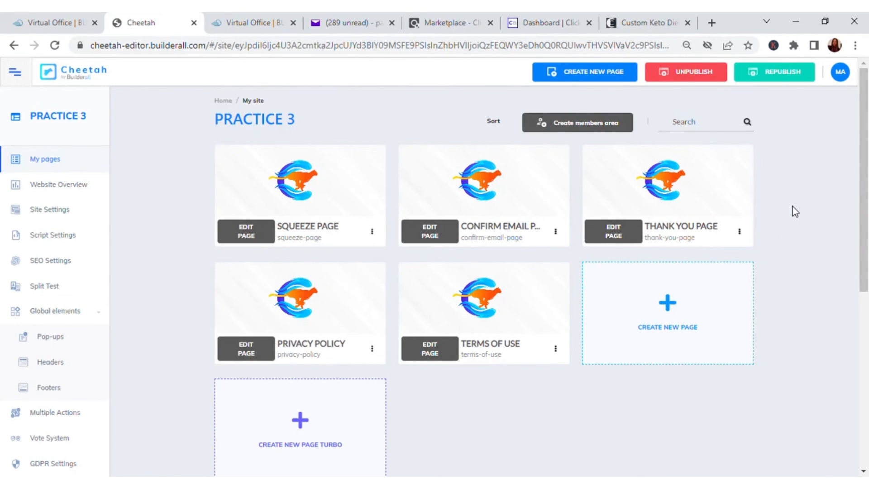
Open the PRACTICE 3 Thank You Page in the Cheetah editor and check the link set on the "Alright Let's Do This" button
click(624, 229)
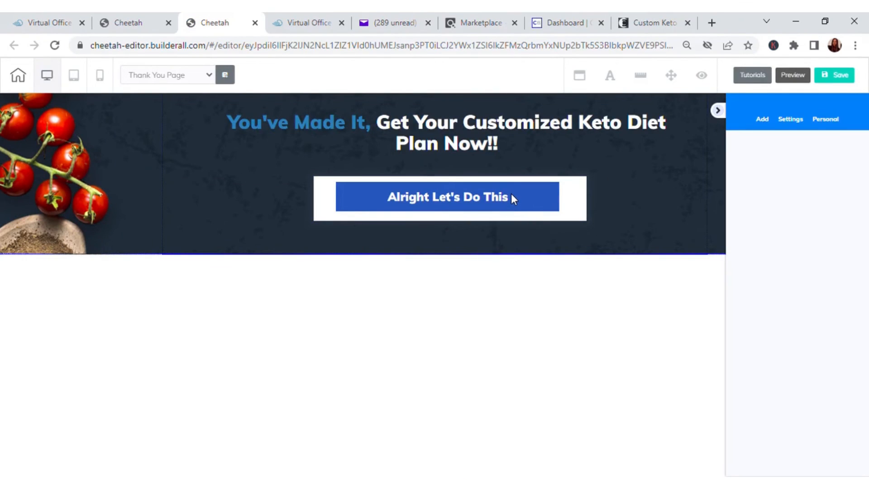
click(512, 197)
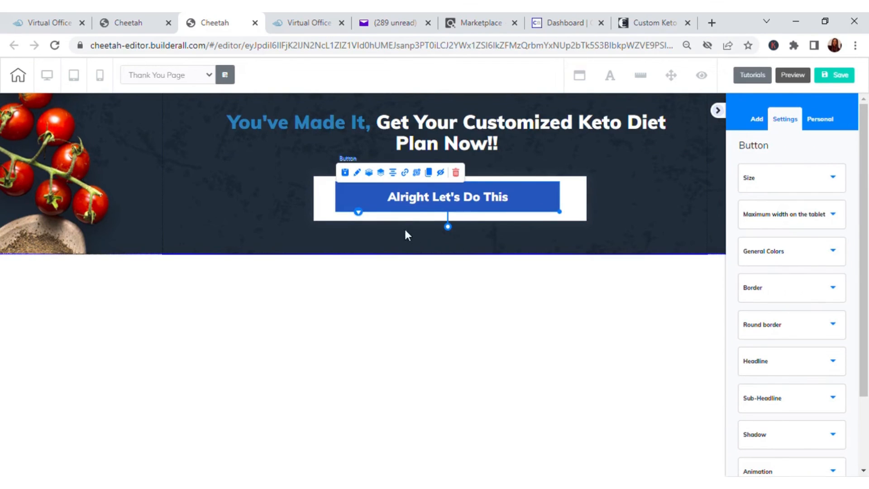
click(405, 173)
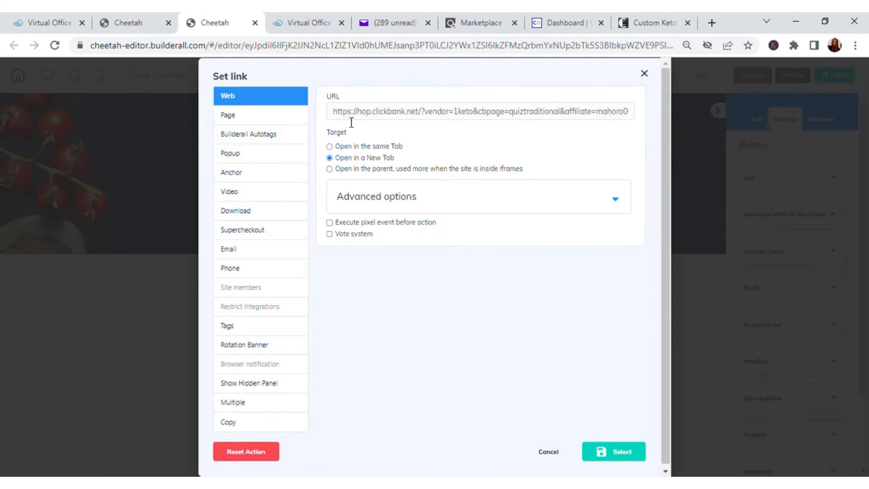
click(644, 73)
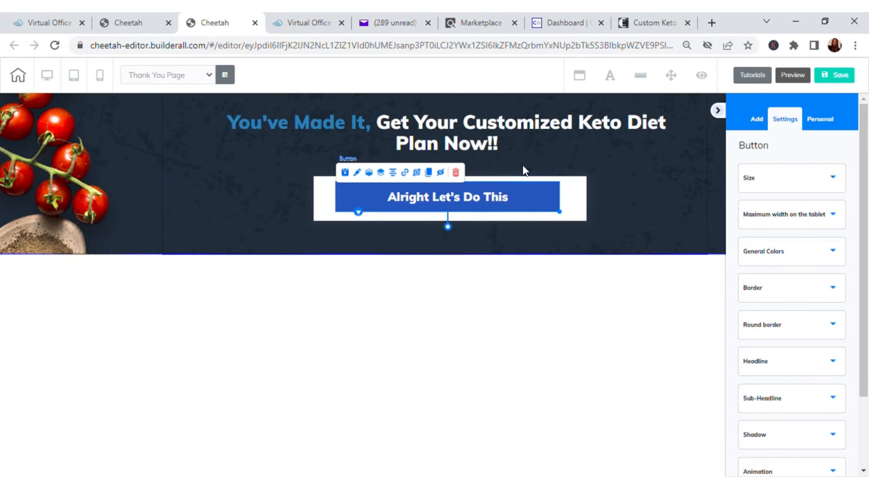
Examine the Standard and Straight To Keto Quiz hop links on the Custom Keto Diet affiliate resources page, and the account nickname in ClickBank
click(645, 26)
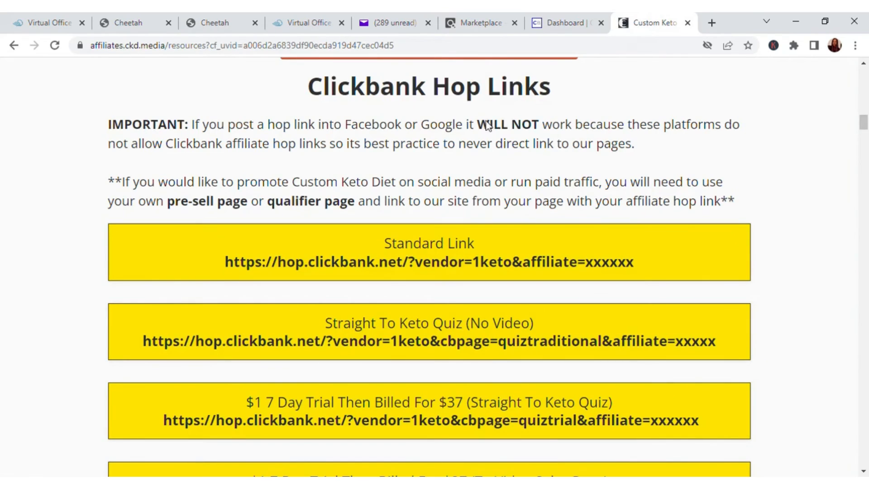
drag(633, 262, 216, 257)
click(390, 321)
drag(742, 342, 219, 314)
click(411, 234)
drag(225, 262, 585, 269)
click(599, 270)
double_click(595, 266)
click(562, 29)
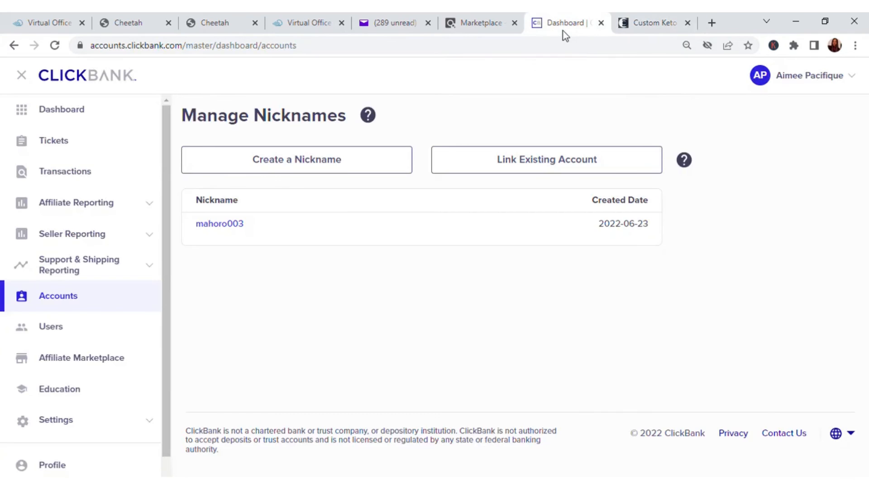
drag(255, 231, 198, 231)
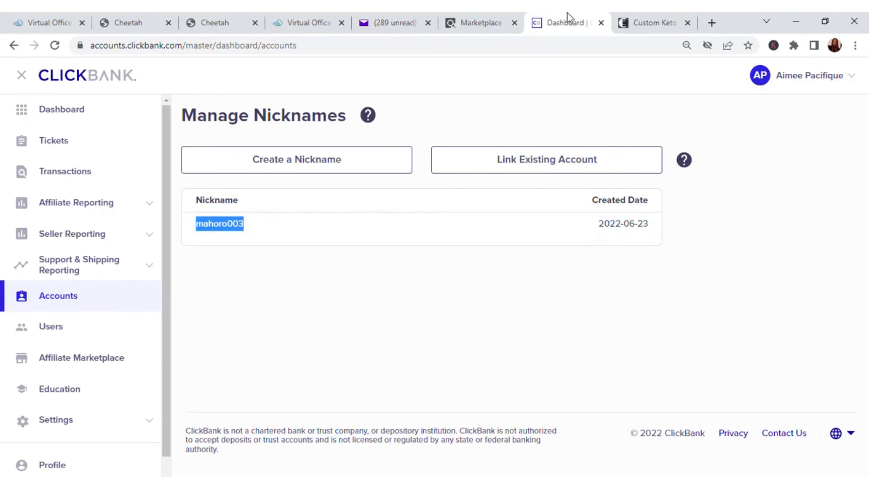
In the Thank You Page editor, set the "Alright Let's Do This" button's web link to the standard 1keto ClickBank hop link with the affiliate nickname
click(213, 23)
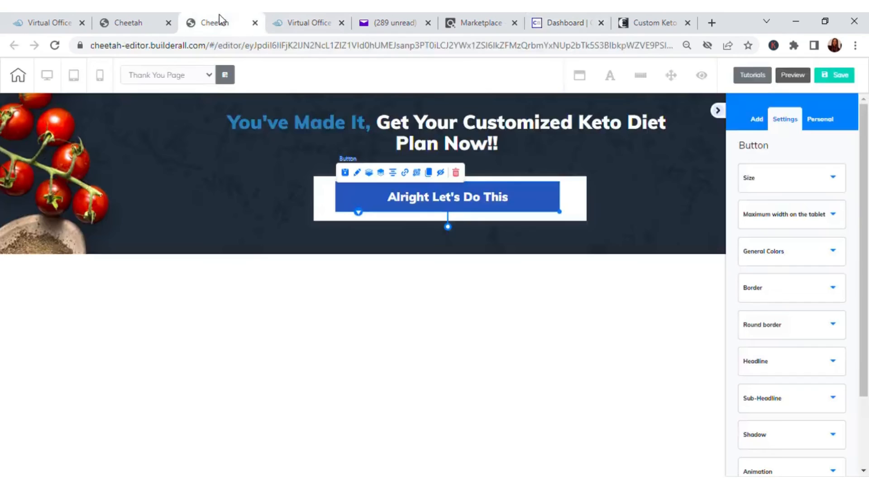
click(413, 172)
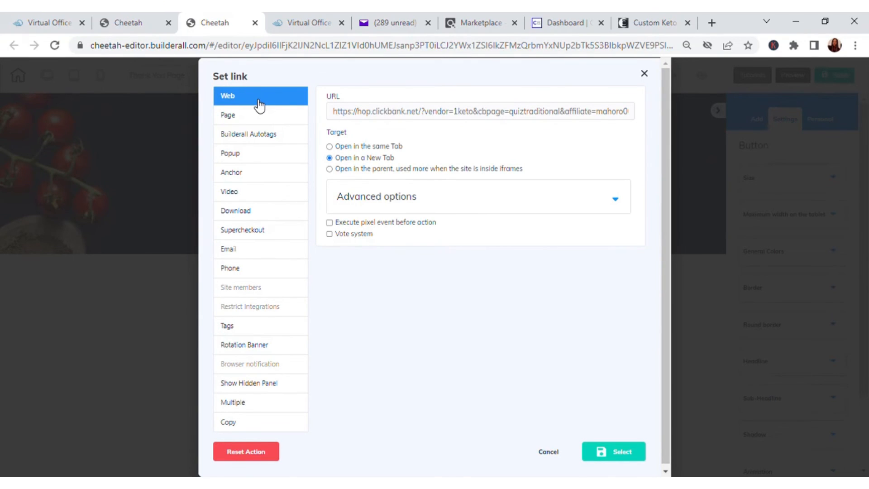
click(432, 117)
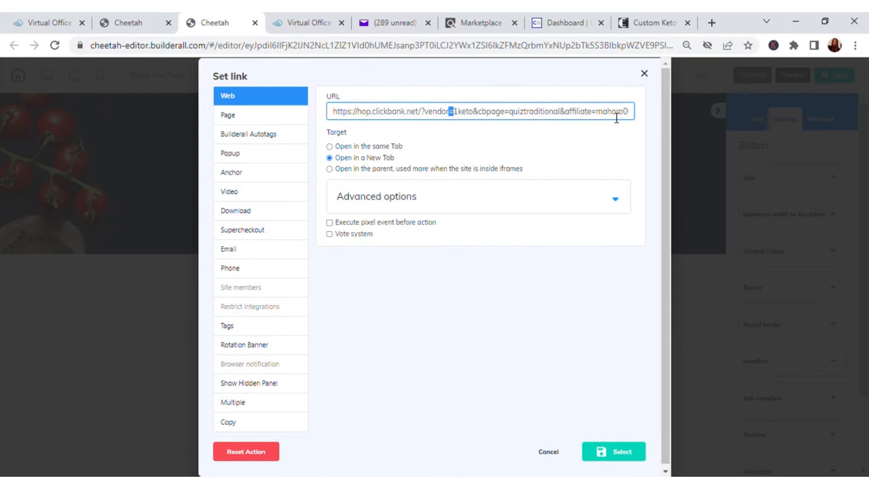
drag(616, 118, 356, 116)
key(BackSpace)
key(BackSpace)
key(BackSpace)
key(BackSpace)
key(BackSpace)
key(BackSpace)
key(BackSpace)
key(BackSpace)
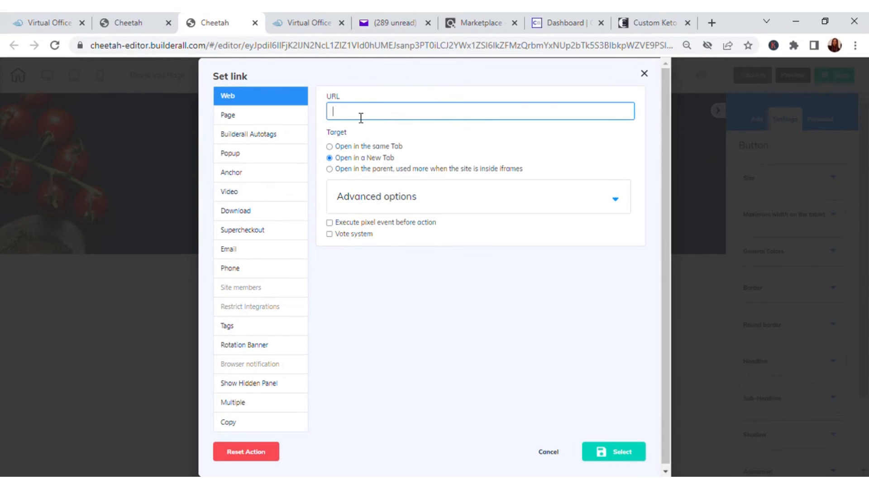
text(https://hop.clickbank.net/?vendor=1keto&affiliate=mahoro003)
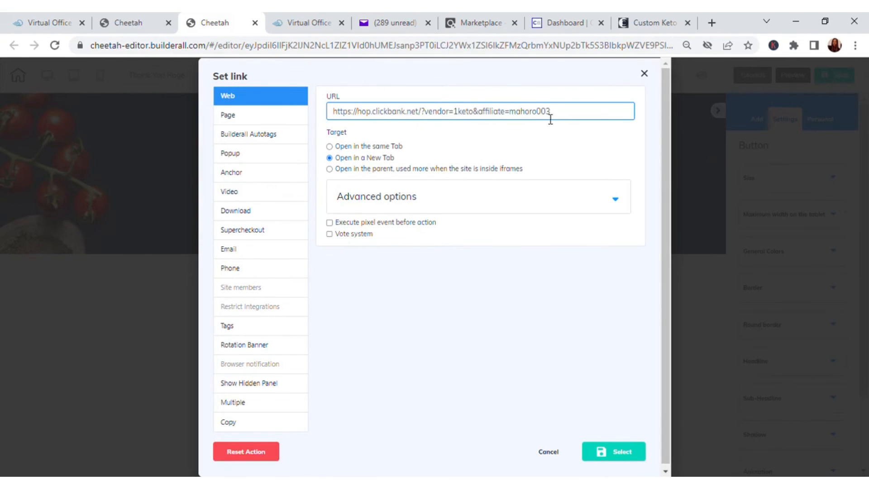
drag(559, 118, 333, 113)
click(518, 127)
click(468, 263)
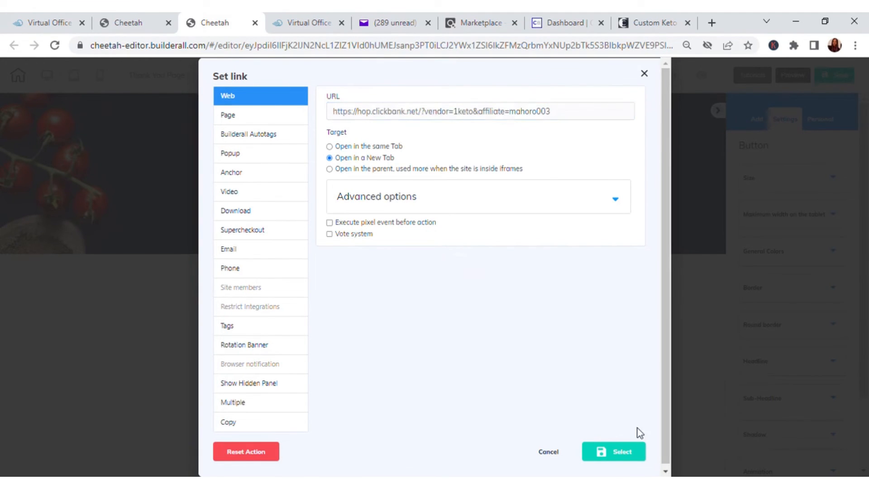
click(633, 454)
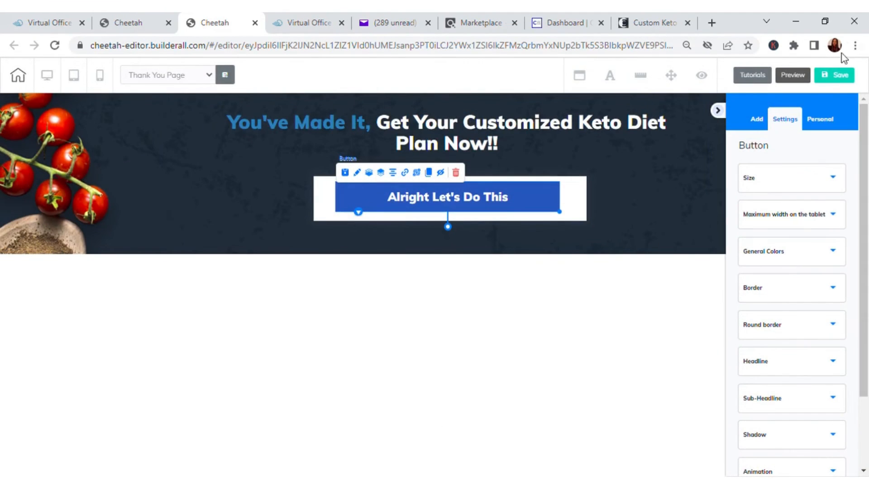
Save the Thank You Page, publish the site, and open the live website
click(834, 74)
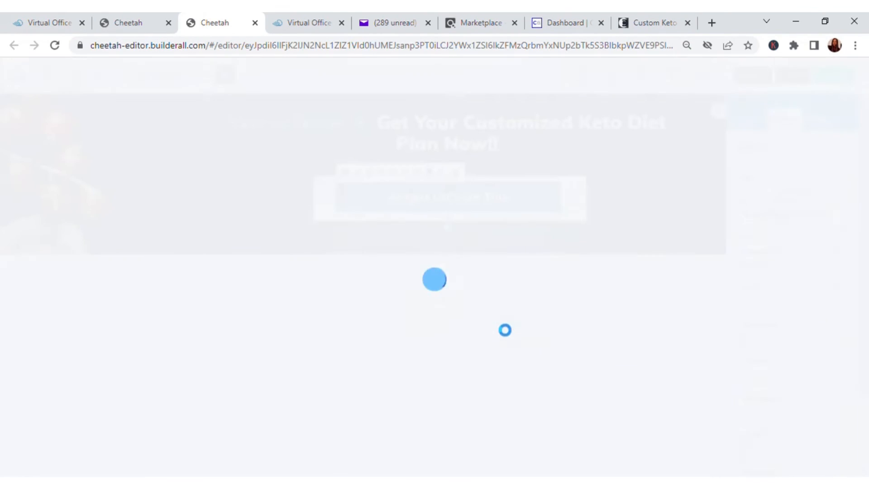
click(501, 311)
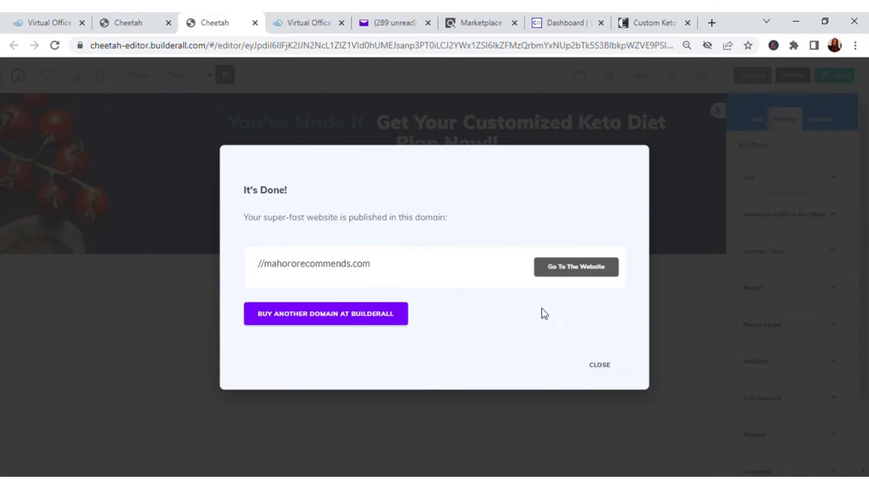
click(579, 268)
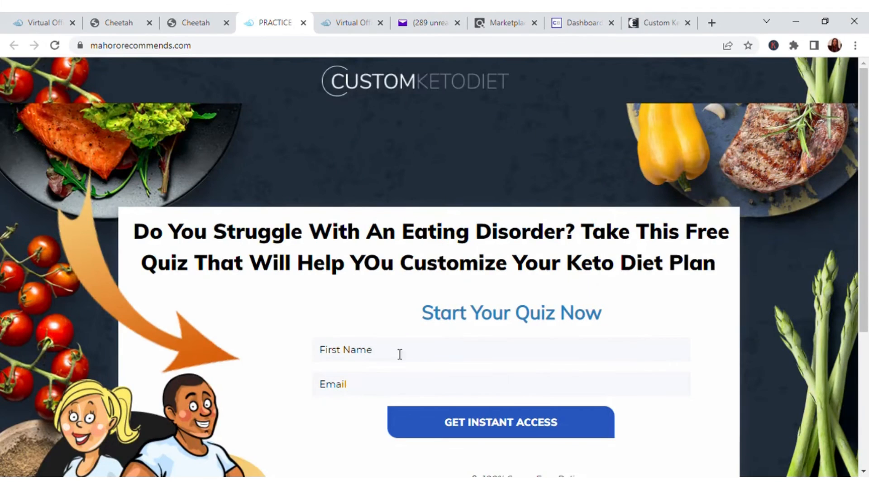
Enter the subscriber's first name and e-mail address in the live squeeze page's opt-in form and submit it
scroll(400, 354, down, 1)
click(373, 288)
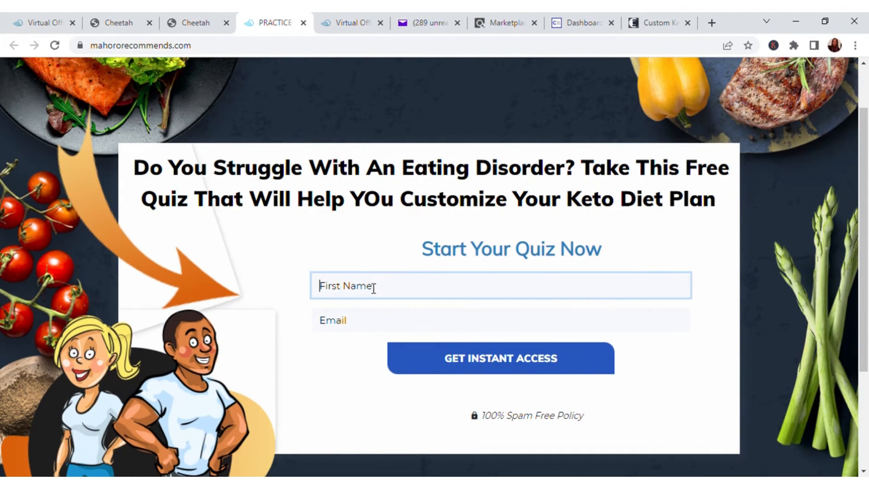
text(Paccy)
click(359, 326)
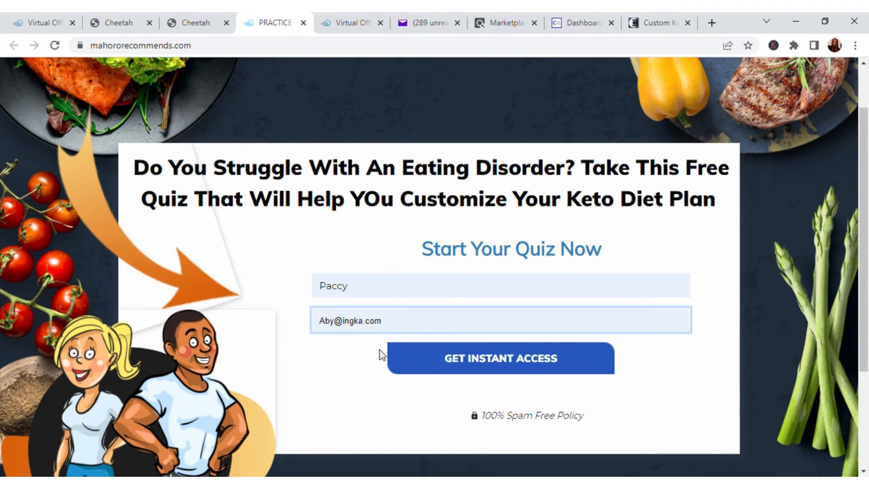
click(507, 361)
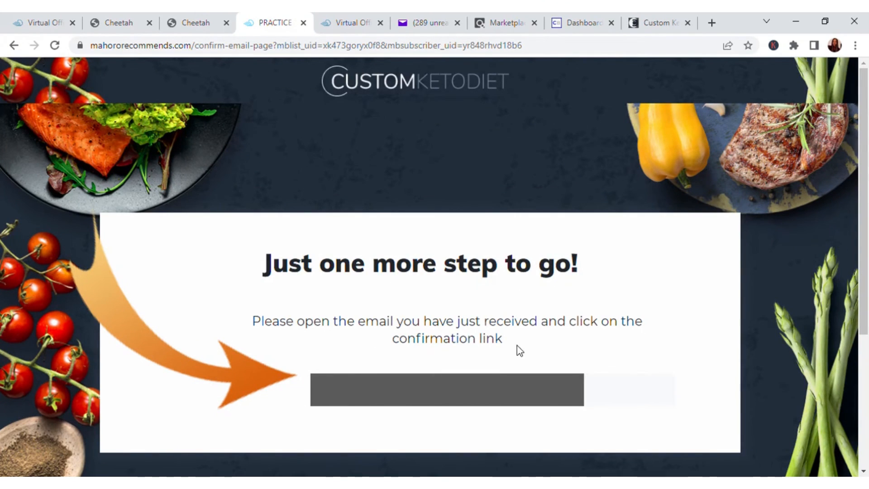
Switch to Yahoo Mail, refresh the inbox, and follow the confirmation link in the new "Please confirm your subscription" email
click(425, 22)
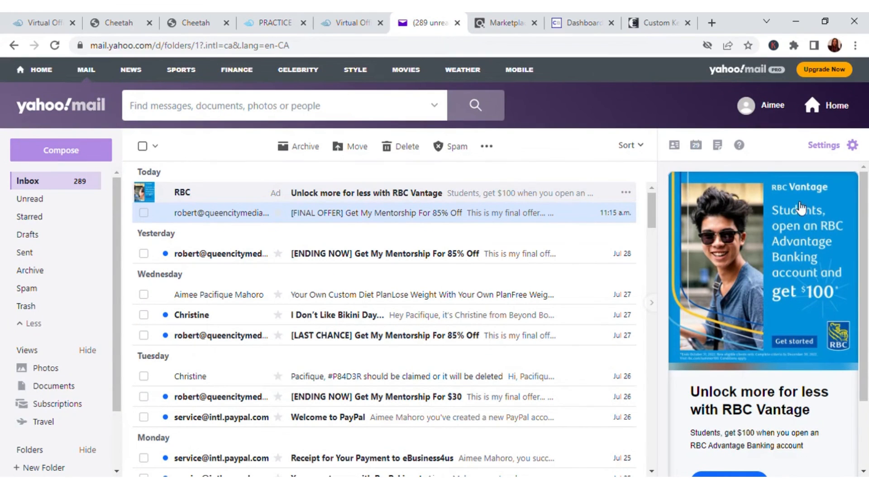
click(54, 45)
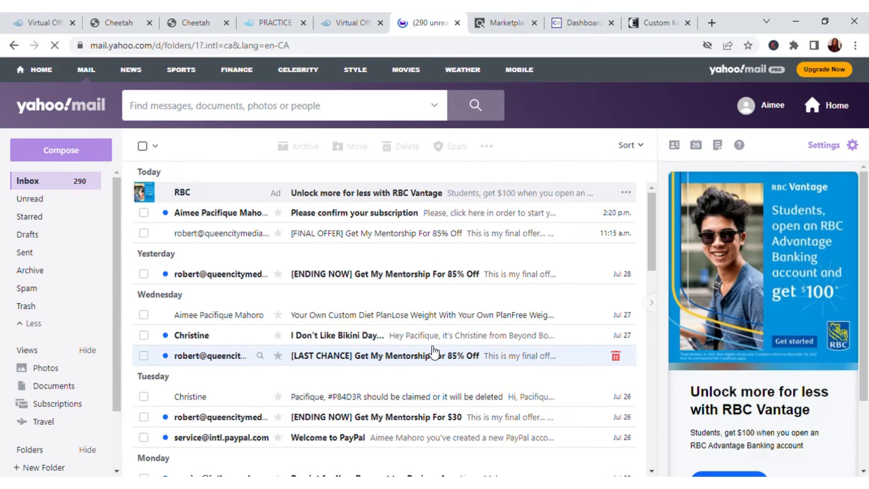
click(380, 217)
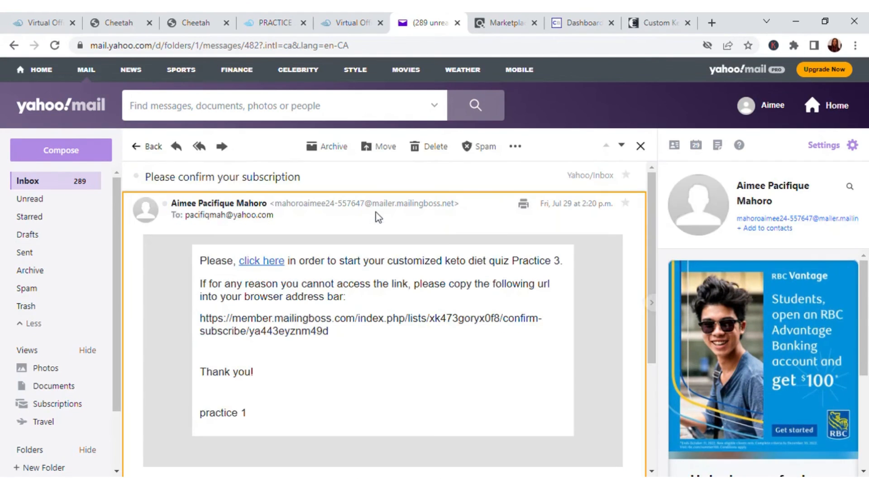
click(277, 263)
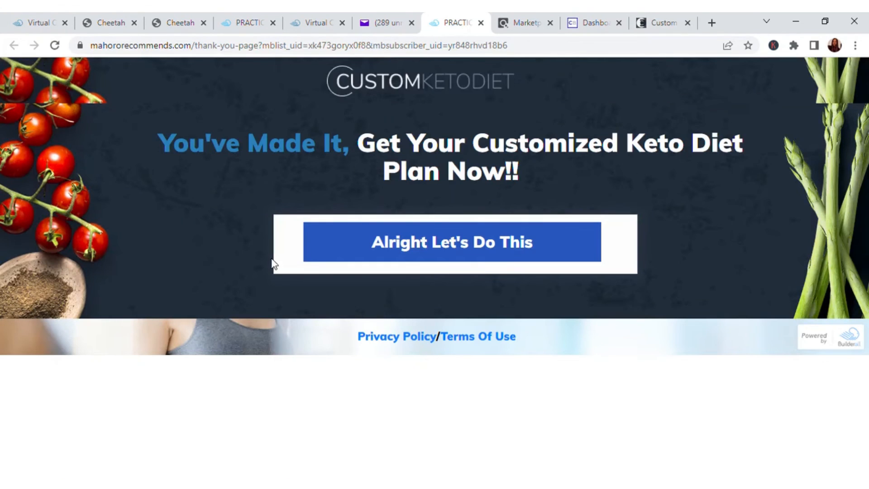
Test the thank you page's "Alright Let's Do This" button, look over the offer page, and continue to its custom keto diet quiz
click(490, 245)
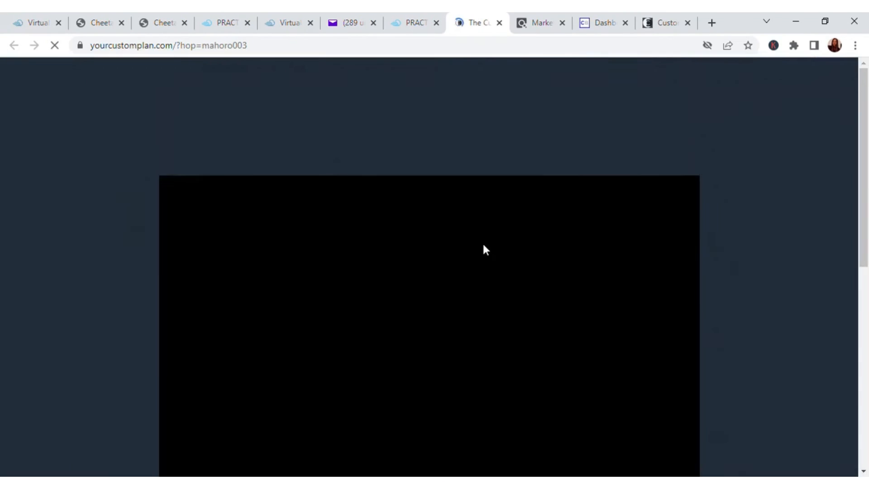
scroll(648, 271, down, 7)
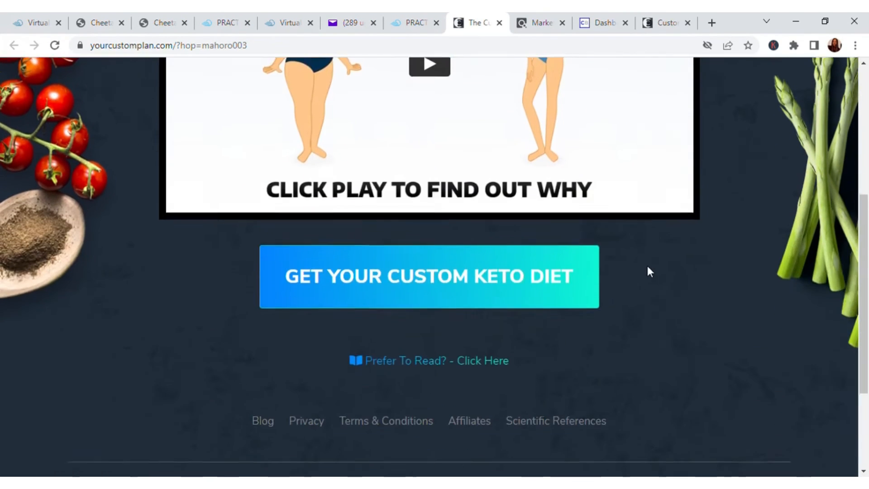
scroll(651, 263, up, 7)
scroll(656, 252, down, 6)
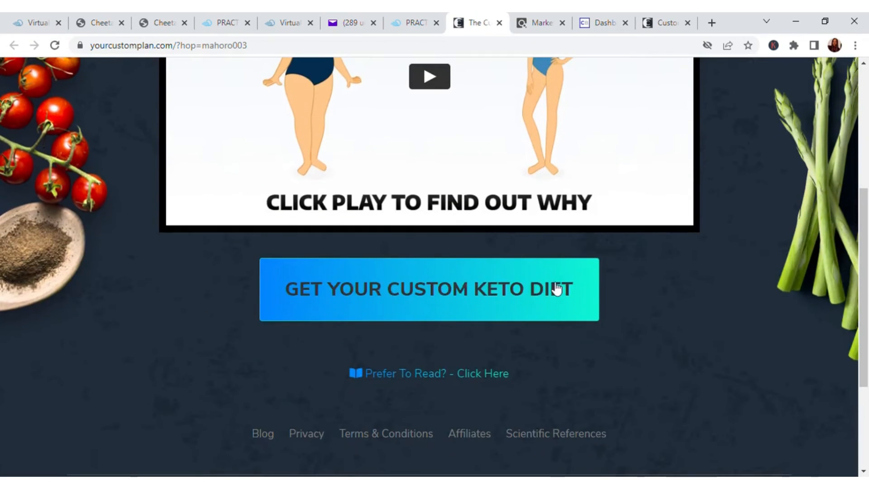
click(434, 298)
scroll(641, 313, down, 1)
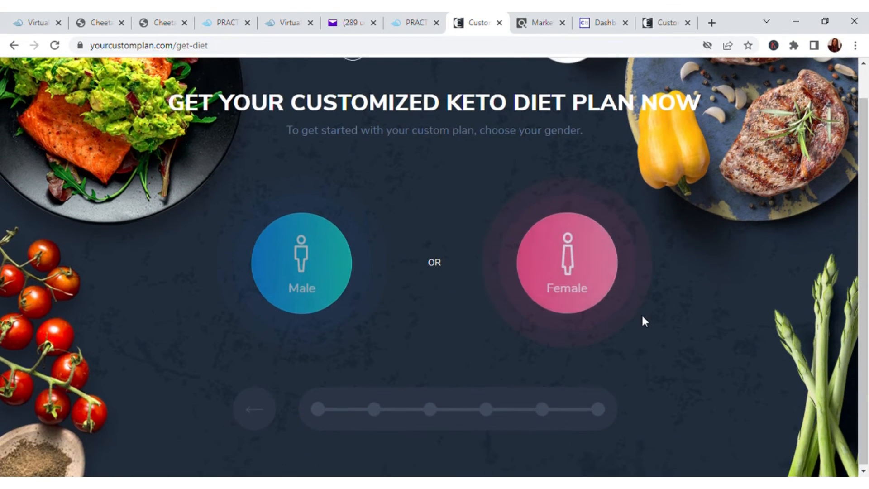
scroll(642, 313, up, 1)
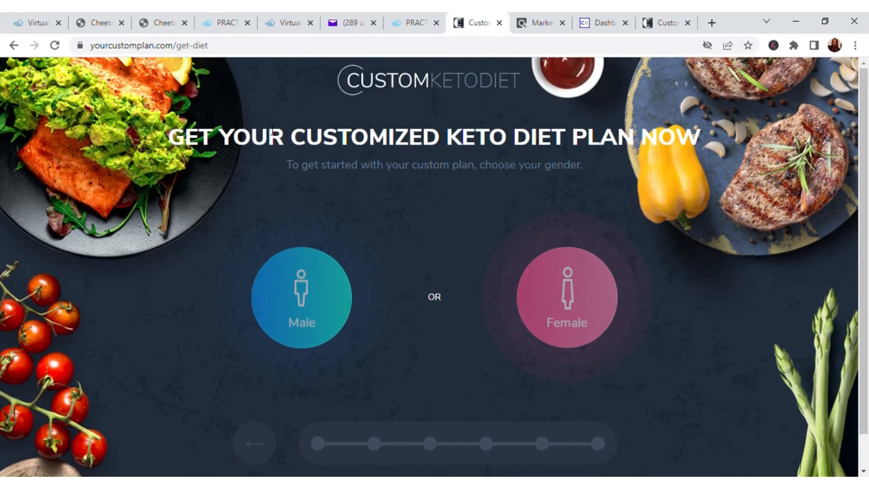